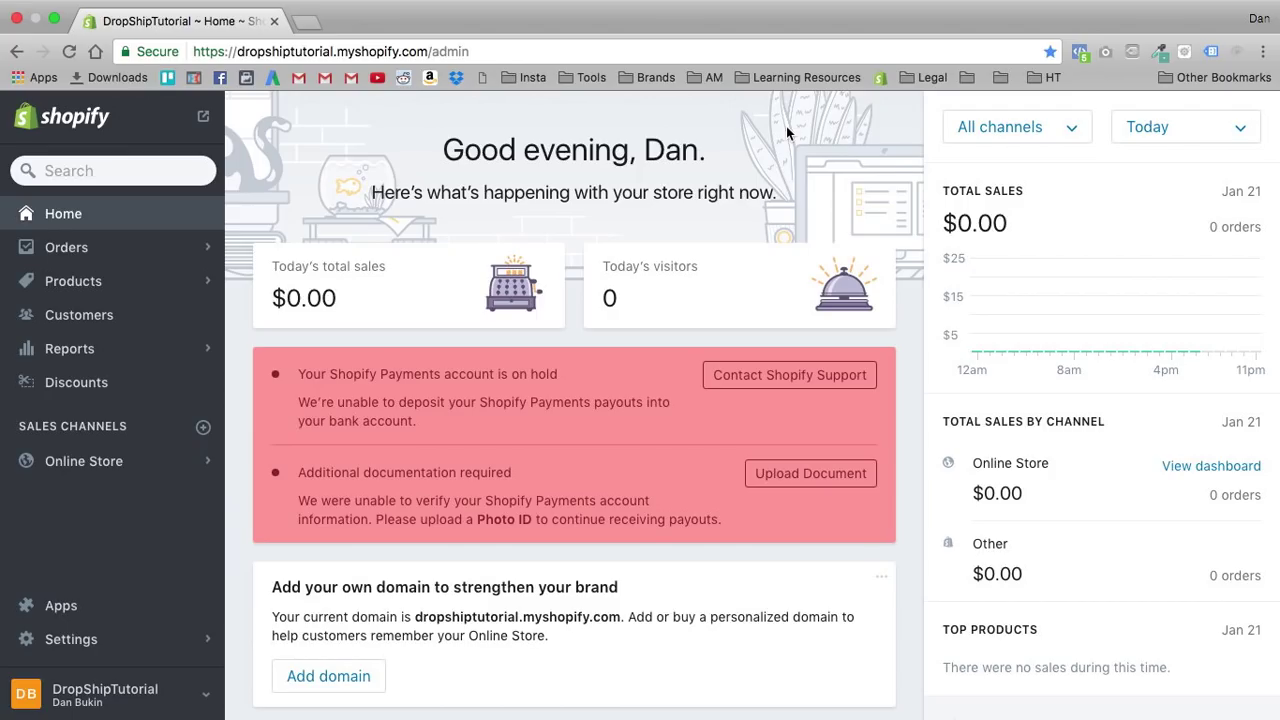
Step: Open the live online store and examine the layout of the Submarine Tea Infuser product page
click(203, 116)
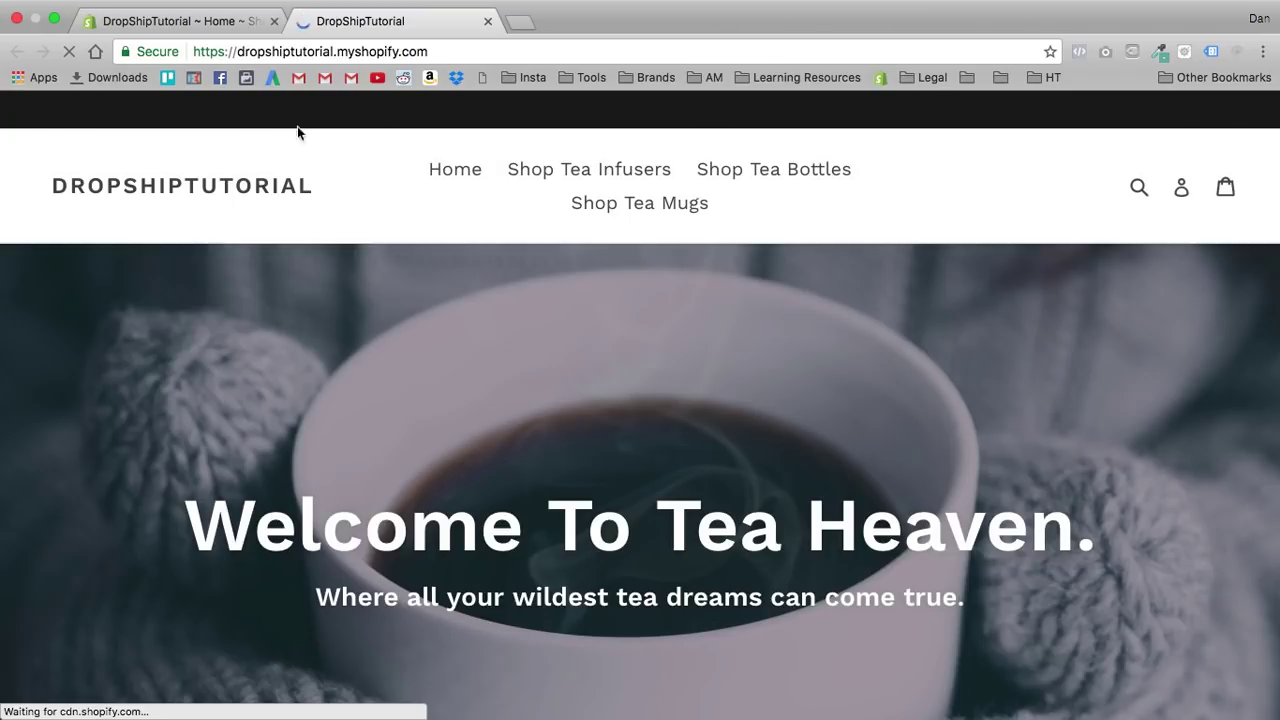
scroll(440, 385, down, 10)
click(243, 343)
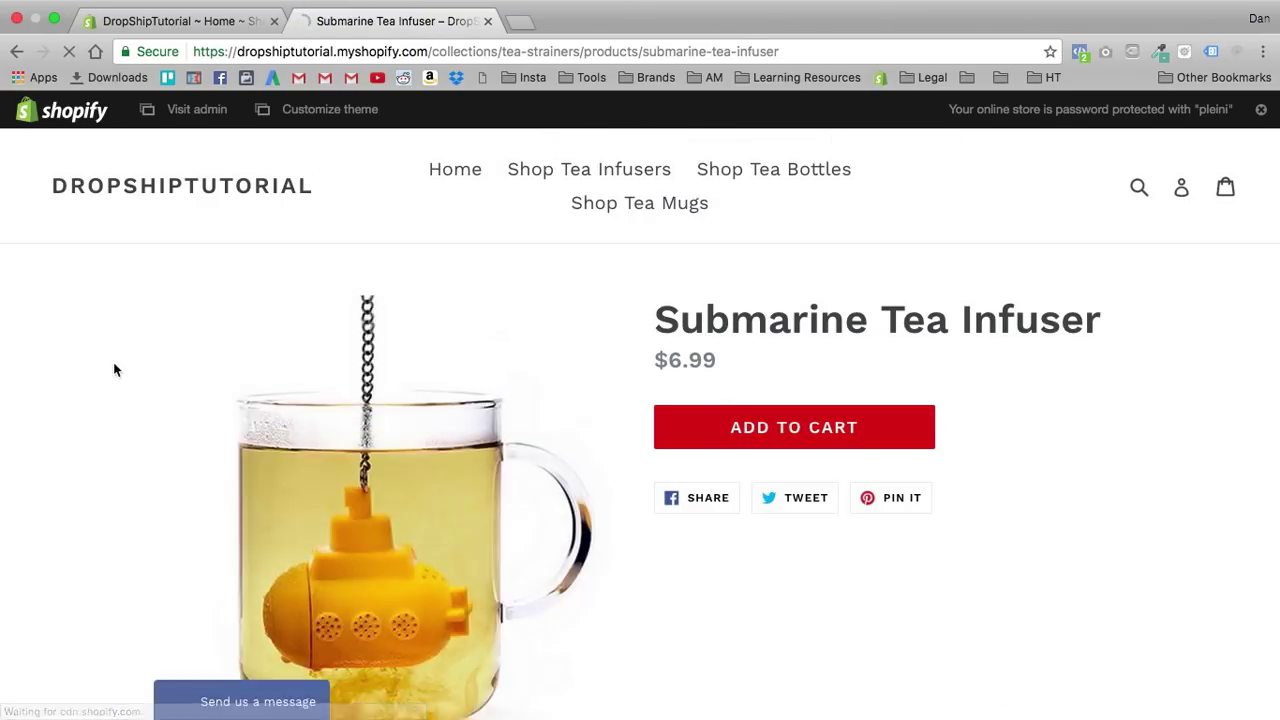
scroll(116, 362, down, 10)
scroll(122, 362, up, 10)
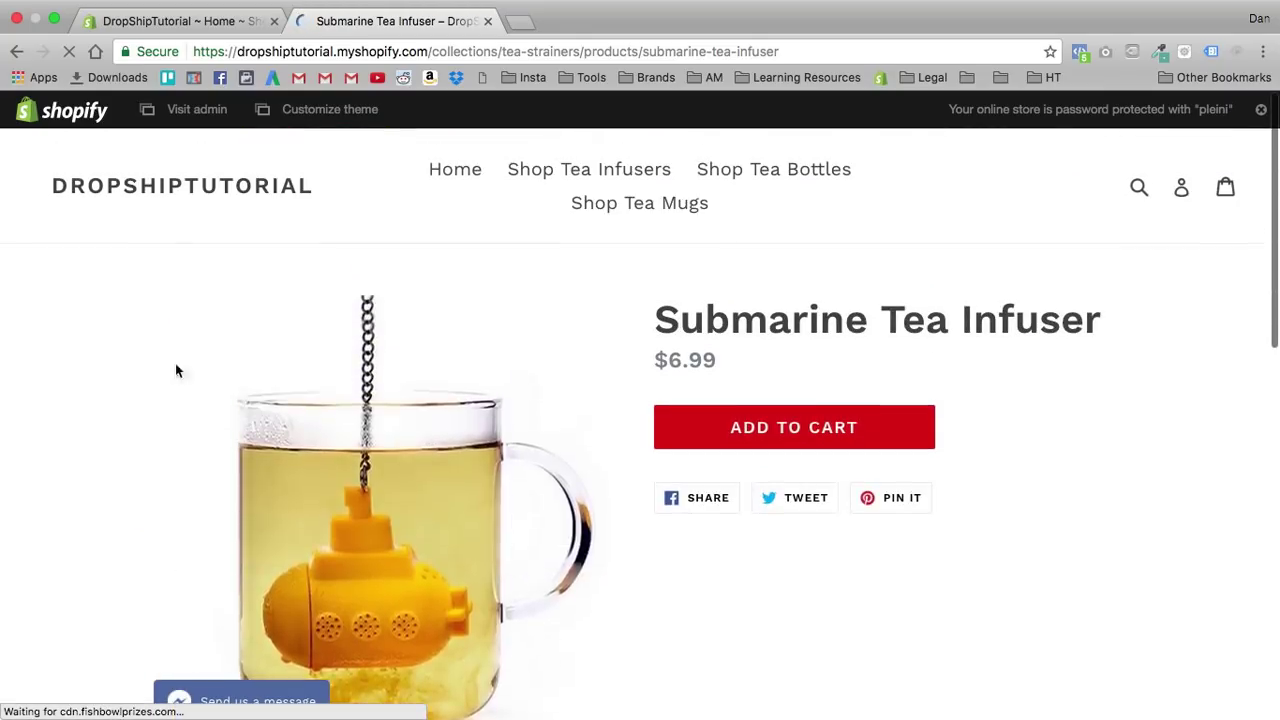
scroll(190, 340, down, 1)
scroll(1171, 277, down, 2)
scroll(1063, 300, up, 3)
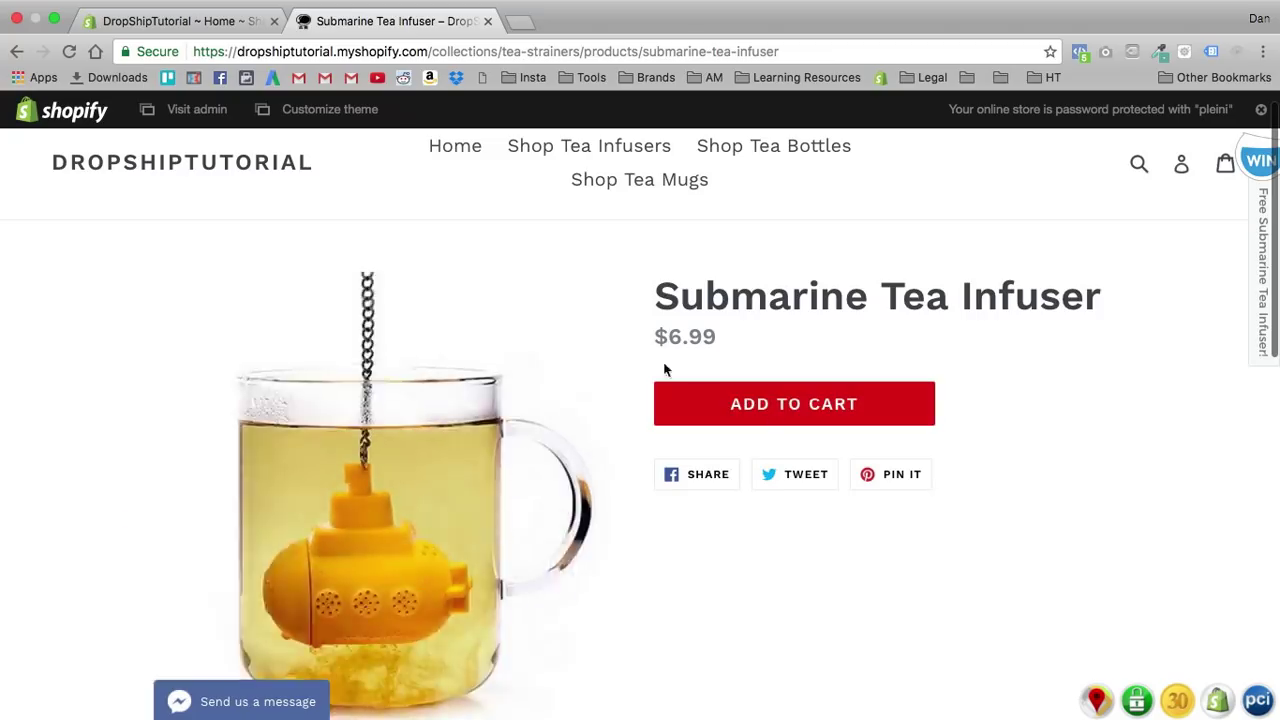
scroll(1073, 339, down, 5)
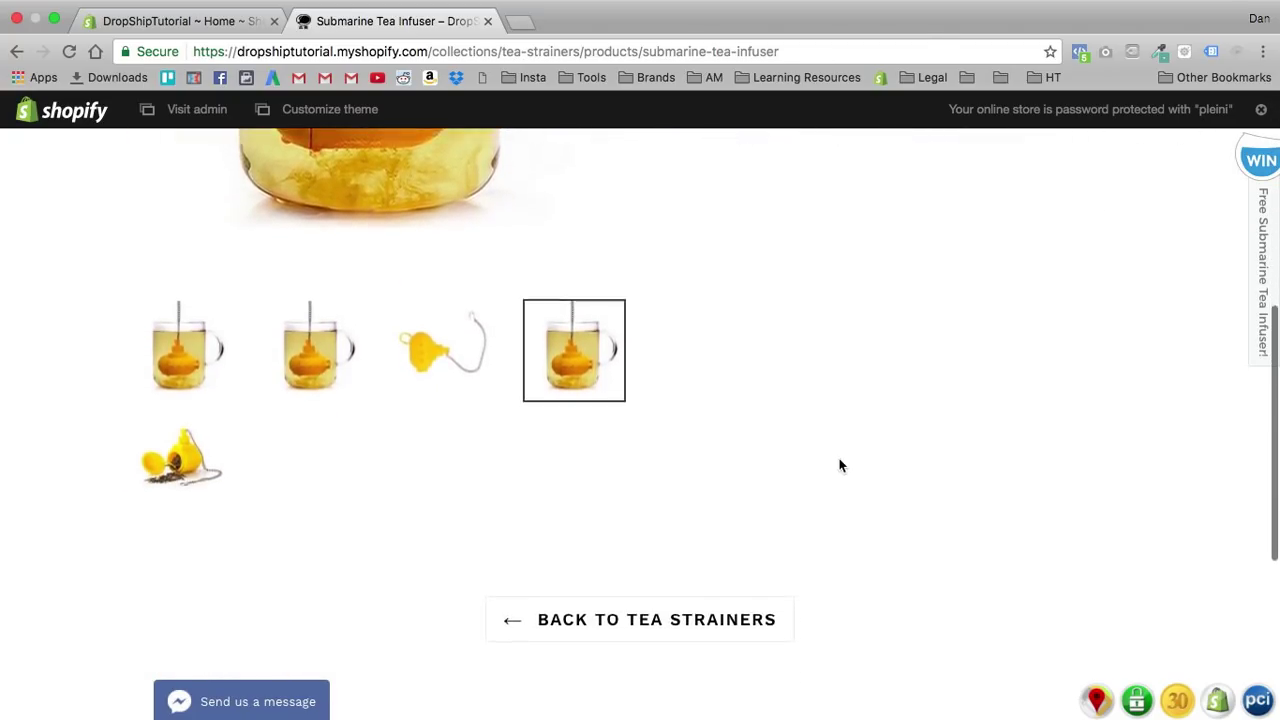
scroll(857, 449, down, 2)
scroll(851, 451, up, 6)
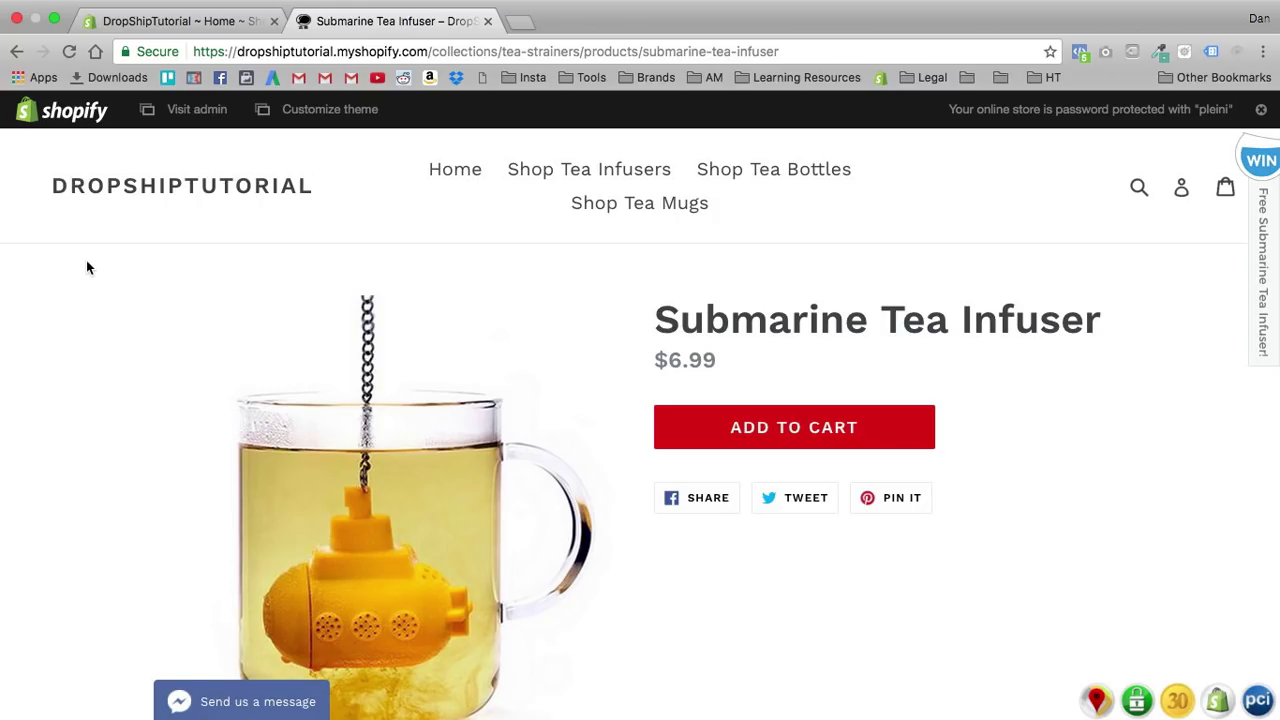
Step: Return to the store admin and review the installed apps, including Hypervisual
click(143, 14)
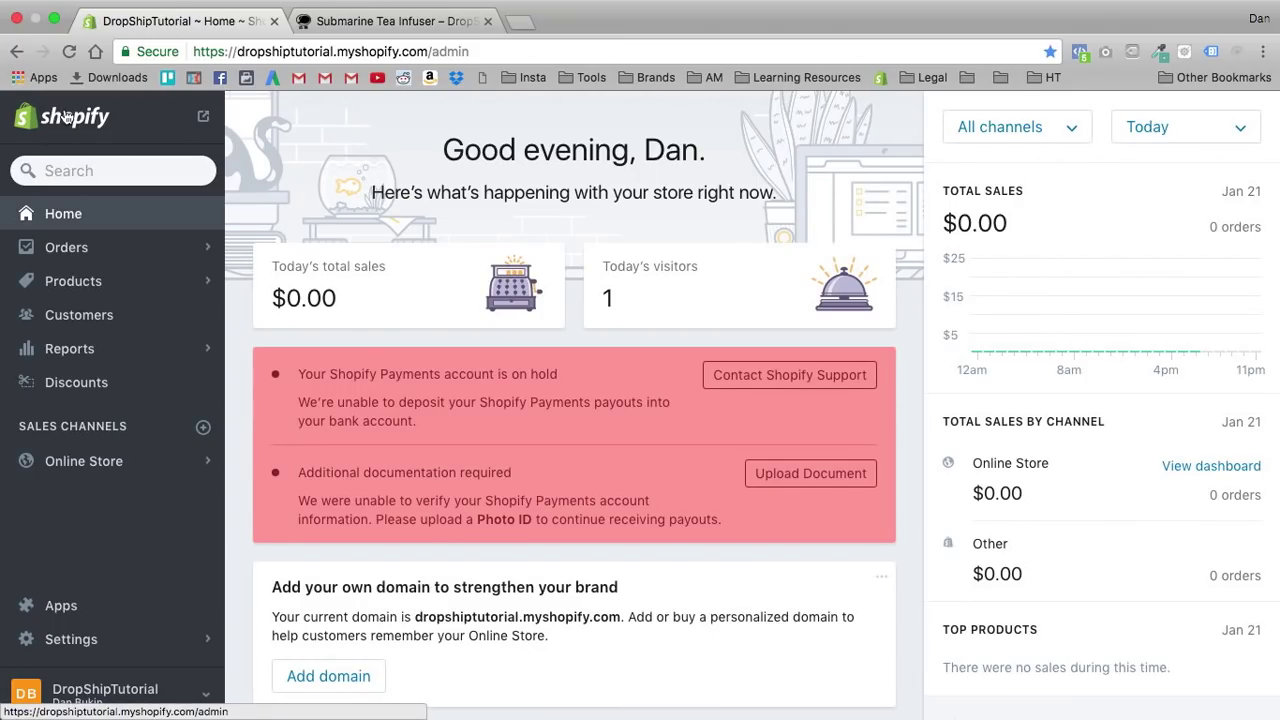
click(55, 607)
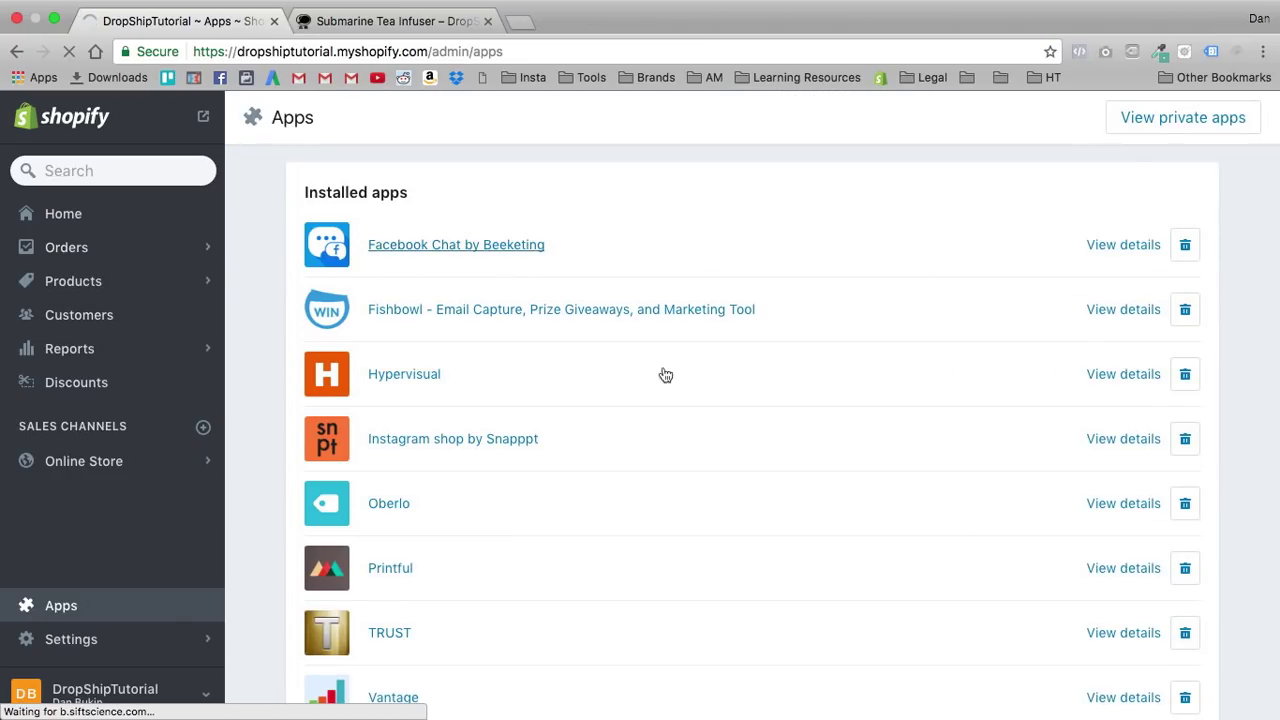
drag(443, 380, 370, 383)
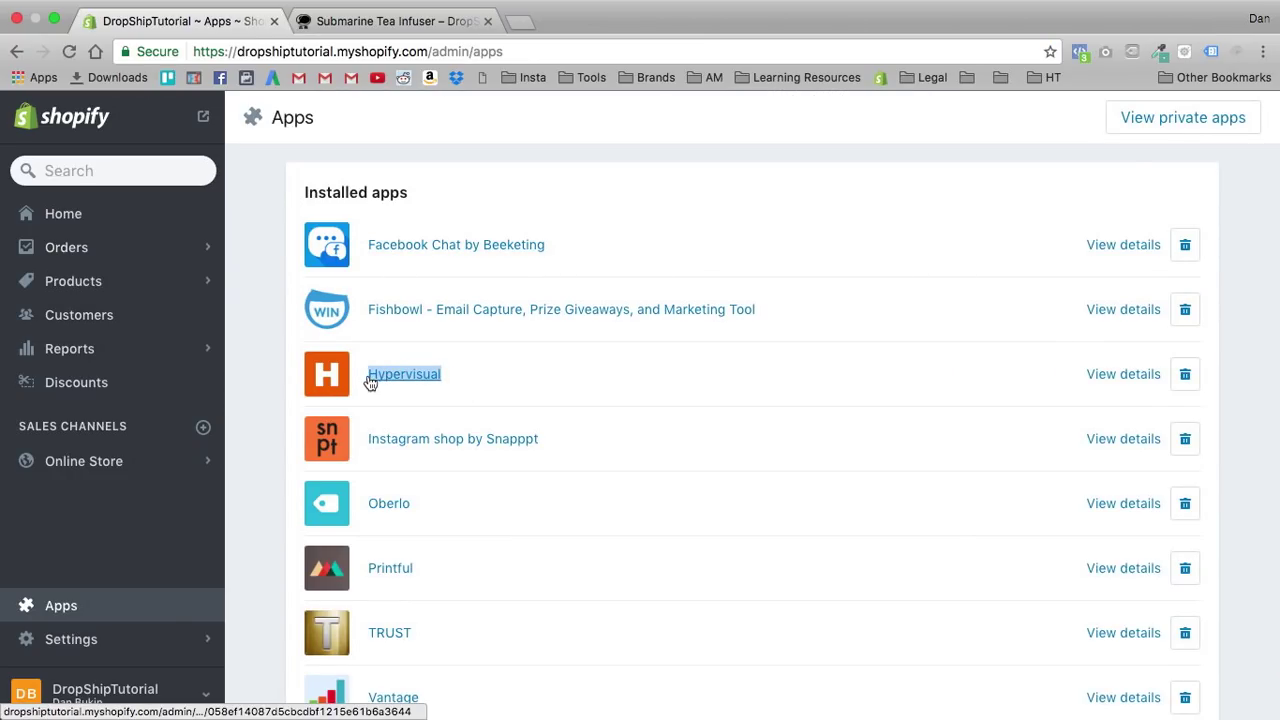
scroll(744, 462, down, 5)
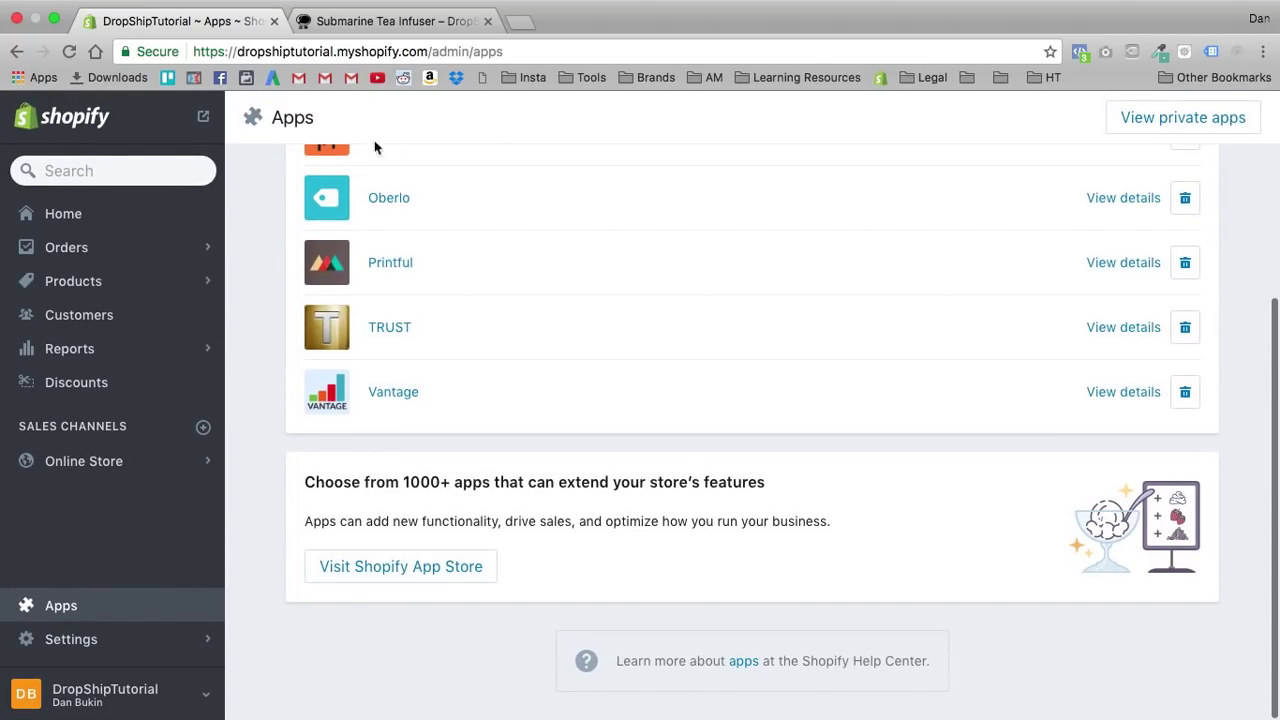
scroll(378, 160, up, 2)
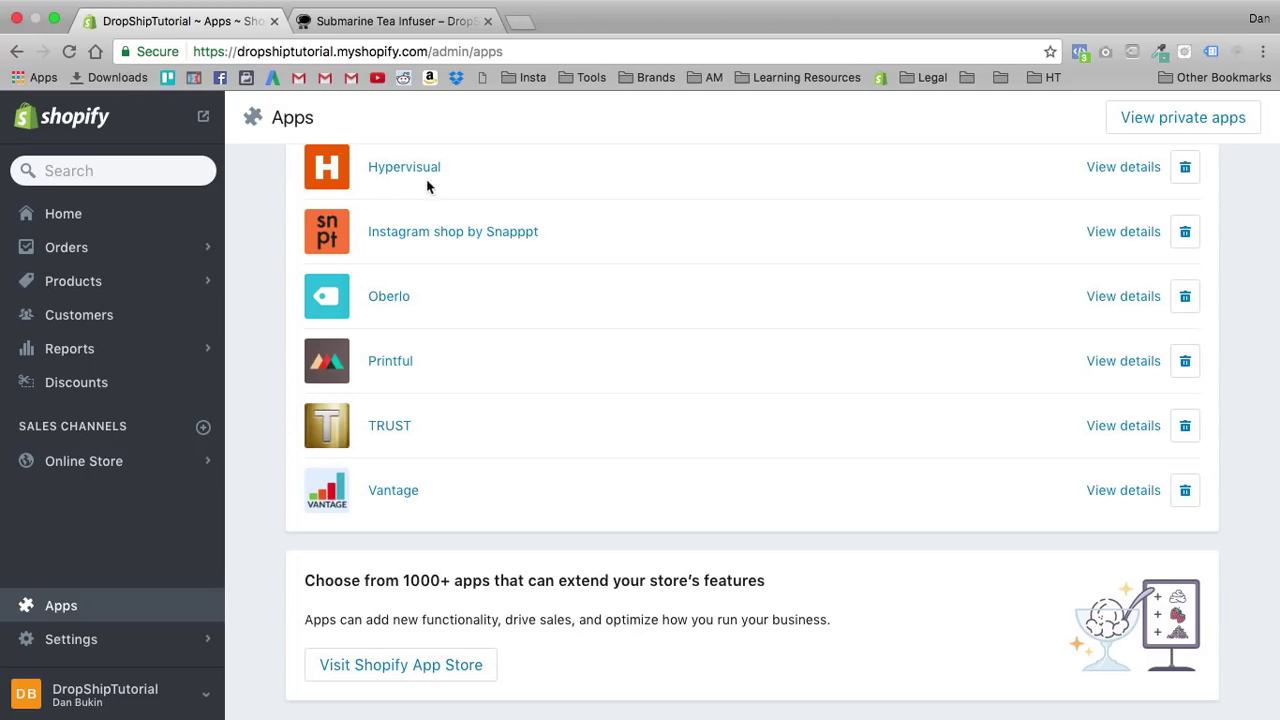
scroll(400, 197, up, 2)
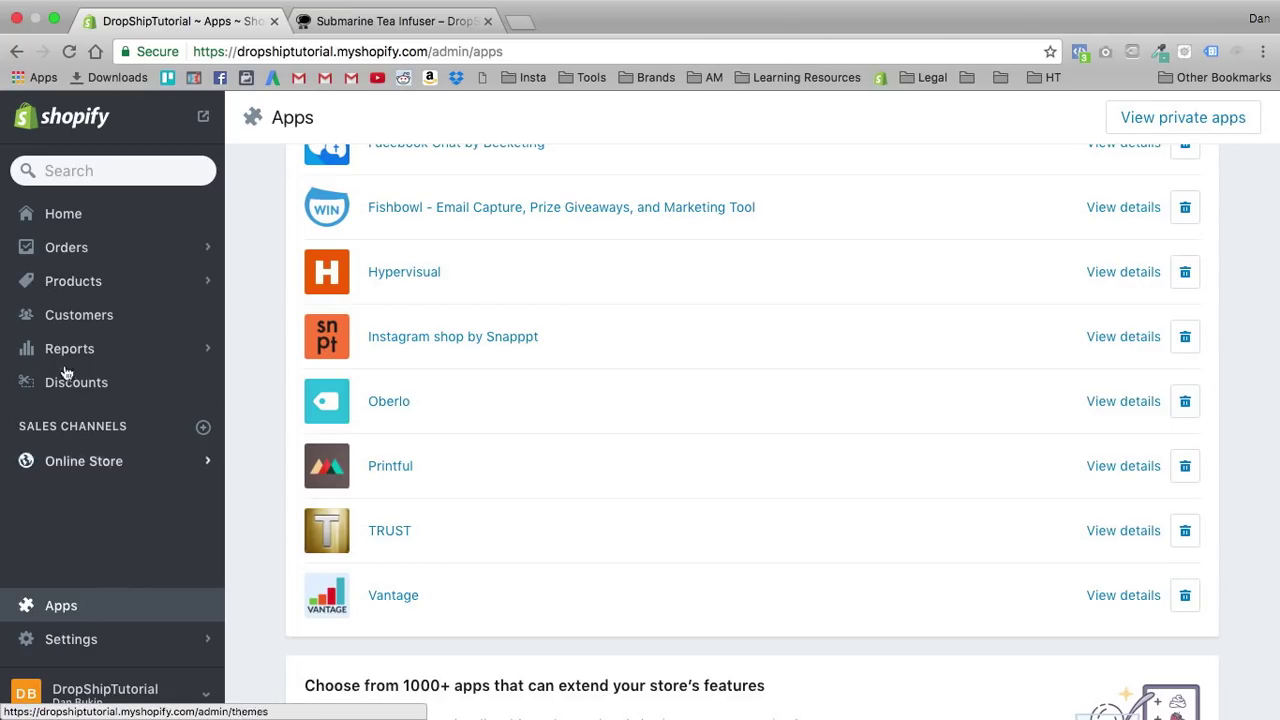
Step: Open the "I Love Tea So Matcha Unisex T-Shirt" product from the store's product list
click(57, 298)
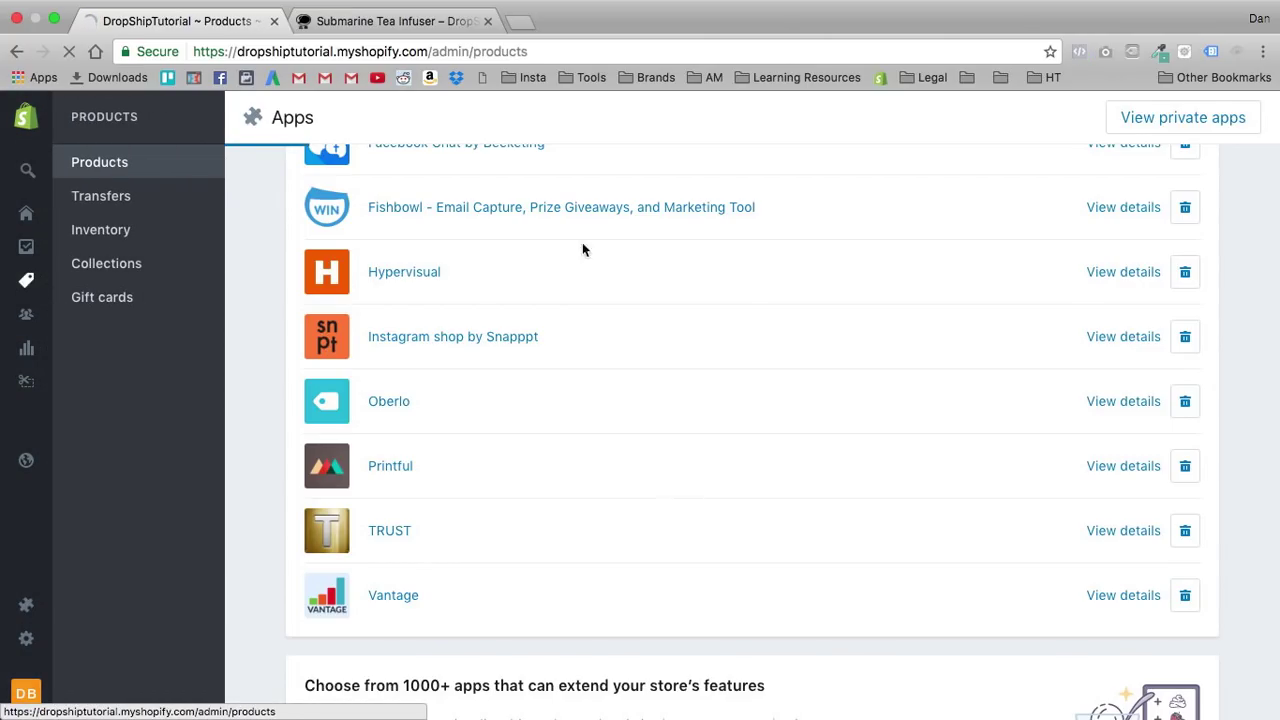
scroll(457, 477, down, 6)
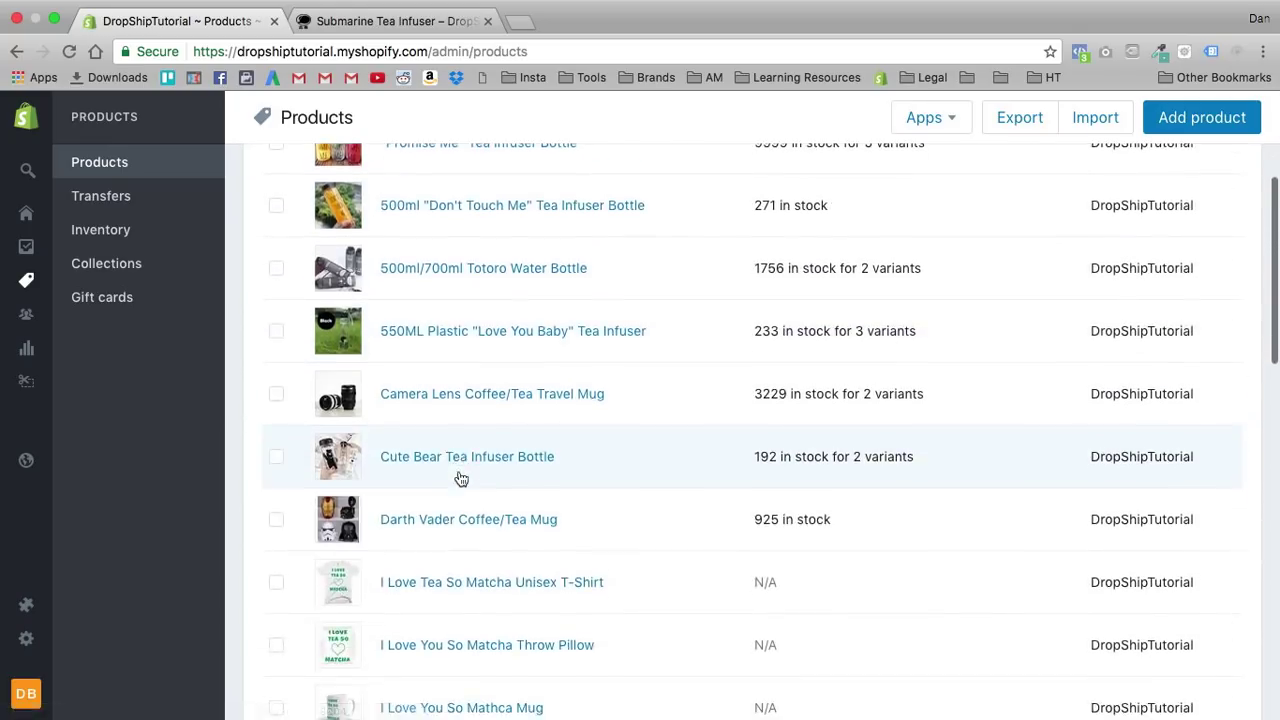
scroll(461, 477, down, 1)
scroll(520, 480, down, 3)
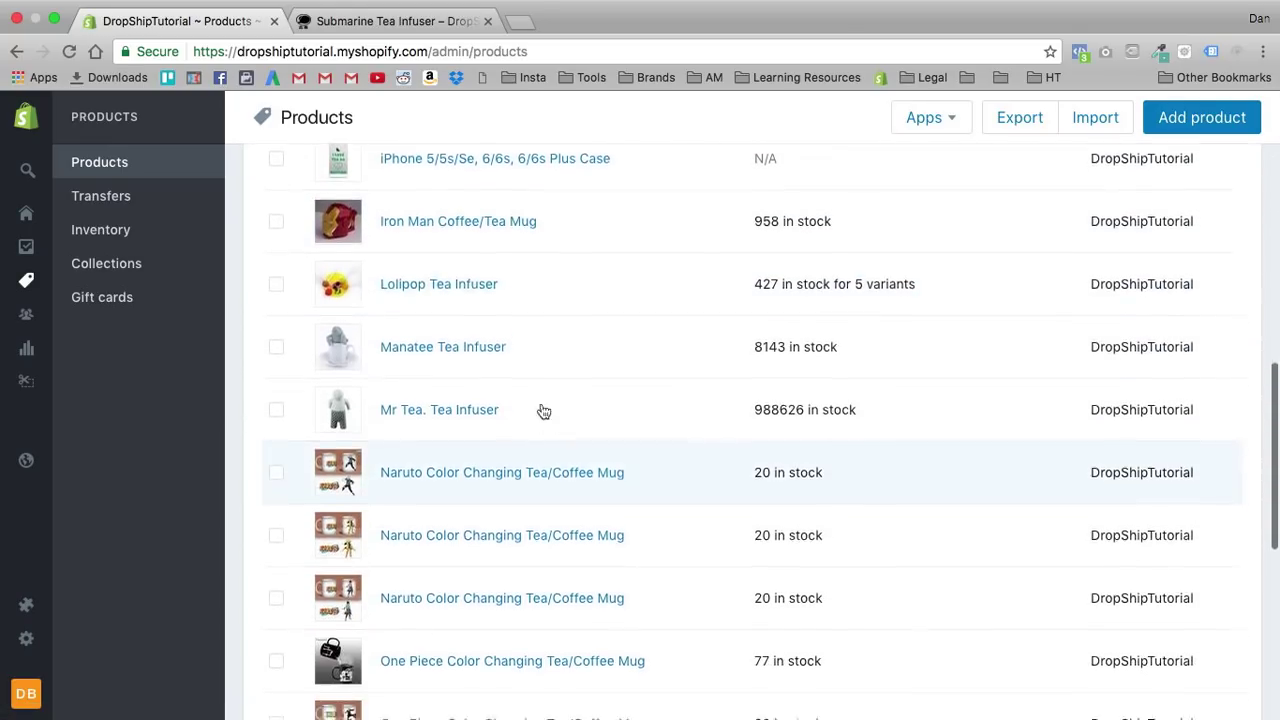
scroll(586, 401, up, 4)
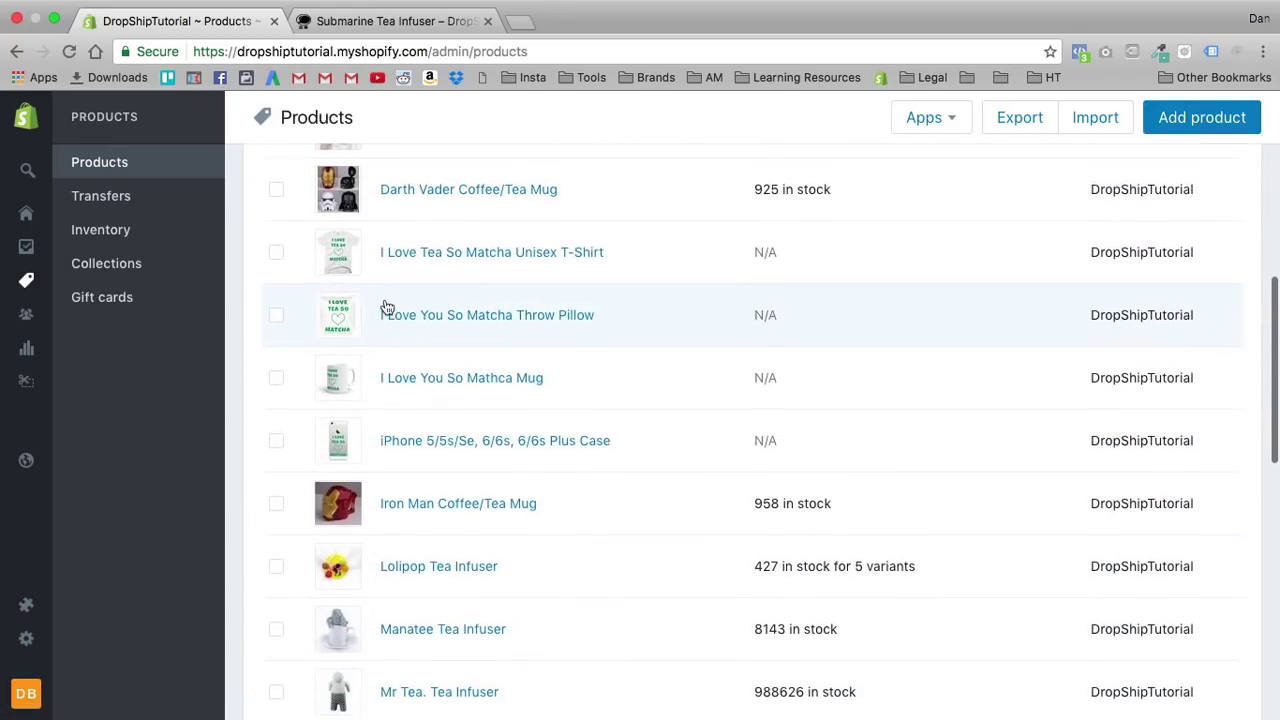
click(432, 270)
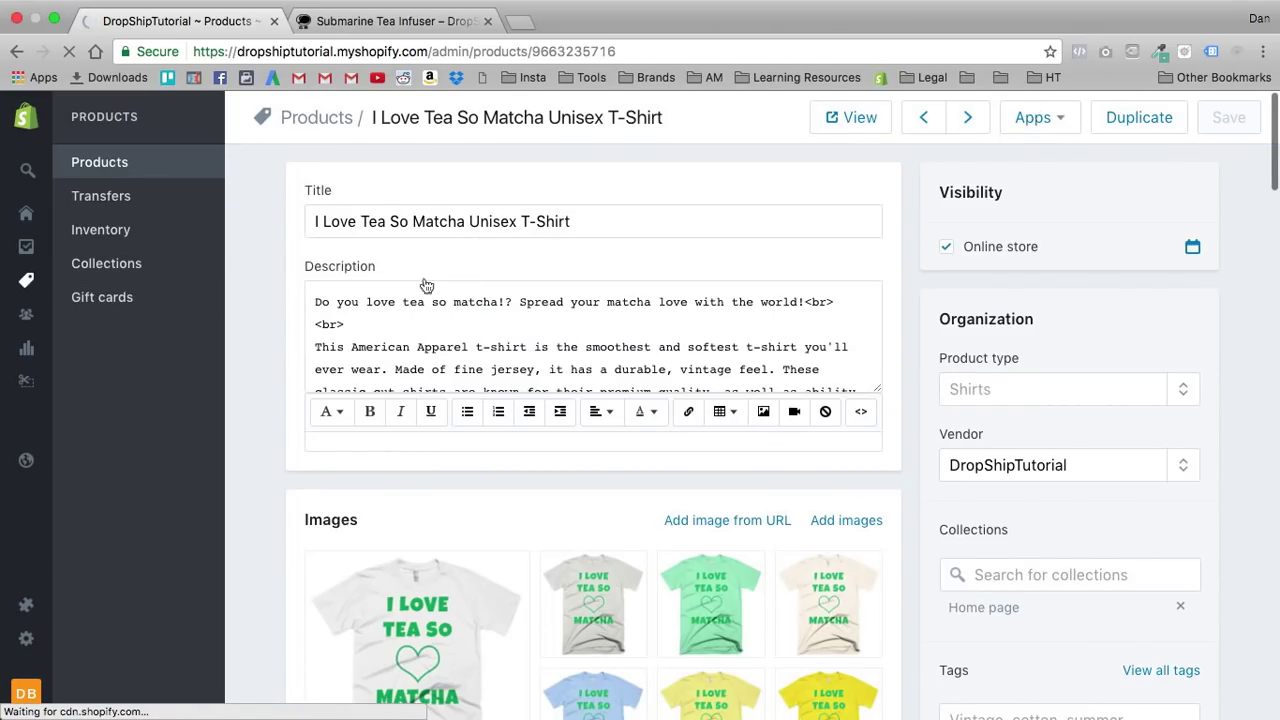
Step: Review the T-shirt's description and images, and open the product for editing as a Hypervisual page
scroll(279, 351, down, 2)
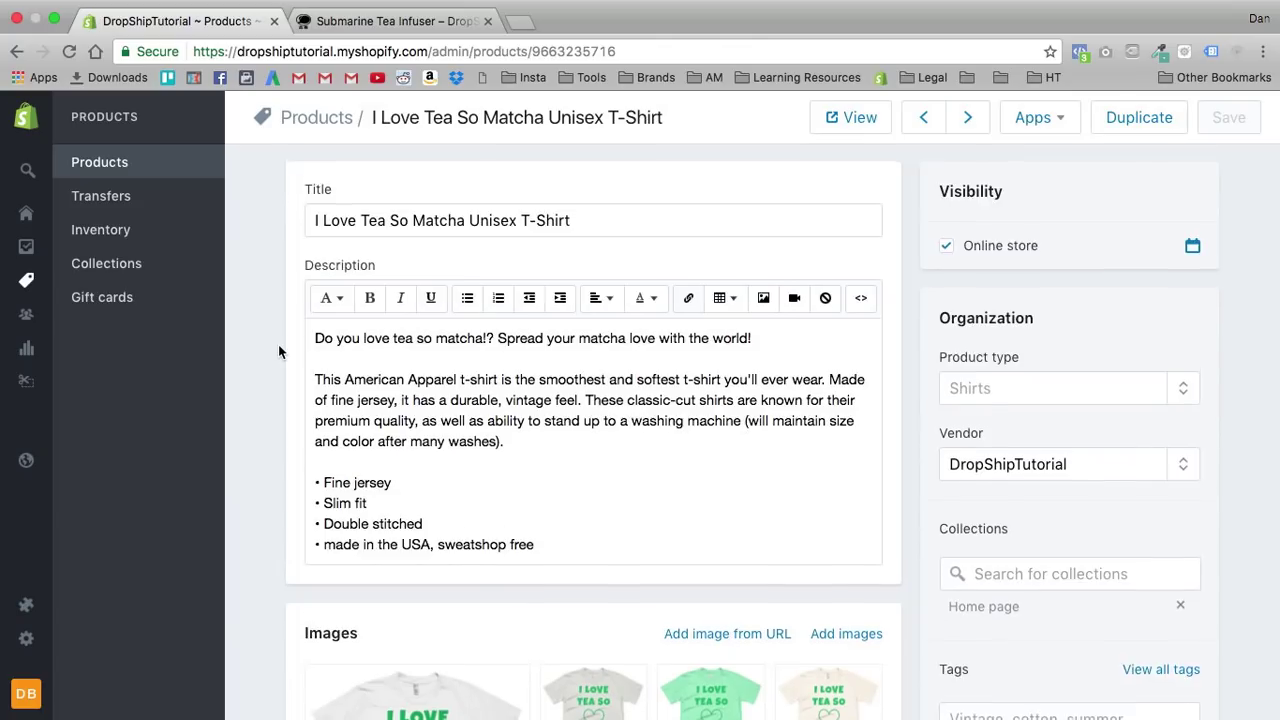
scroll(281, 349, down, 3)
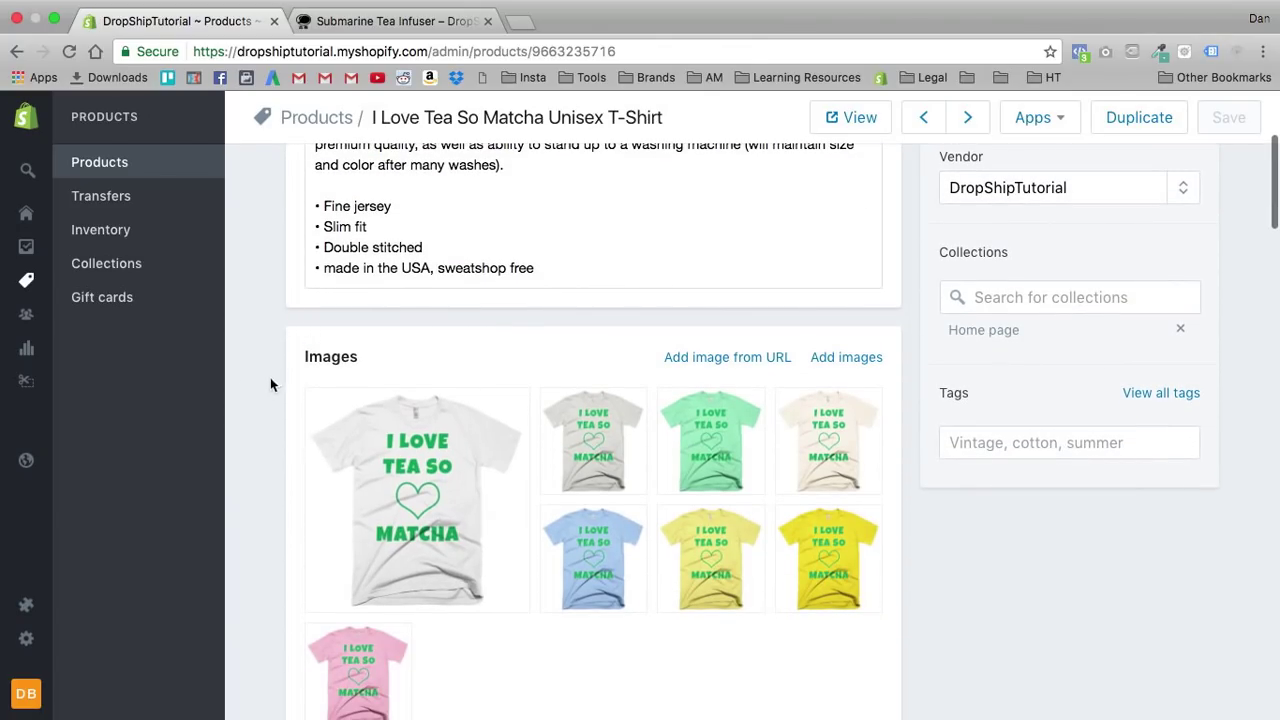
scroll(280, 350, up, 3)
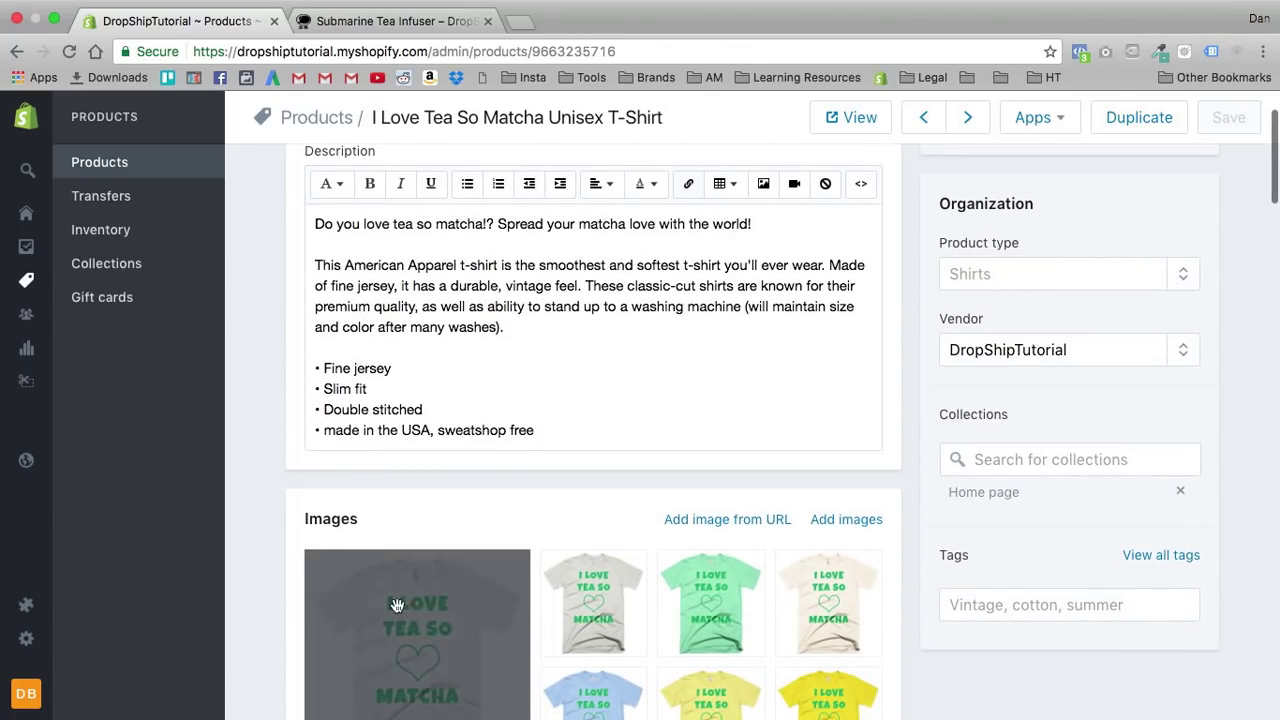
scroll(263, 464, up, 2)
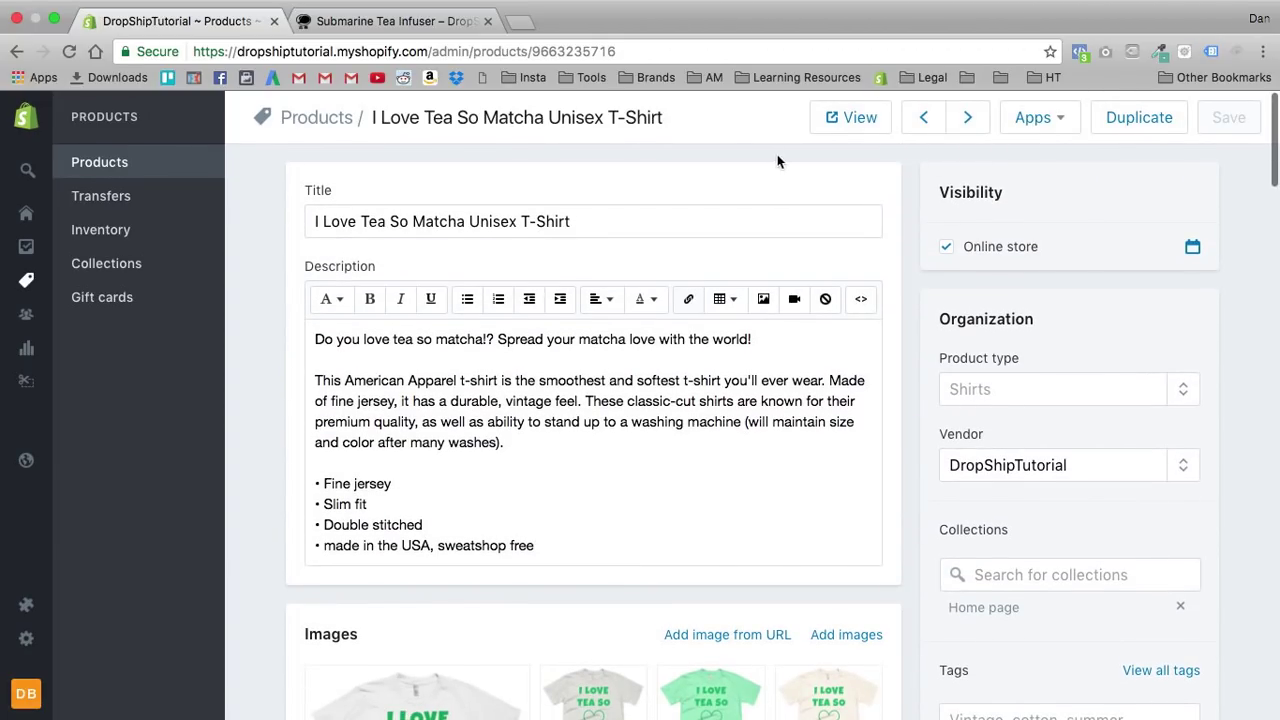
click(1058, 122)
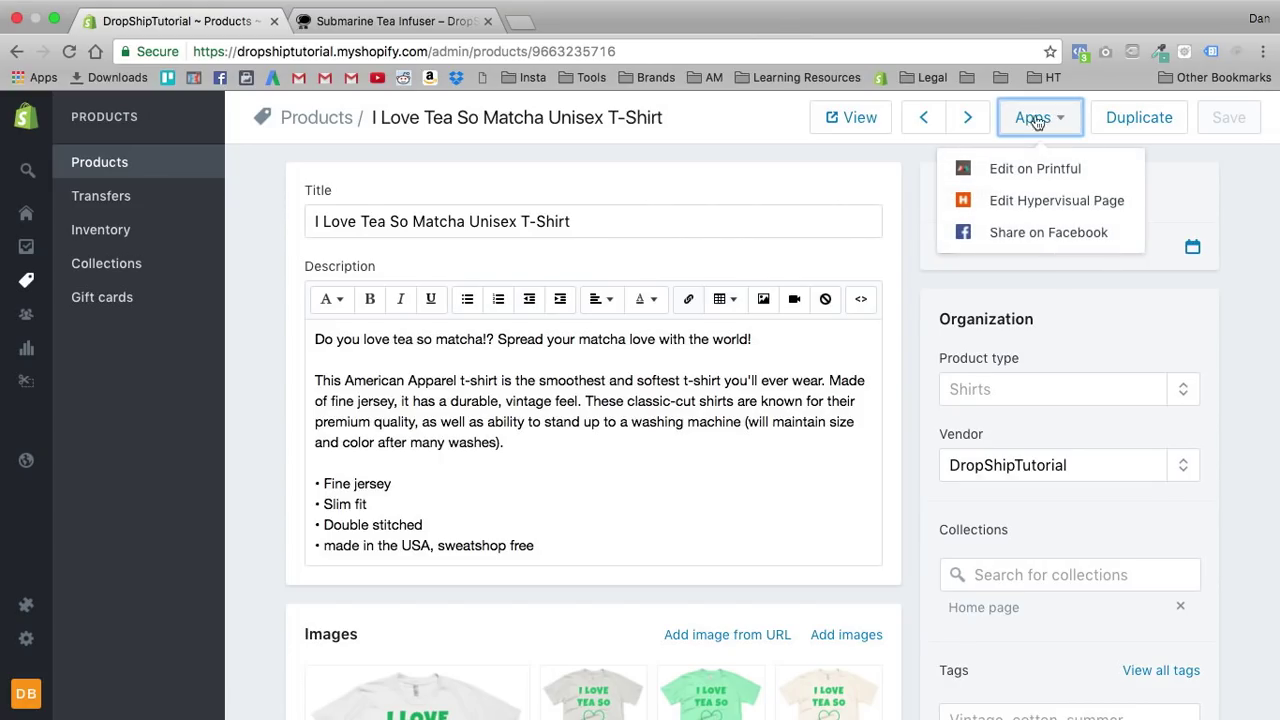
click(1044, 202)
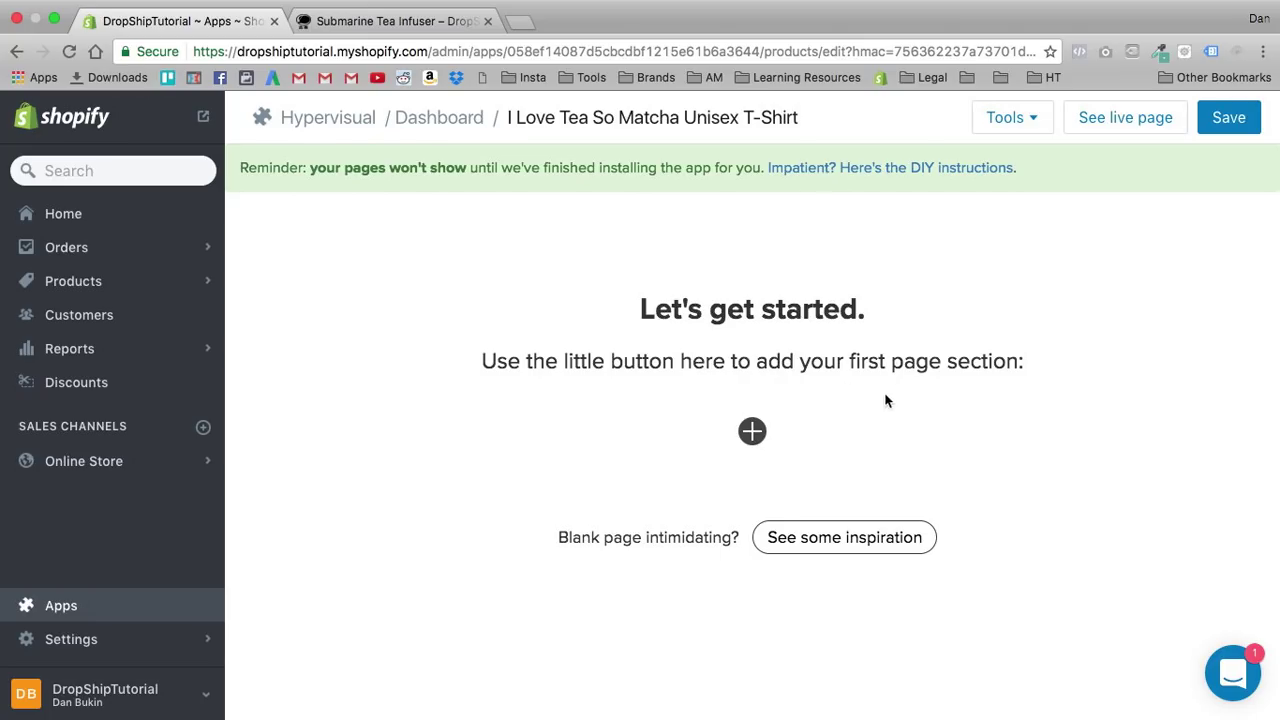
Step: Add a heading as the page's first section with the text "Do You LOVE Tea SO Matcha?"
click(752, 431)
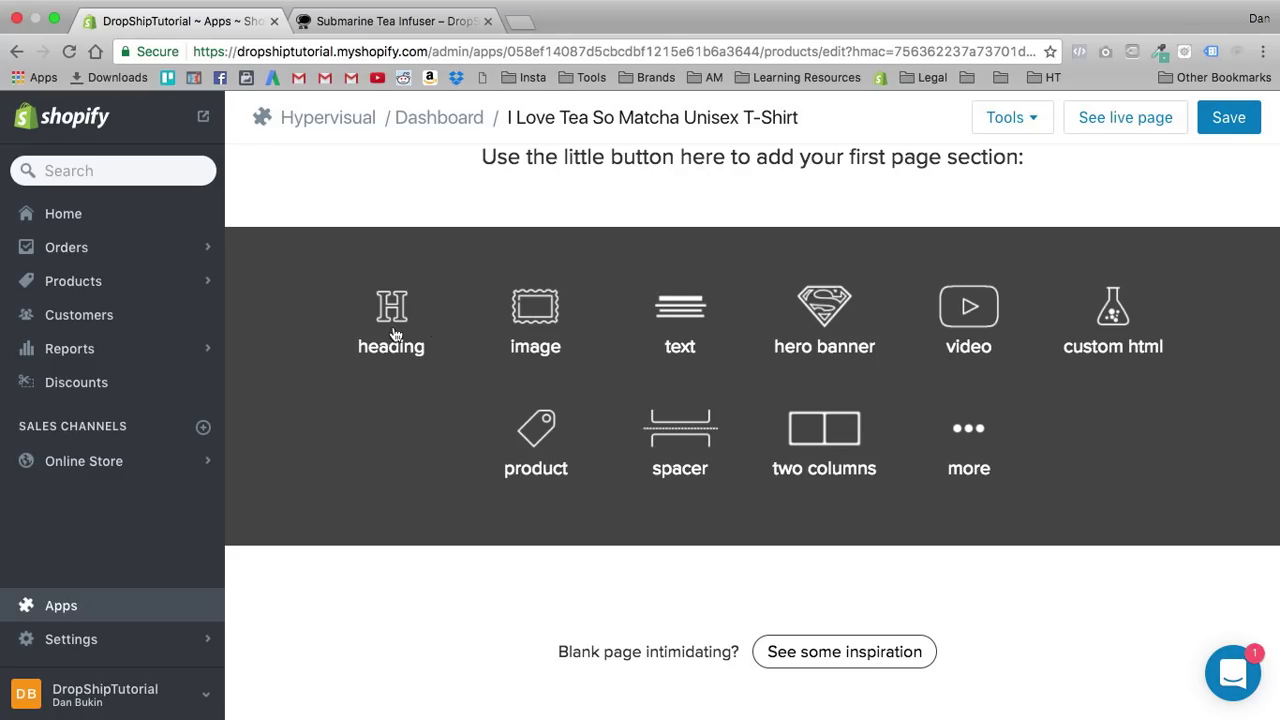
click(638, 317)
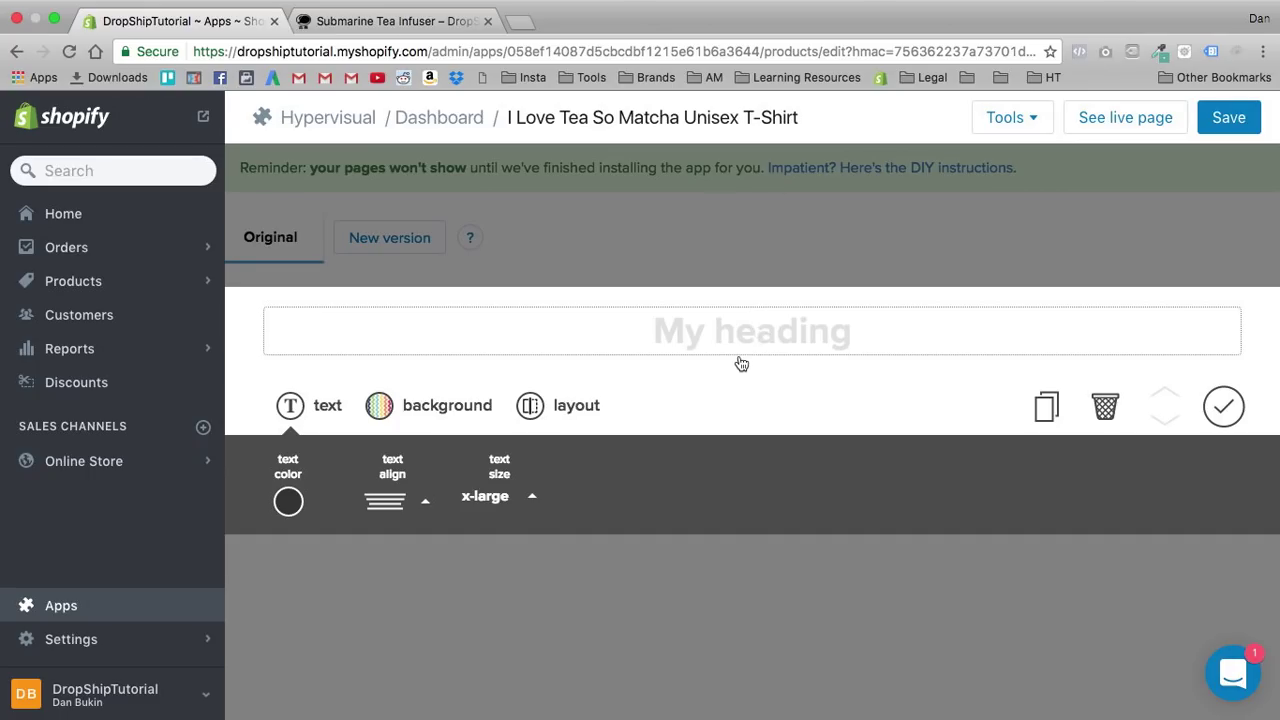
text(Do You Love)
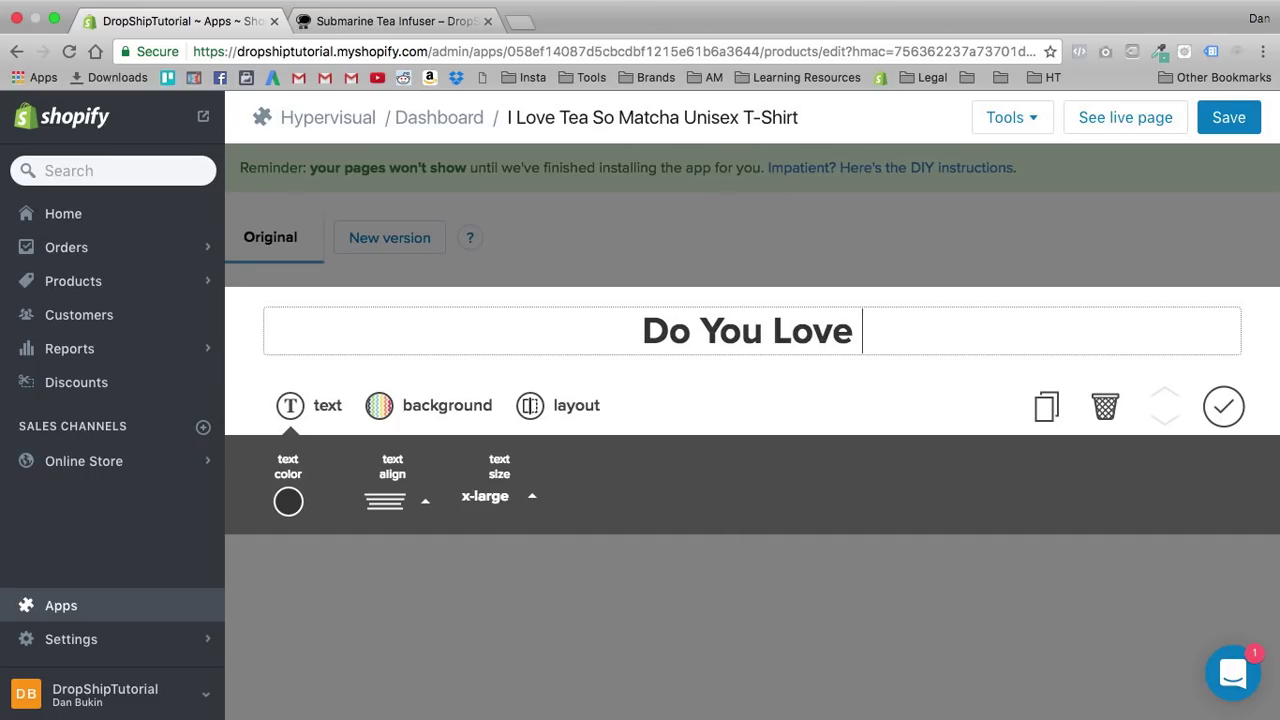
key(BackSpace)
key(BackSpace)
key(BackSpace)
key(BackSpace)
text(OVE )
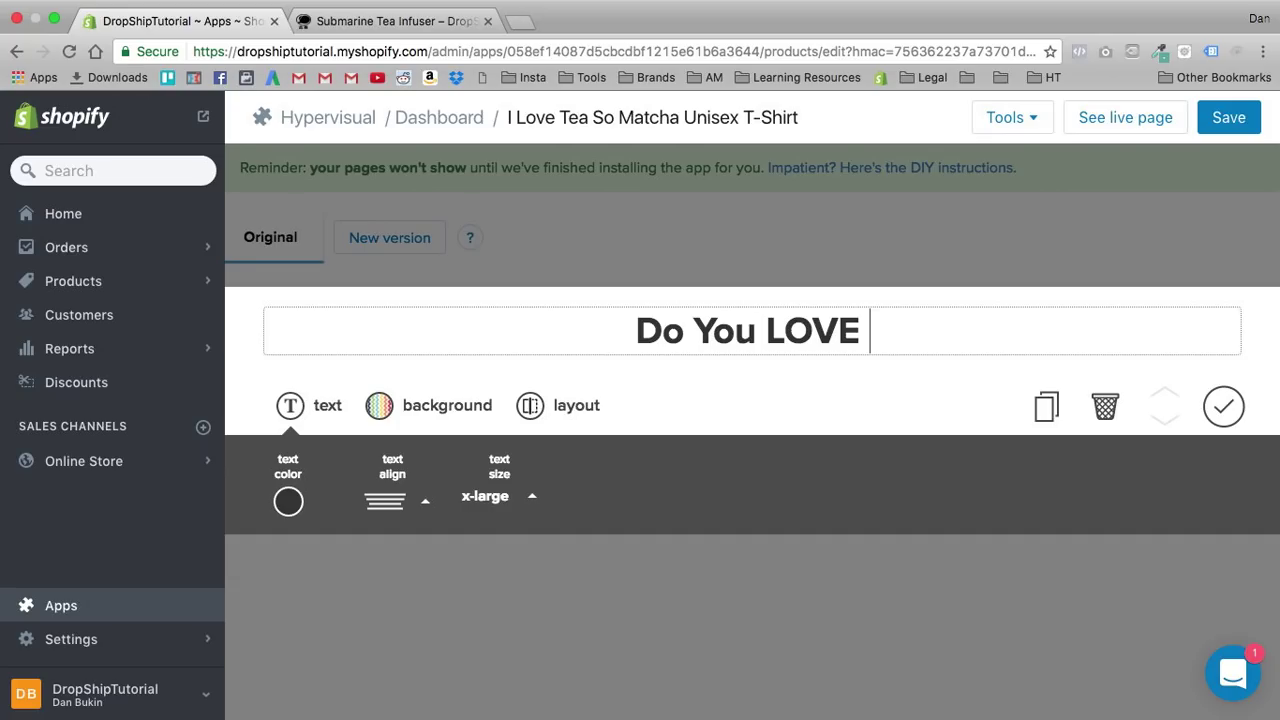
text(Tea SO )
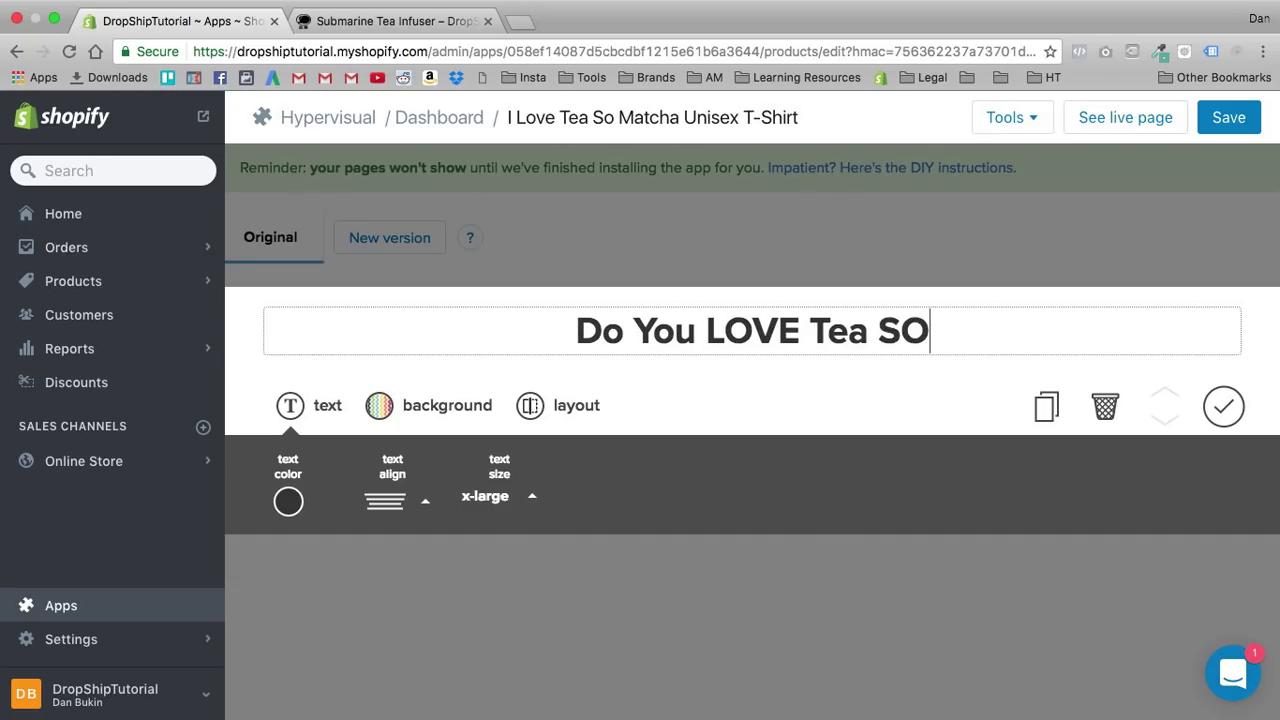
text(a)
key(BackSpace)
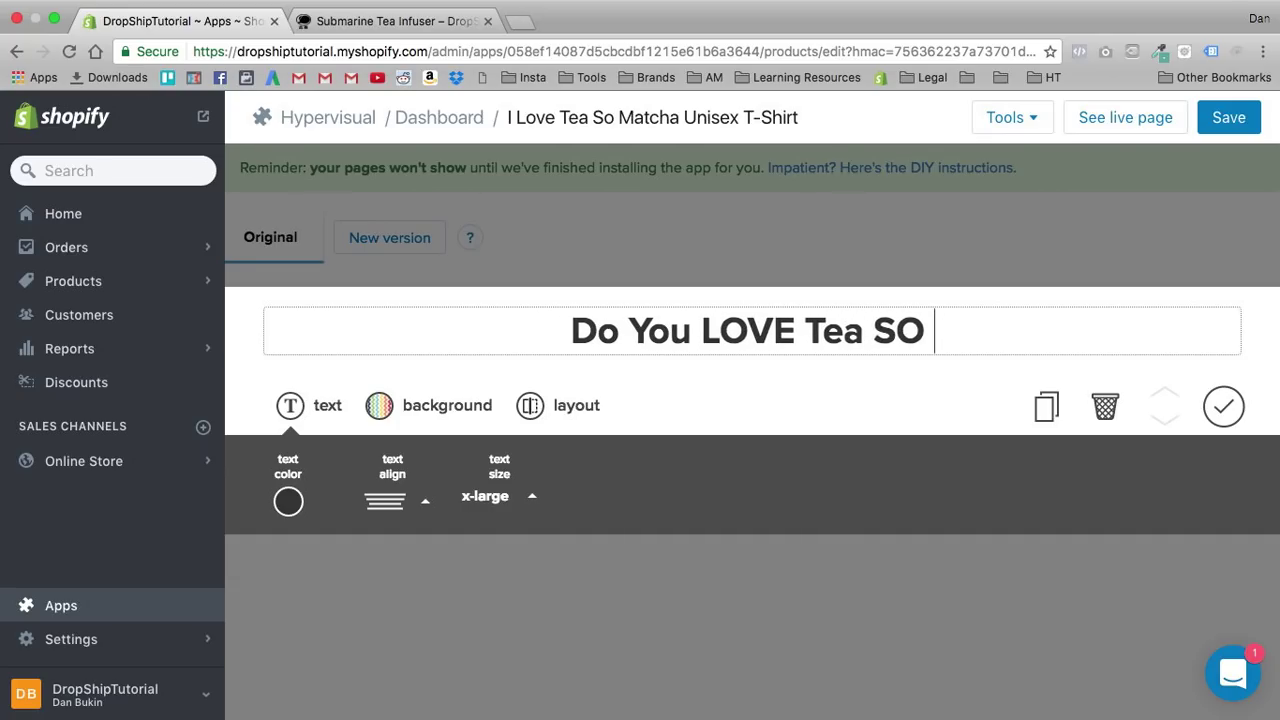
text(Matcha?)
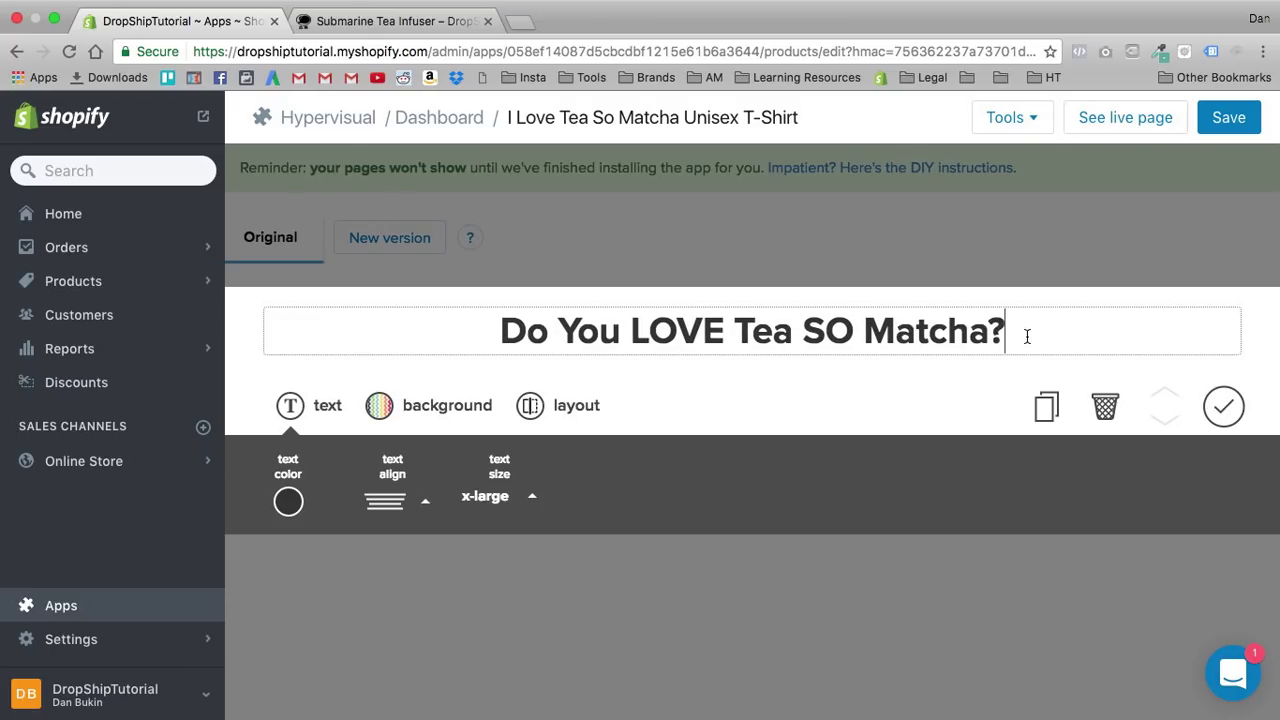
click(1224, 408)
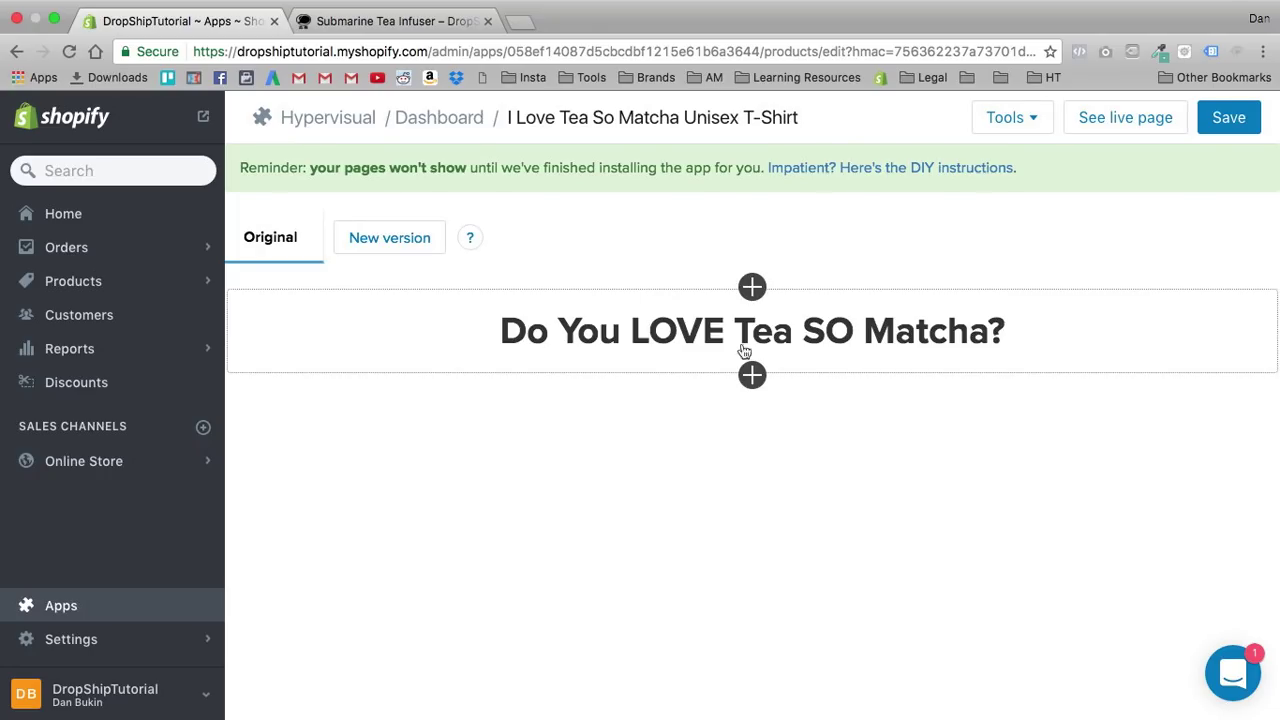
Step: Check the title style on the live product page and change the heading to "Do You Love Tea So Matcha?"
key(ctrl+Tab)
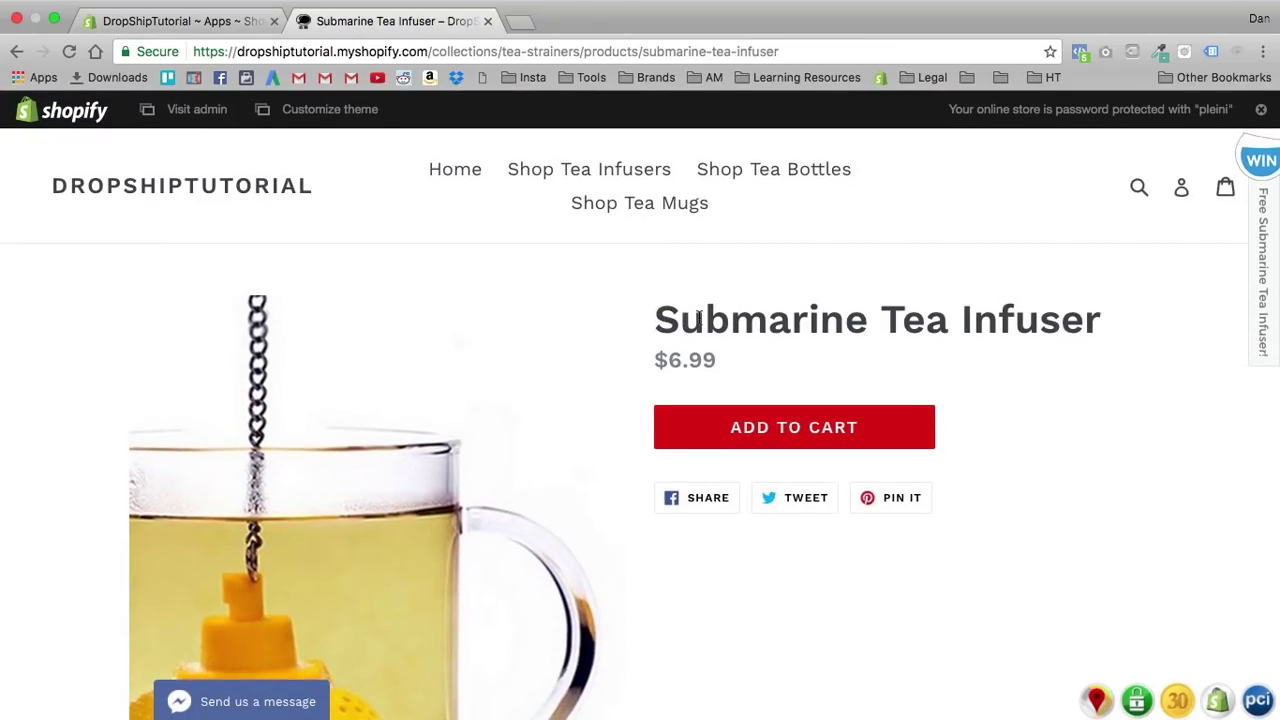
click(140, 22)
double_click(690, 330)
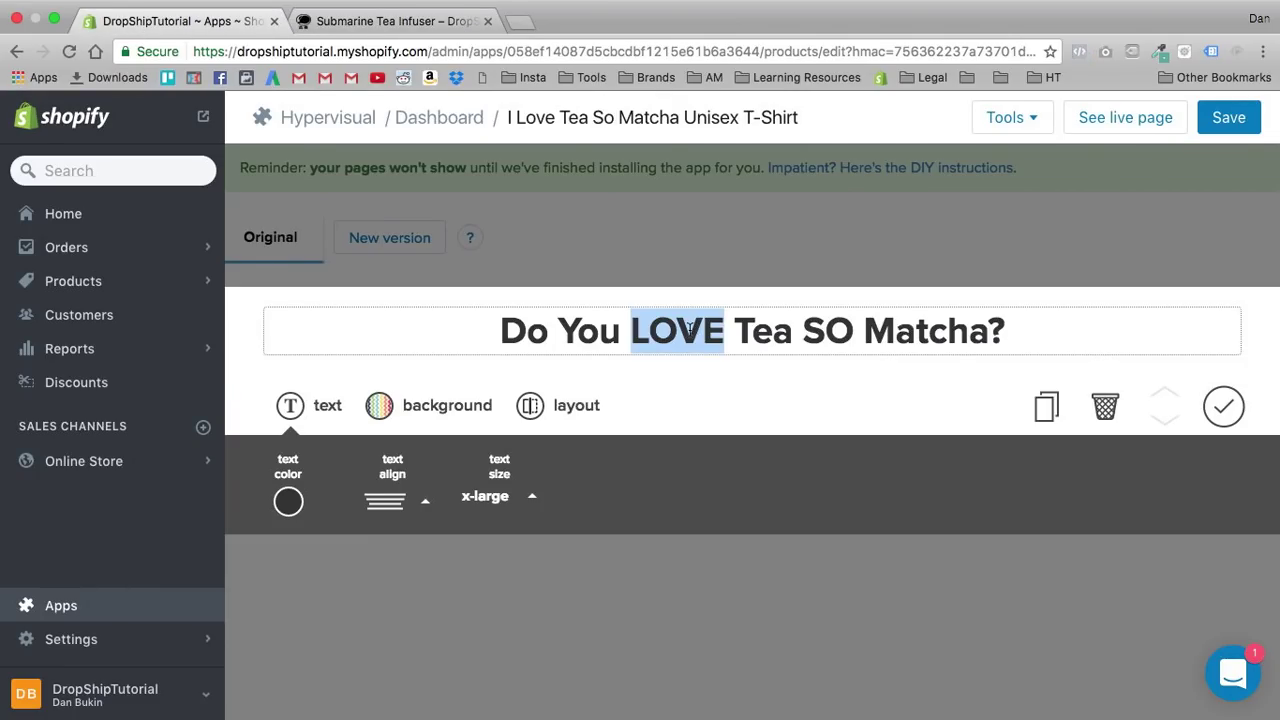
text(Love)
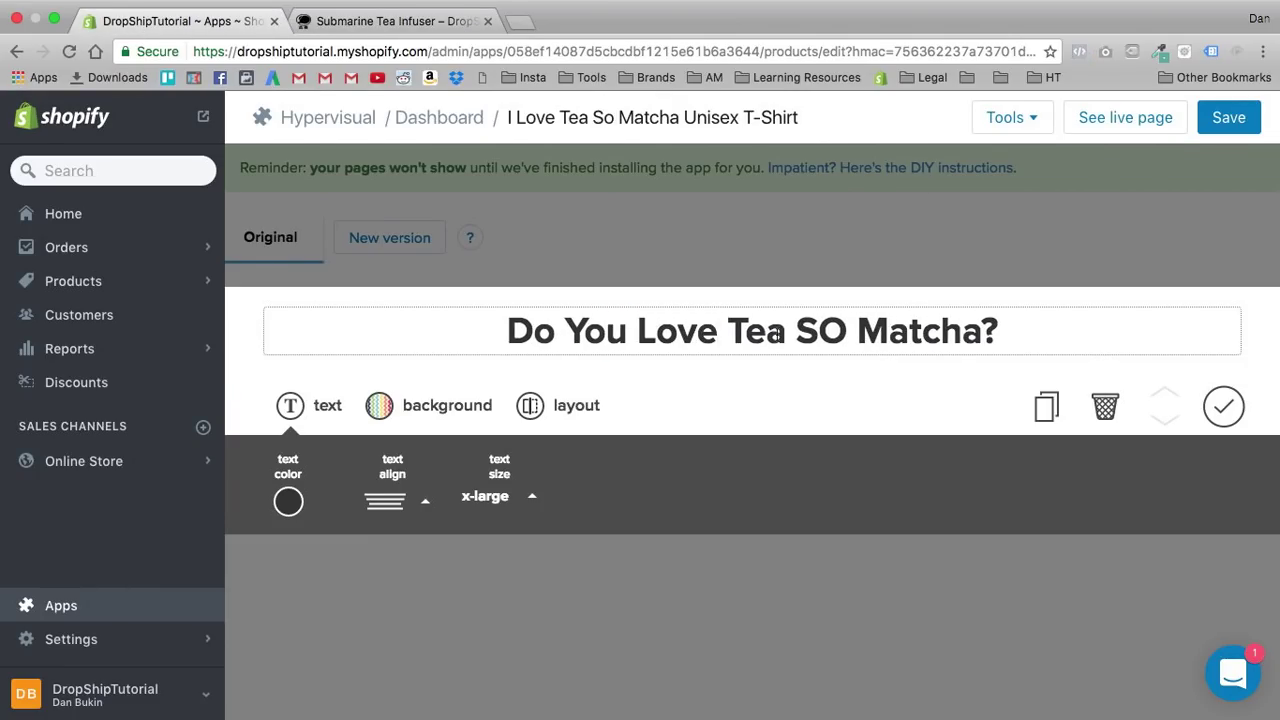
double_click(799, 322)
text(So)
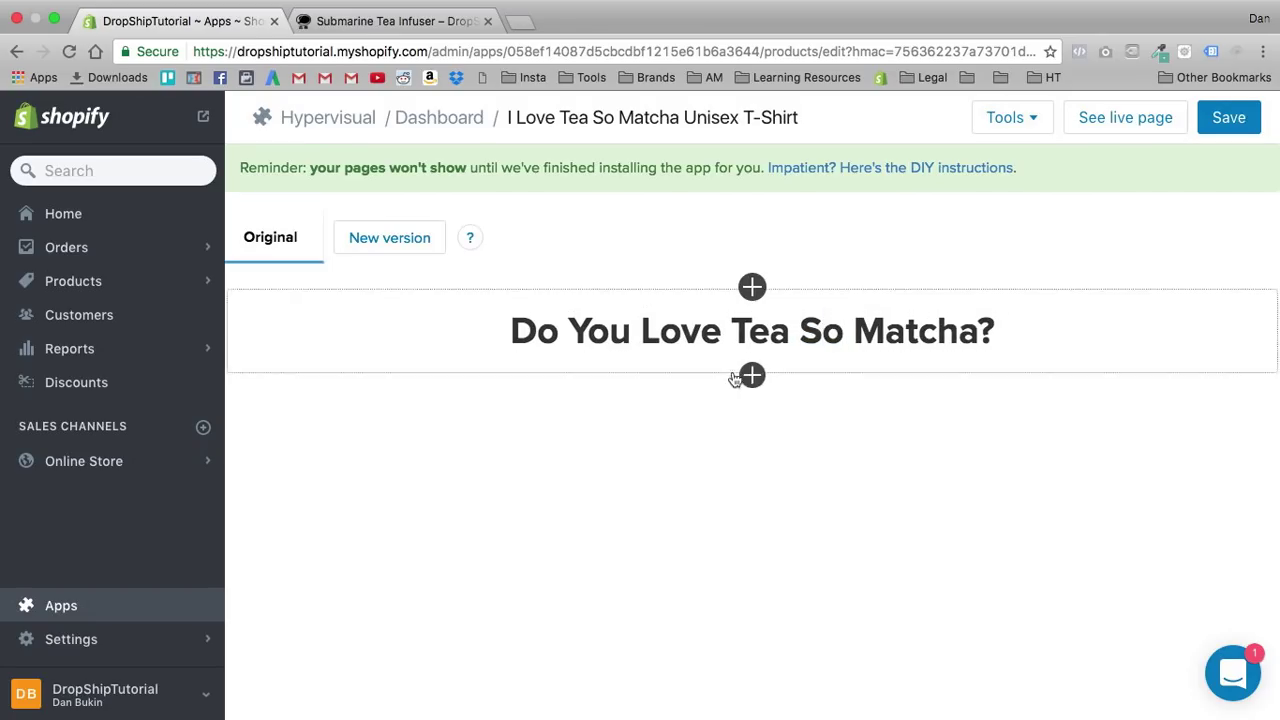
Step: Add a two-column section below the heading and place the white matcha T-shirt product image in its first column
click(1236, 410)
click(749, 376)
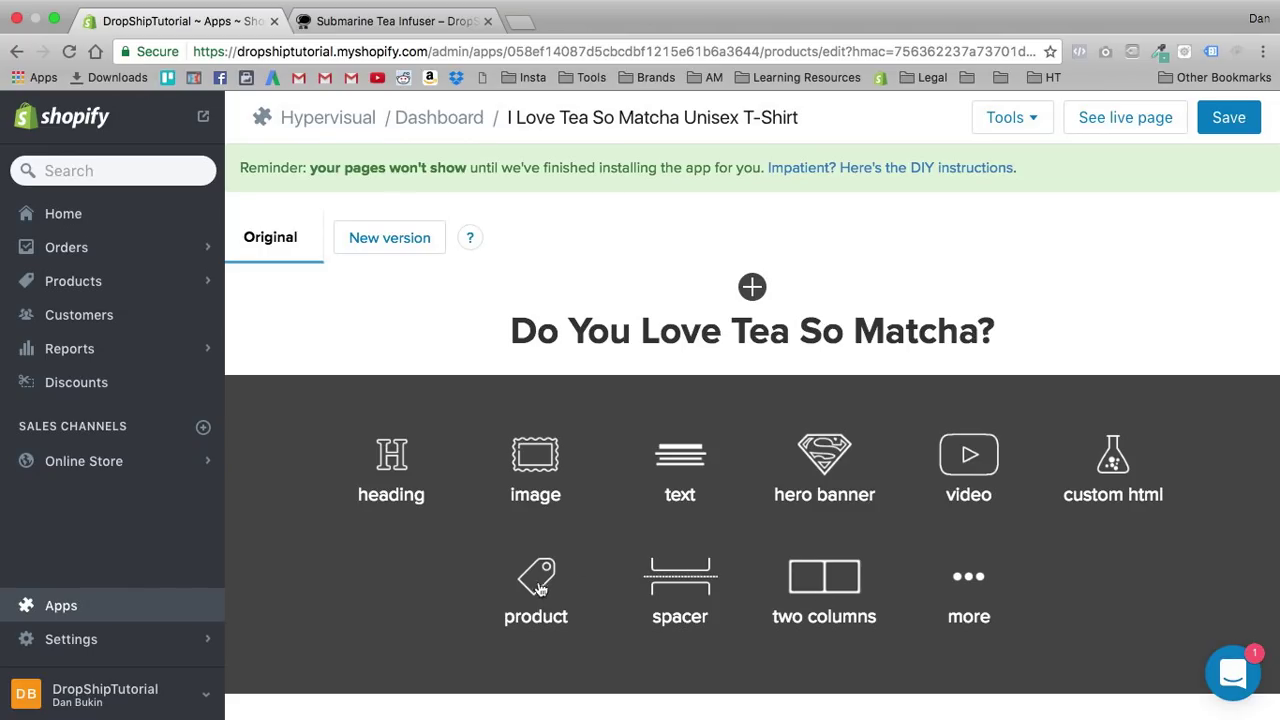
click(824, 582)
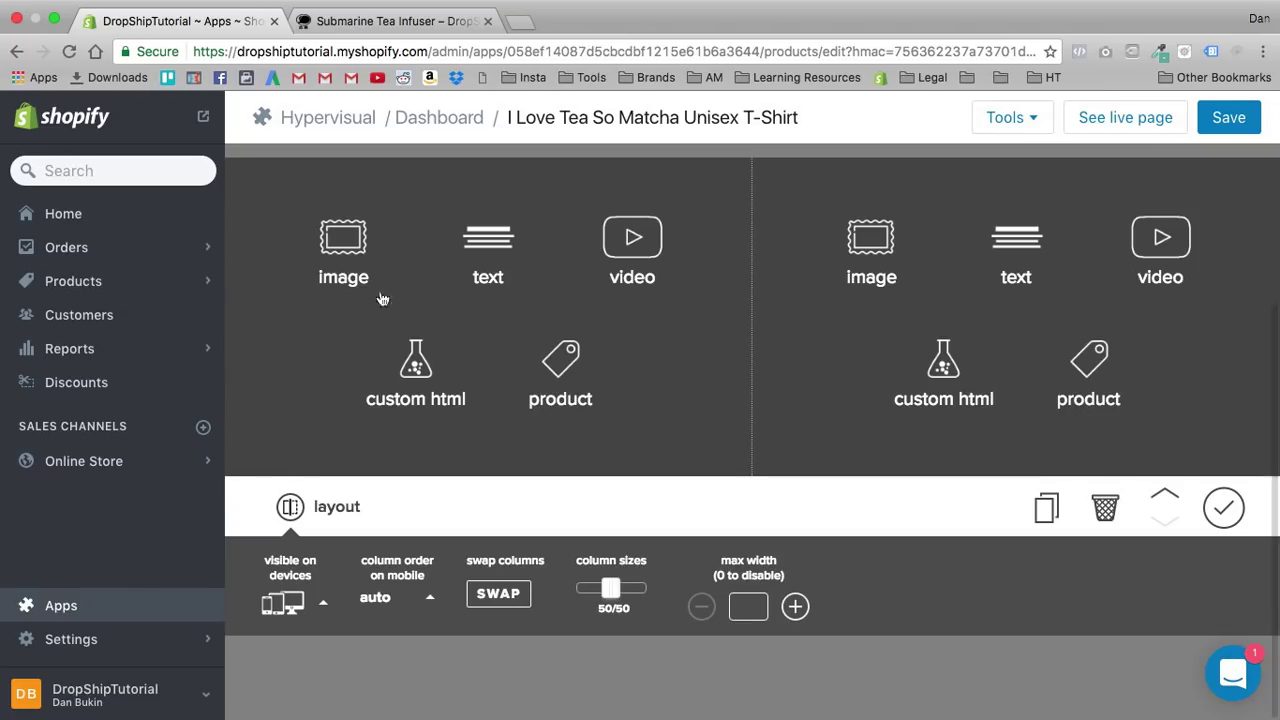
click(343, 245)
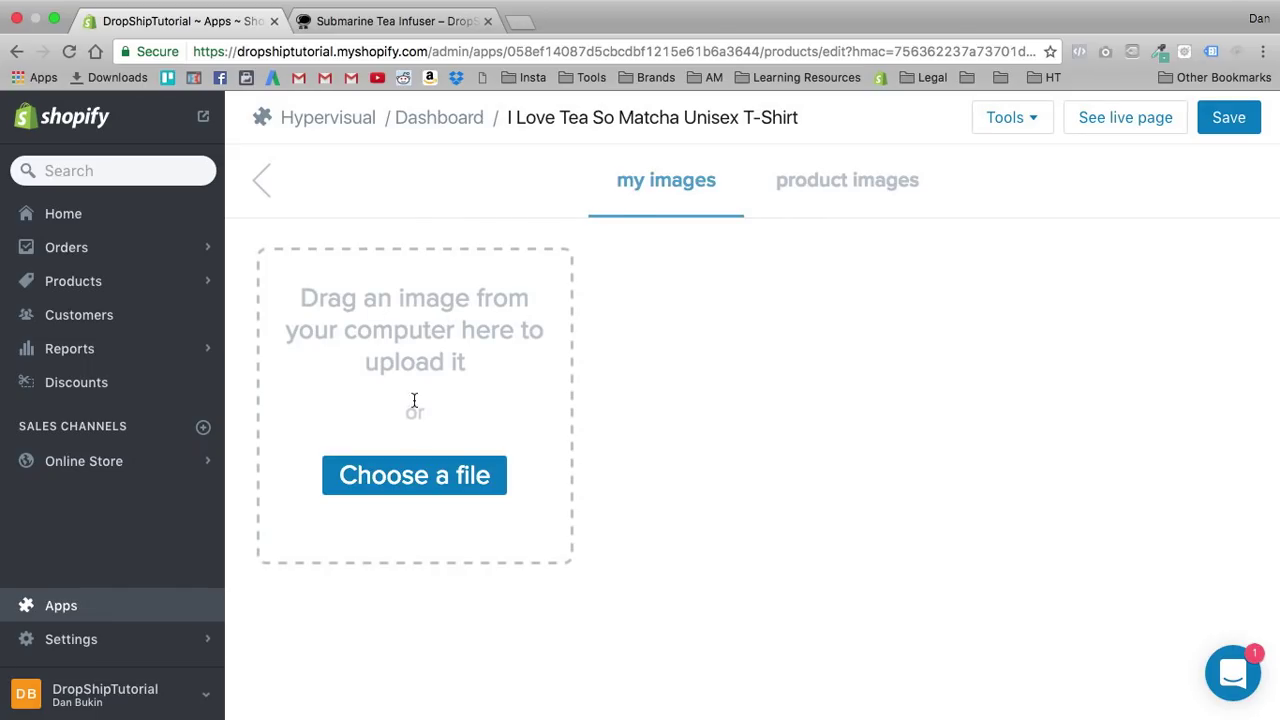
click(829, 206)
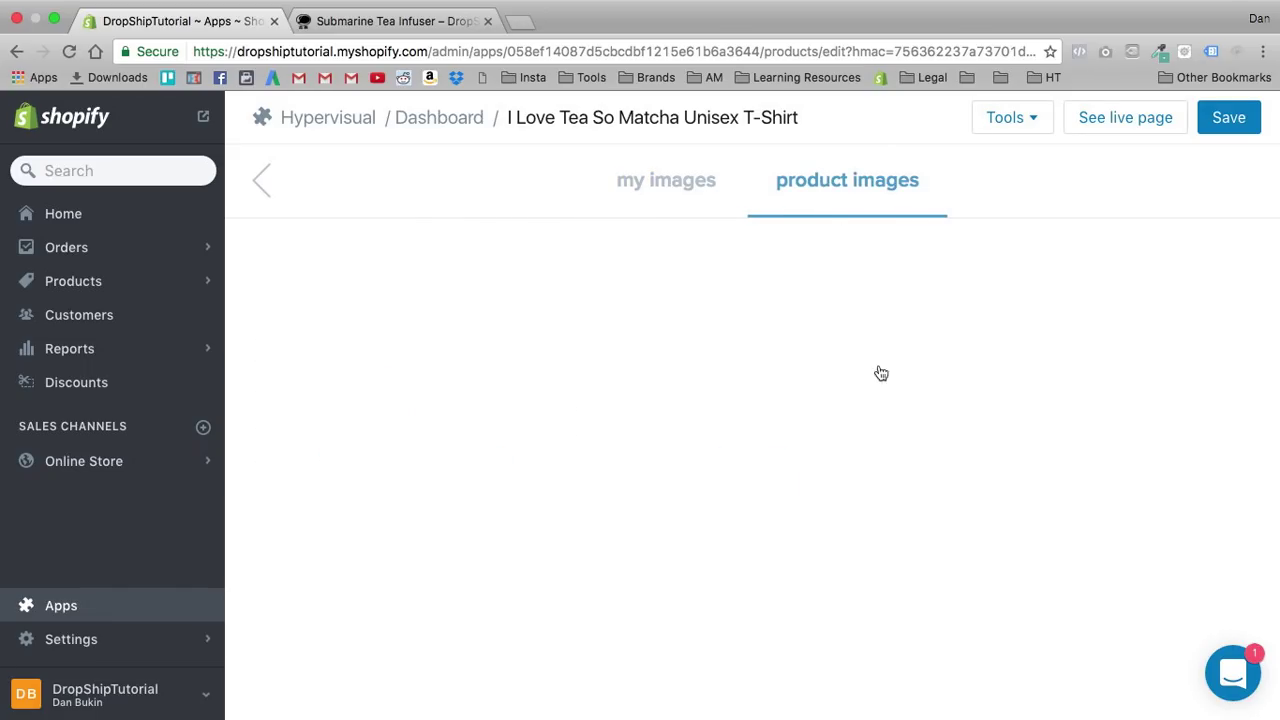
scroll(405, 420, down, 10)
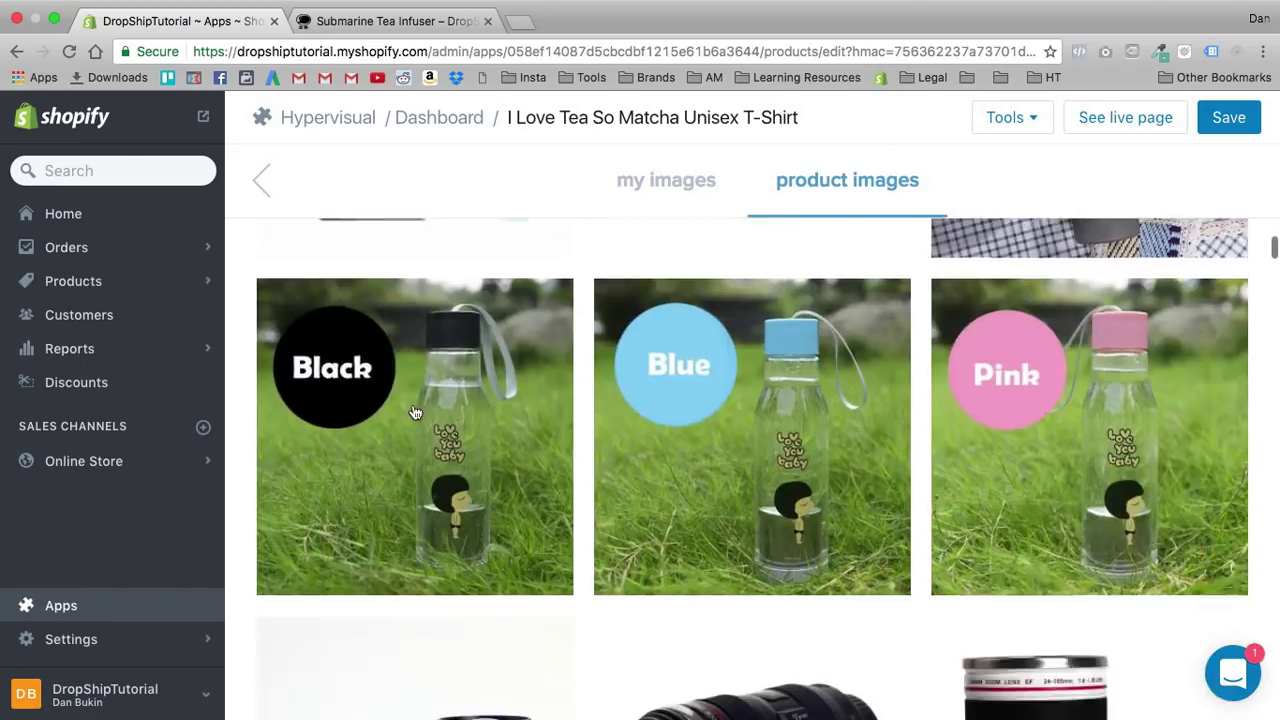
scroll(415, 413, down, 15)
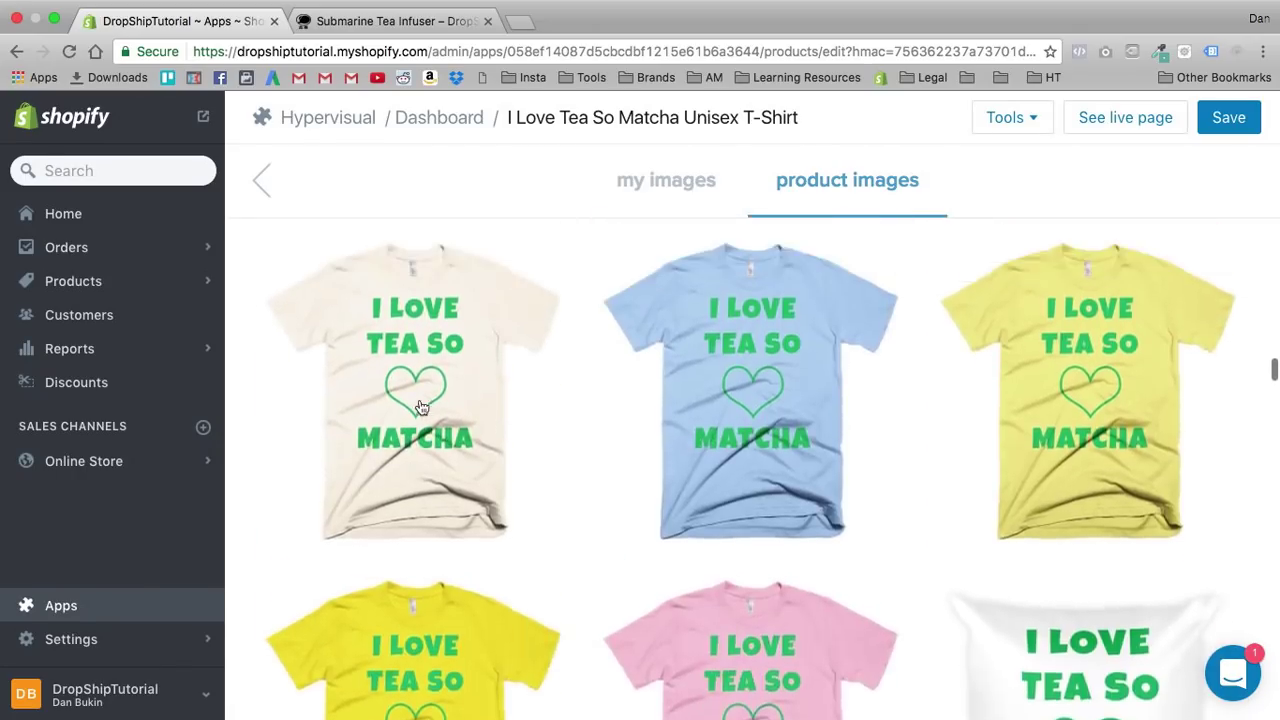
scroll(421, 407, up, 6)
scroll(428, 400, down, 3)
click(399, 433)
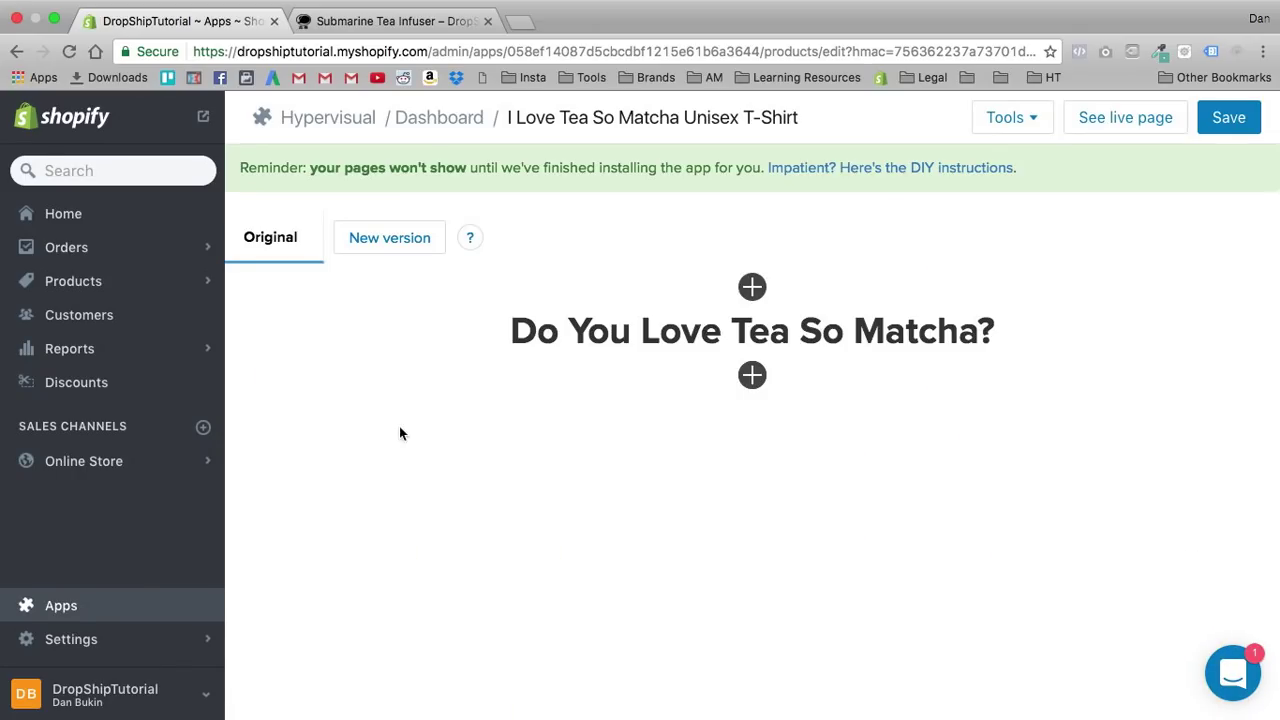
Step: Add a text block beside the T-shirt image with the headline "Share Your Love Of Matcha With The World!"
scroll(508, 537, down, 4)
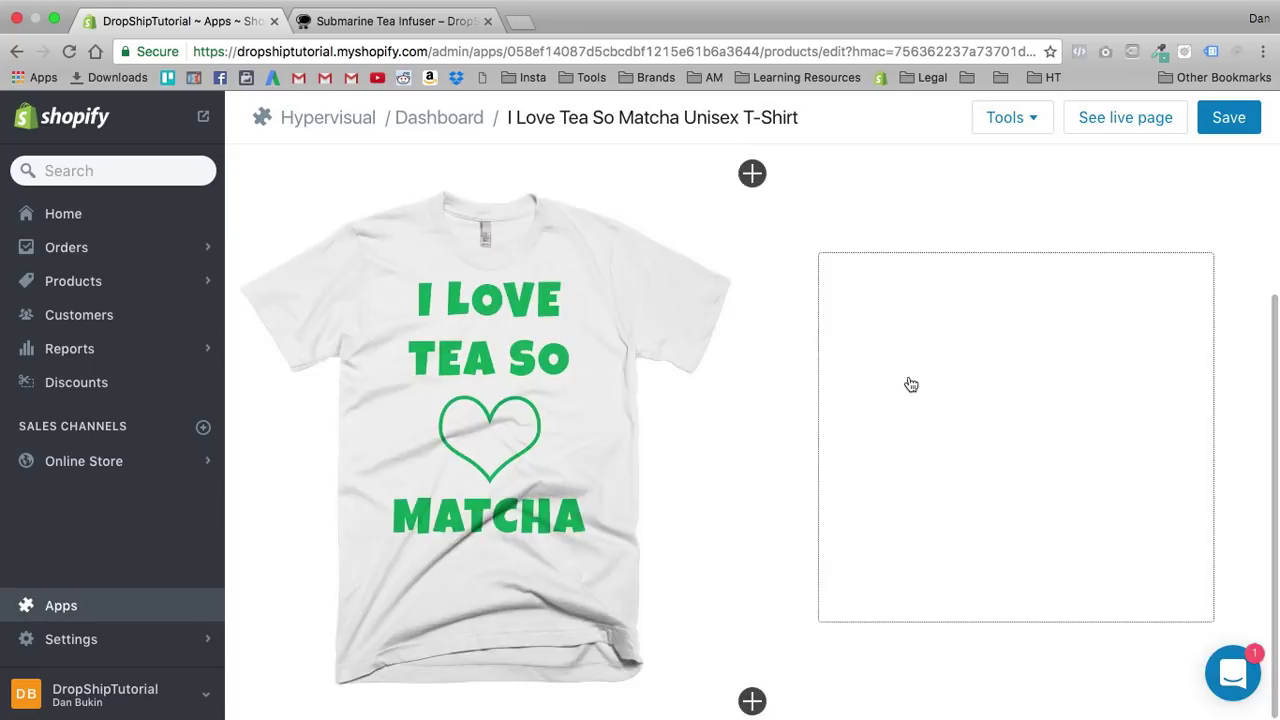
click(911, 385)
click(1022, 345)
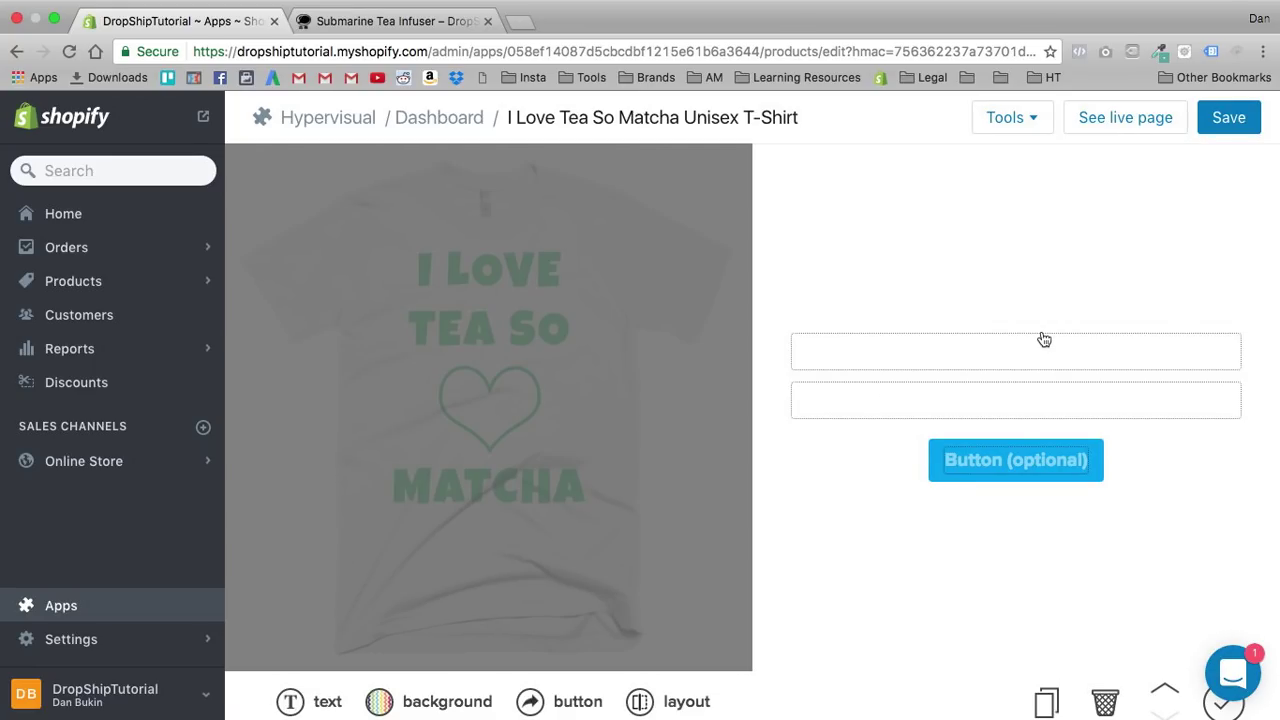
text(Share Your L)
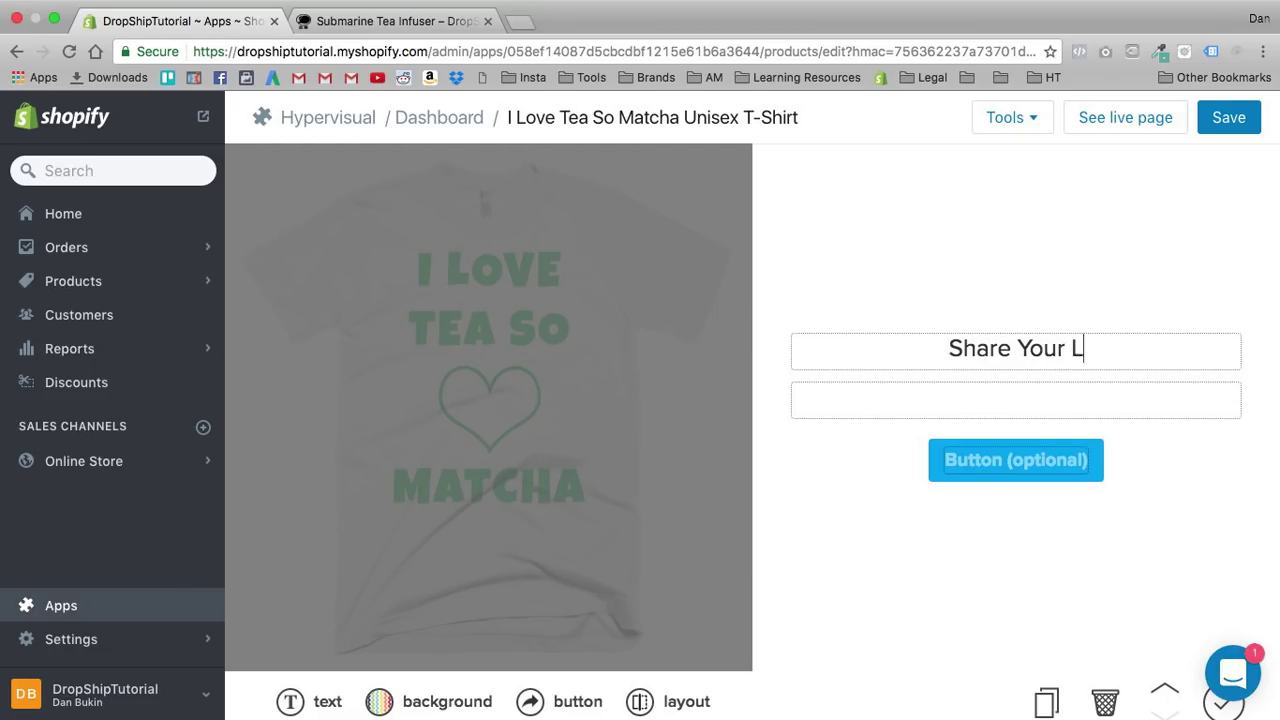
text(ove Of Ma)
text(tch)
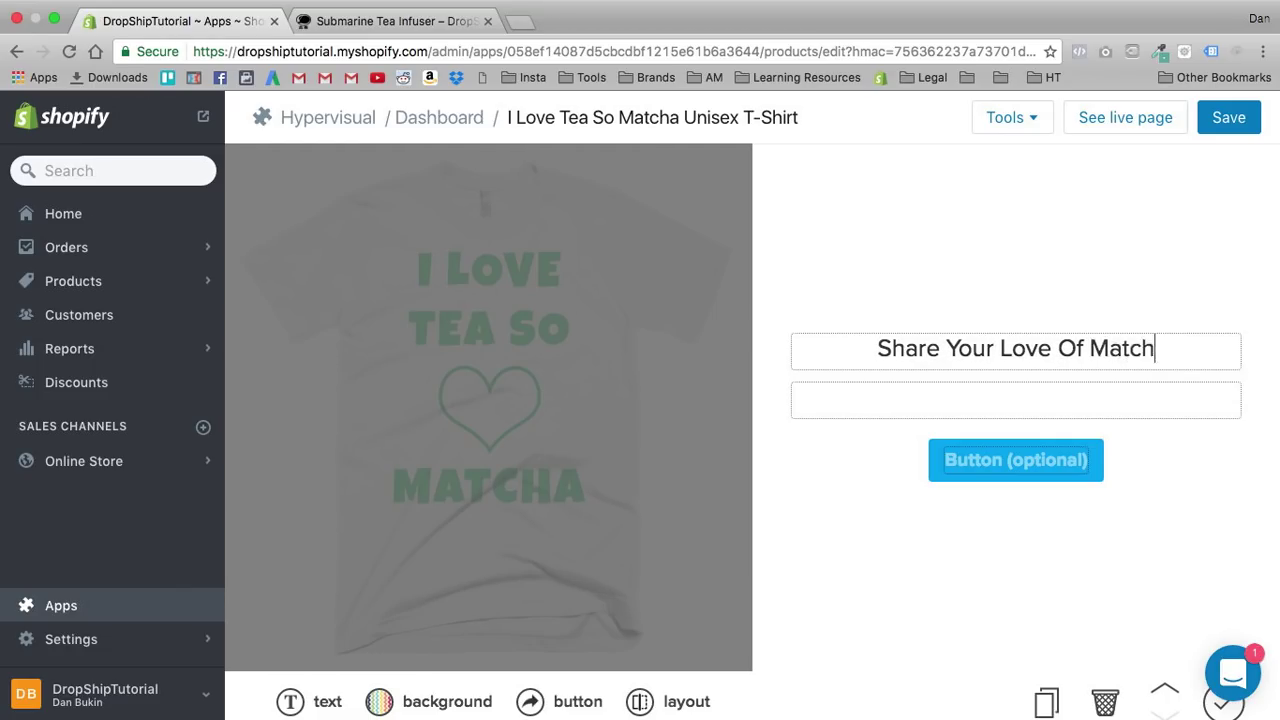
text(a With The W)
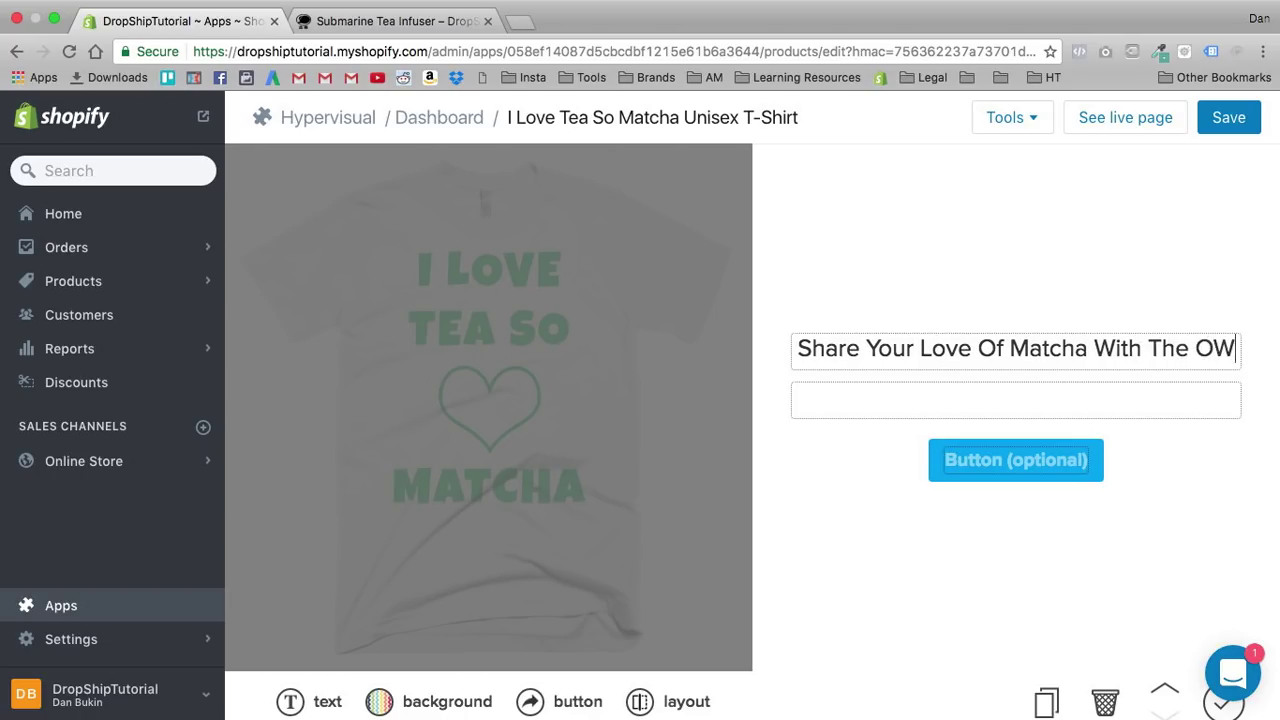
text(orld!)
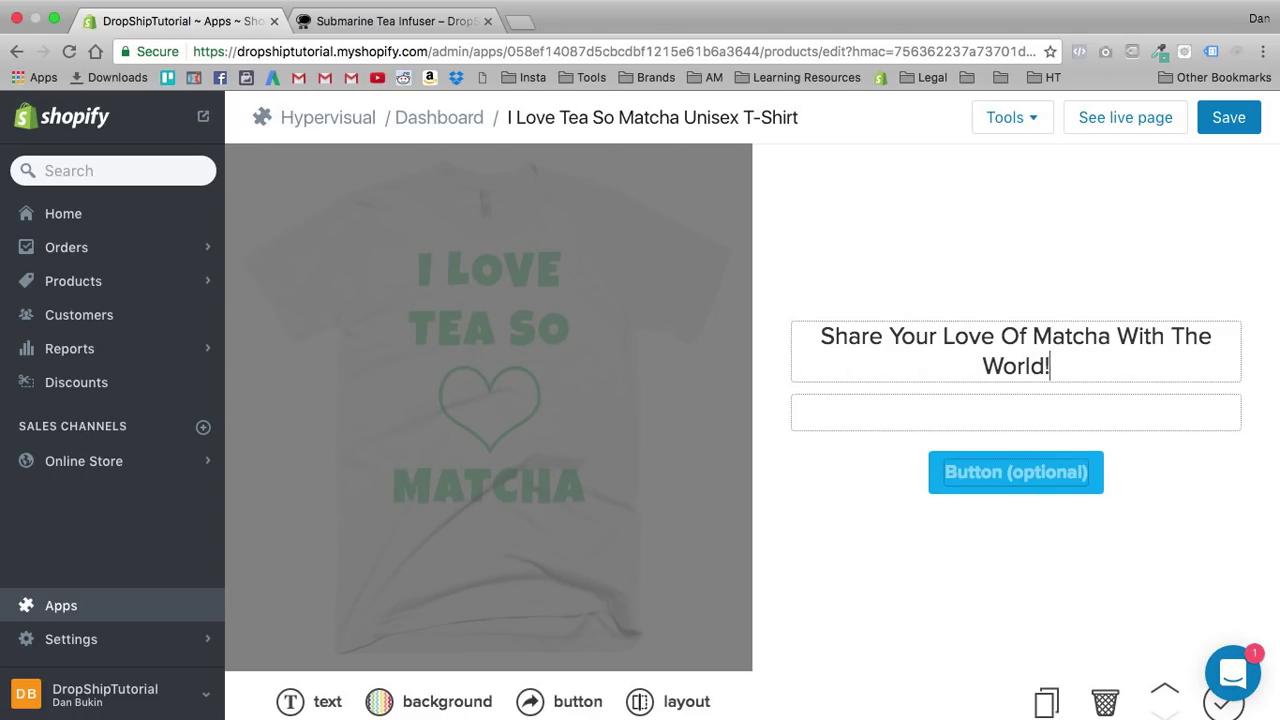
Step: Shorten the text block's headline to "Share Your Love Of Matcha!"
click(997, 415)
triple_click(994, 368)
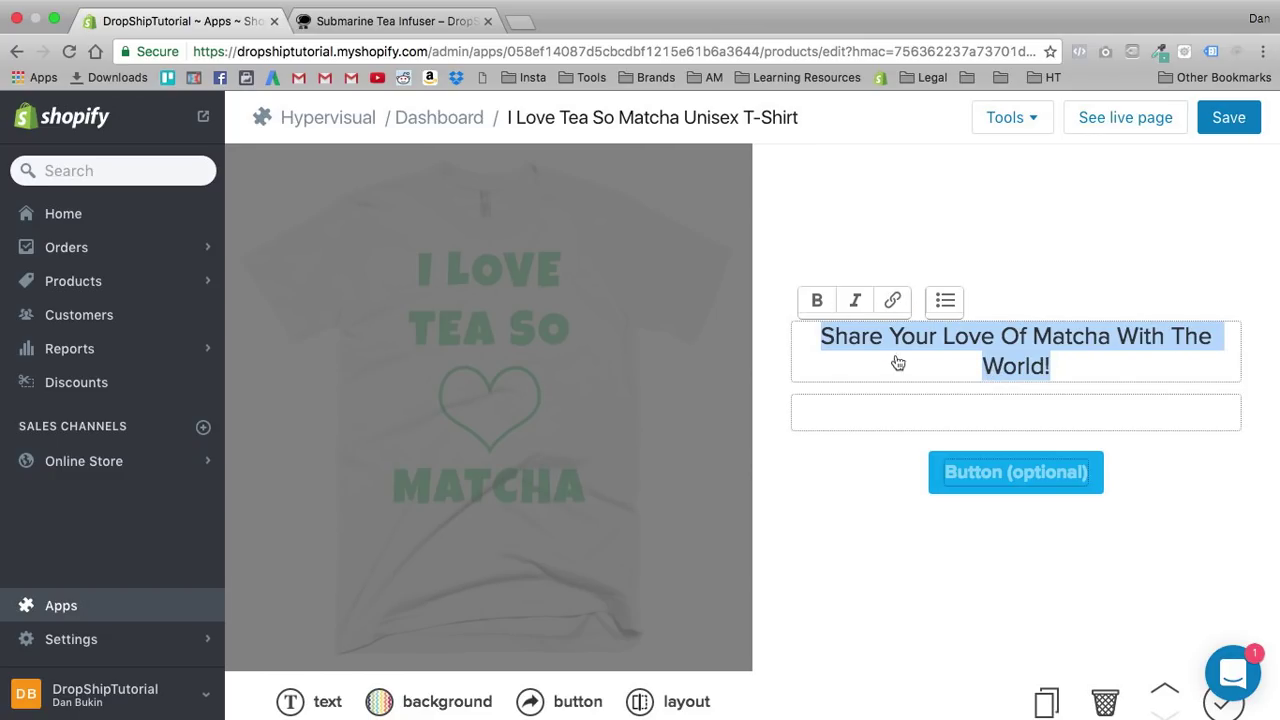
click(963, 451)
click(966, 427)
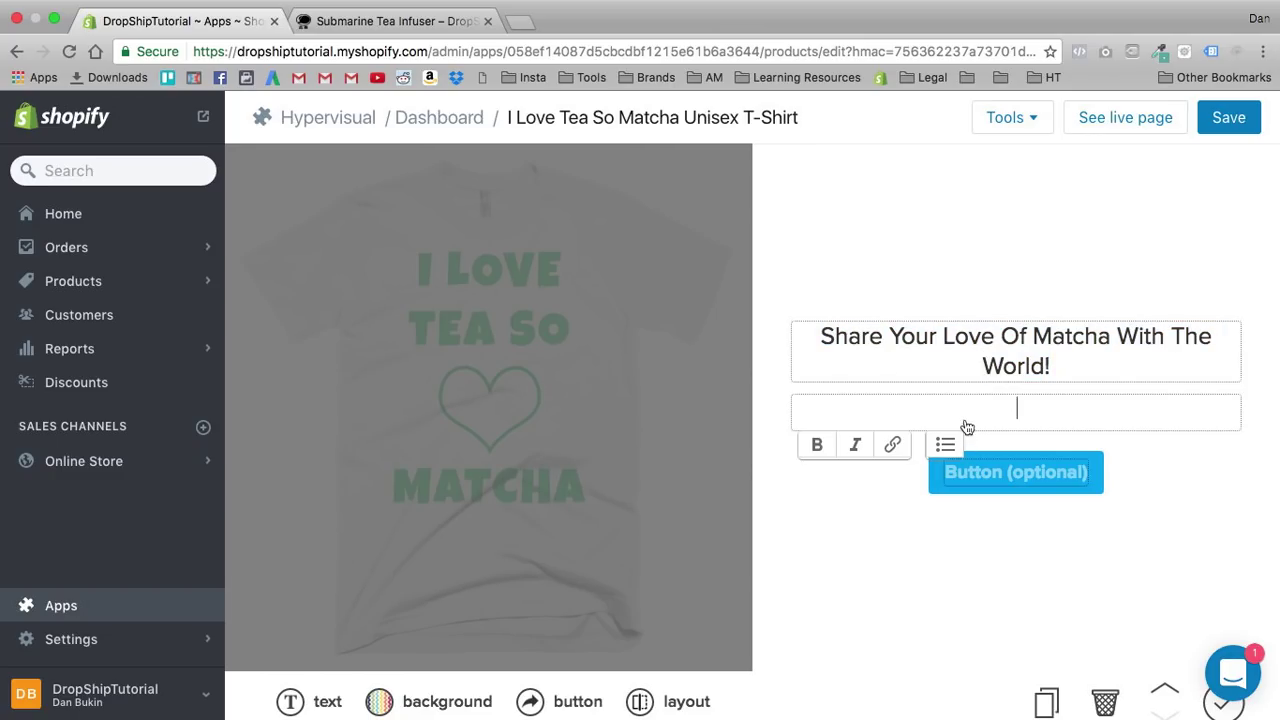
click(1044, 370)
shift+click(1114, 340)
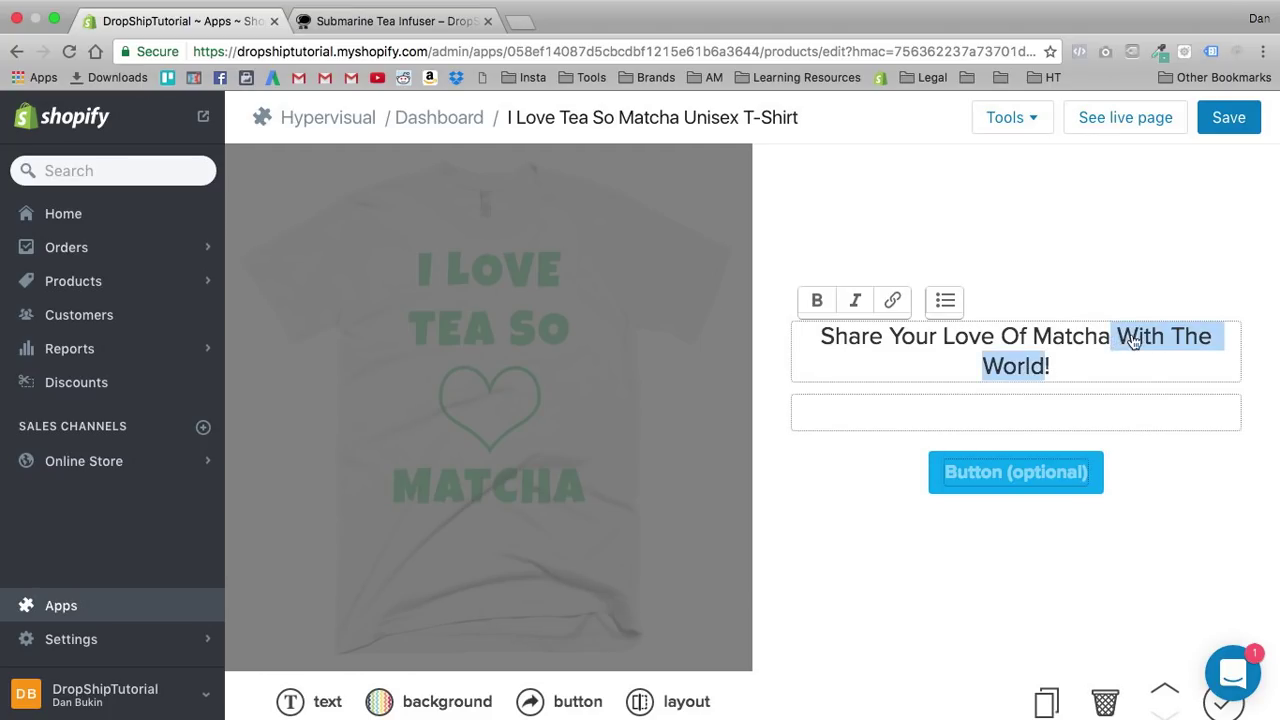
text(!)
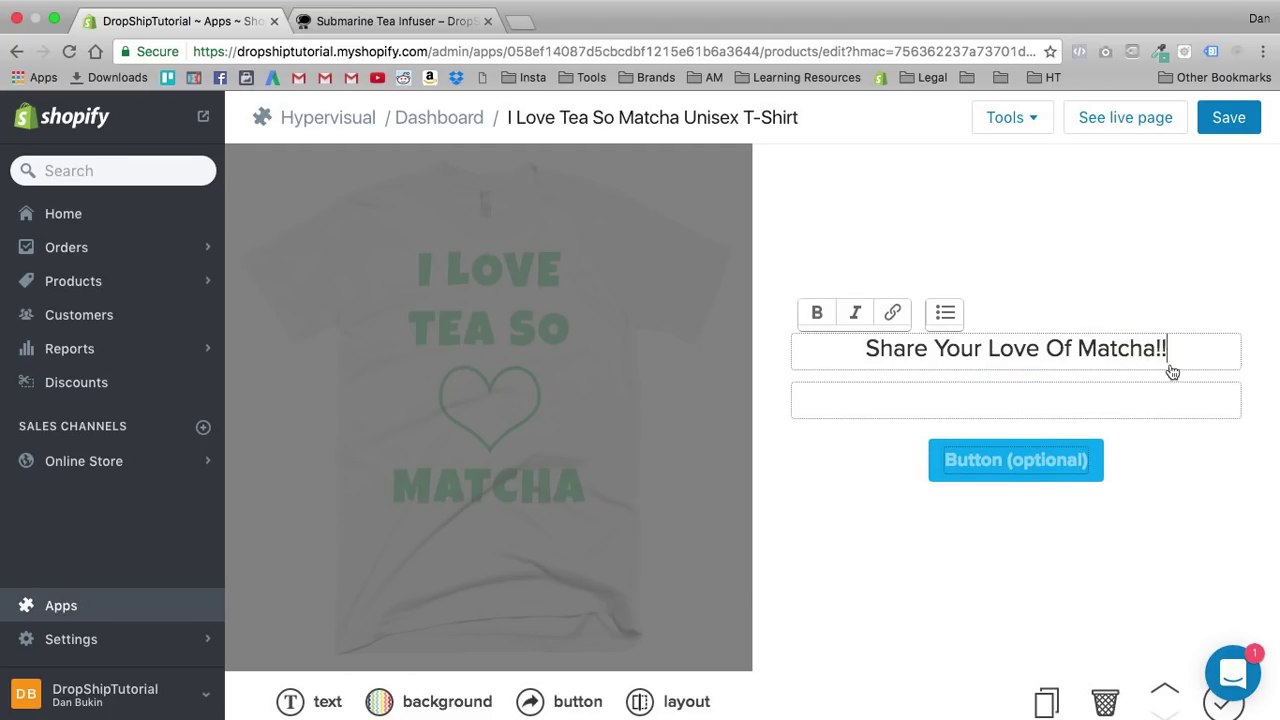
key(BackSpace)
Step: Enter "Order Now!" as the text under the headline and label the button "Order"
click(1124, 407)
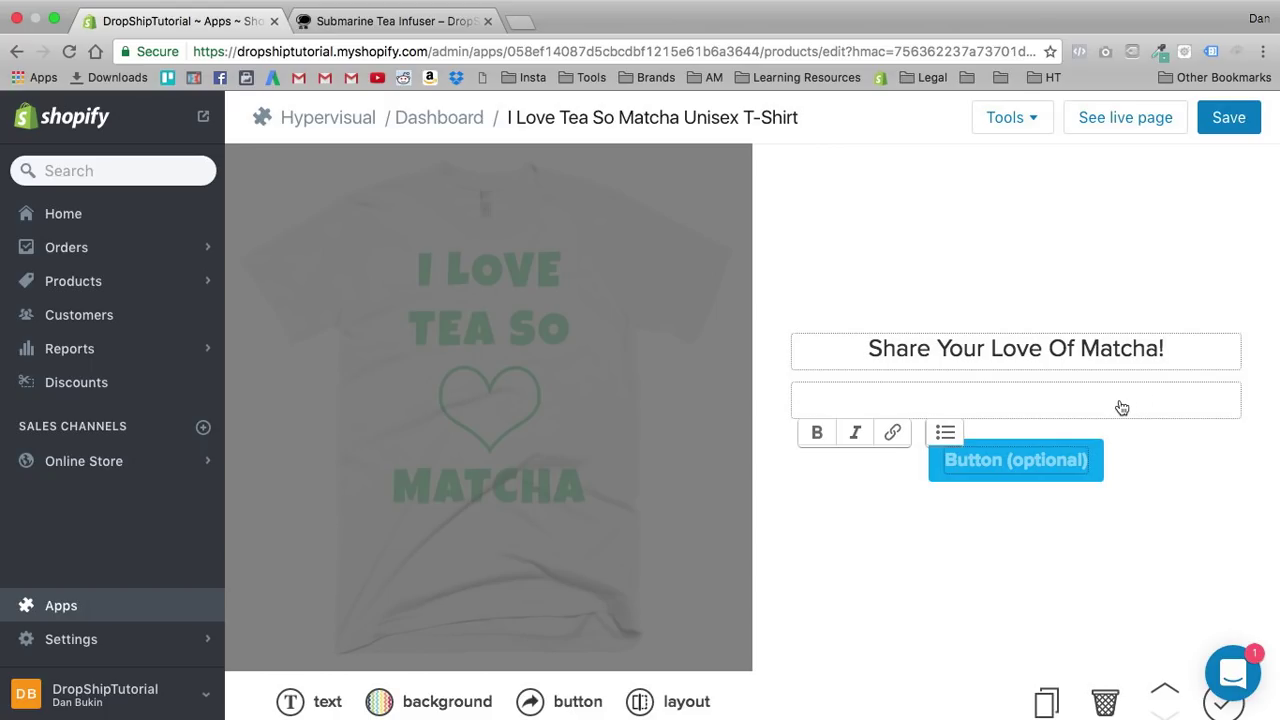
text(Order Now!)
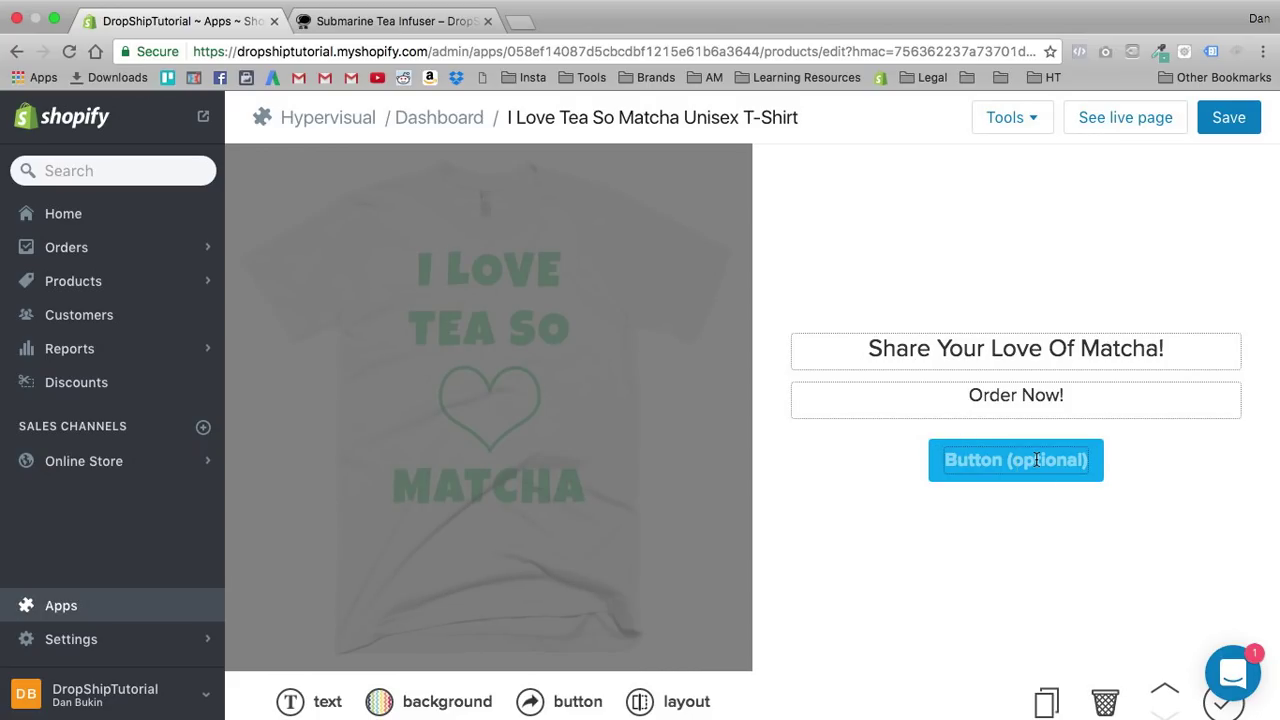
text(Oder)
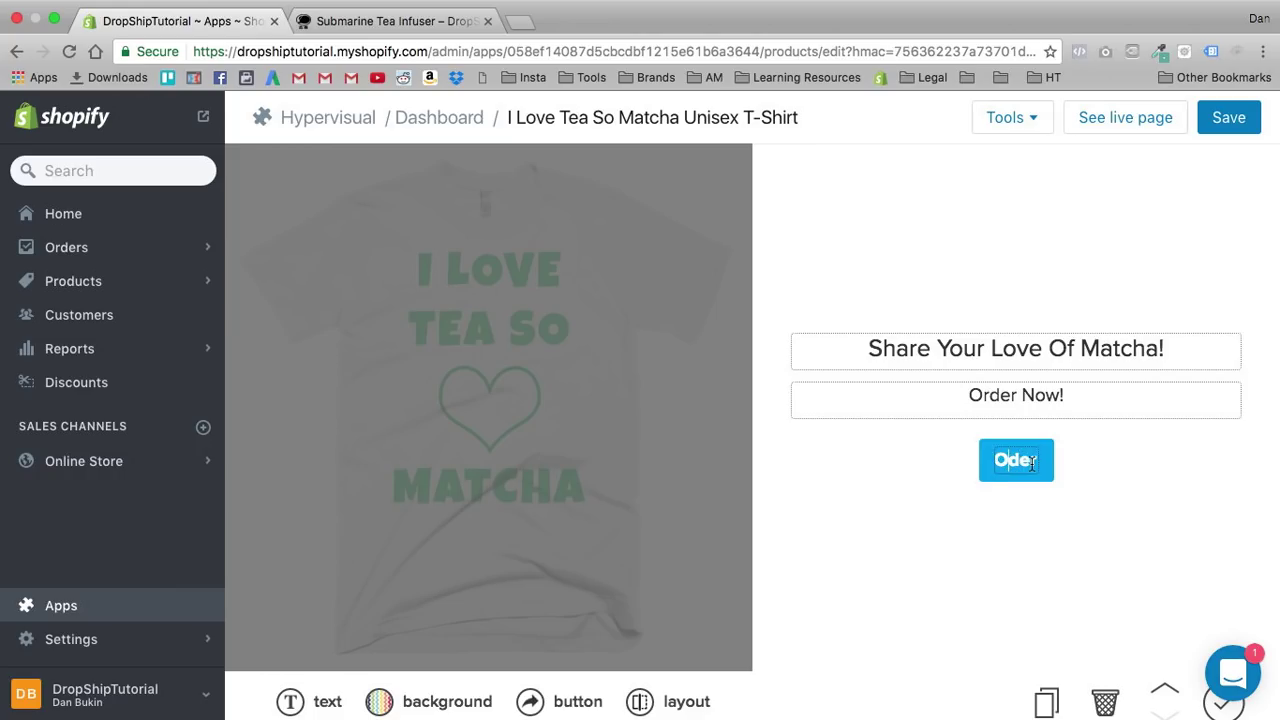
text(r)
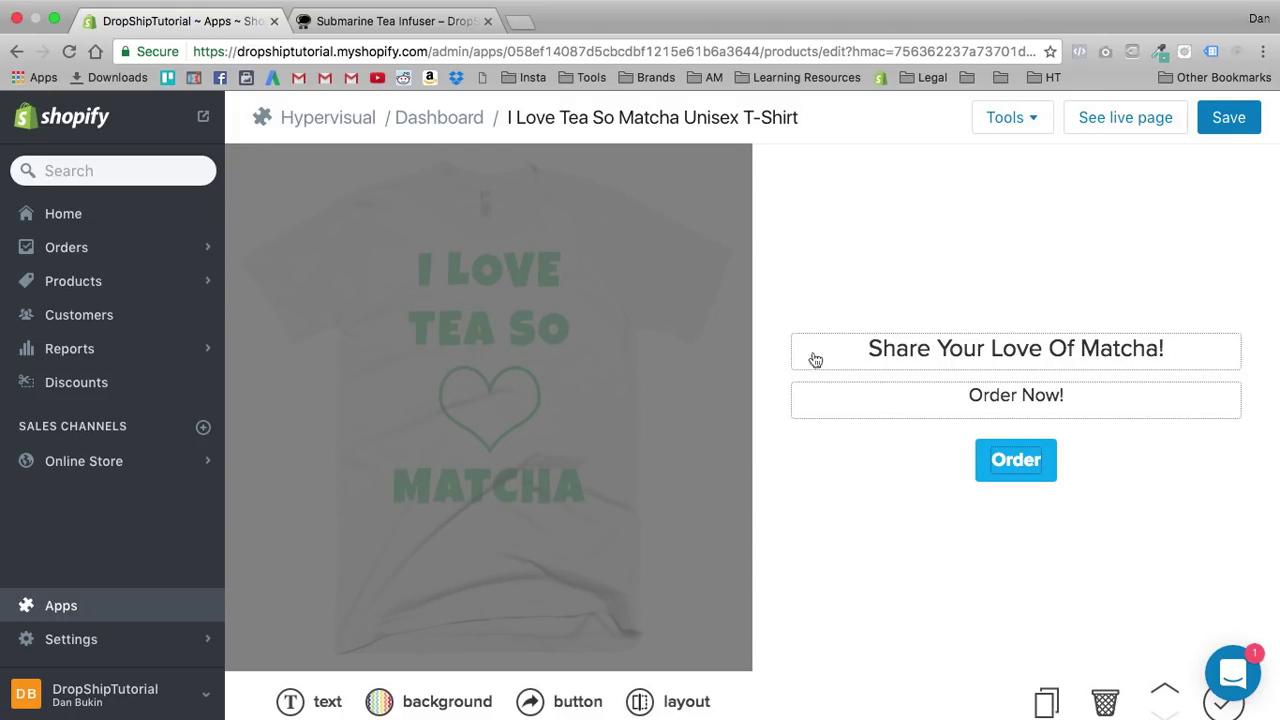
Step: Set the two-column section's column sizes to 35/65
click(848, 372)
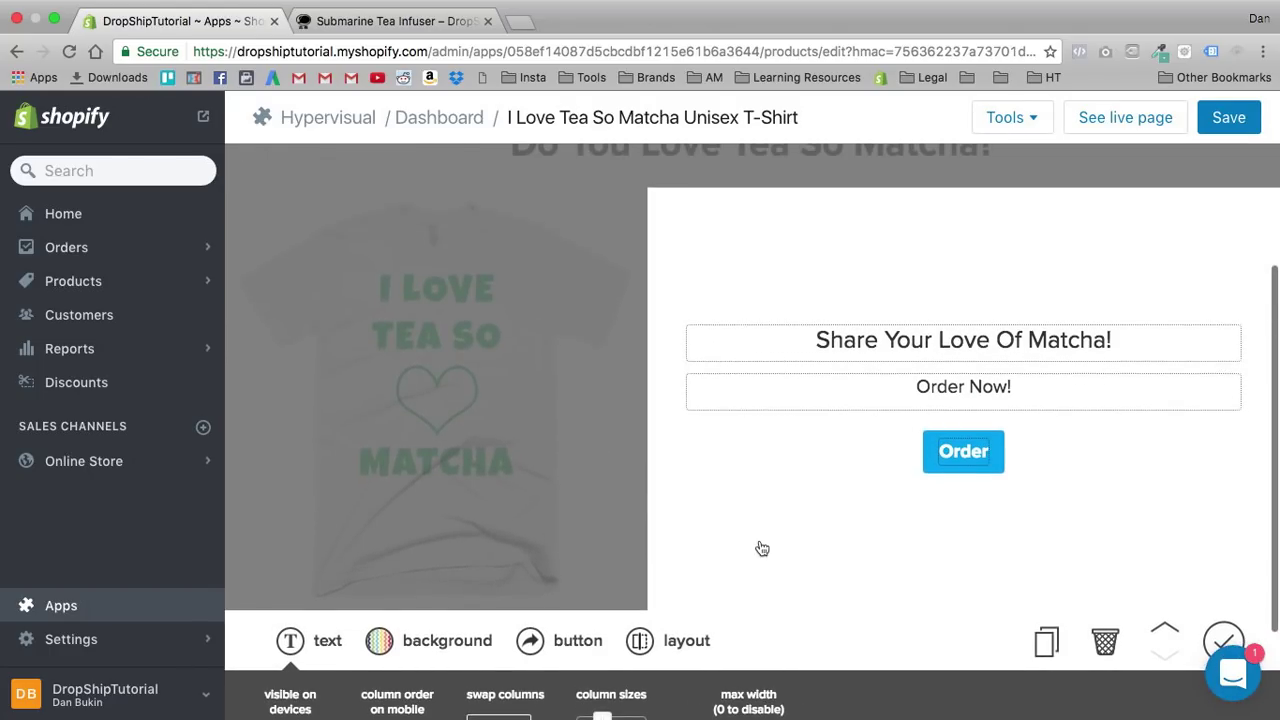
mouse_move(600, 643)
mouse_down()
mouse_move(631, 655)
mouse_move(598, 666)
mouse_up()
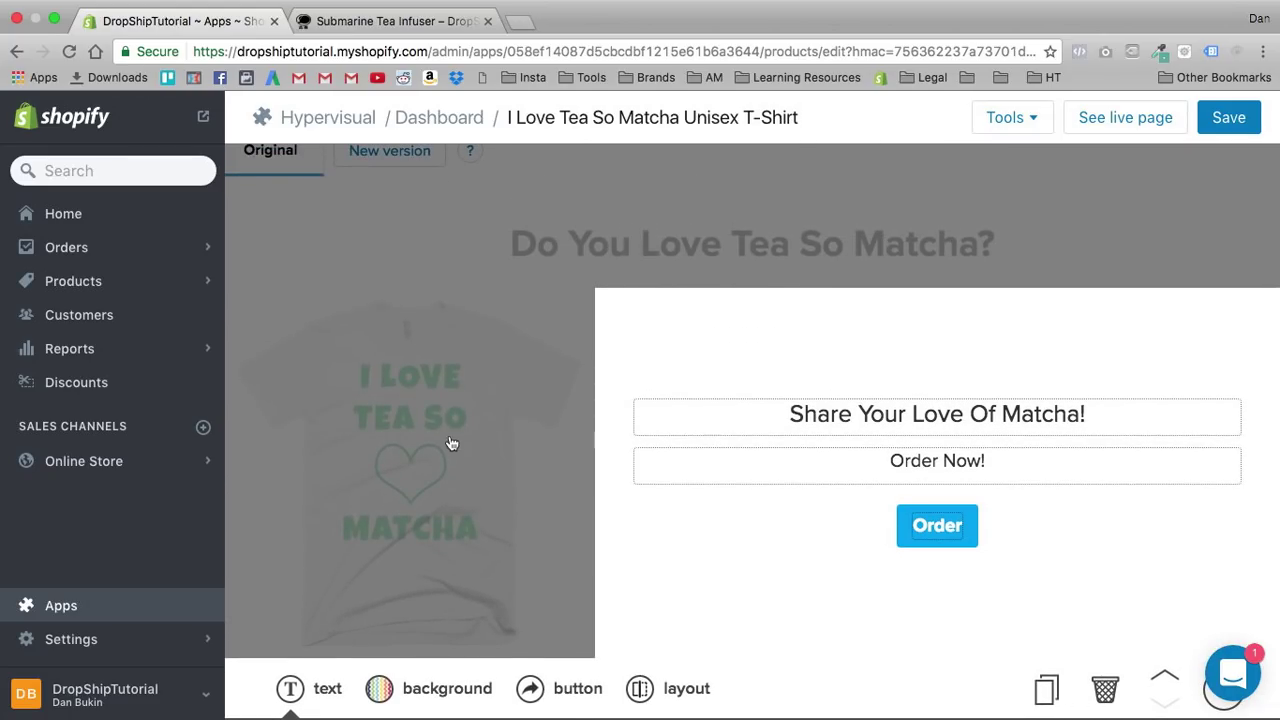
scroll(451, 443, down, 2)
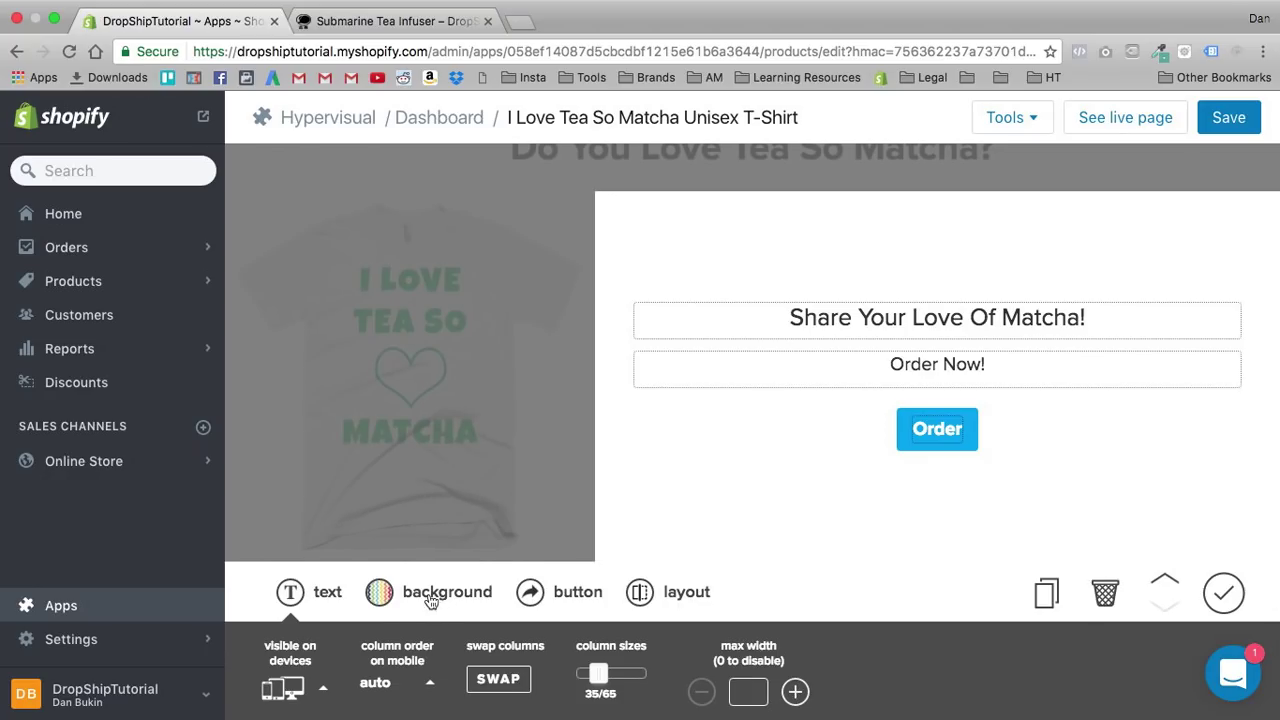
Step: Review the background, button and layout settings available for the text block
click(430, 592)
scroll(489, 484, down, 2)
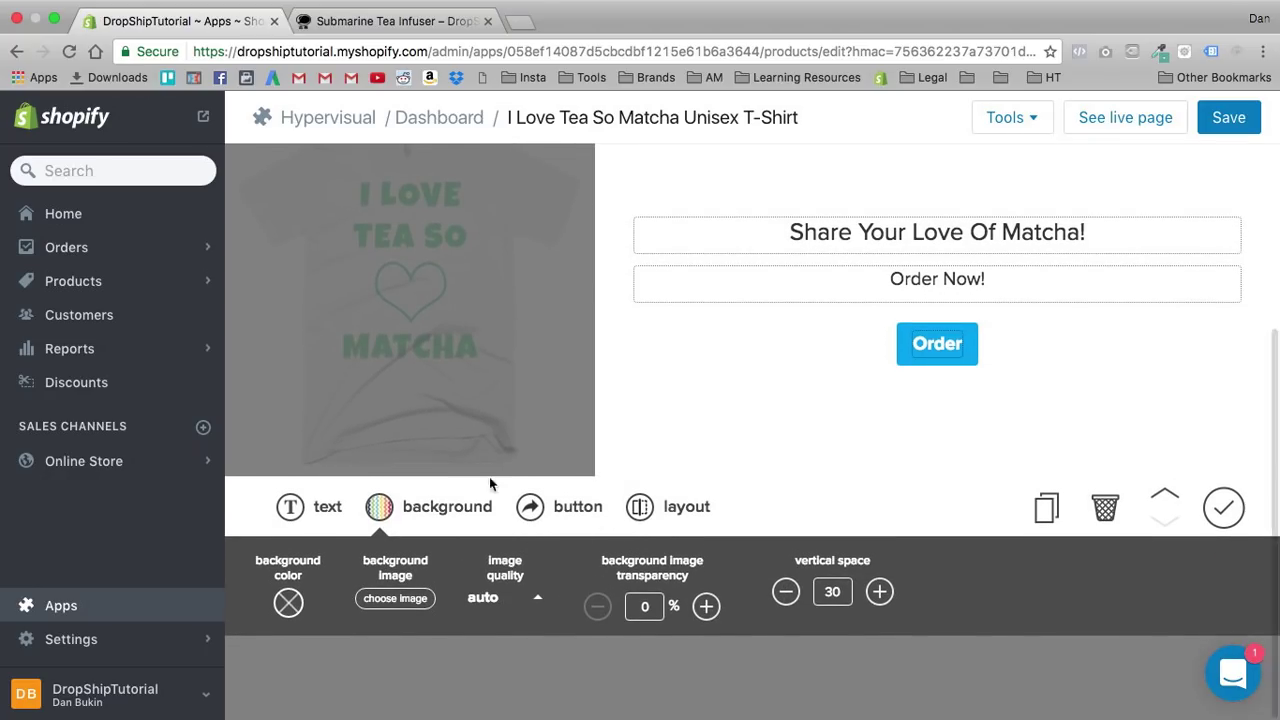
click(558, 510)
click(671, 603)
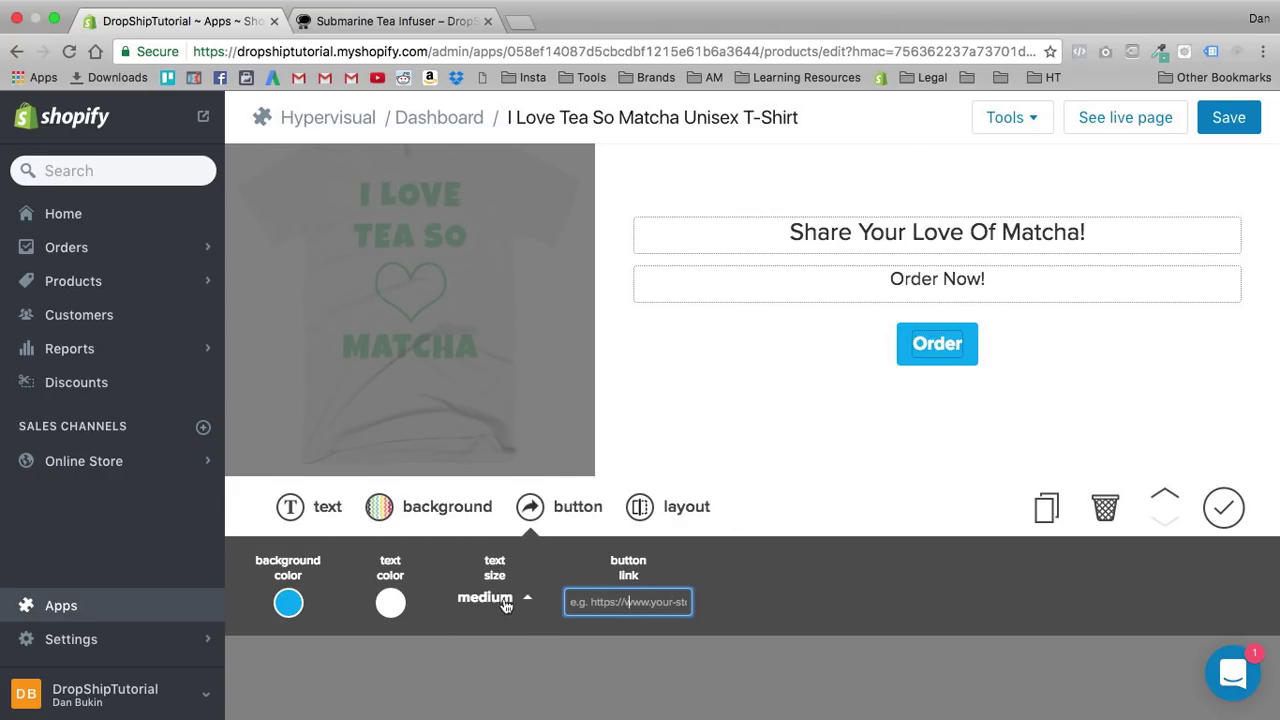
click(505, 605)
click(495, 605)
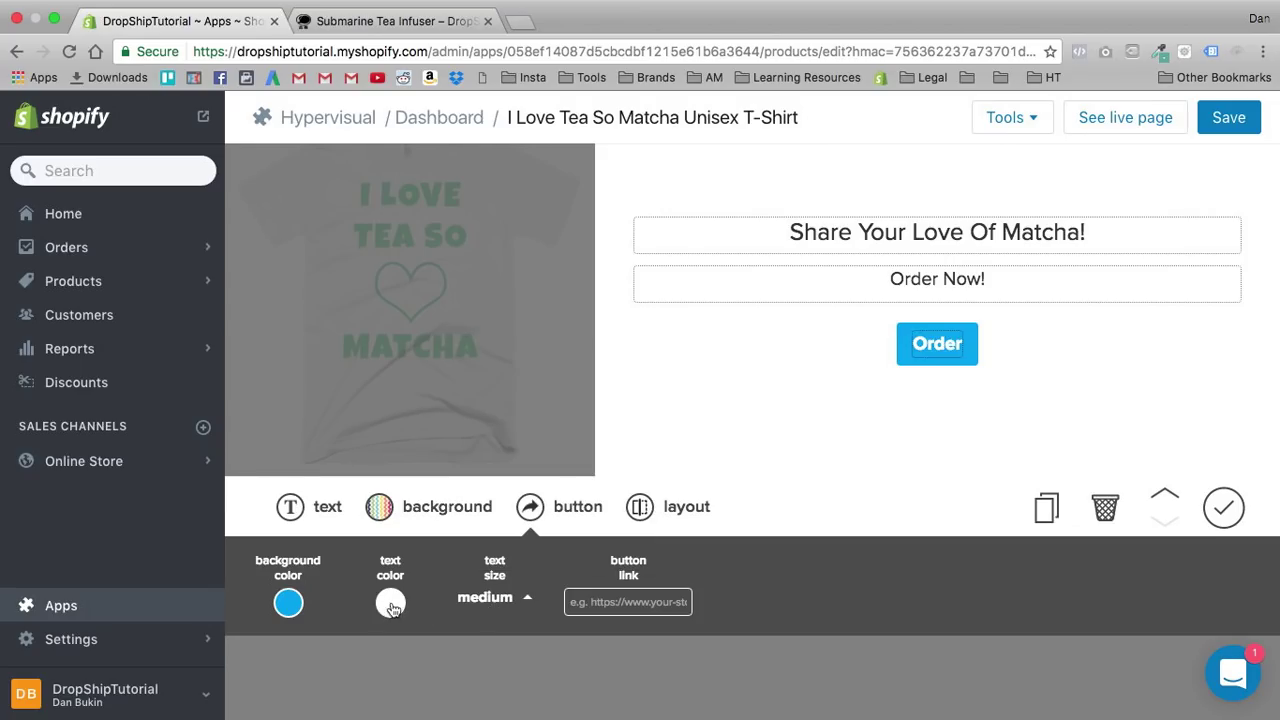
click(660, 506)
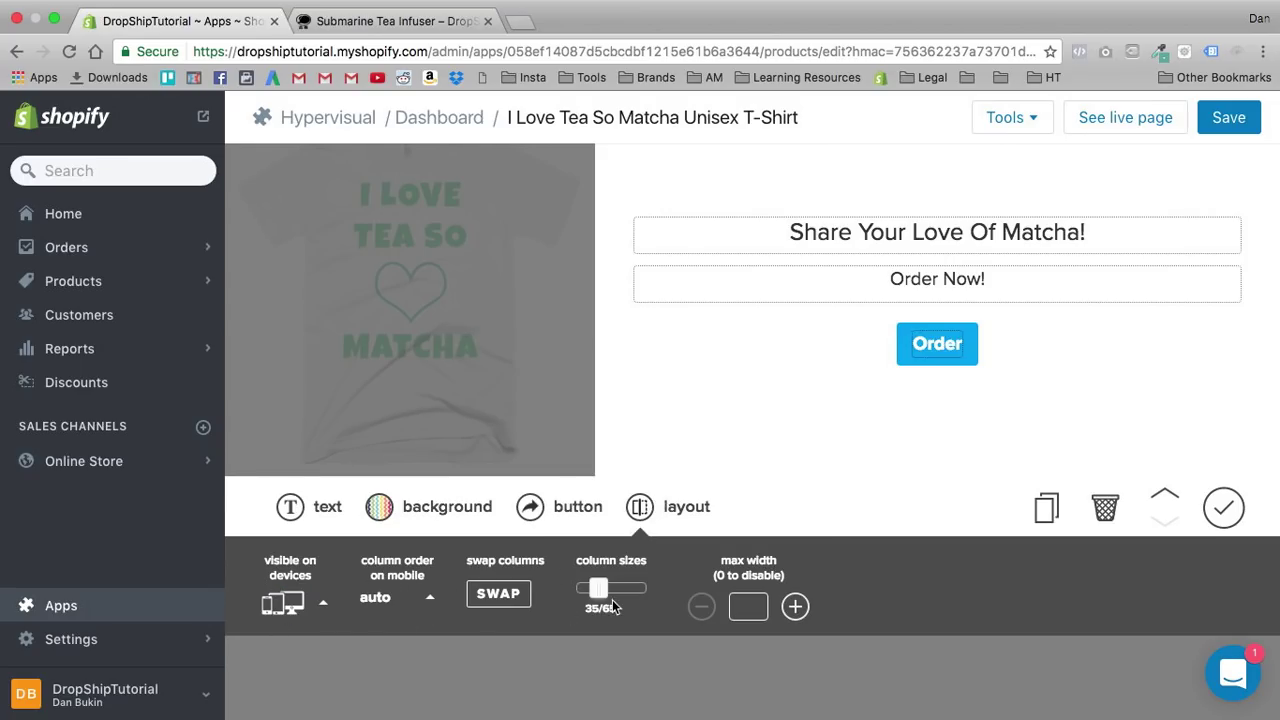
Step: Set the text block's headline size to x-large and its text size to large
click(328, 507)
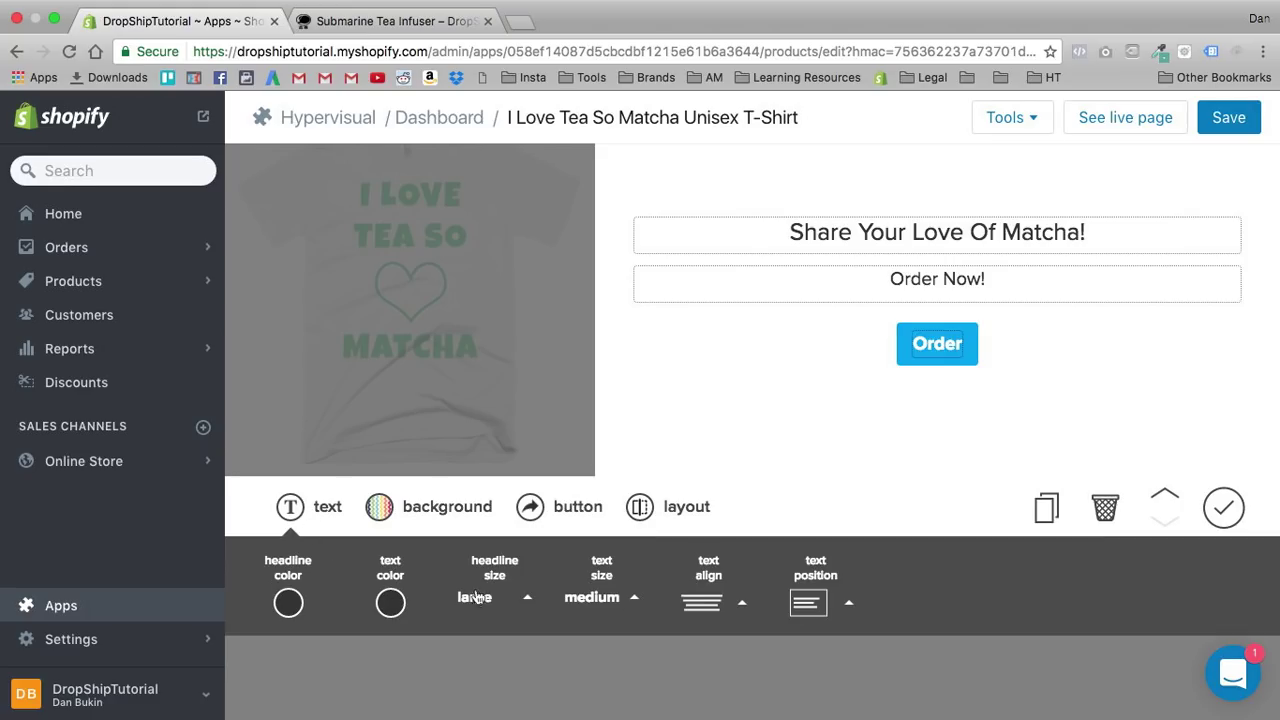
triple_click(868, 230)
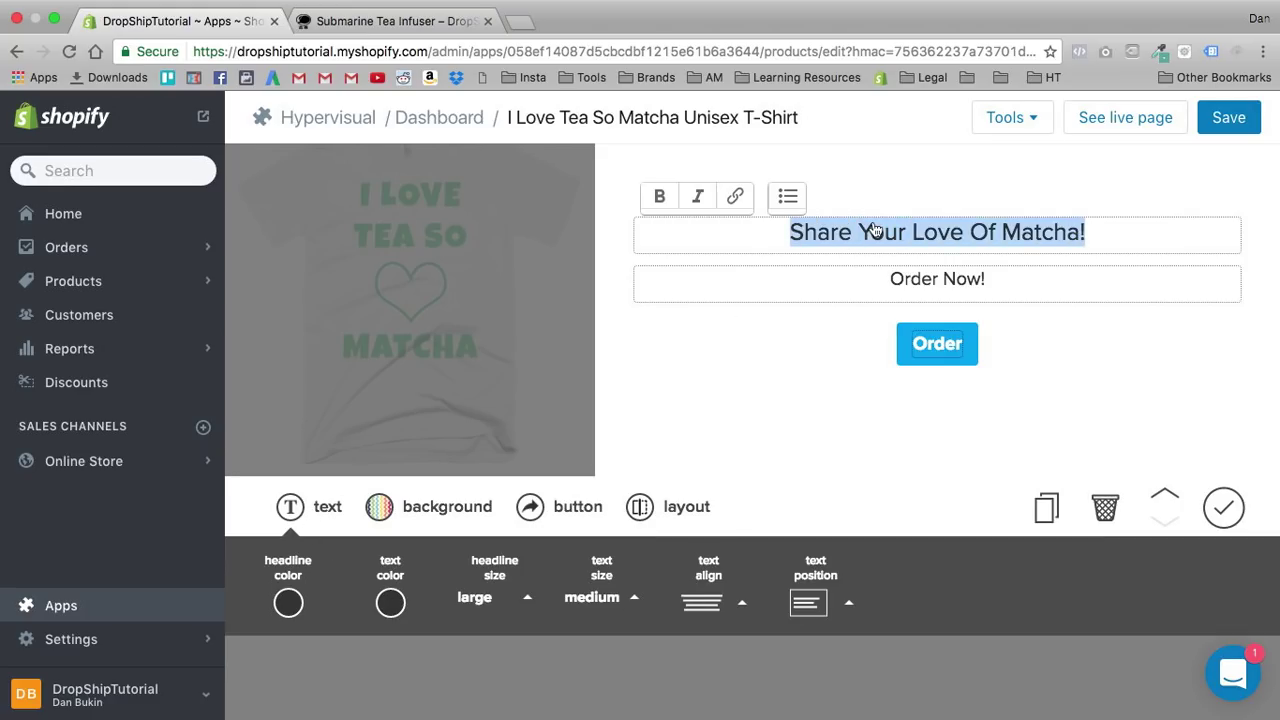
click(490, 605)
click(491, 549)
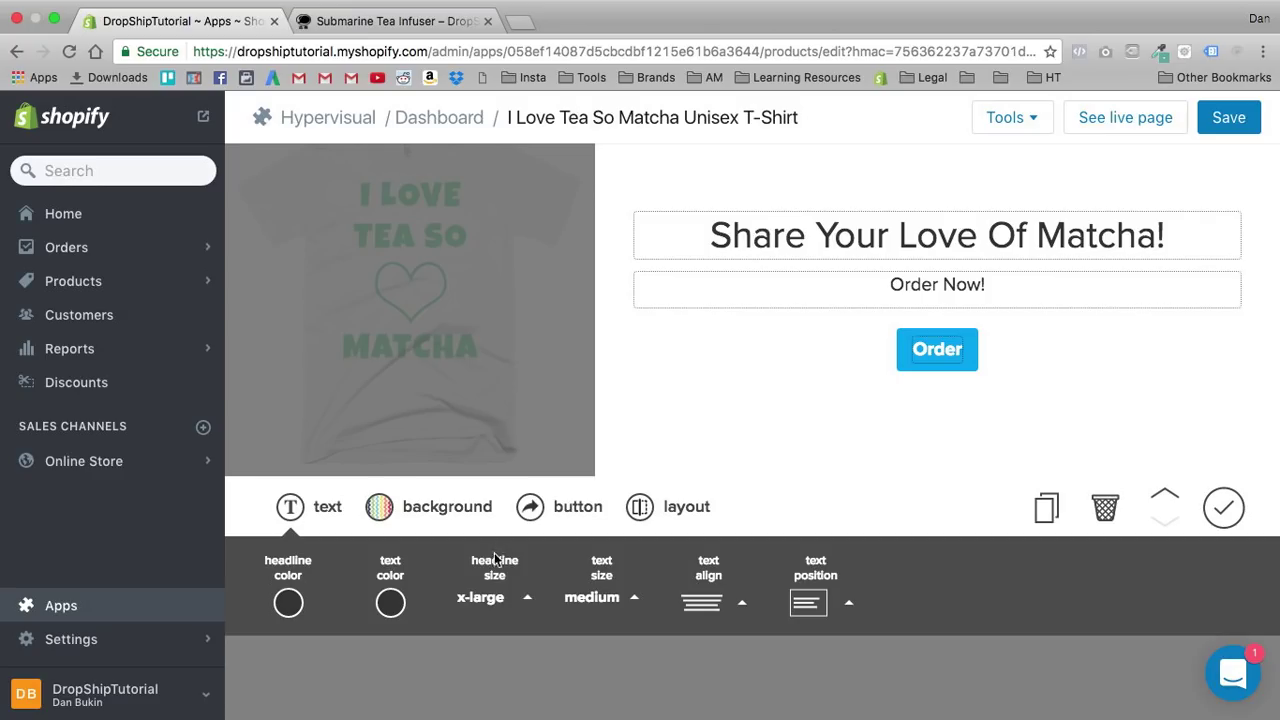
click(607, 597)
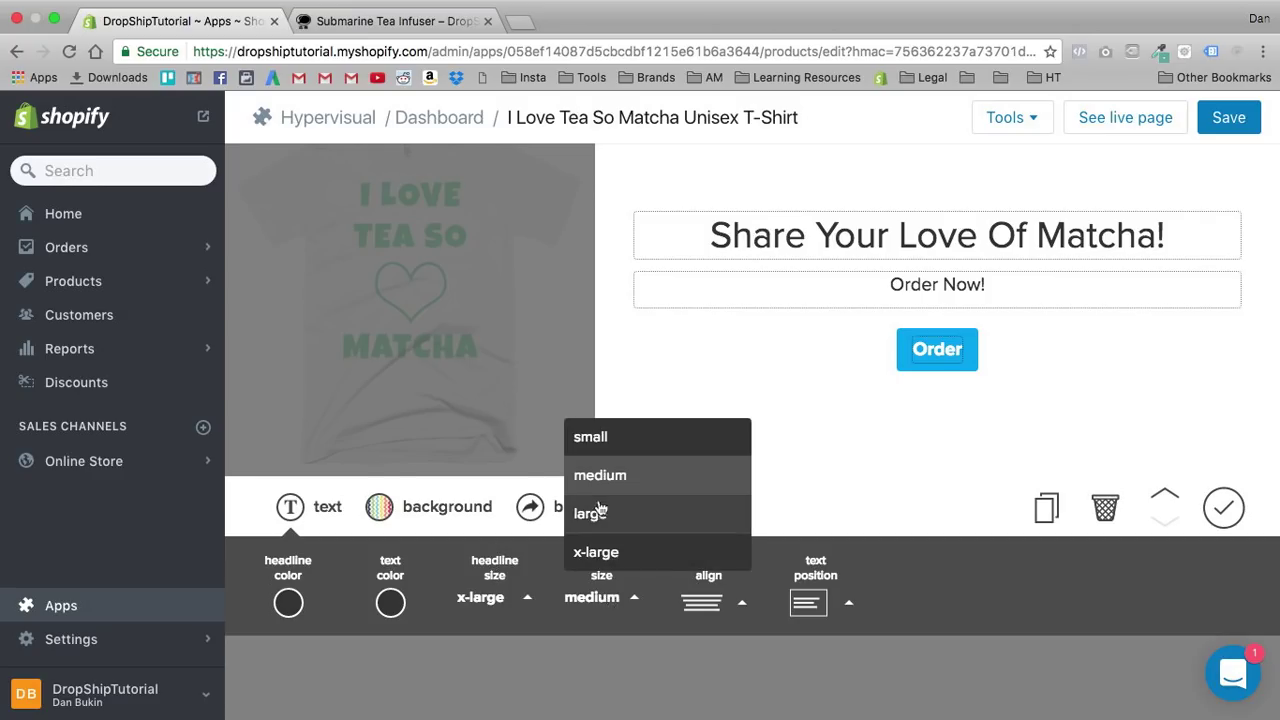
click(592, 514)
click(705, 604)
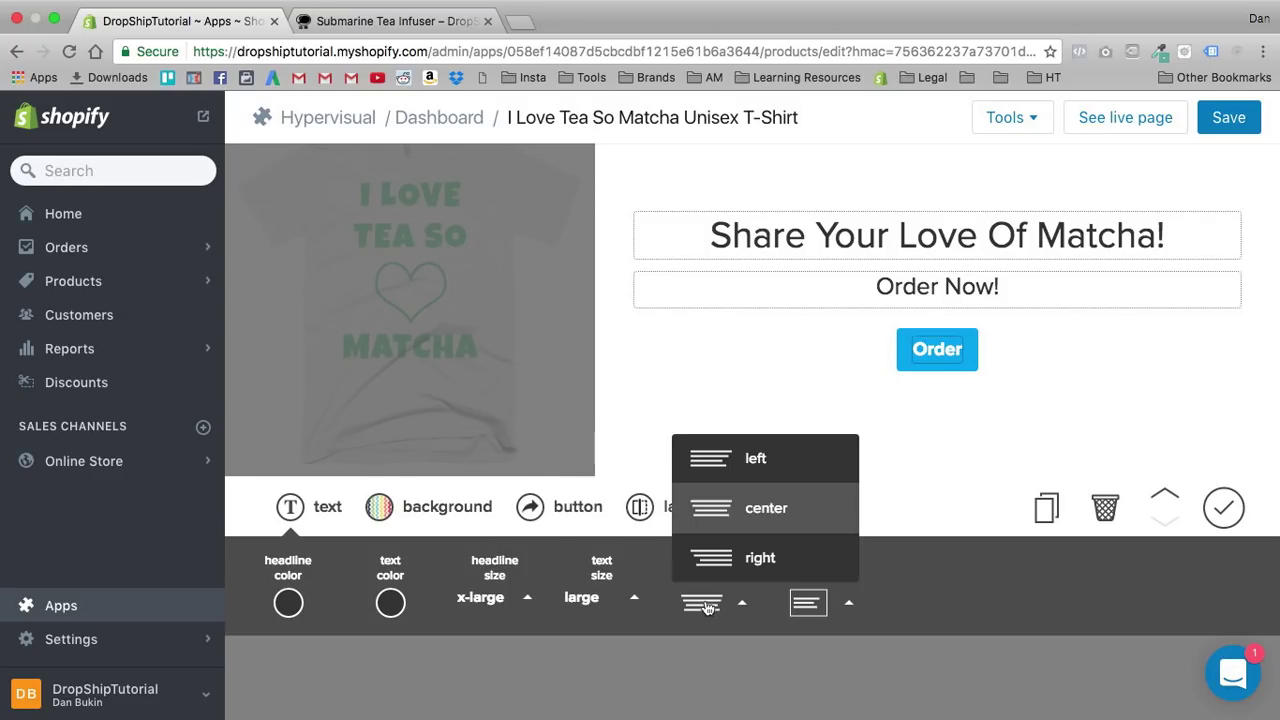
click(802, 606)
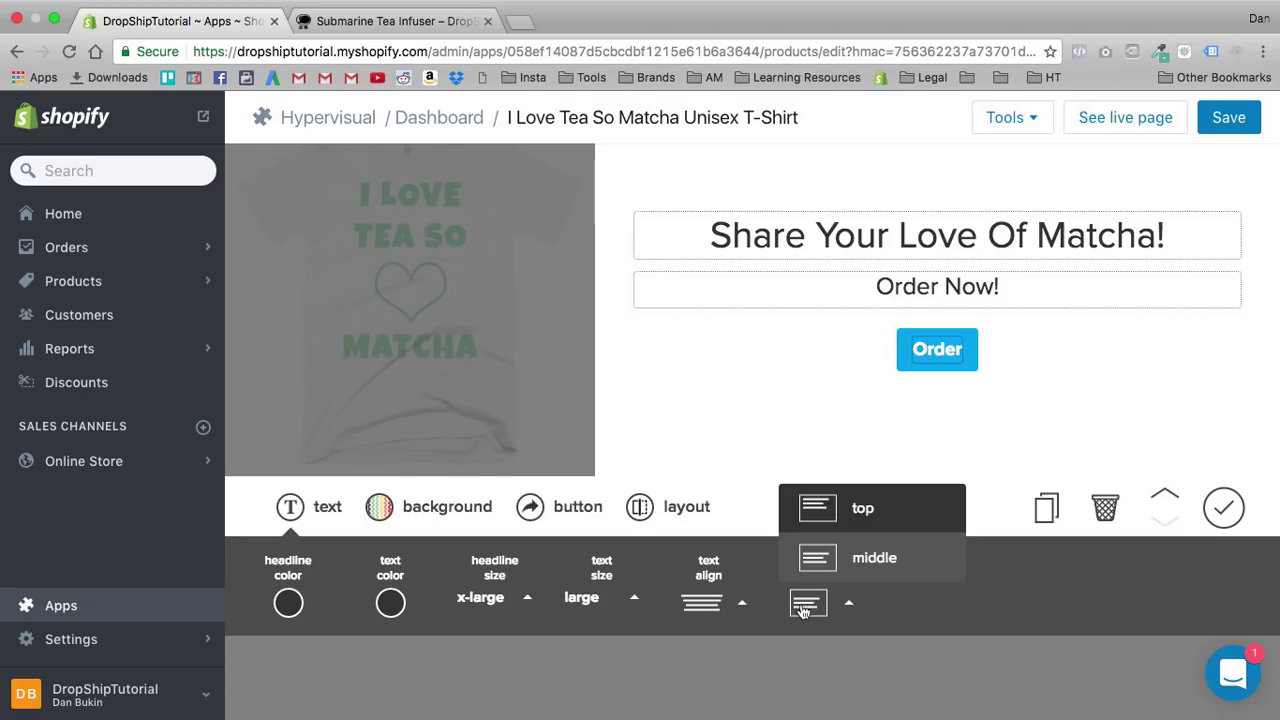
click(970, 610)
click(806, 604)
Step: Set the "Share Your Love Of Matcha!" headline color to #000000, make it bold, and finish editing the text block
click(286, 604)
drag(392, 512, 346, 541)
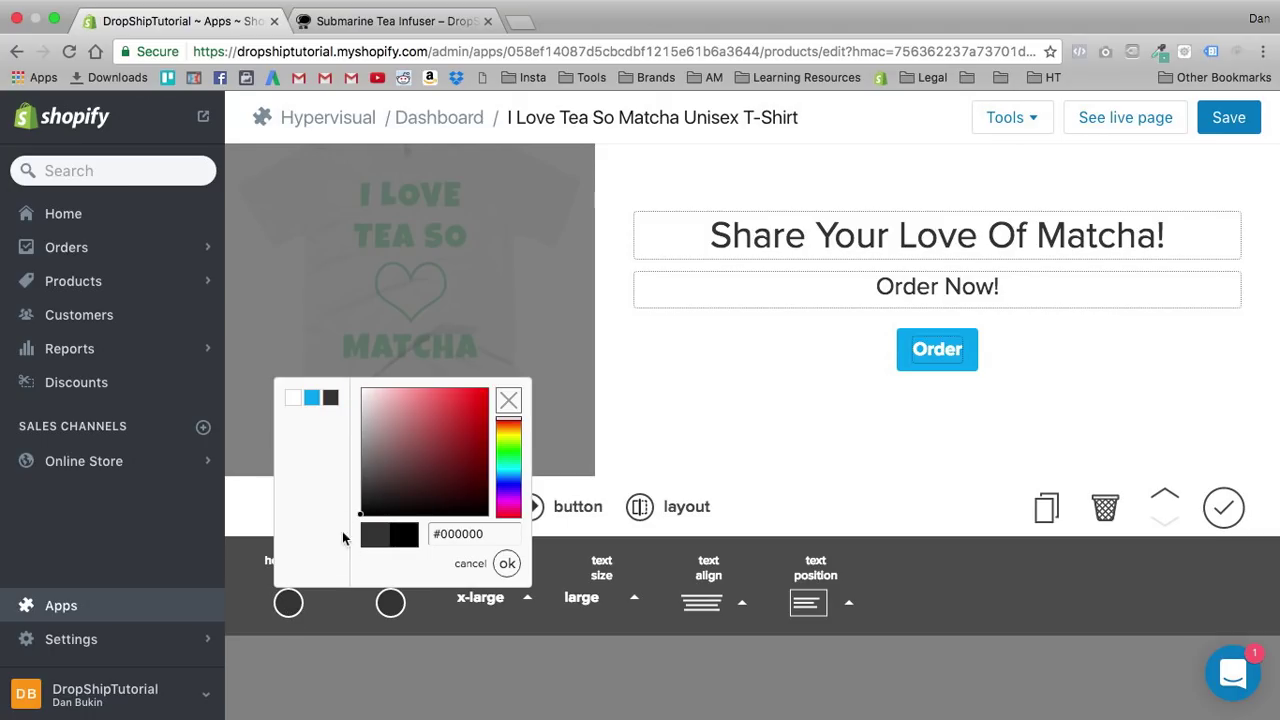
click(507, 564)
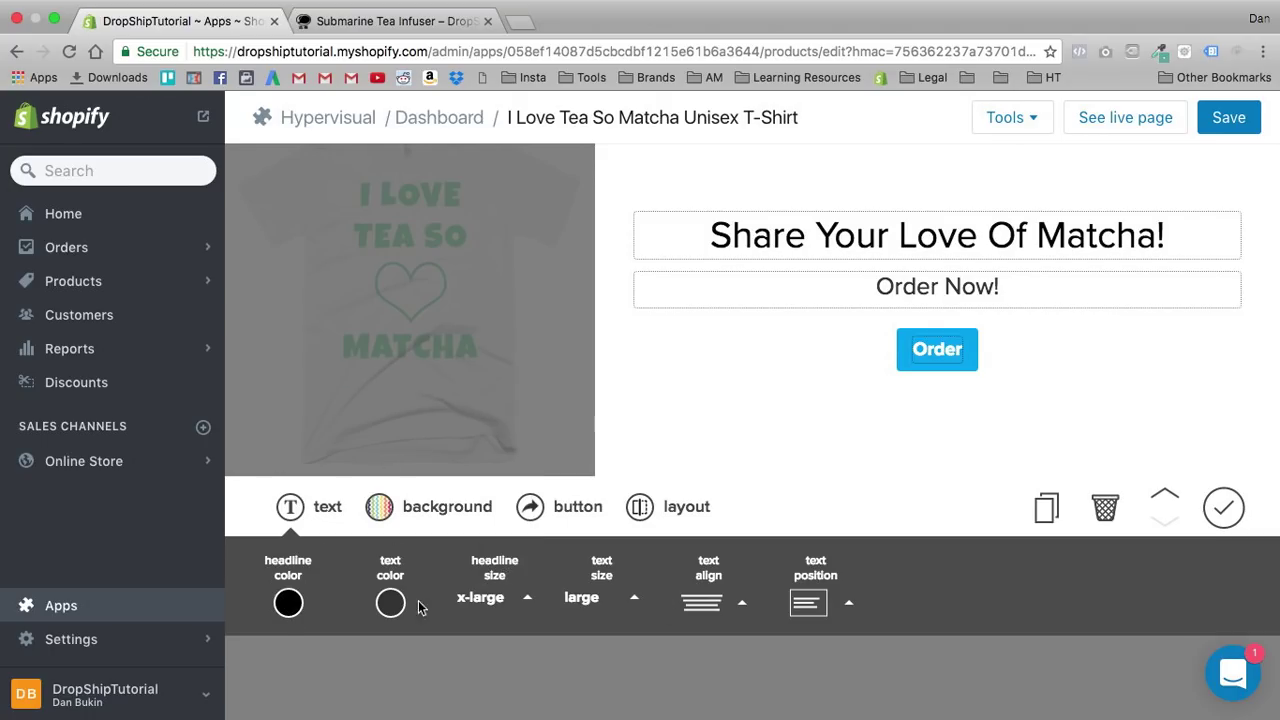
triple_click(800, 241)
click(662, 192)
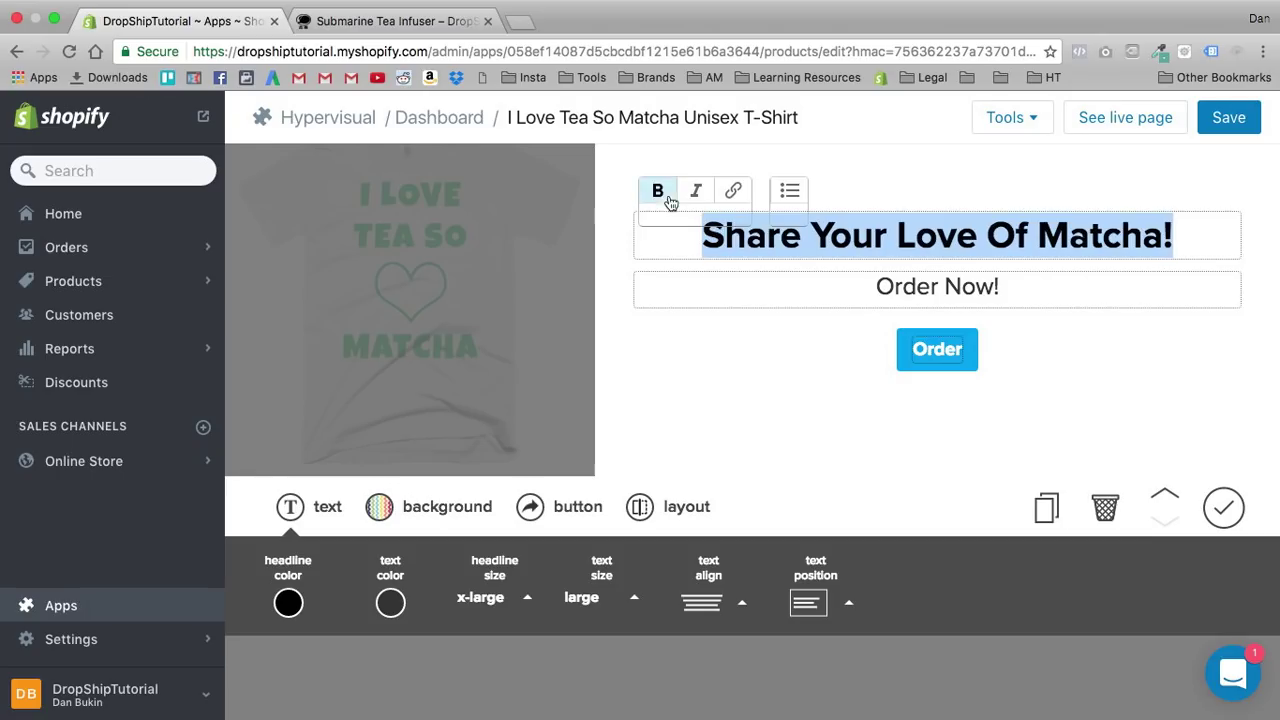
click(740, 372)
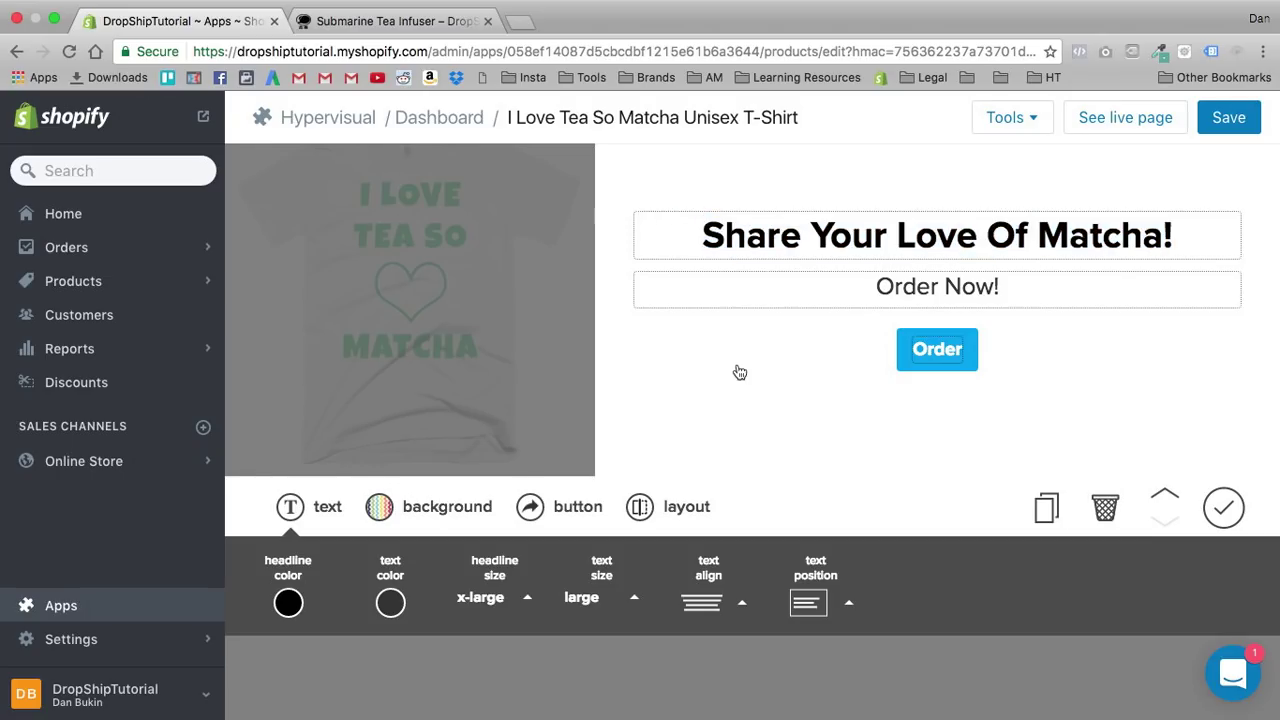
triple_click(926, 300)
click(868, 421)
click(1222, 512)
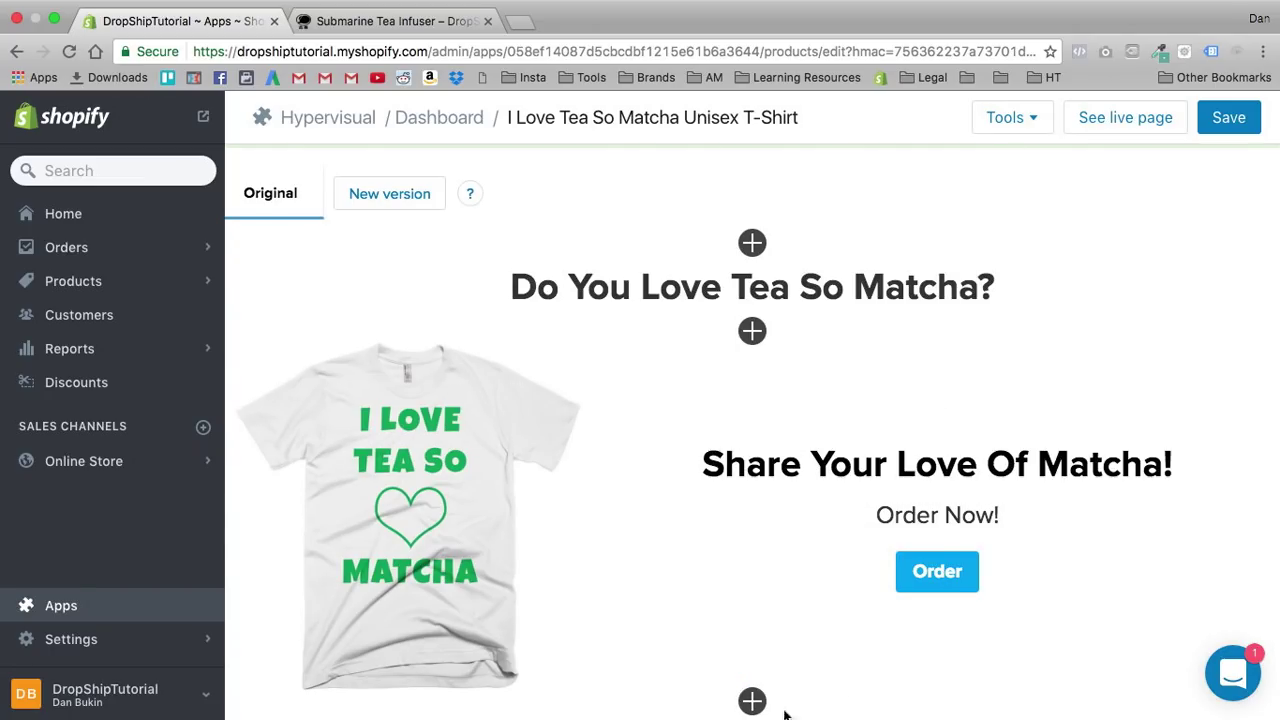
Step: Add another two-column section below the white T-shirt section and place a text block in its first column
scroll(749, 700, down, 3)
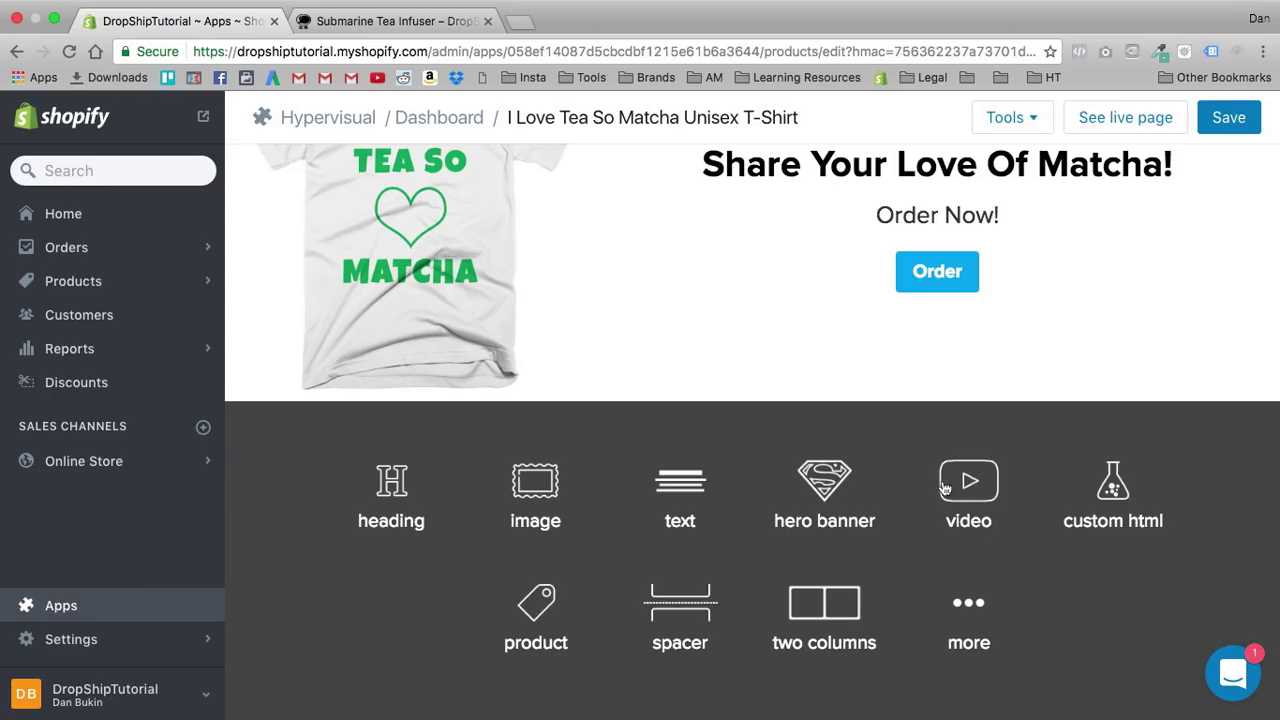
click(975, 625)
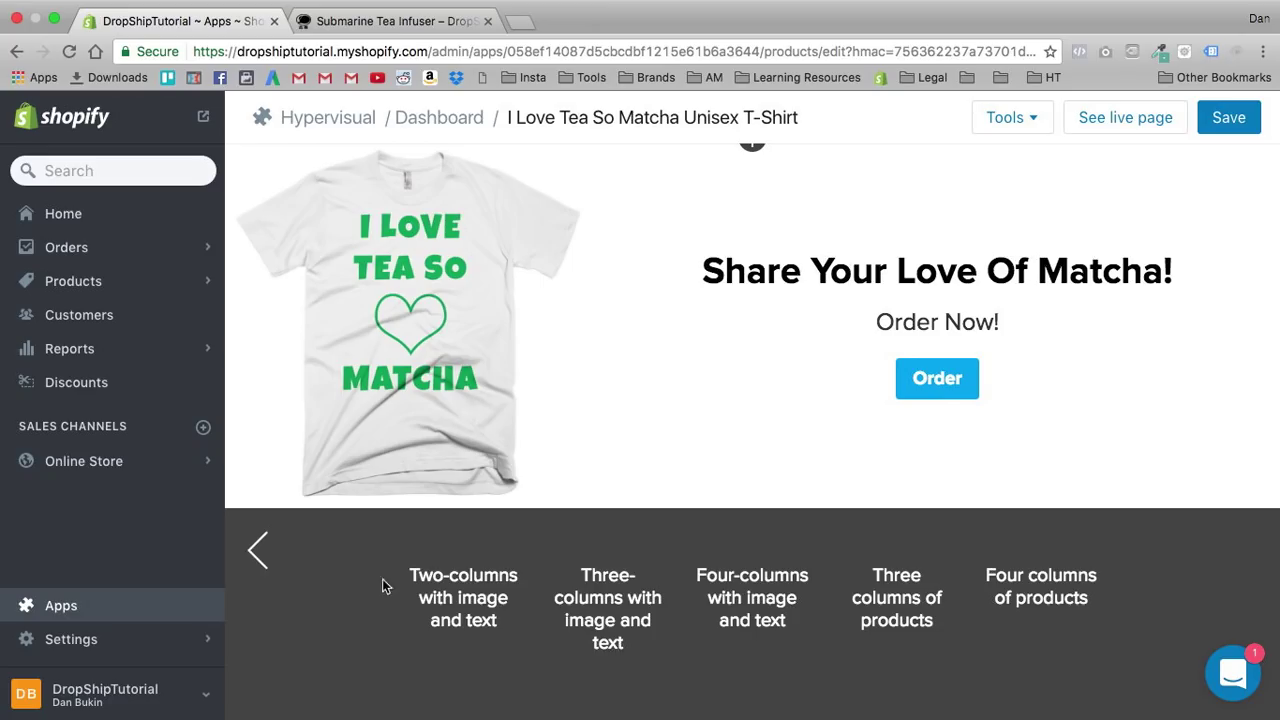
click(252, 556)
scroll(596, 585, down, 2)
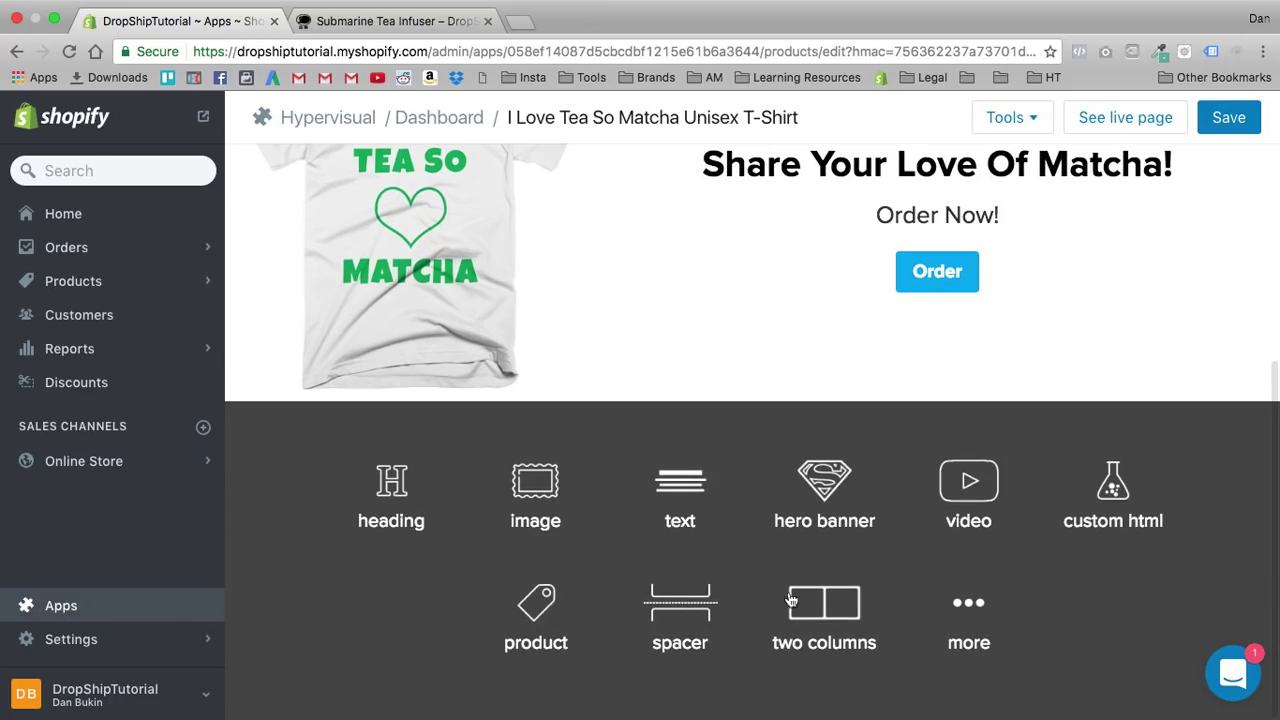
click(827, 604)
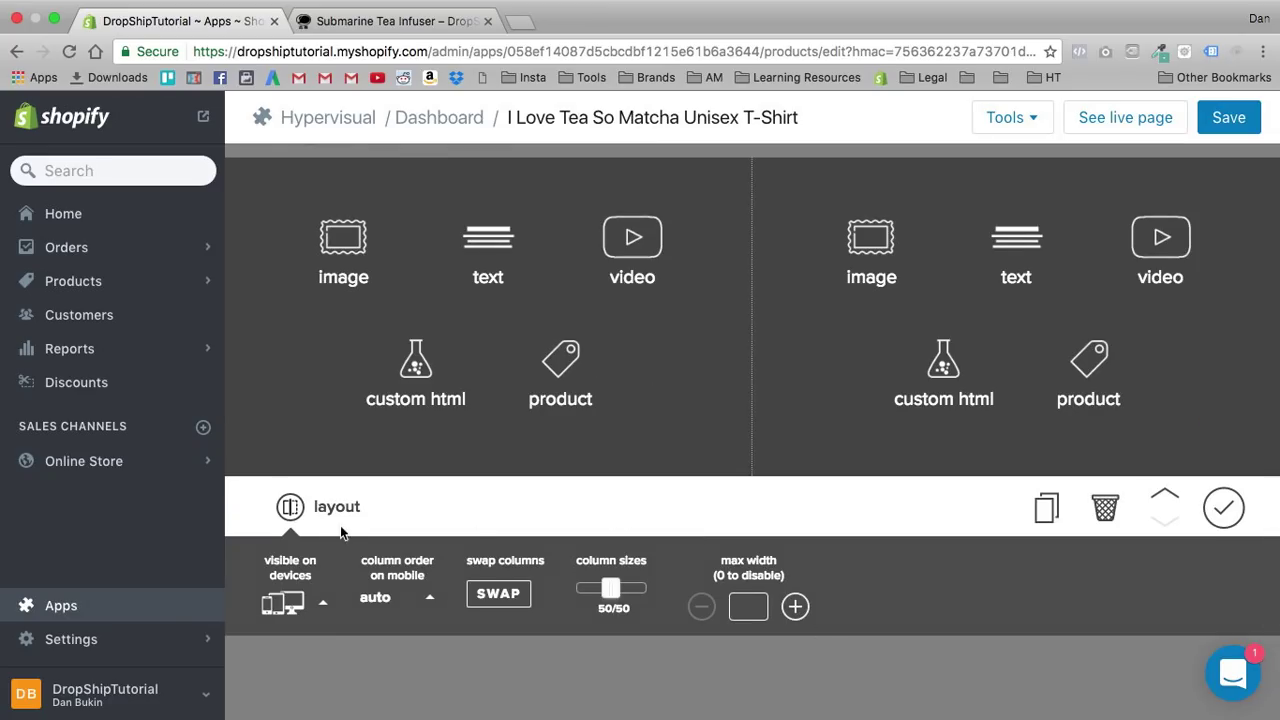
click(510, 264)
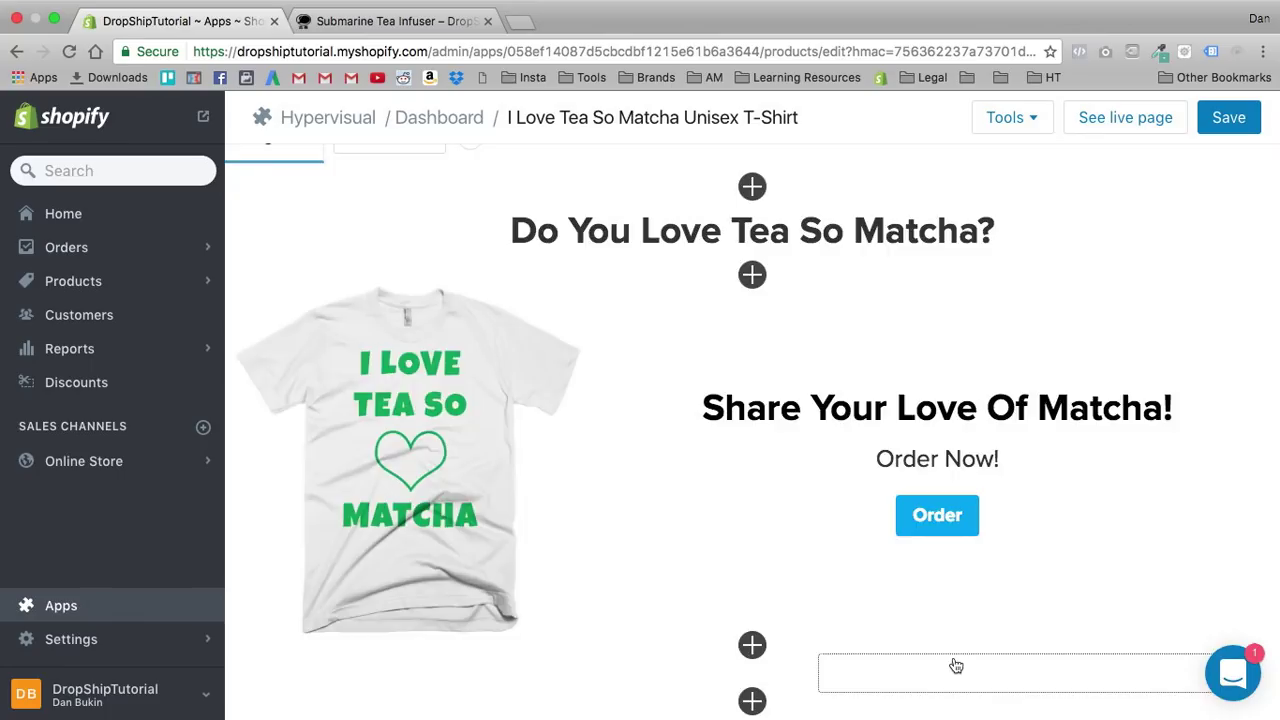
Step: Fill the new section's second column with the cream "I Love Tea So Matcha" T-shirt from the product images
click(957, 666)
click(882, 257)
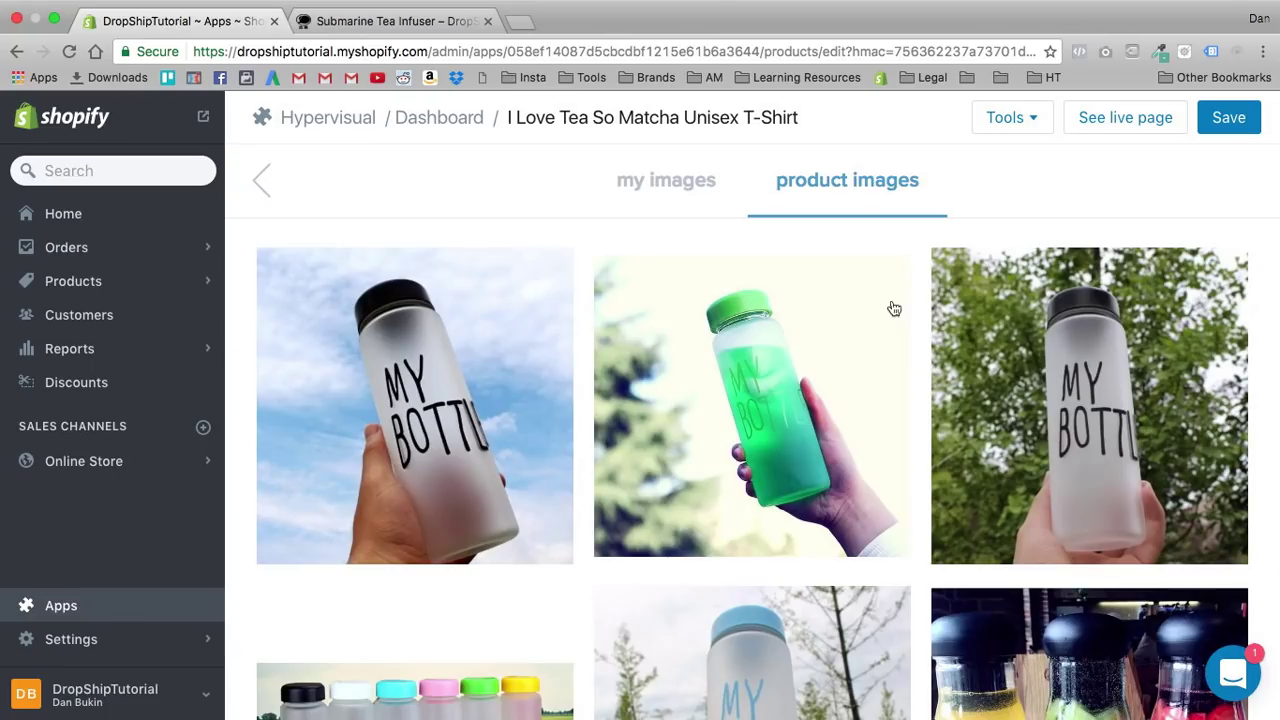
scroll(732, 340, down, 10)
scroll(732, 334, down, 20)
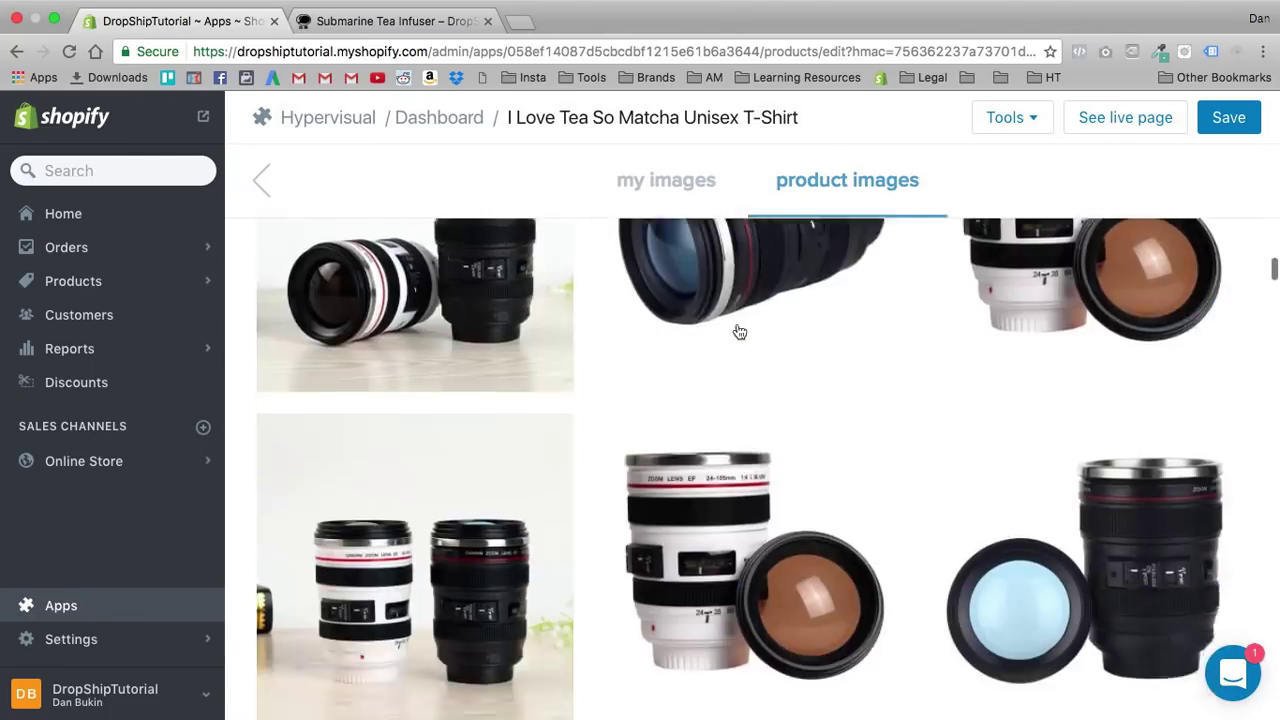
scroll(754, 322, down, 10)
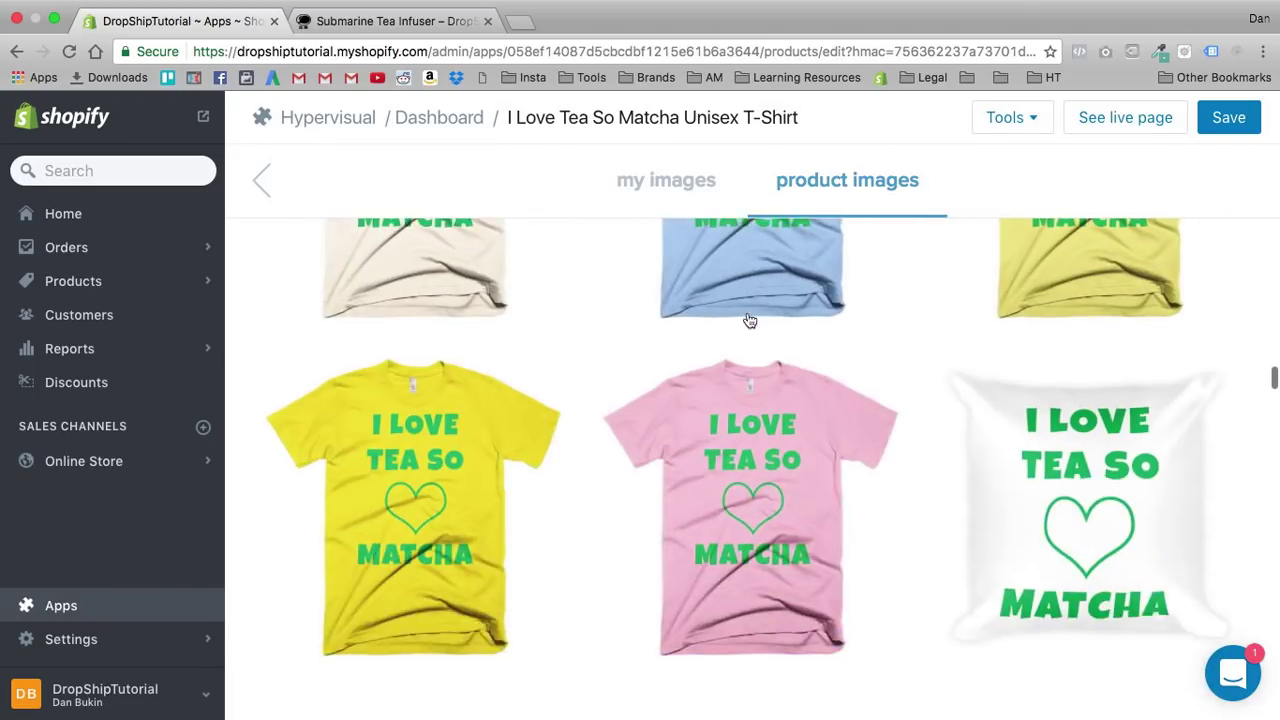
scroll(790, 320, up, 8)
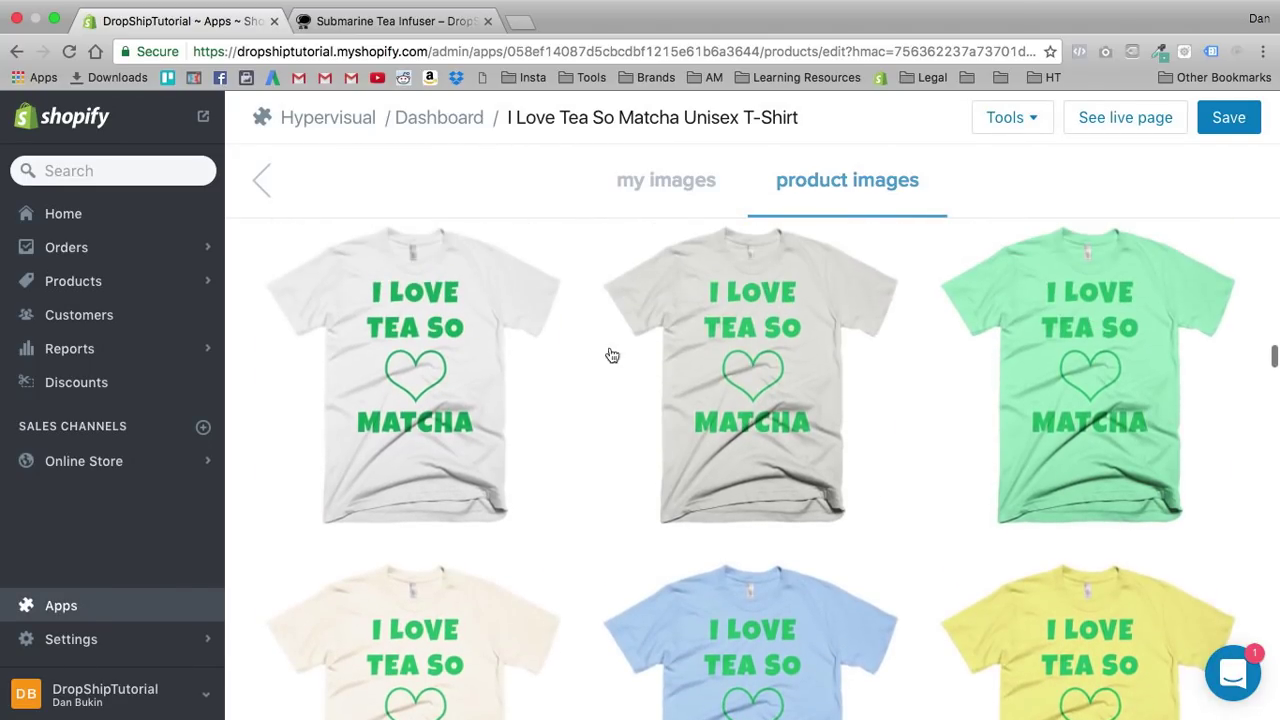
scroll(654, 351, down, 5)
scroll(592, 384, down, 2)
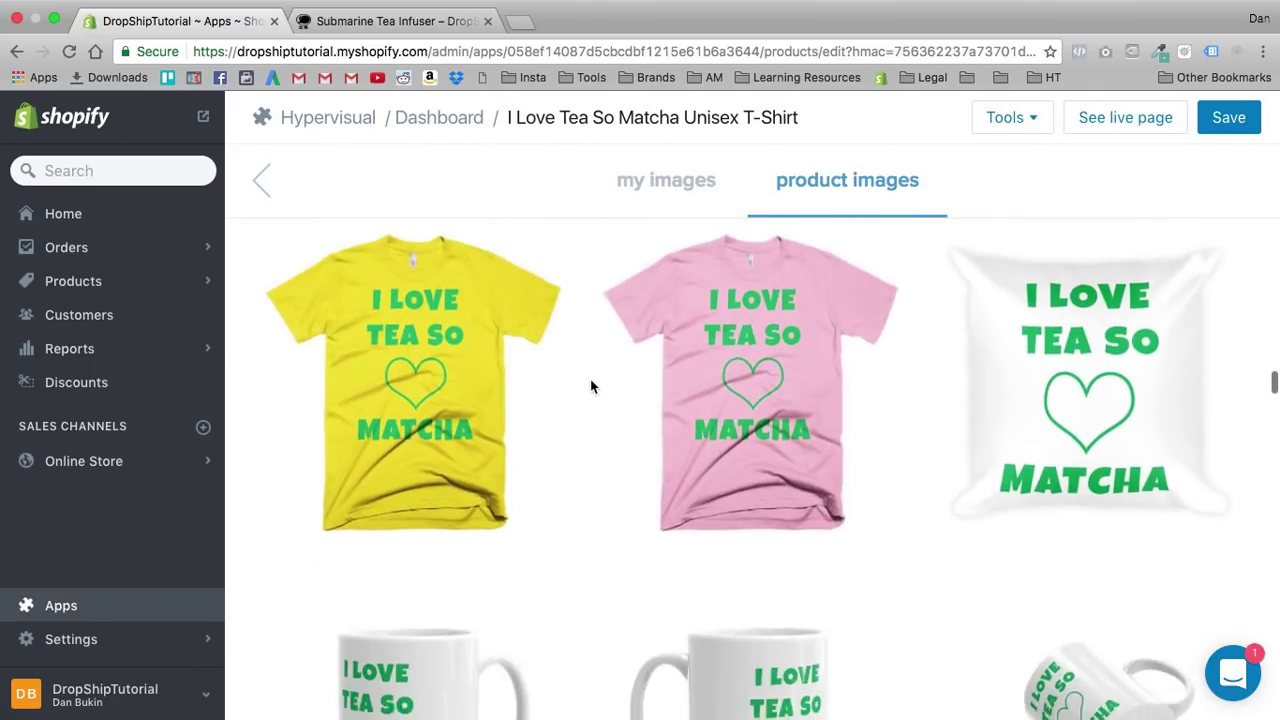
scroll(593, 383, up, 6)
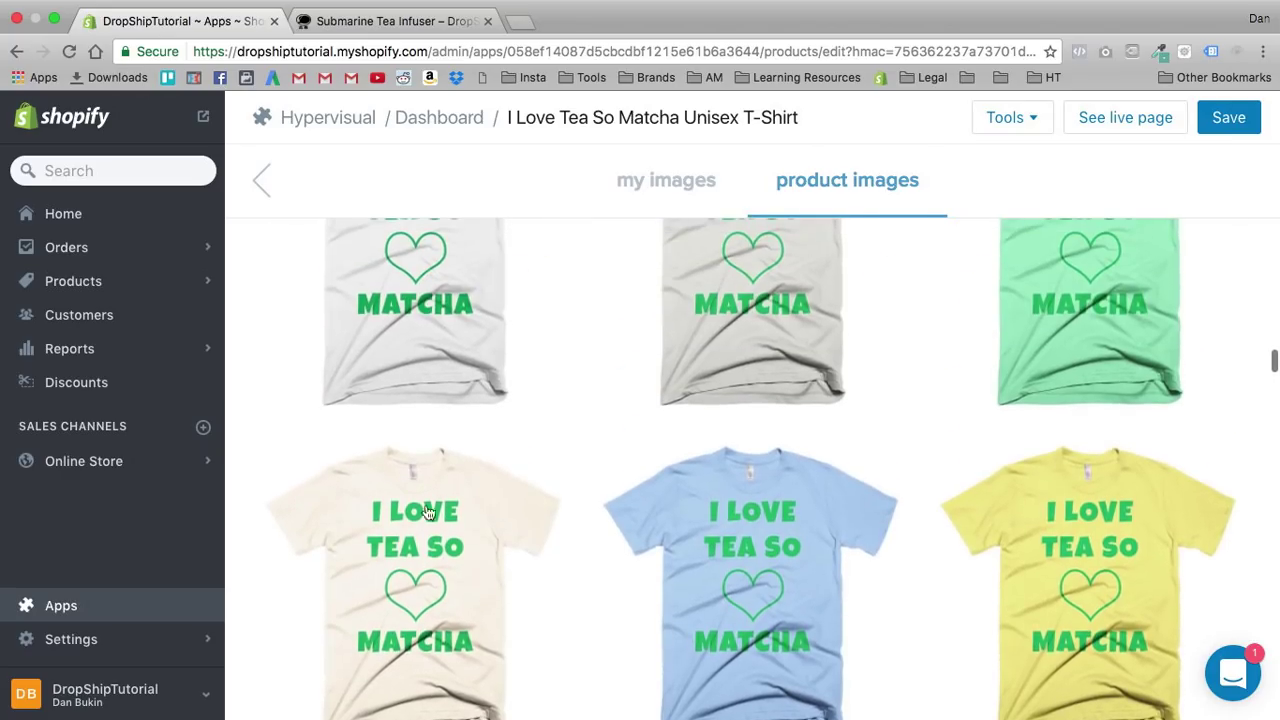
click(430, 530)
scroll(741, 547, down, 4)
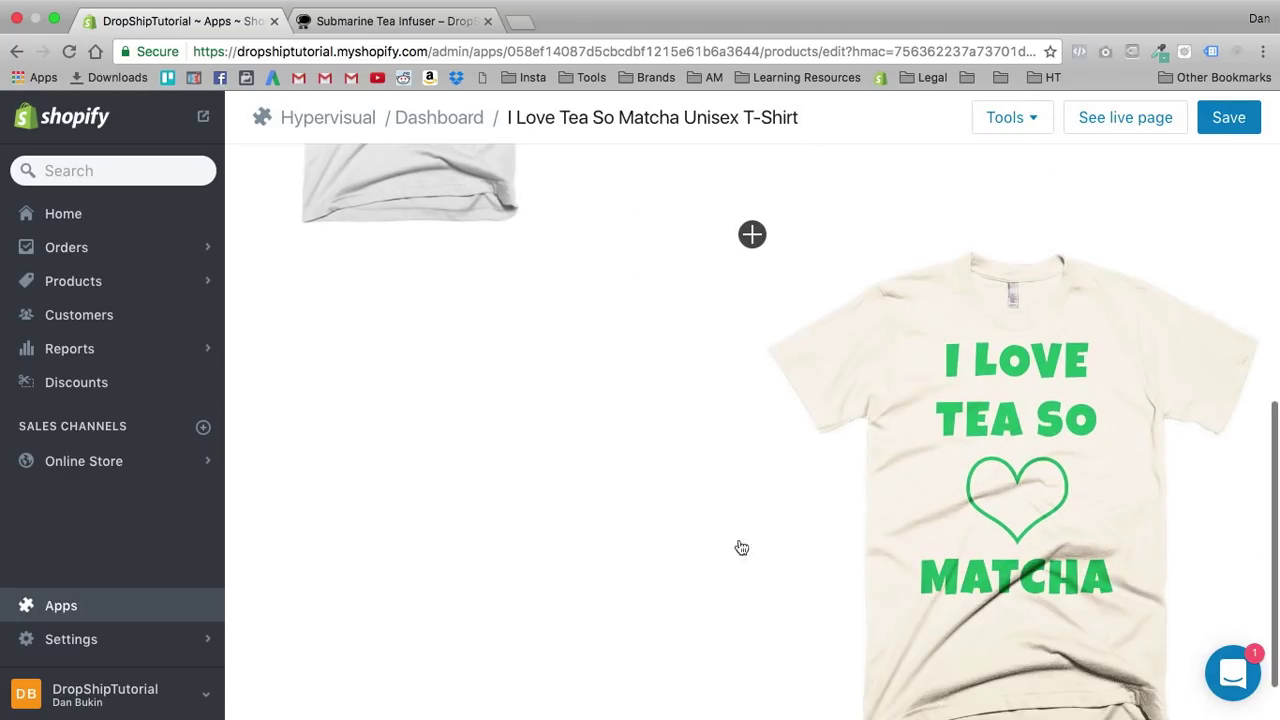
Step: Set the column sizes of the cream T-shirt section to 70/30
click(1025, 428)
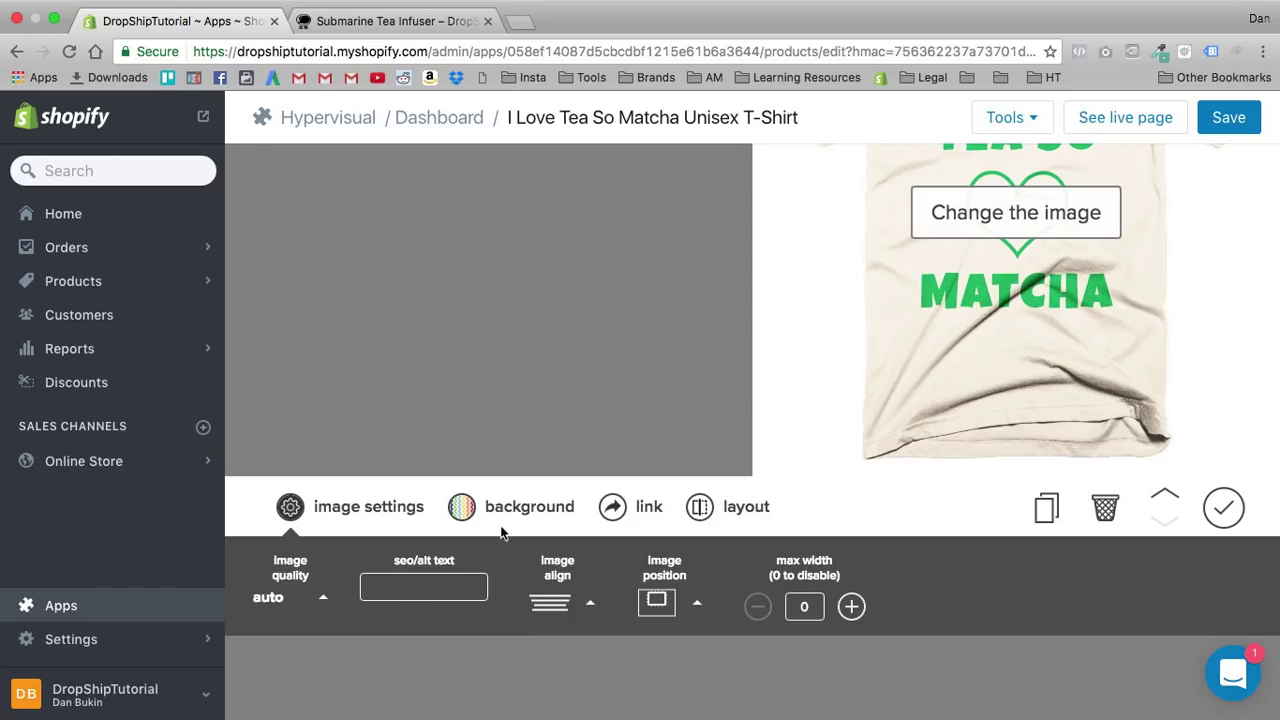
click(700, 512)
drag(616, 592, 640, 595)
scroll(654, 397, up, 3)
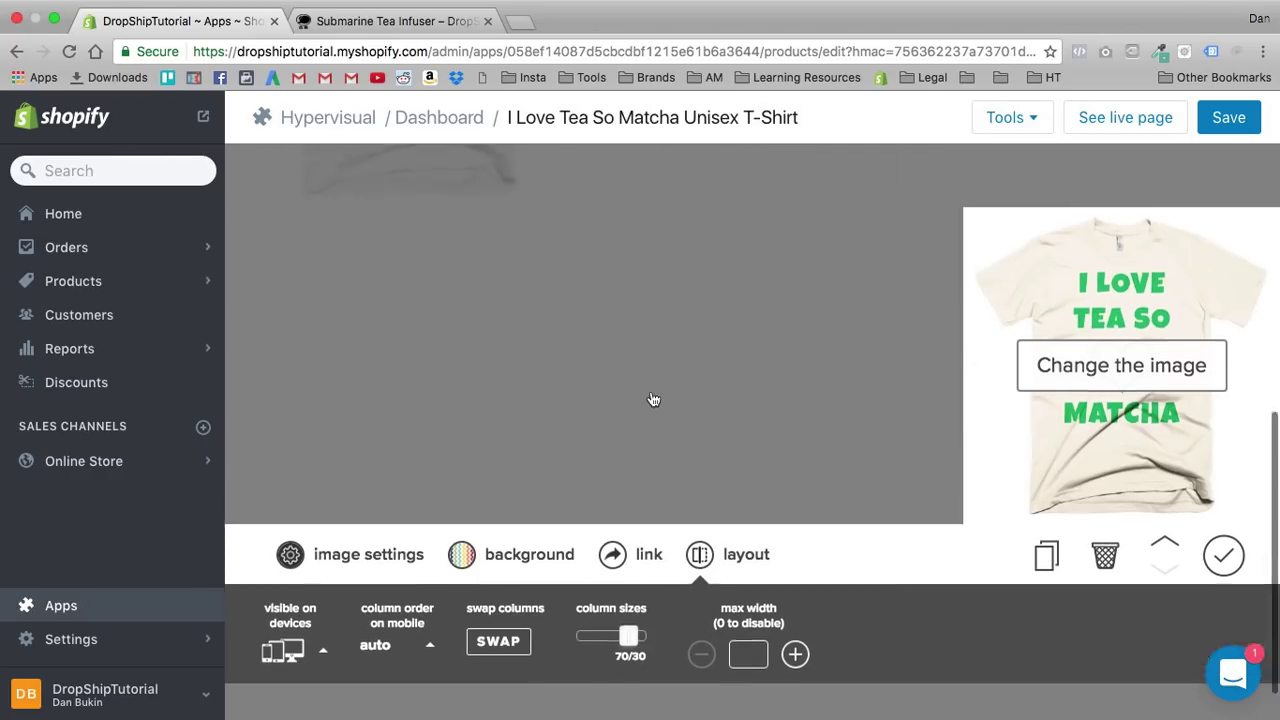
click(564, 510)
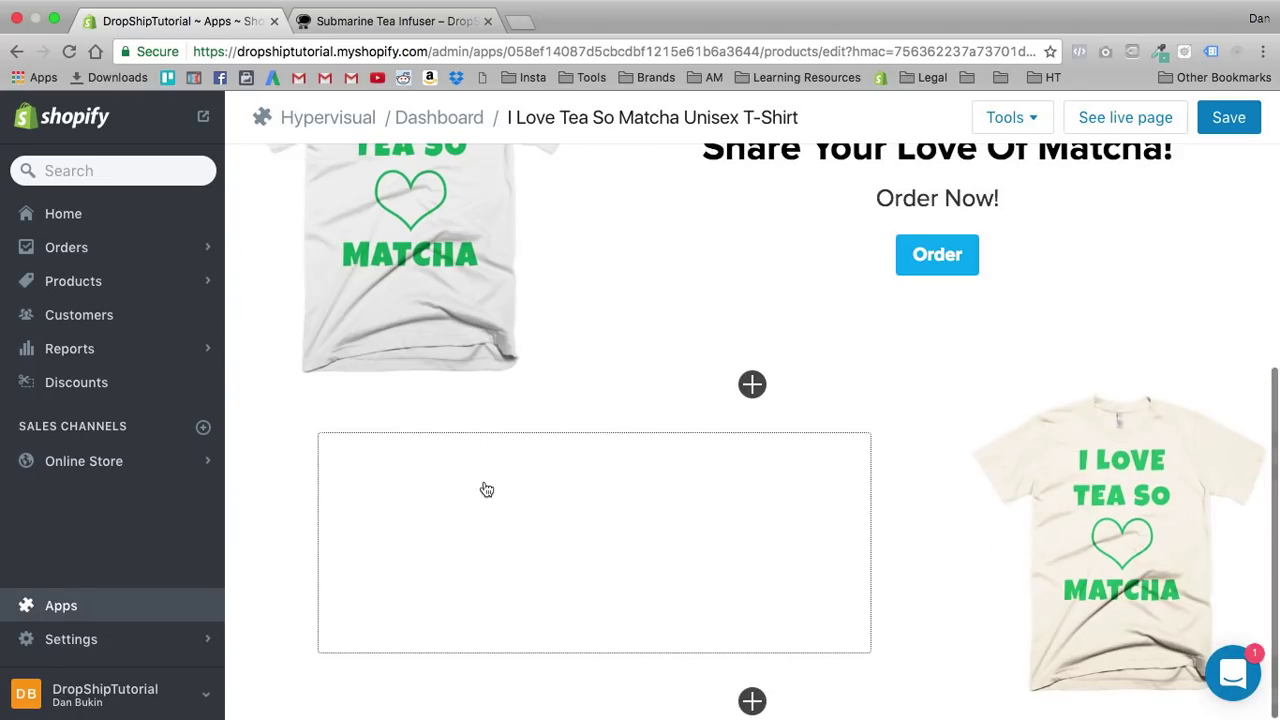
Step: Enter "Available in 6+ Colors!" as the headline of the text block beside the cream T-shirt
click(487, 490)
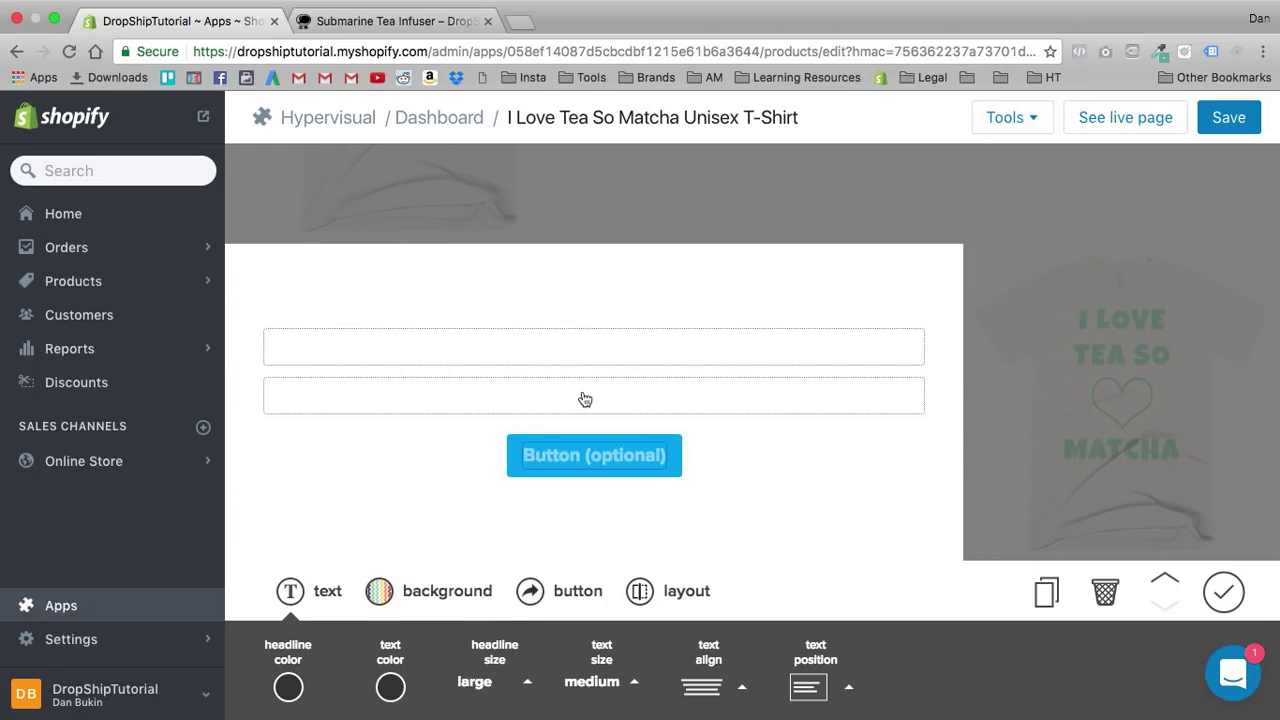
text(Avau)
key(BackSpace)
text(ilable in )
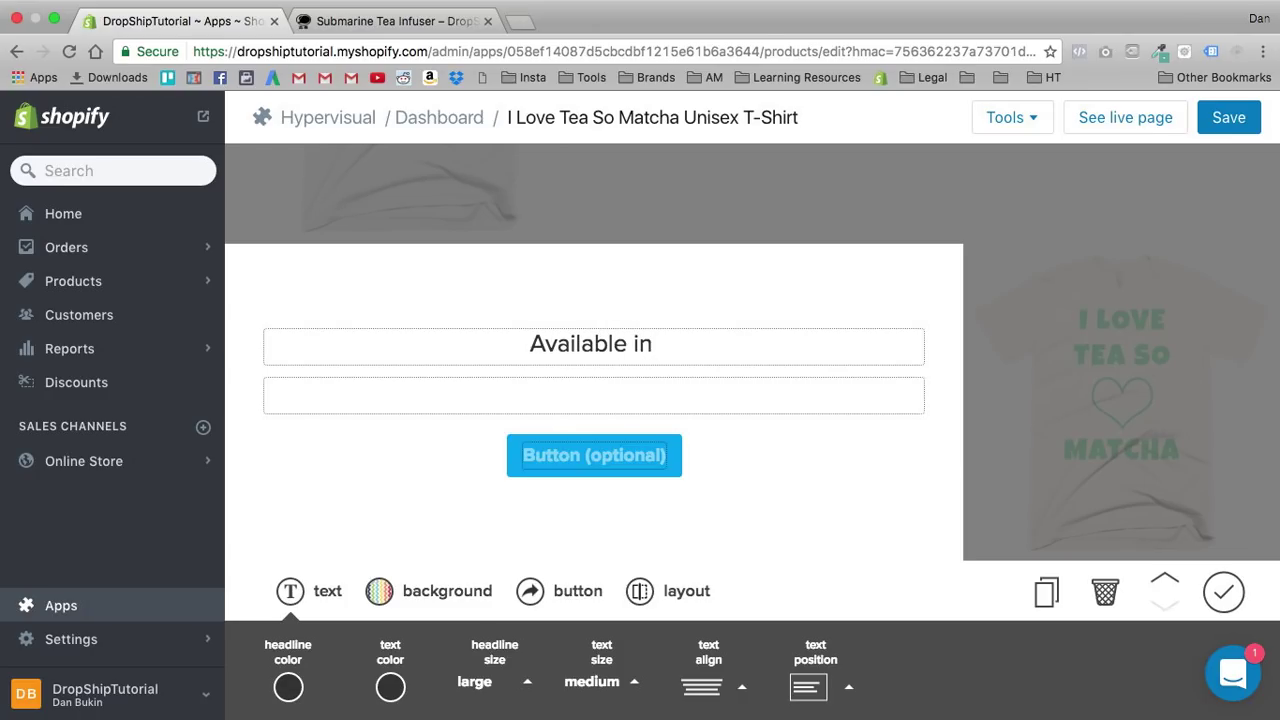
text(6)
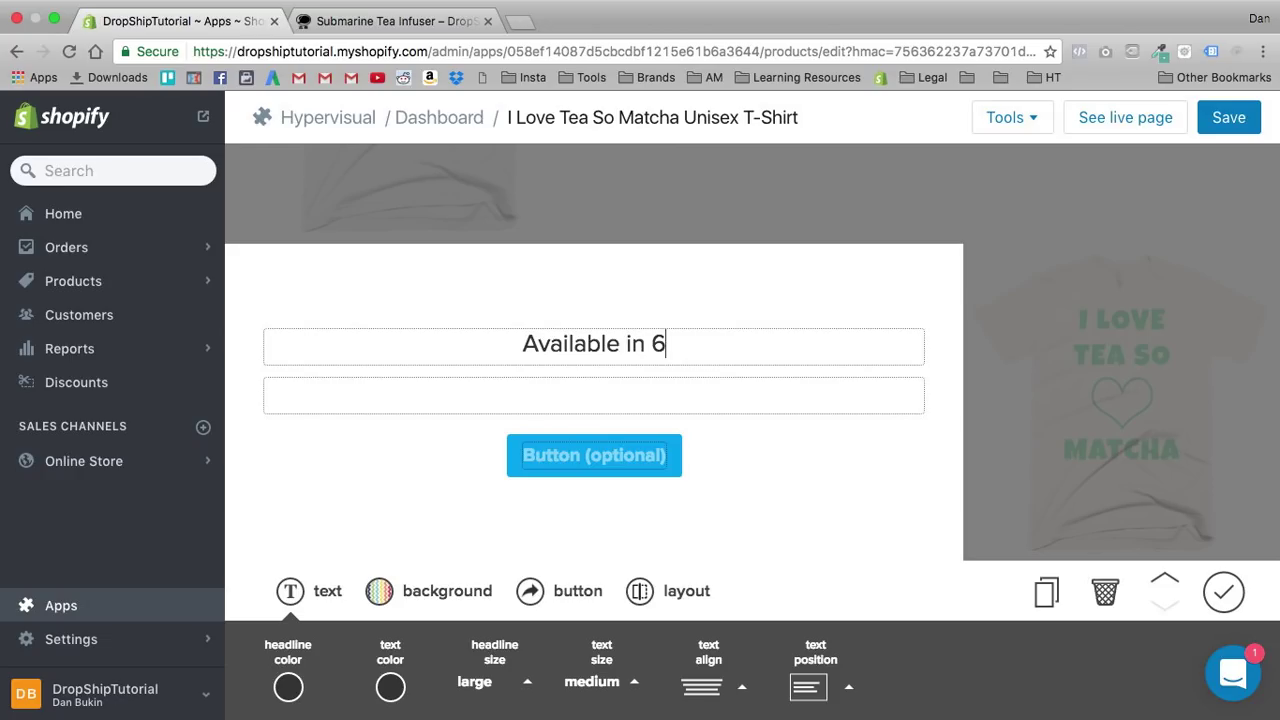
text(+ Colors!)
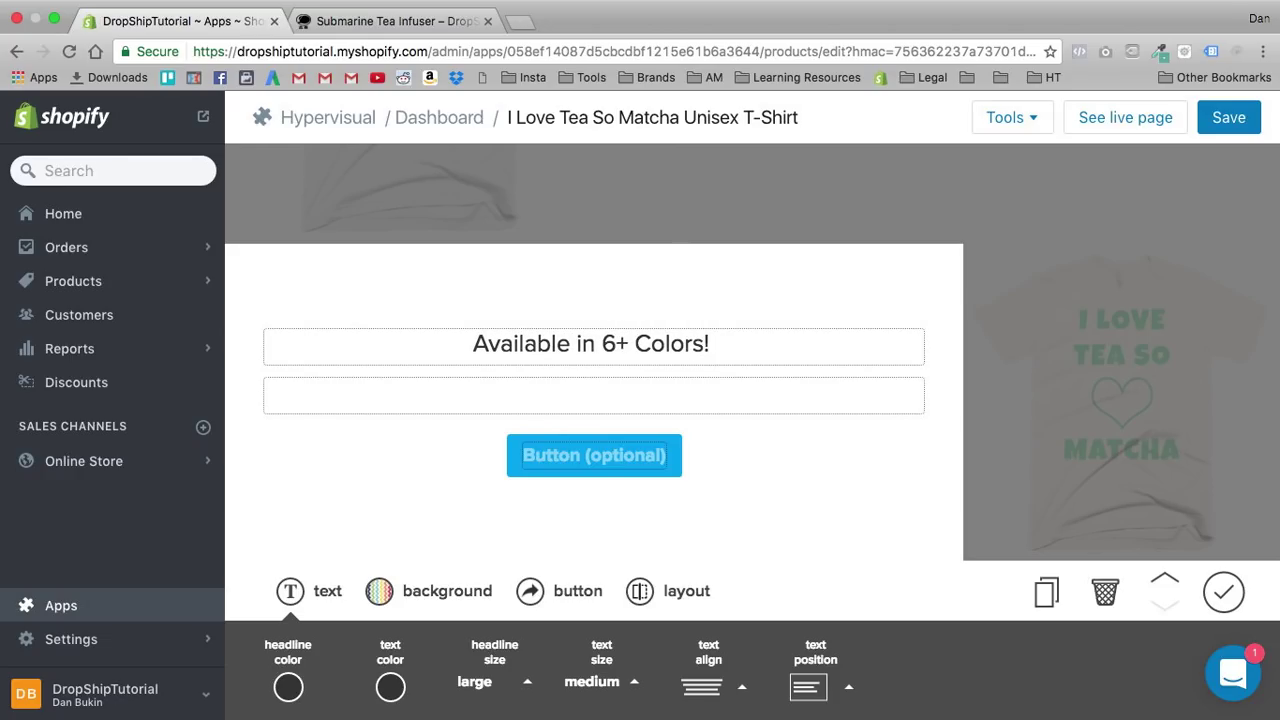
Step: Enter "Find the one that looks perfect on you!" as the text under the new headline
click(612, 405)
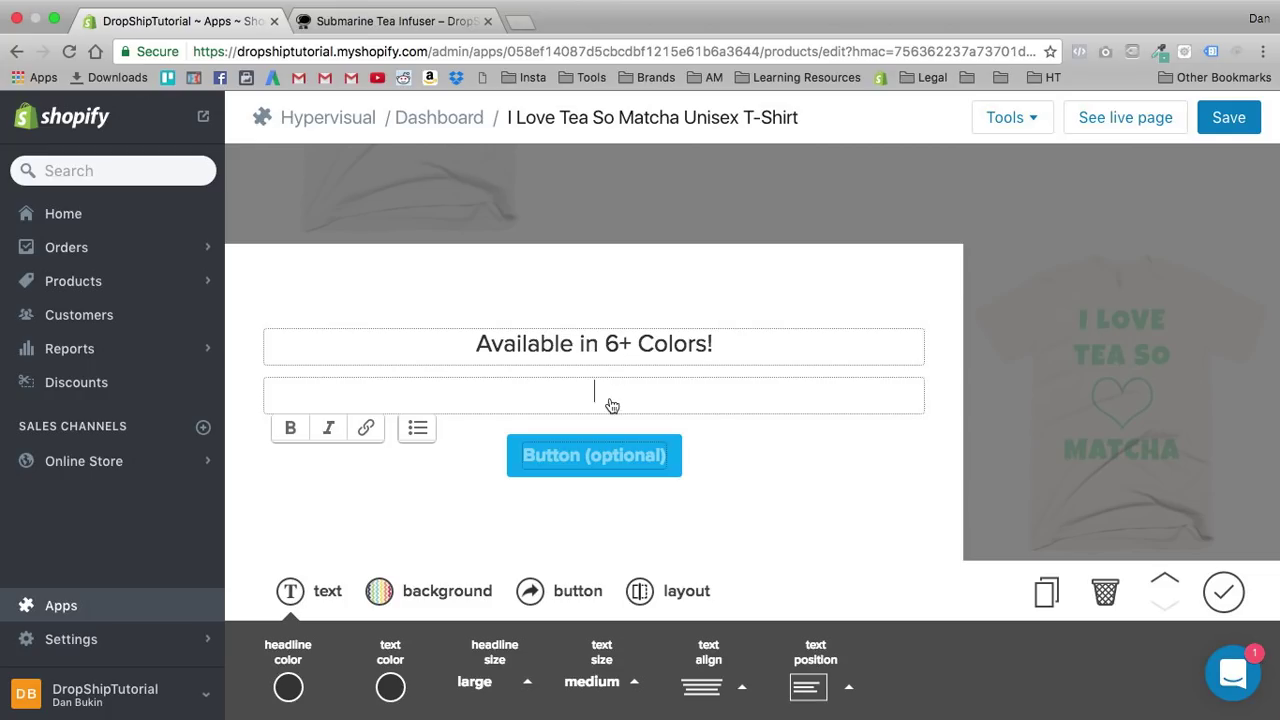
text(Find the one th)
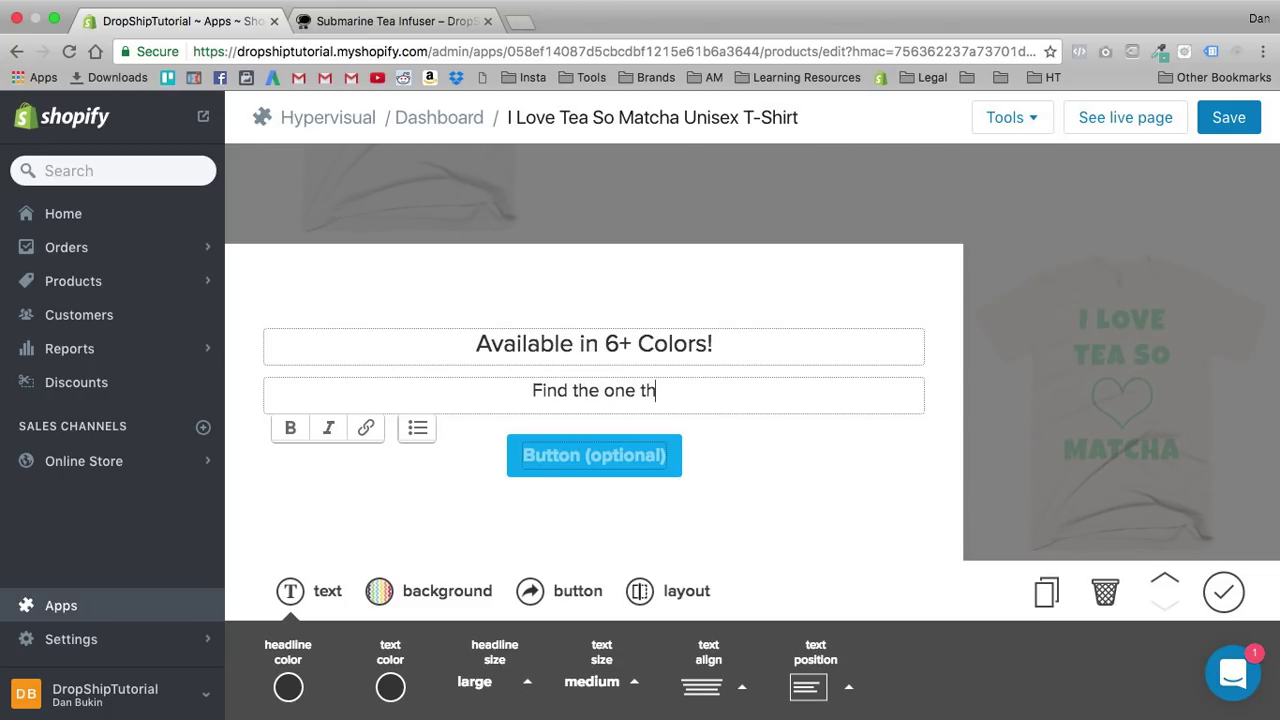
text(at looks perf)
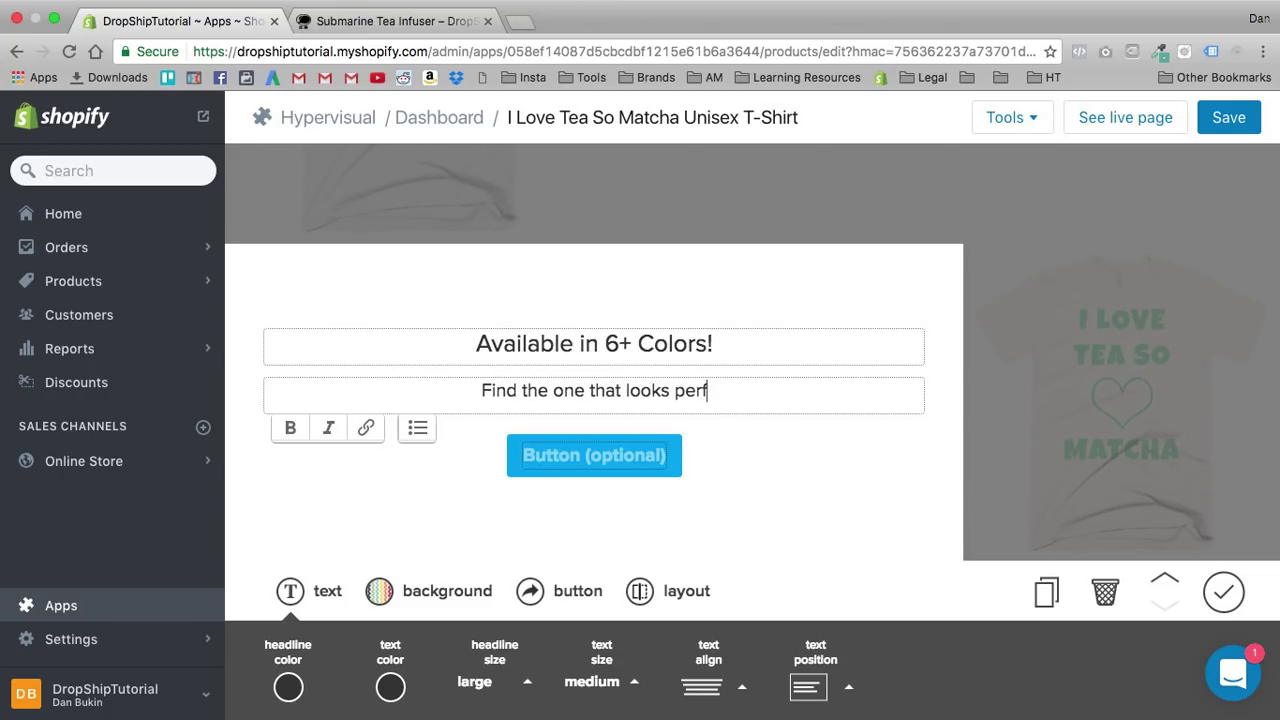
text(ect on you!)
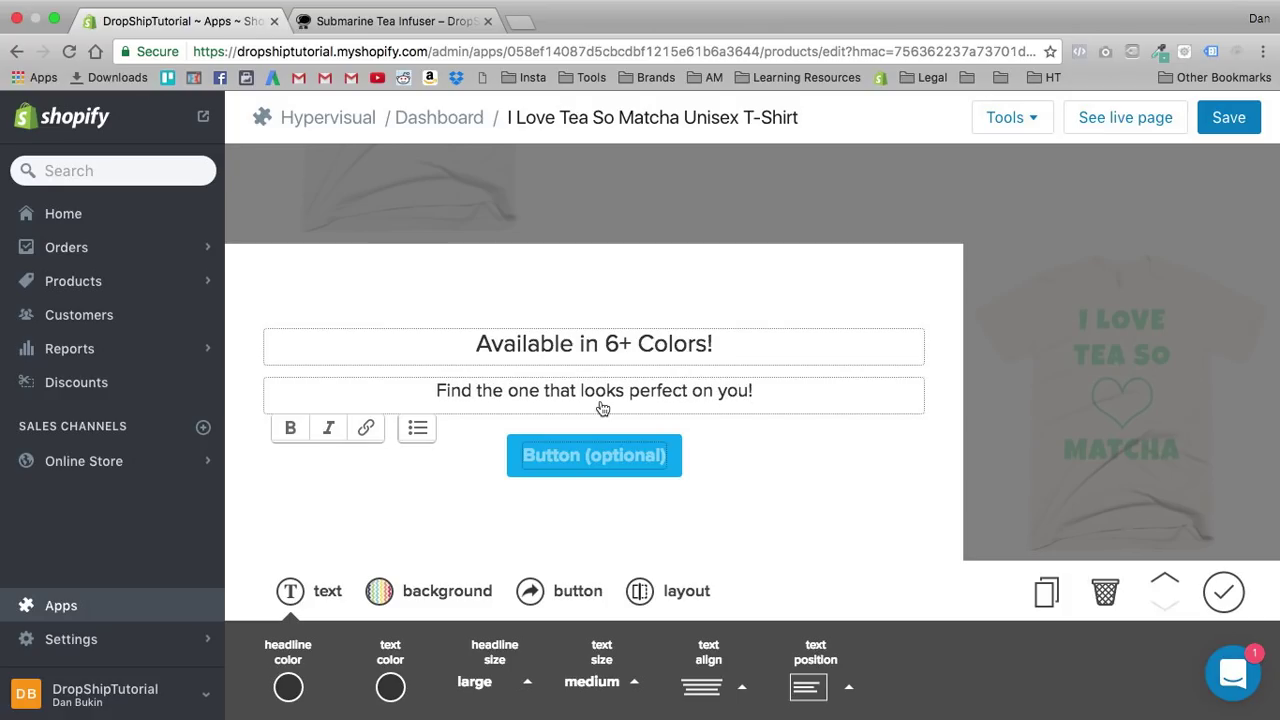
Step: Make the "Available in 6+ Colors!" headline bold and set its color to #000000
triple_click(564, 392)
triple_click(560, 349)
click(289, 307)
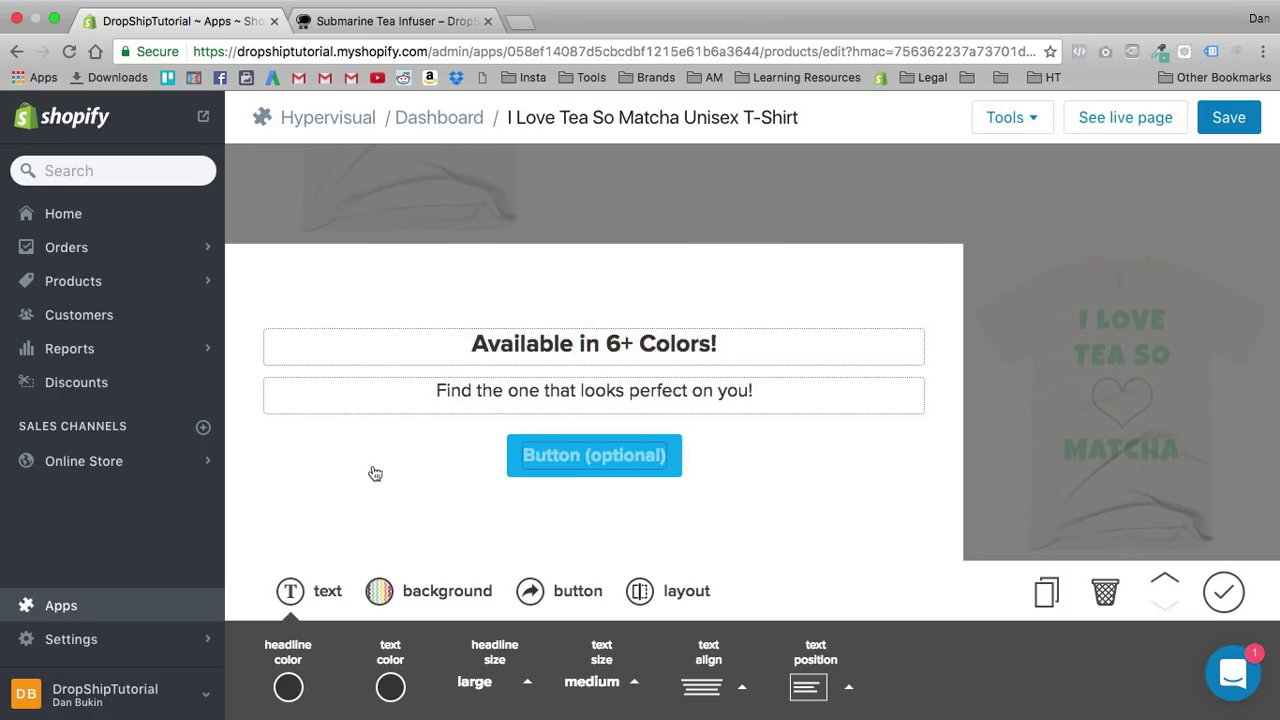
scroll(350, 630, down, 2)
click(288, 640)
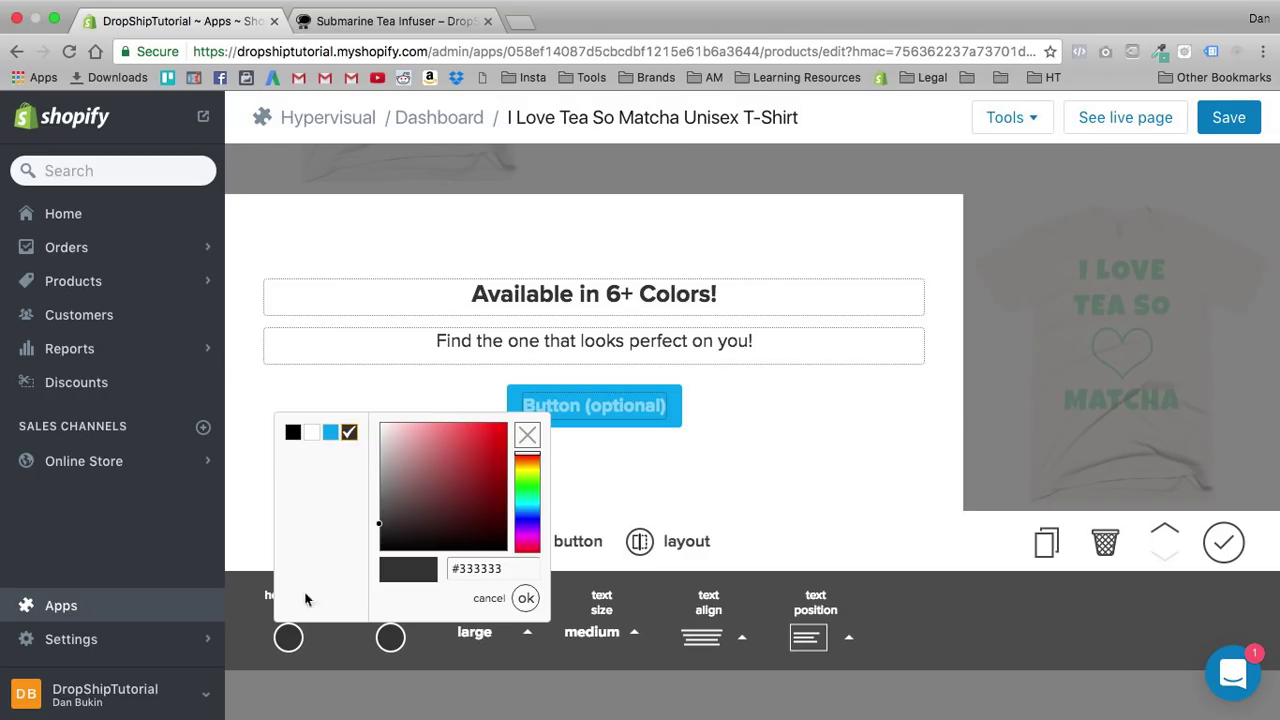
click(292, 432)
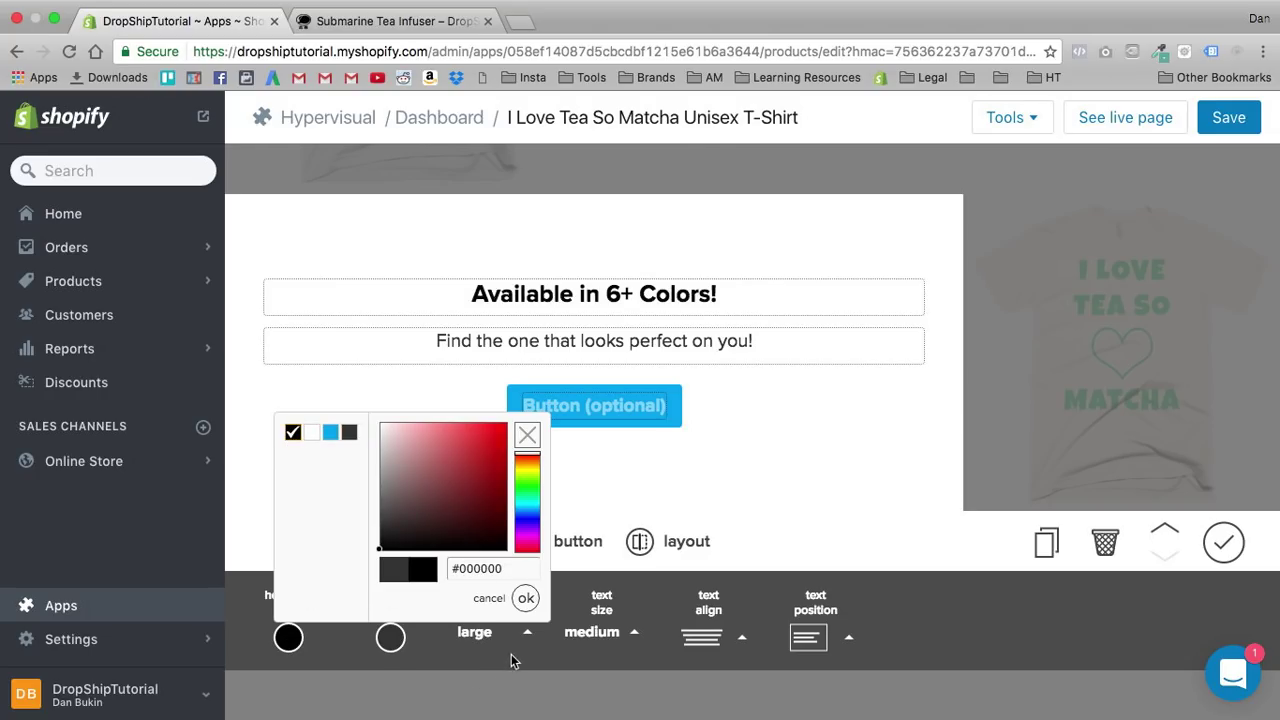
click(526, 598)
Step: Set the headline size to x-large and the text size to large for the "Available in 6+ Colors!" block
click(485, 636)
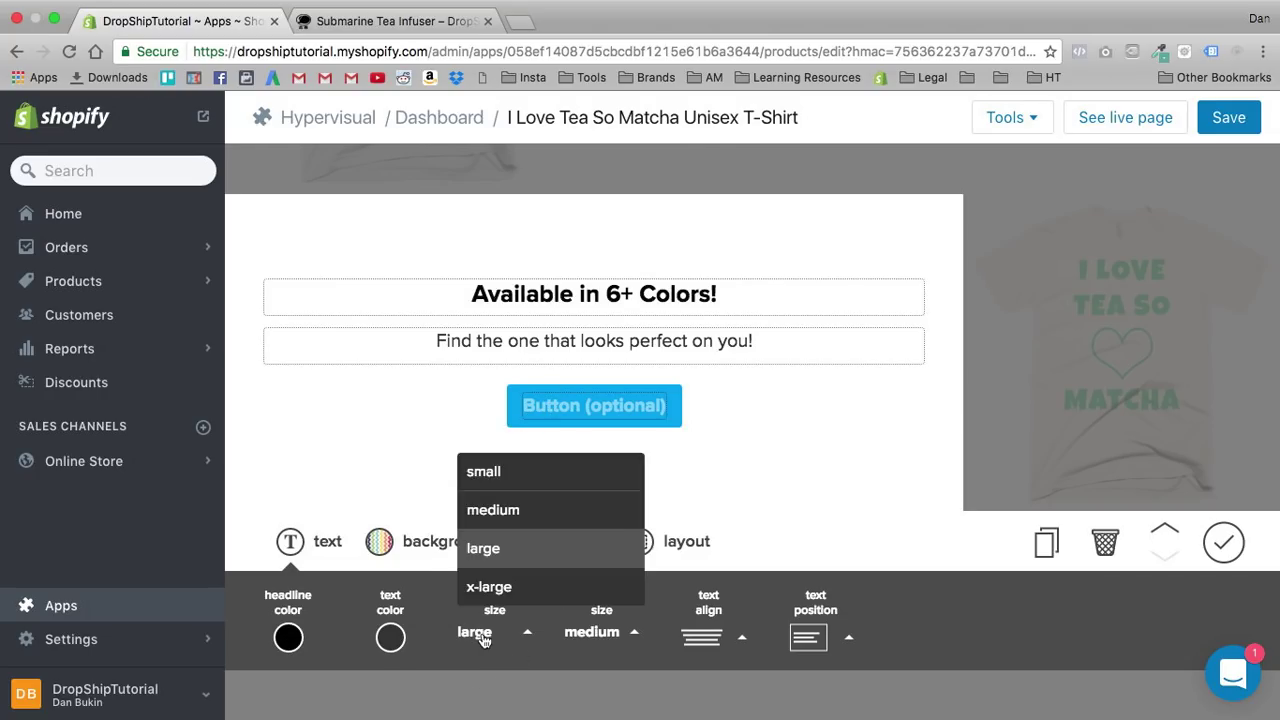
click(489, 587)
click(592, 632)
click(588, 548)
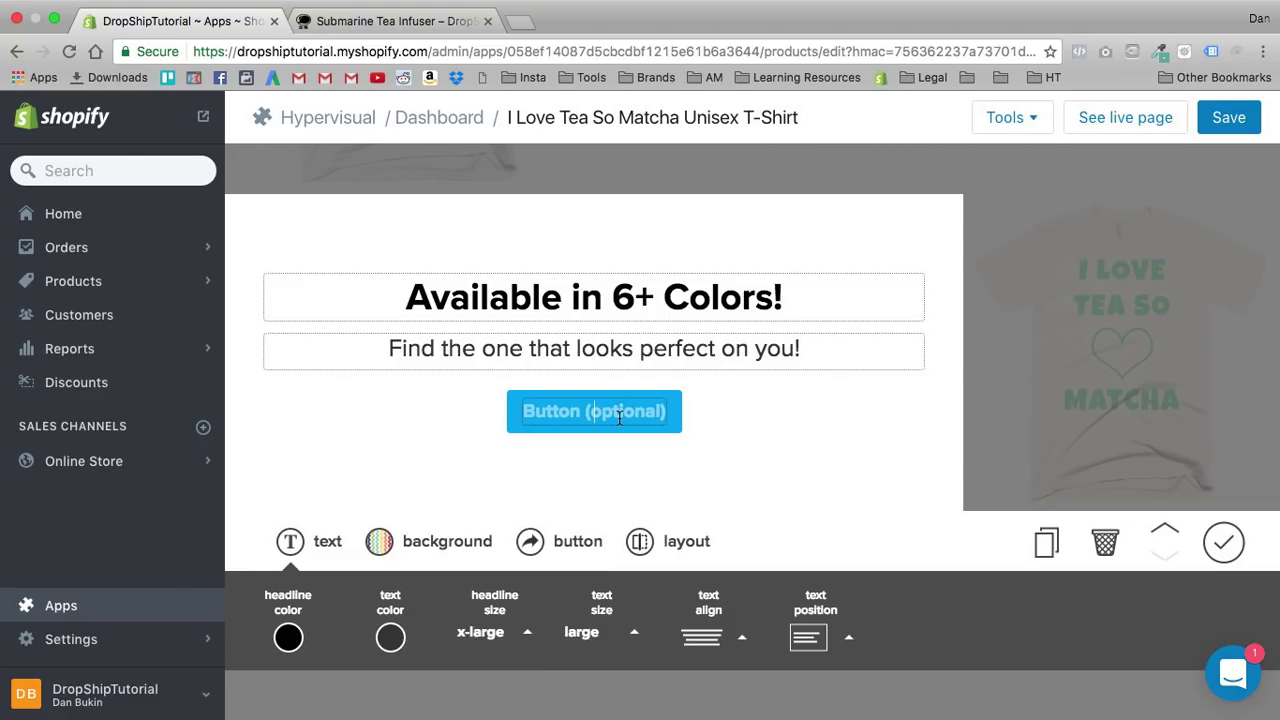
Step: Label the button under the "Available in 6+ Colors!" text "Order Now!" and finish editing the block
text(Order Now!)
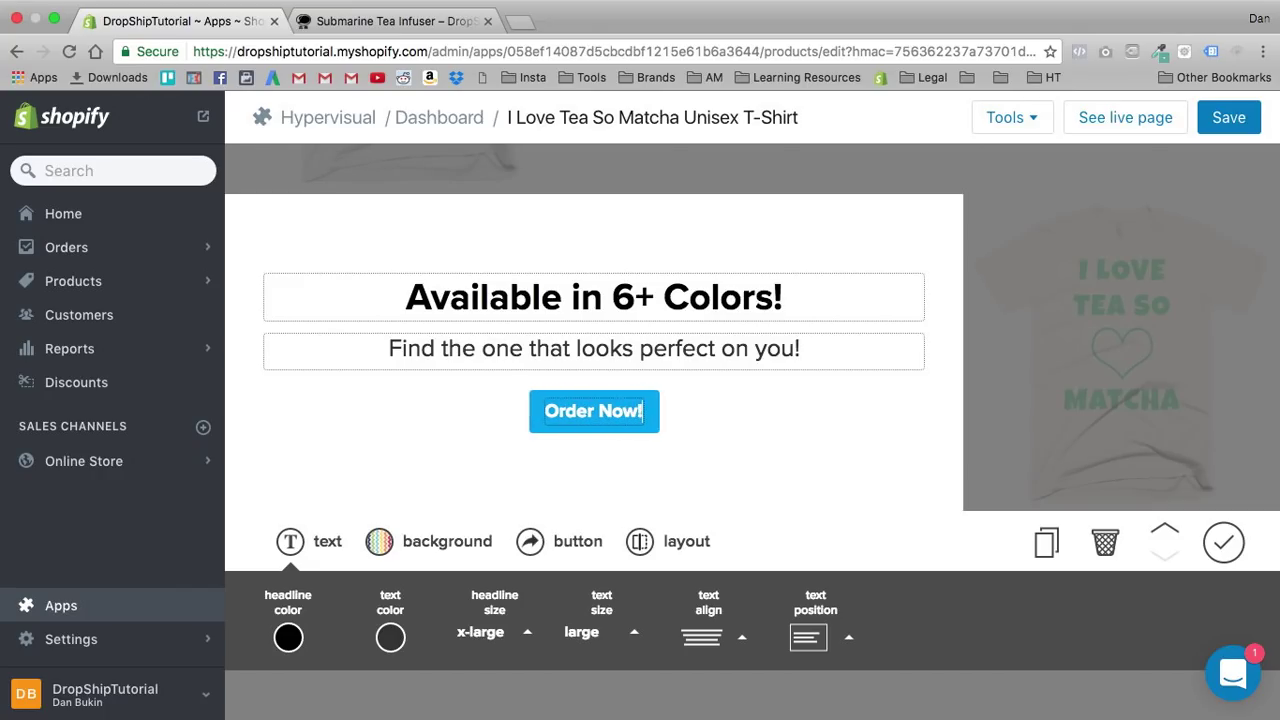
click(866, 377)
scroll(900, 450, up, 3)
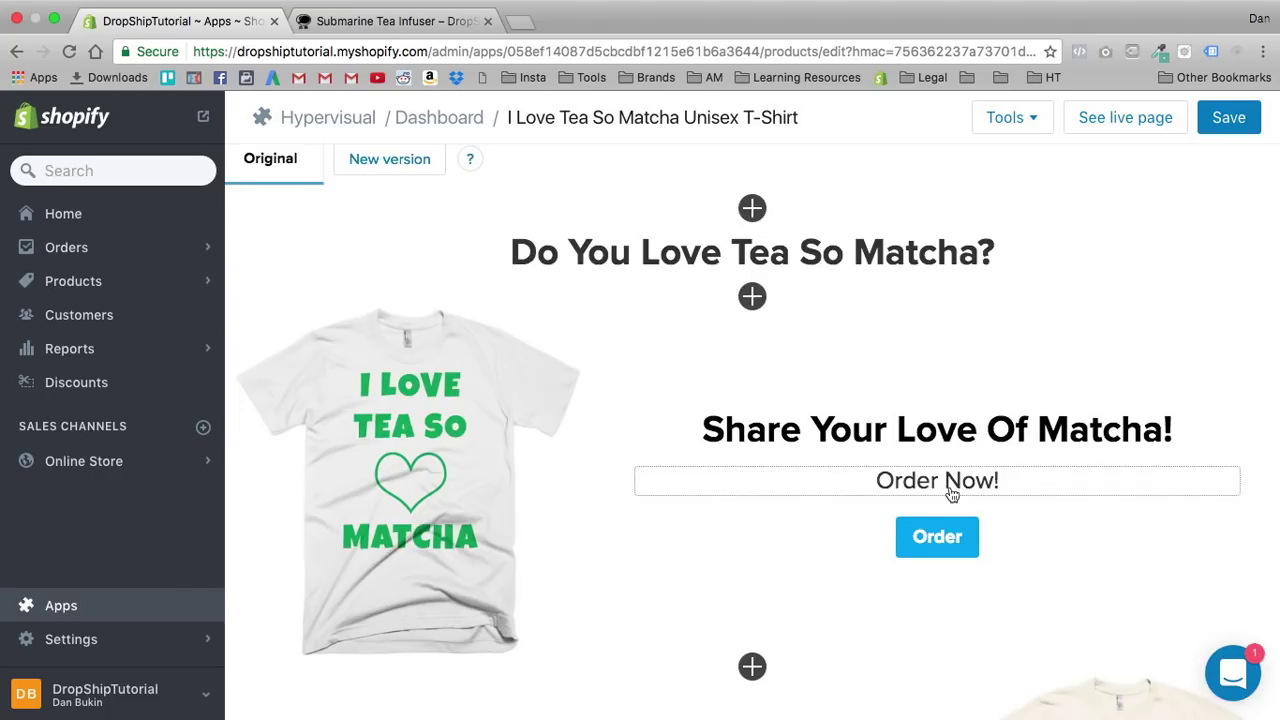
Step: Clear the text under the "Share Your Love Of Matcha!" headline and label its button "Order Now!"
click(950, 490)
click(988, 370)
key(super+a)
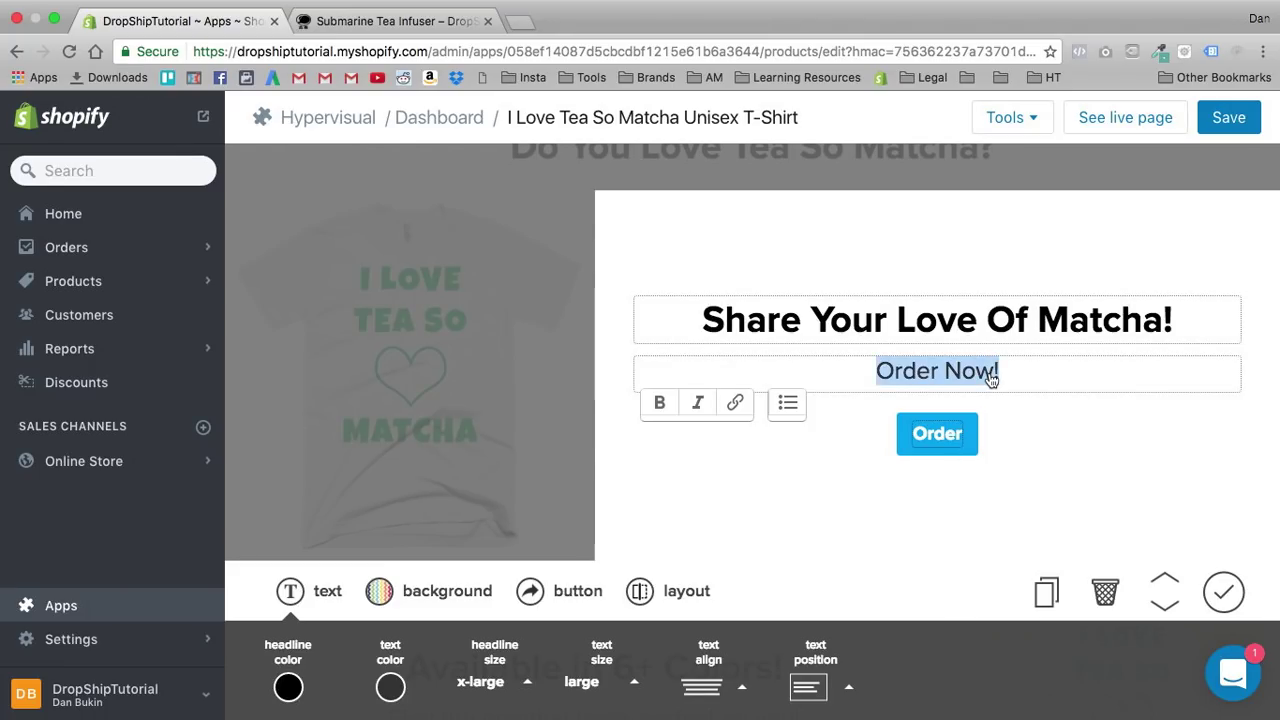
key(BackSpace)
double_click(959, 428)
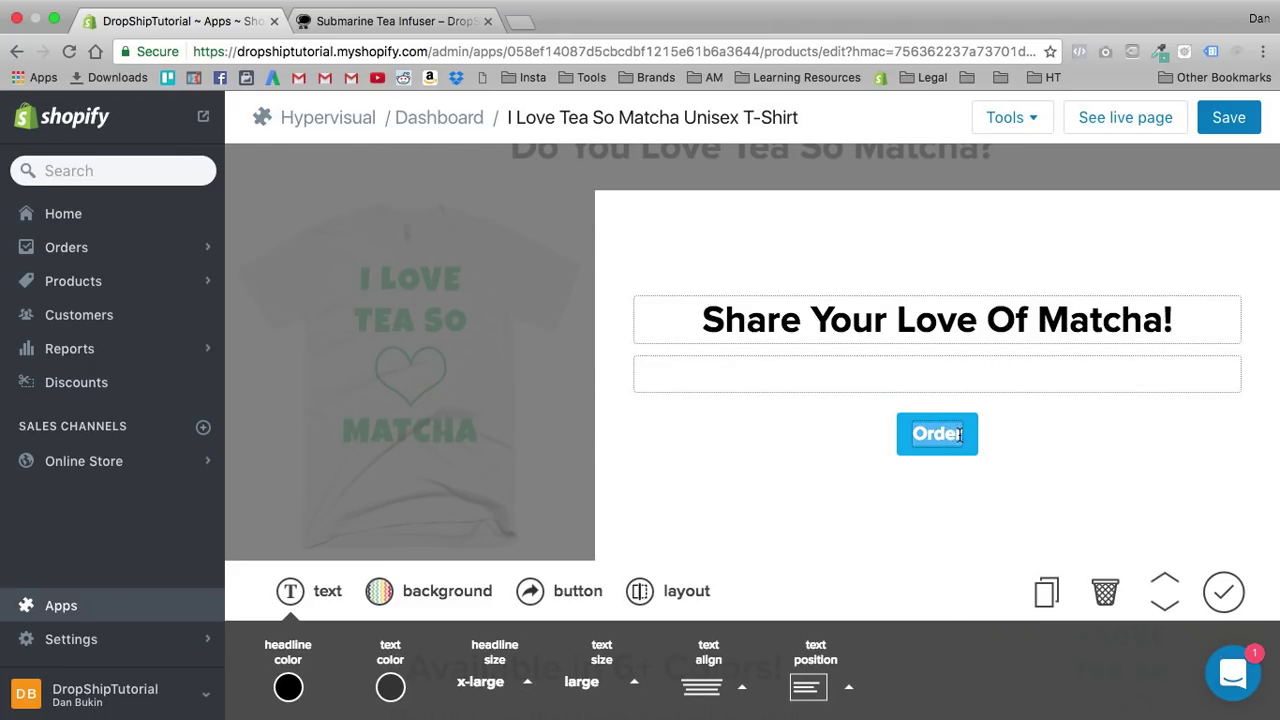
click(959, 434)
text(Now!)
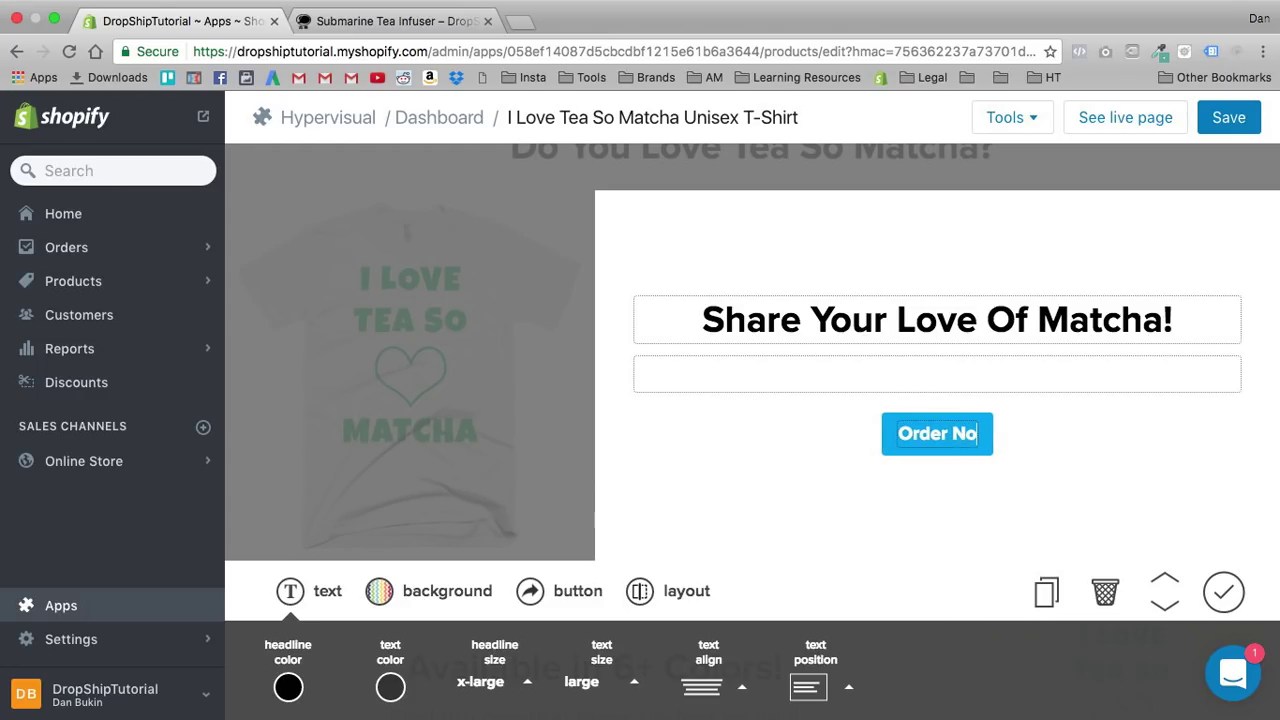
Step: Extend the block's headline to "Share Your Love Of Matcha With The World!" and finish editing the block
click(1020, 330)
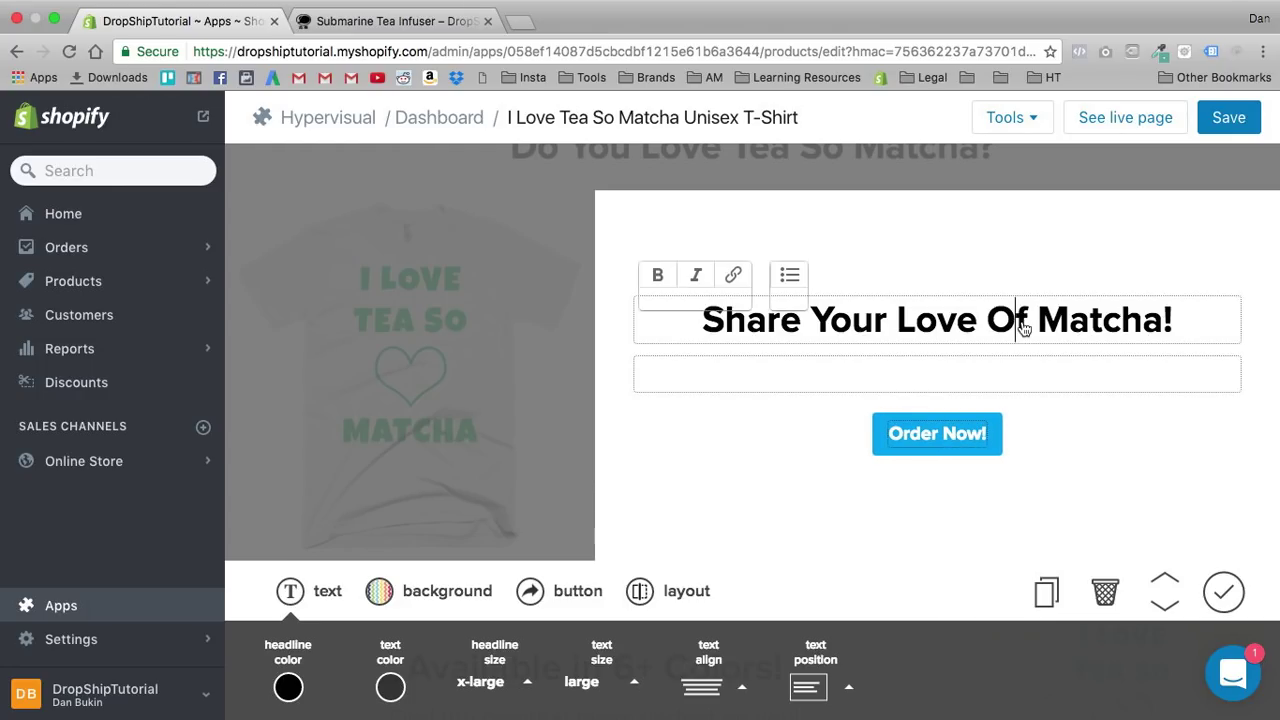
double_click(1012, 325)
click(1150, 324)
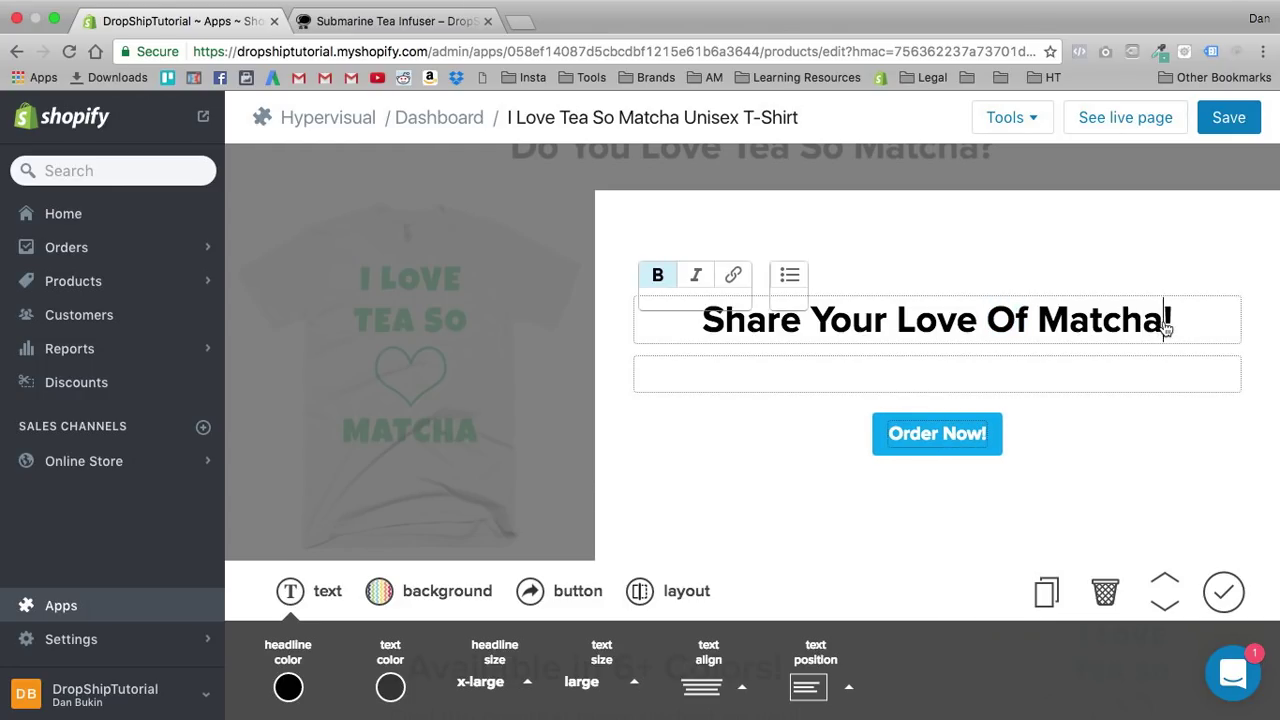
text(With T)
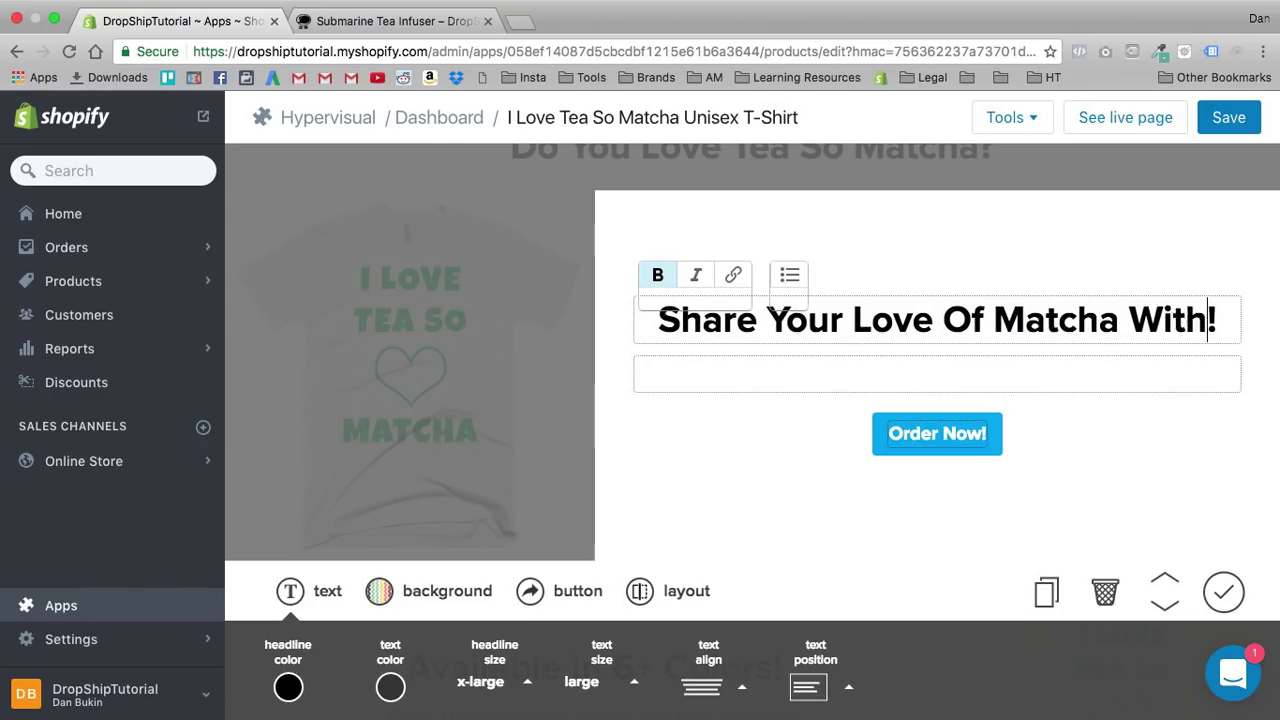
text(he World)
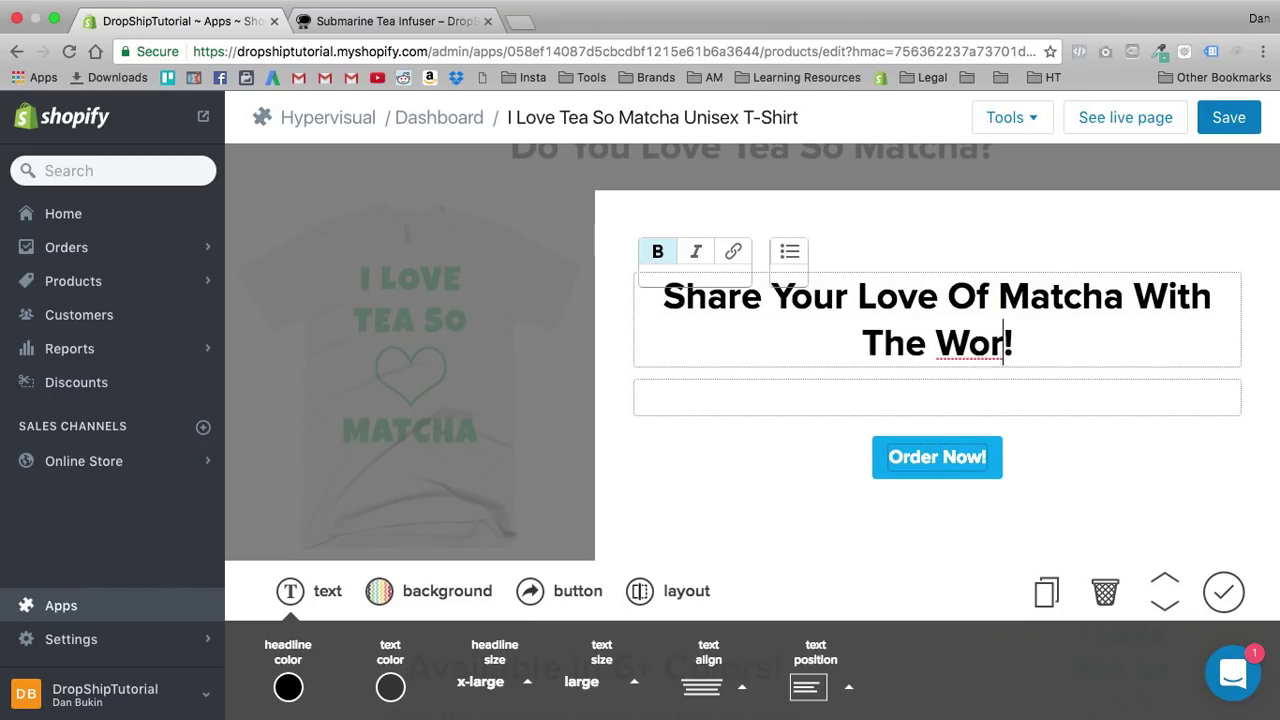
click(1155, 452)
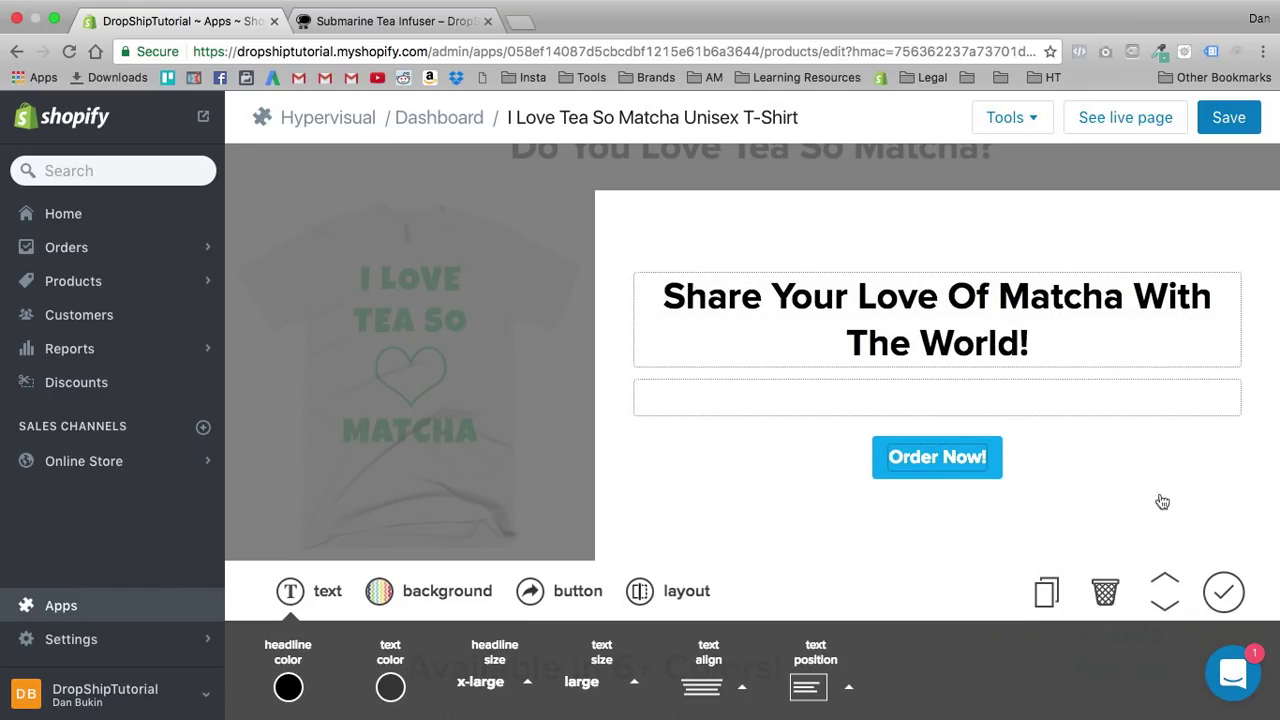
click(1221, 590)
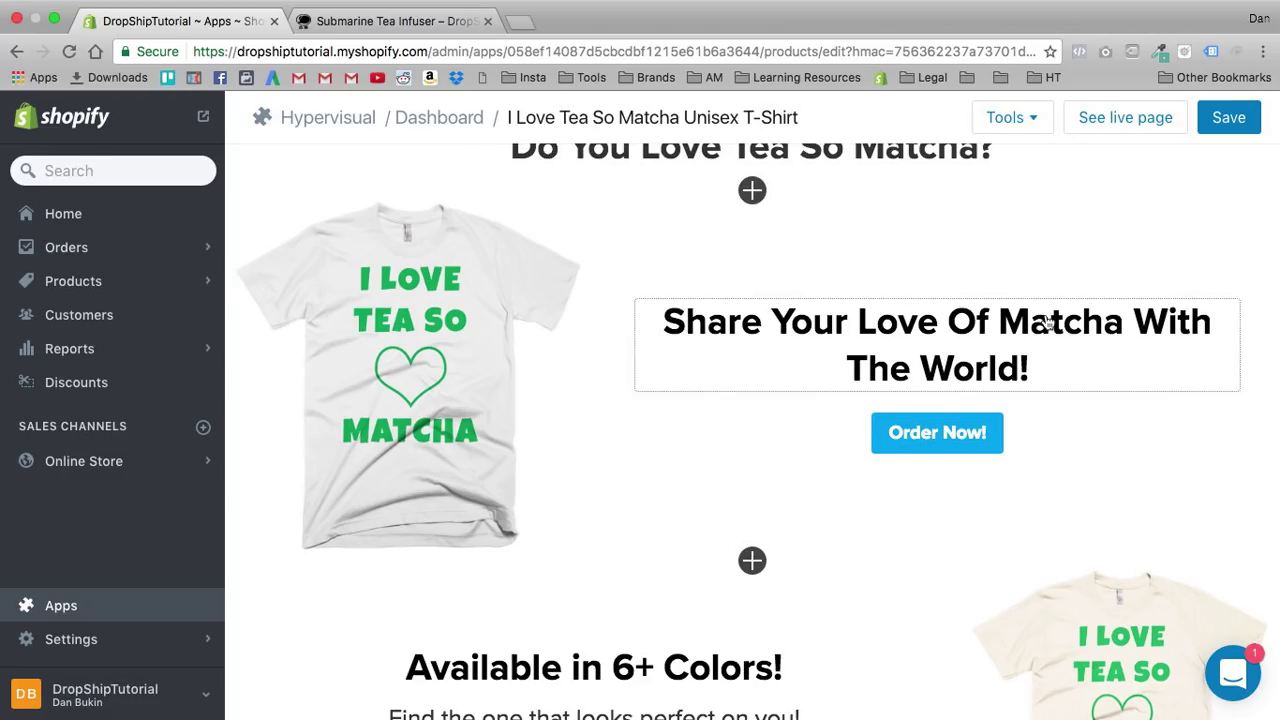
Step: Set the text color of the "Do You Love Tea So Matcha?" heading to black and finish editing it
scroll(653, 359, up, 3)
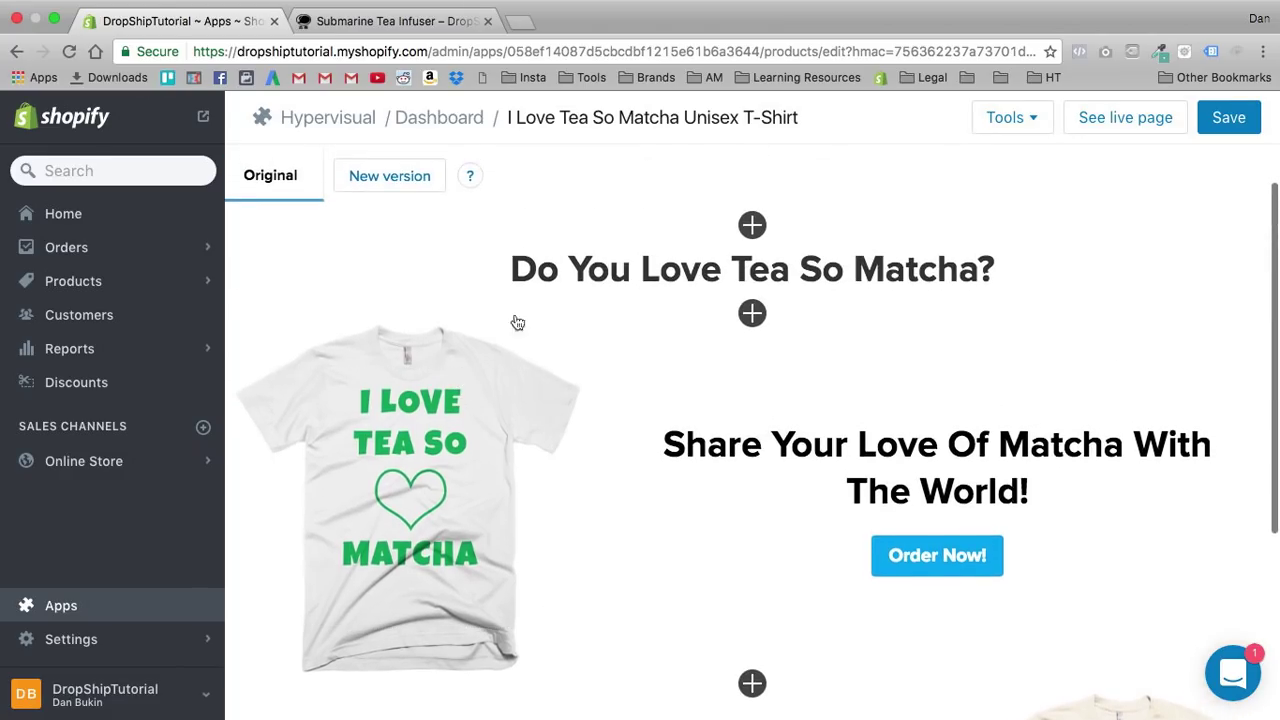
click(572, 258)
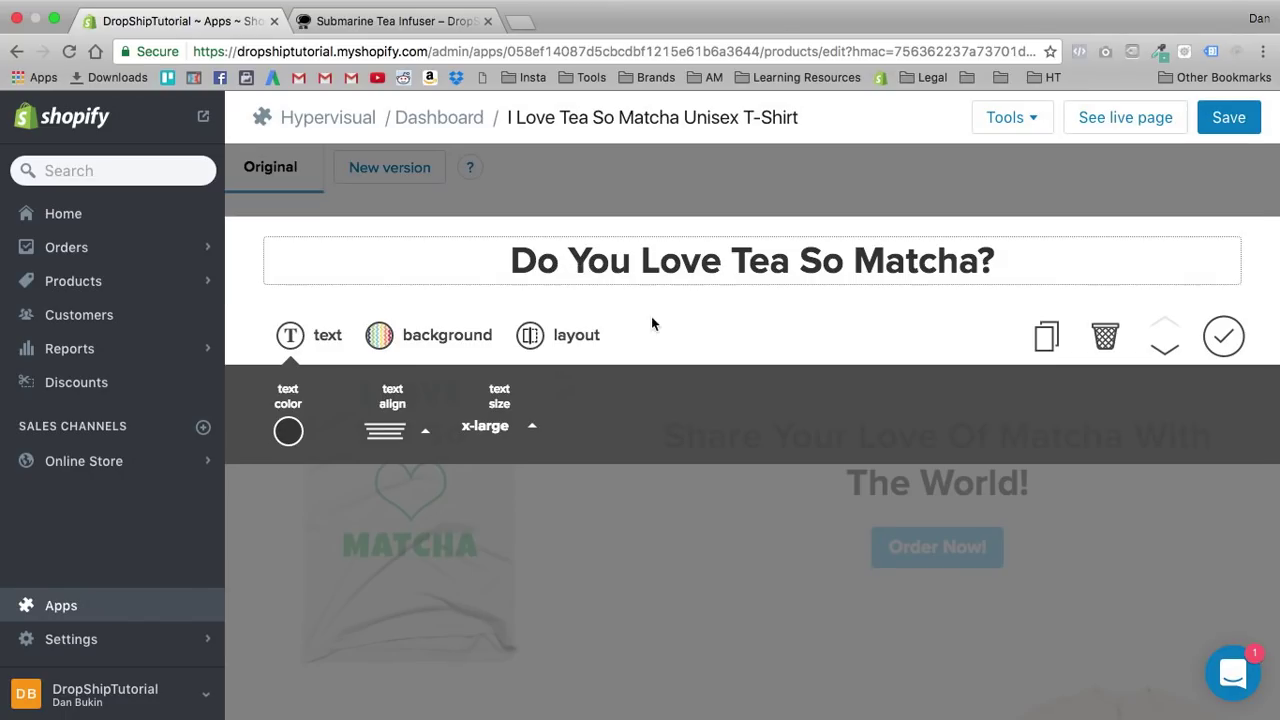
click(288, 432)
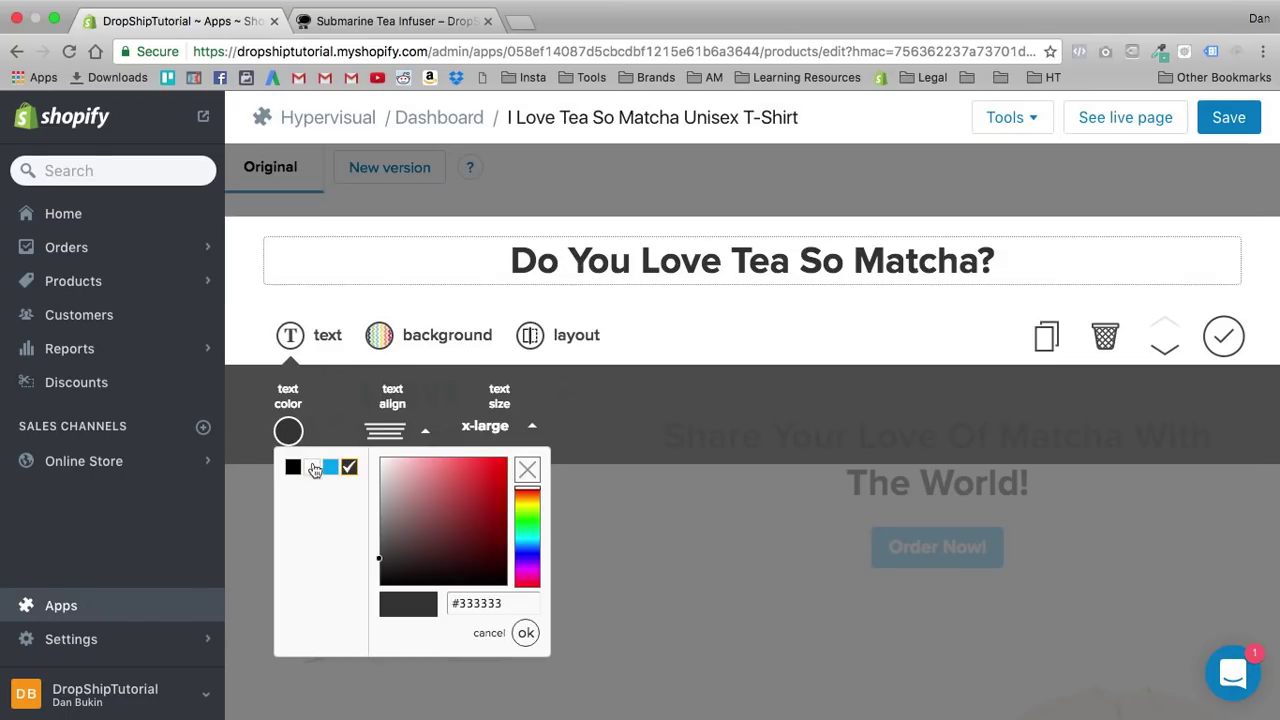
click(526, 634)
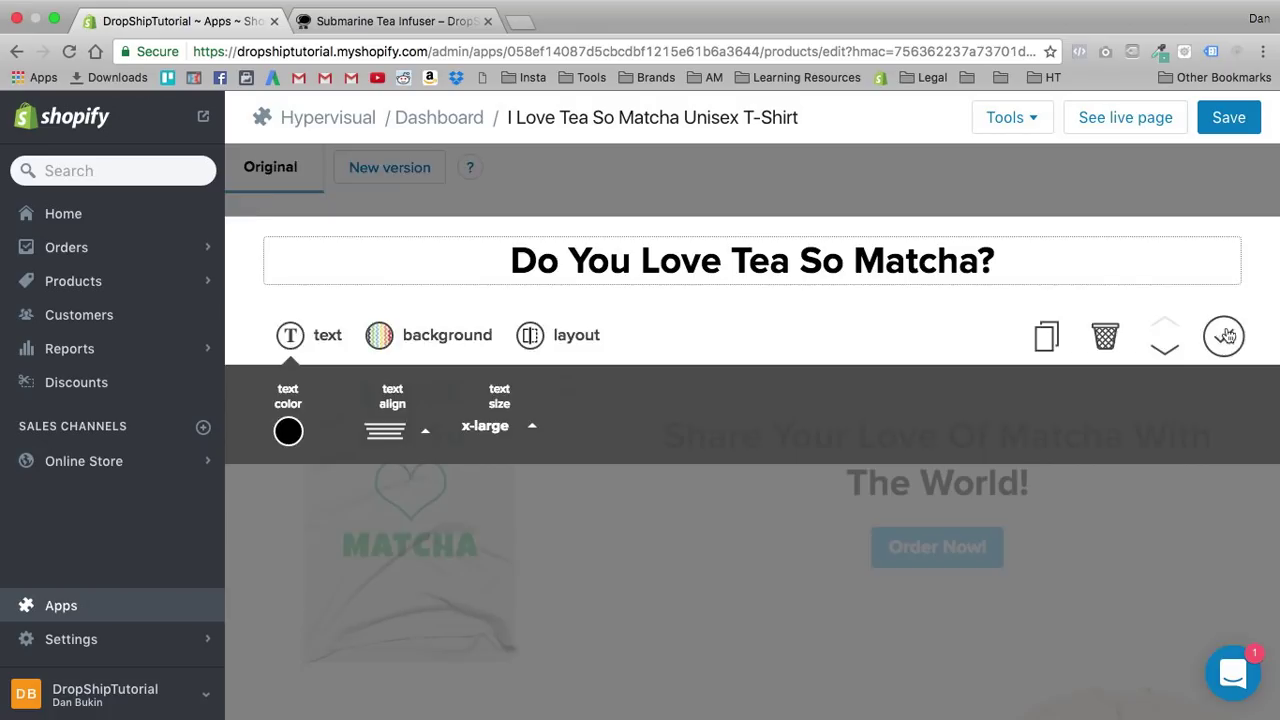
click(1224, 336)
Step: Add a video block at the end of the page, below the "Available in 6+ Colors!" section
scroll(860, 357, down, 5)
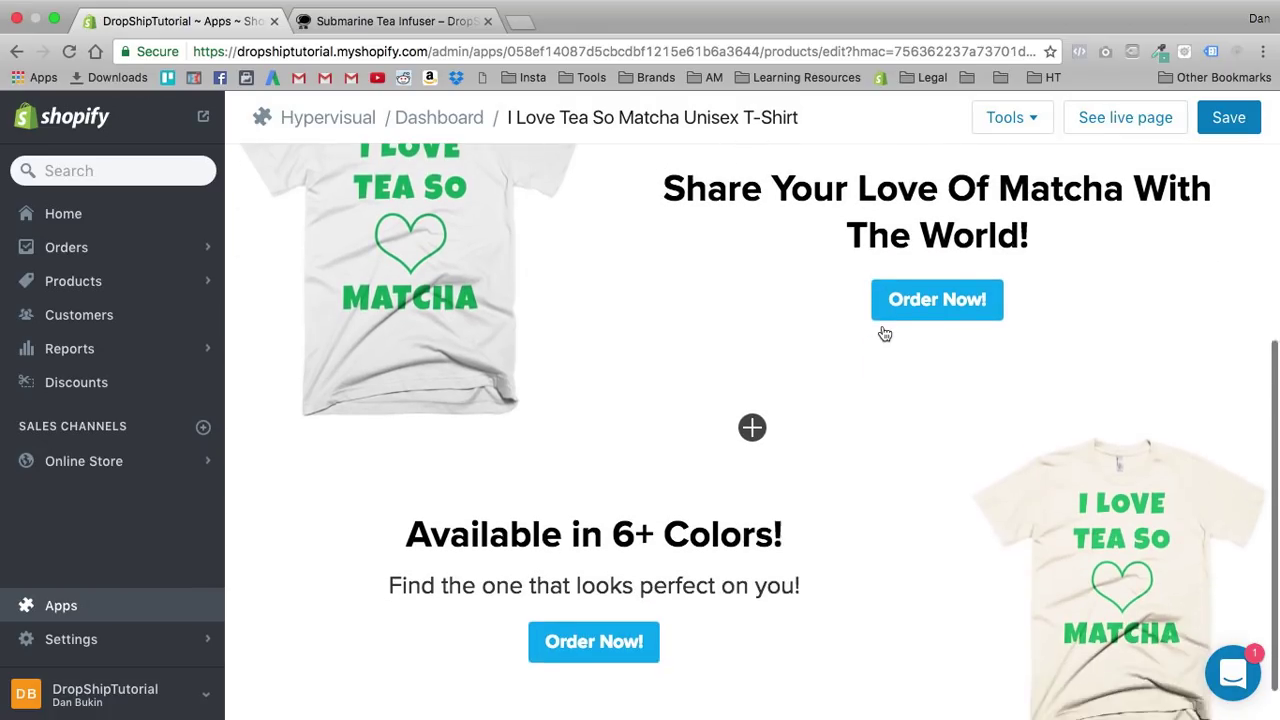
scroll(771, 323, up, 6)
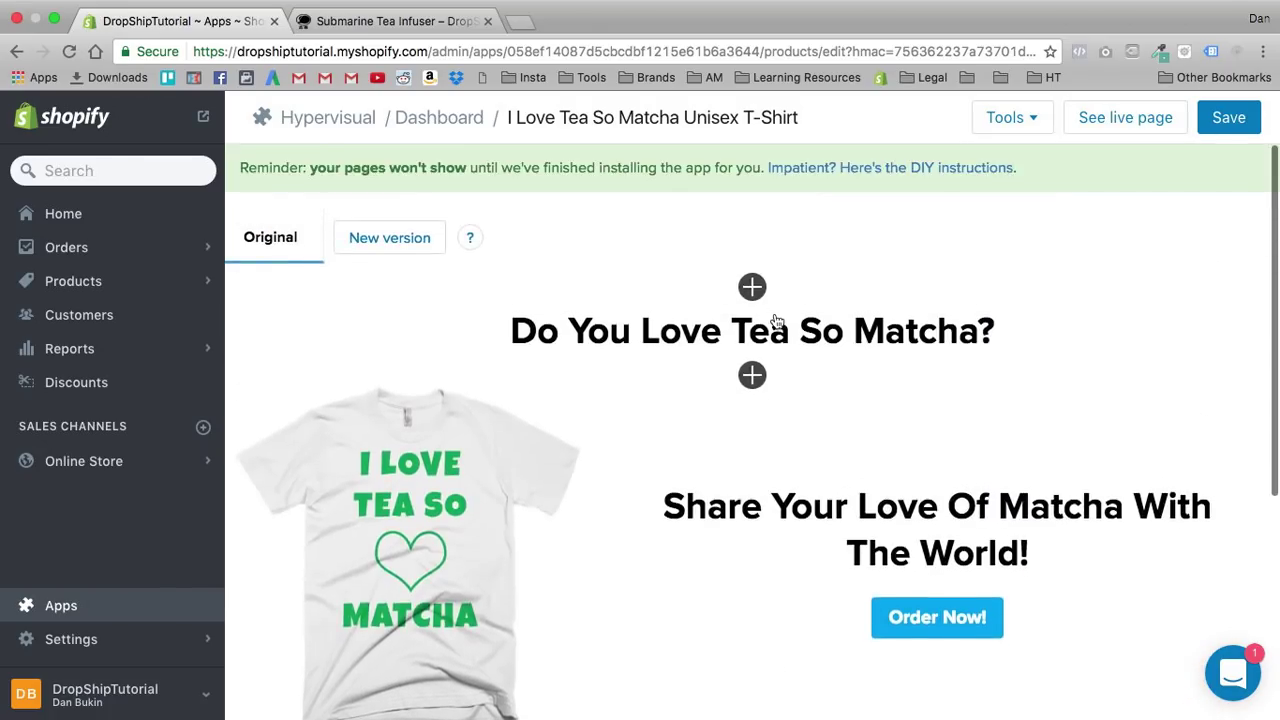
scroll(780, 328, down, 7)
scroll(814, 343, up, 7)
scroll(564, 458, down, 7)
click(753, 699)
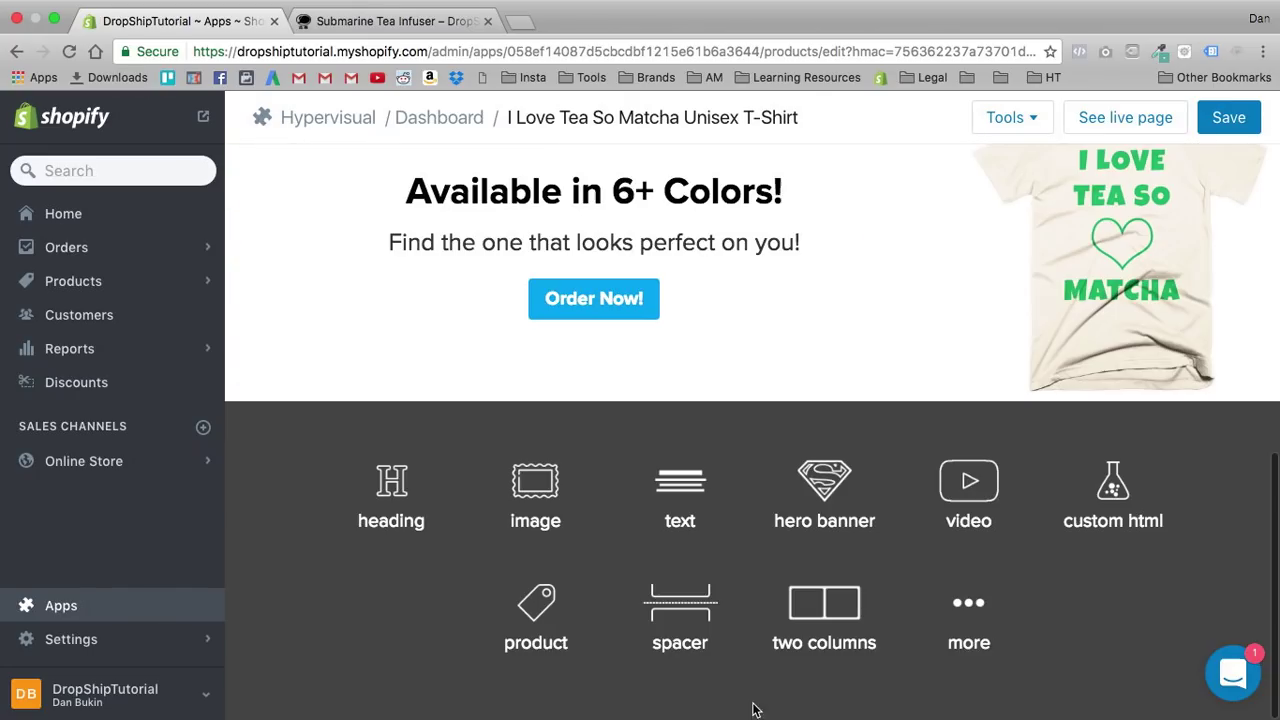
click(969, 483)
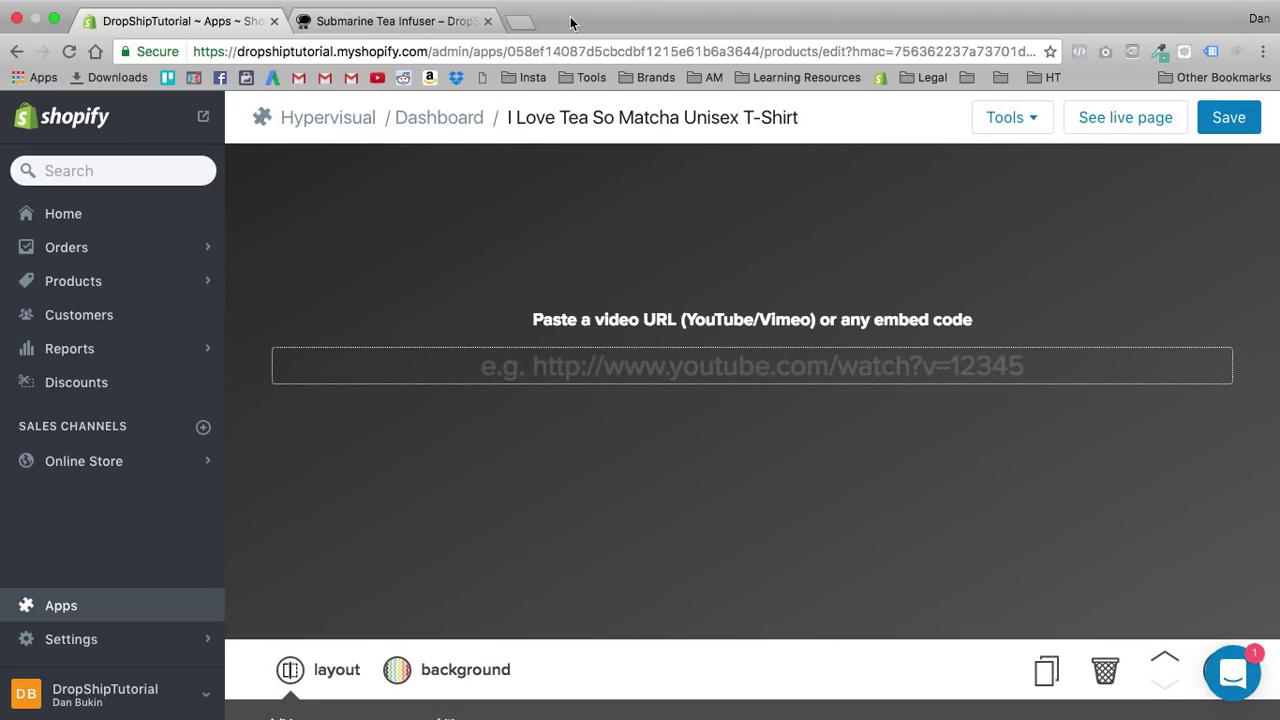
Step: Open youtube.com in a new browser tab and search for "matcha tea"
click(522, 22)
text(youtube.com)
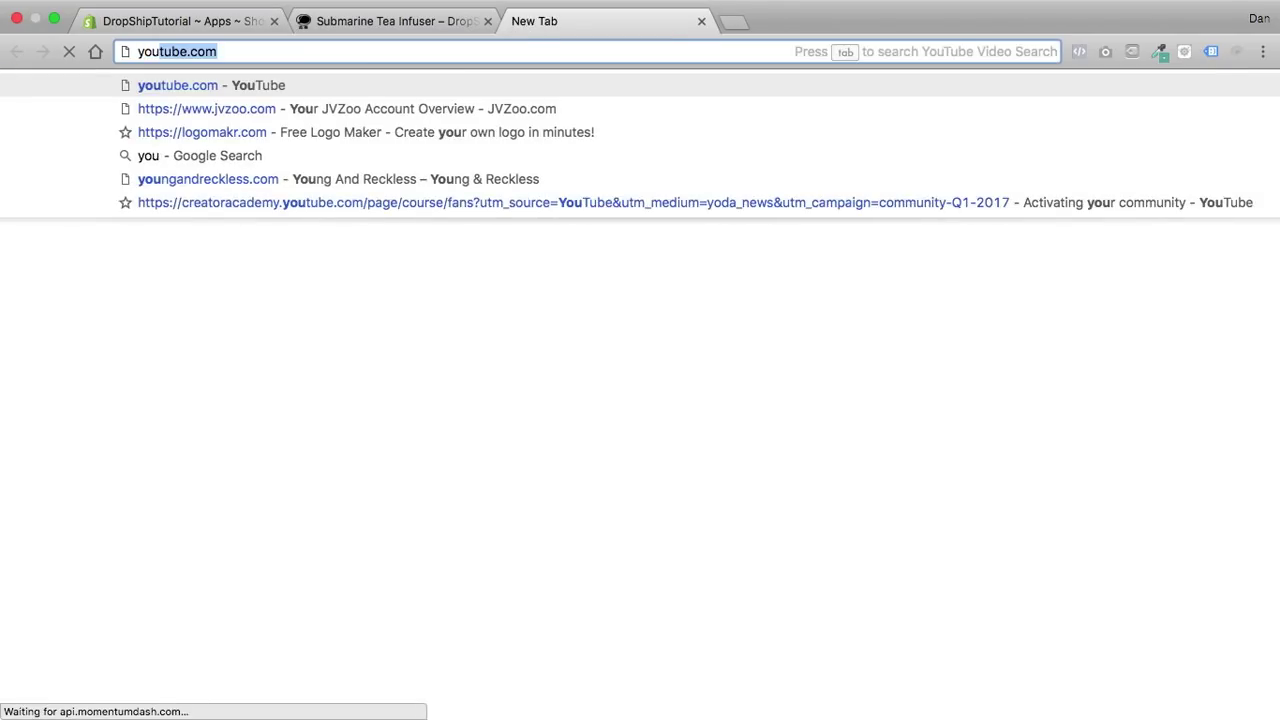
key(Return)
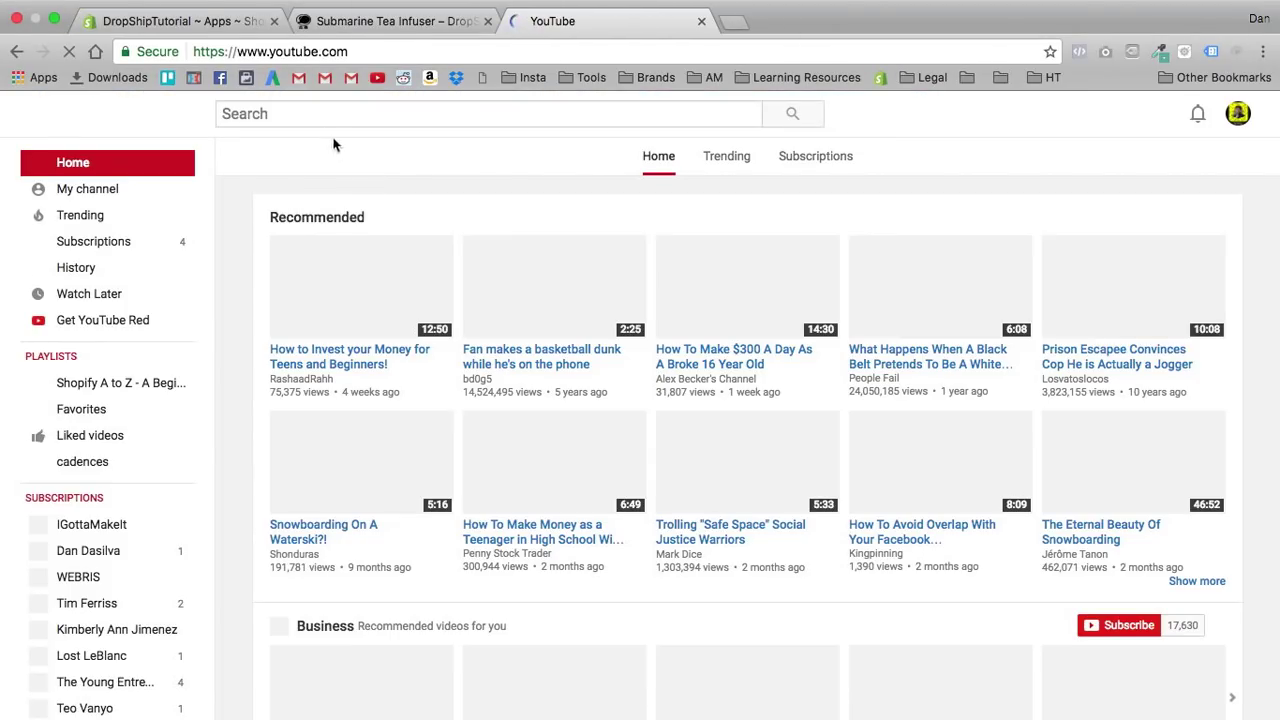
text(matcha tea)
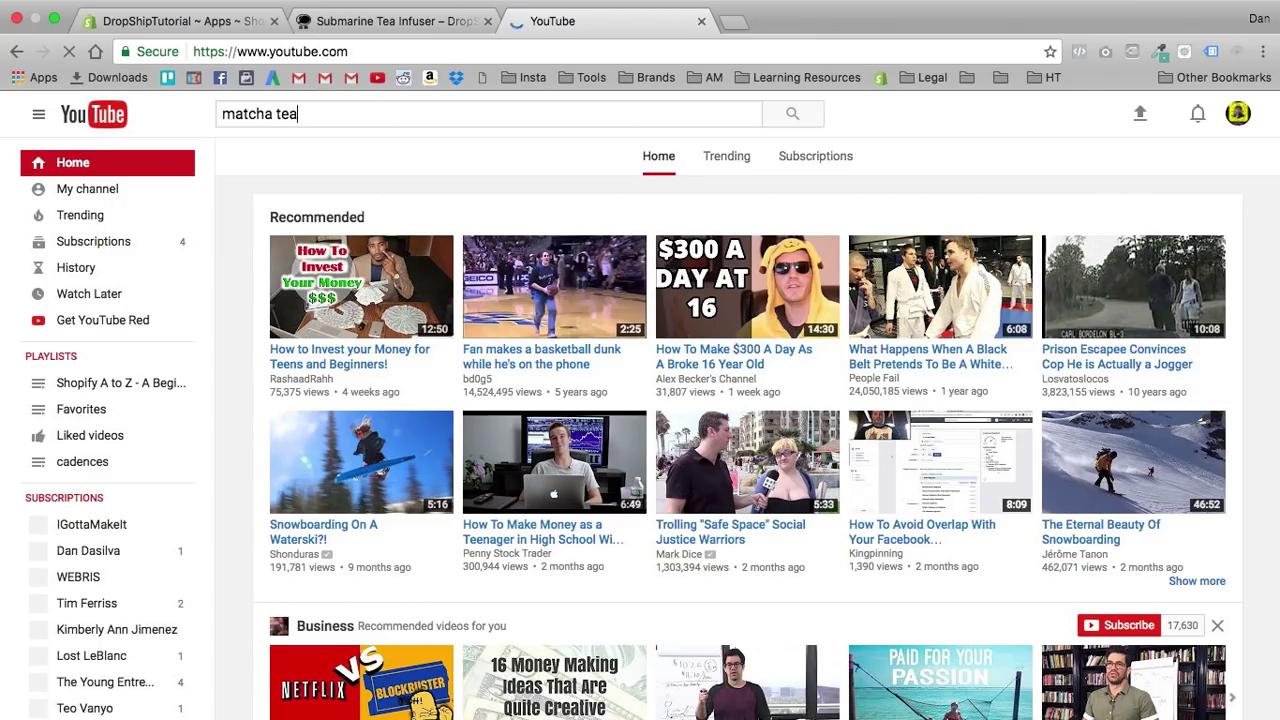
key(Return)
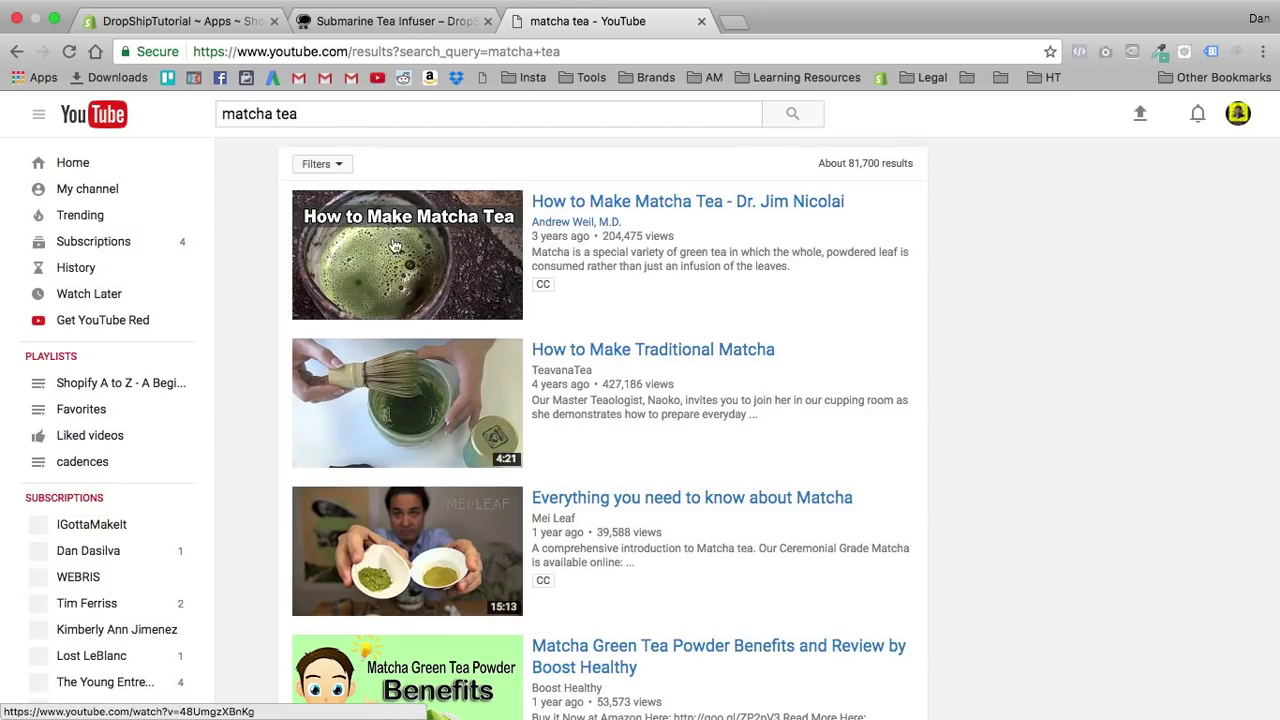
Step: Open the "How to Make Matcha Tea" video from the results and copy its video URL
click(379, 243)
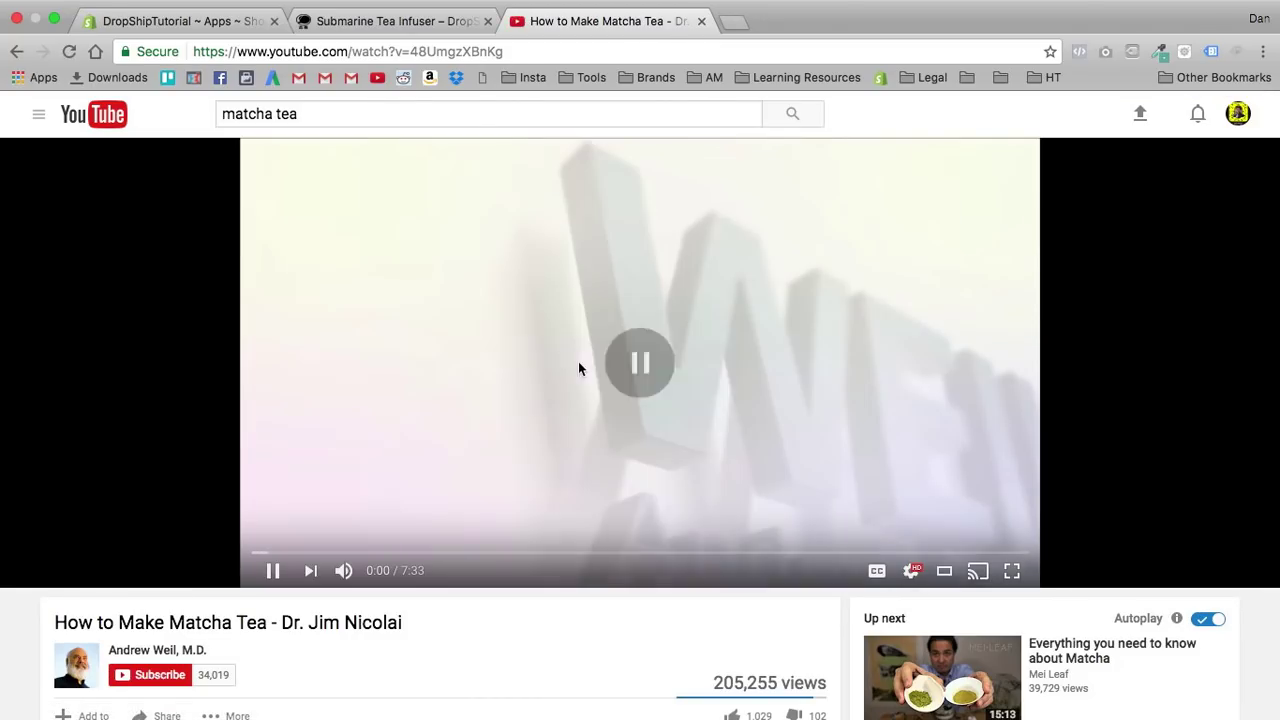
right_click(495, 342)
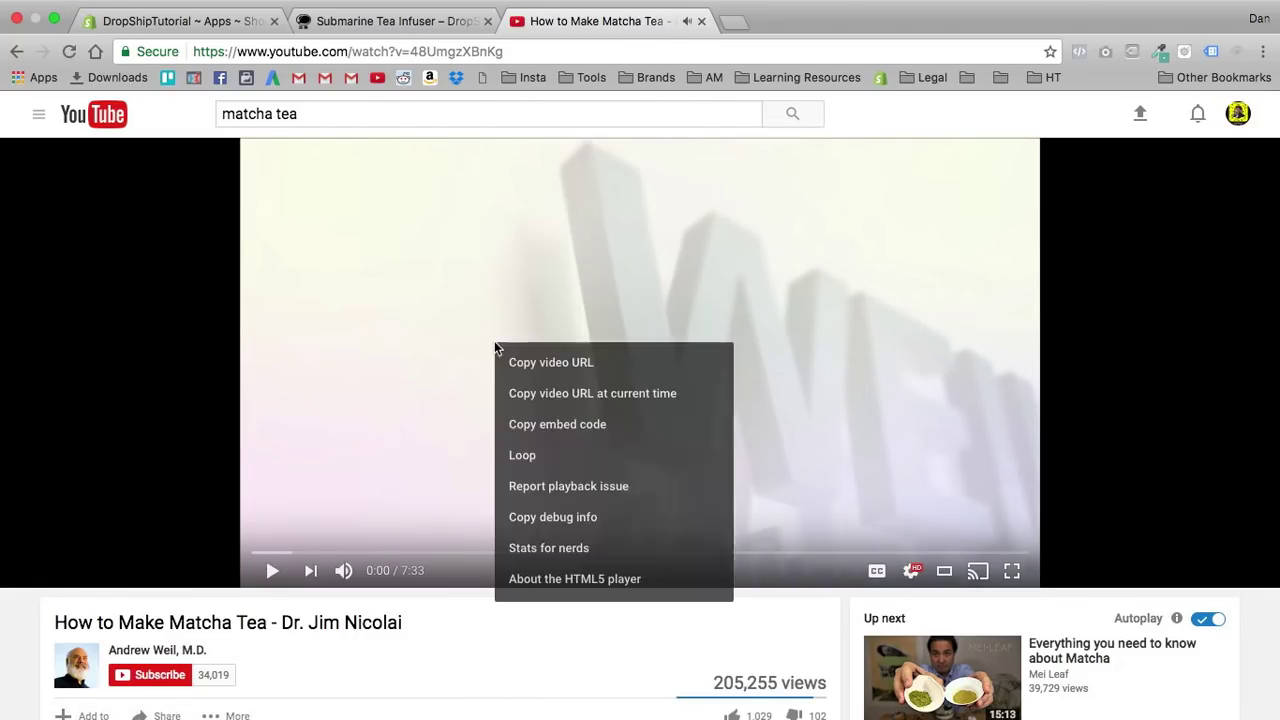
click(559, 372)
click(214, 22)
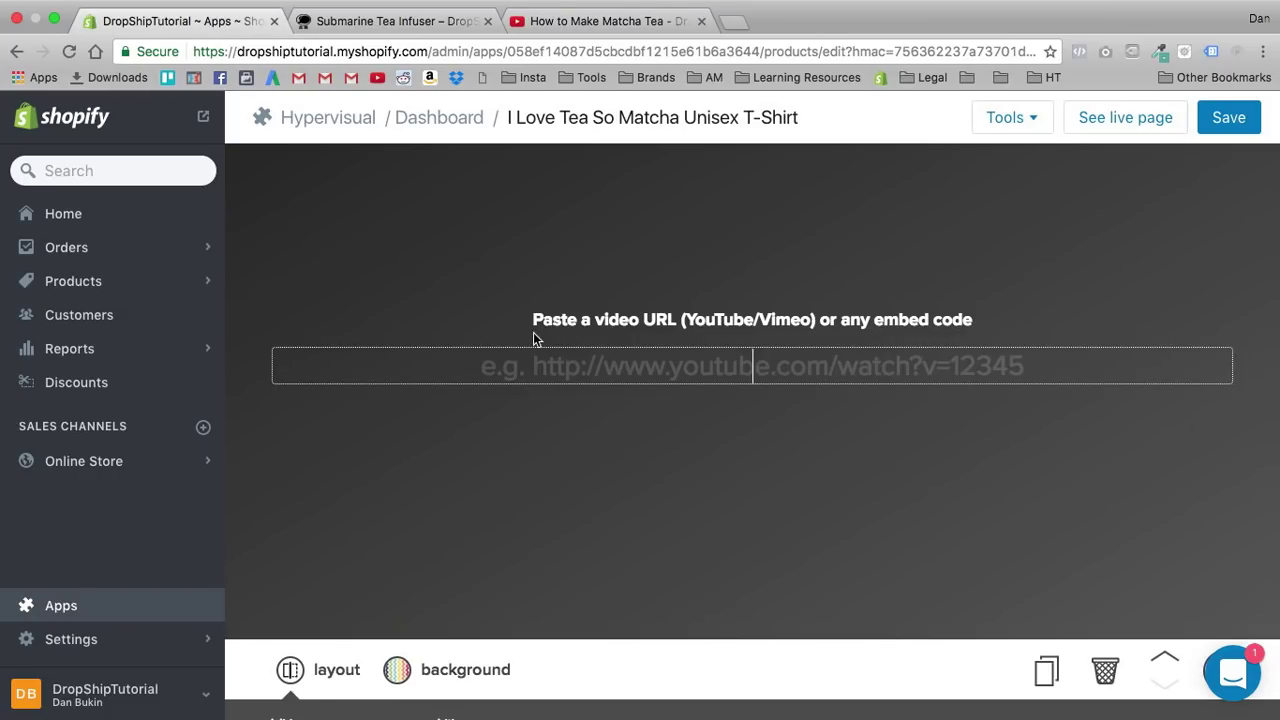
key(super+v)
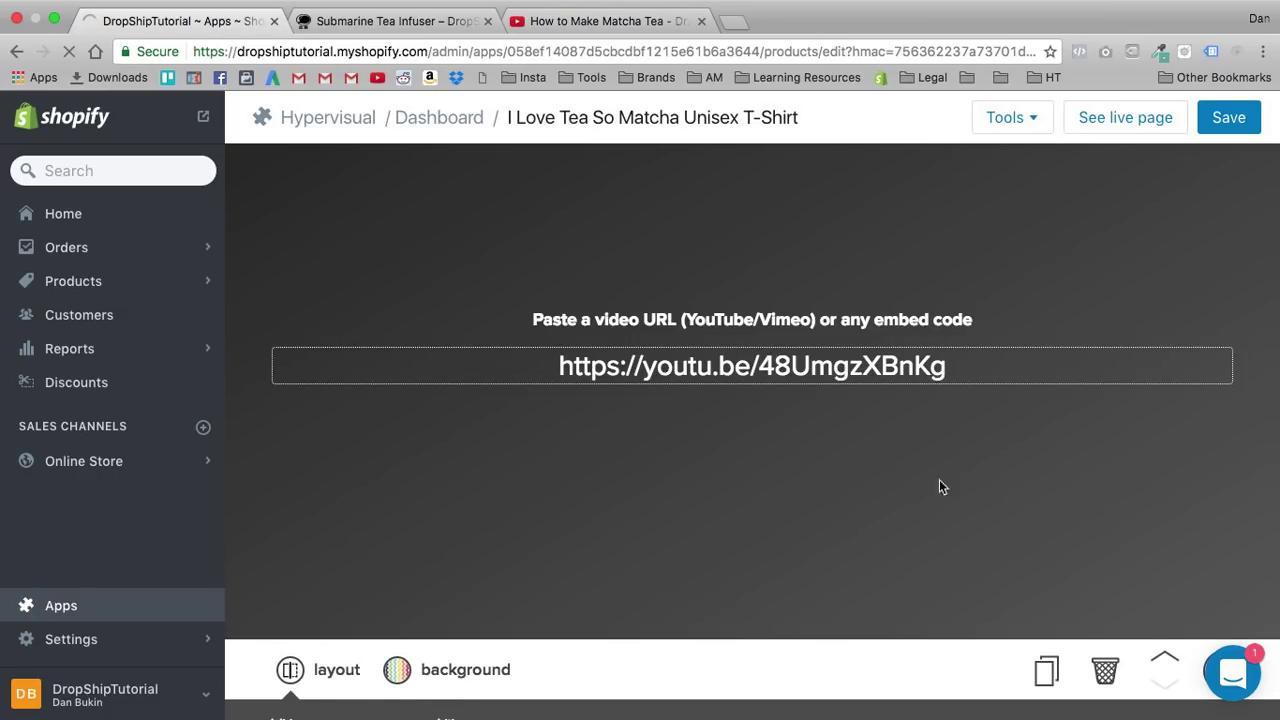
click(1223, 537)
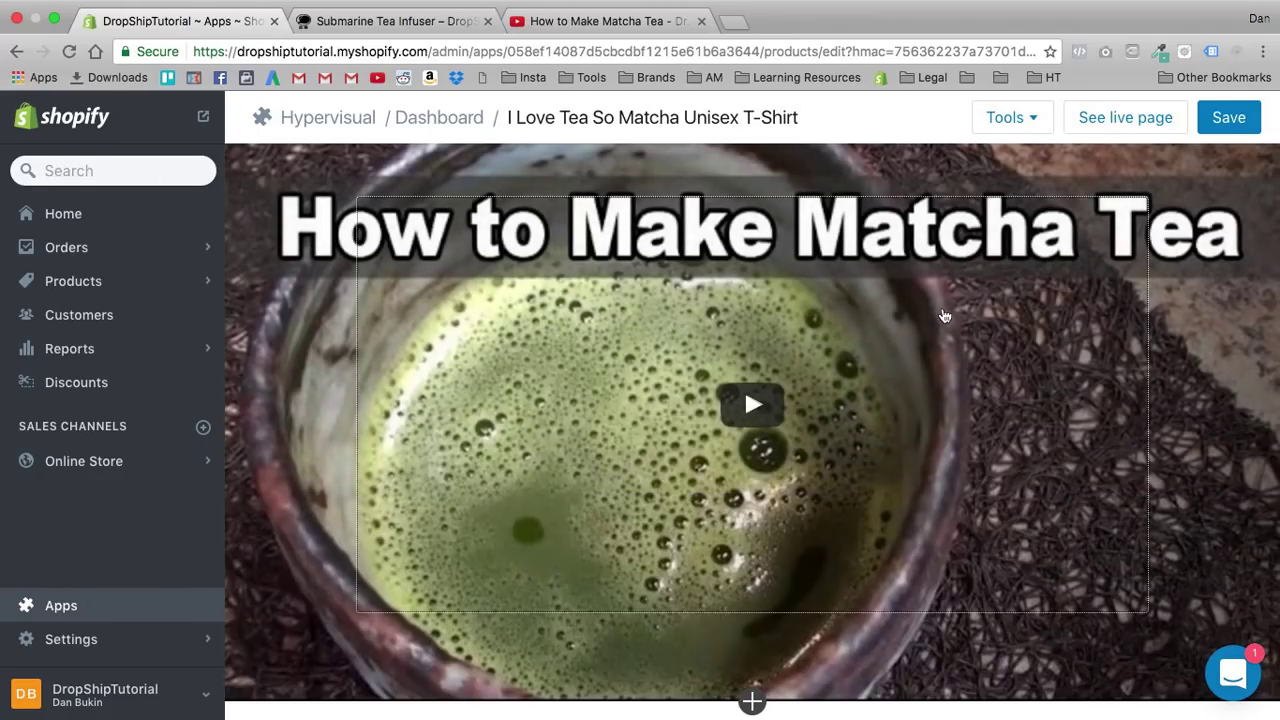
Step: Set the video block's max width to 1000, finish editing, and check the resized video on the page
click(1008, 518)
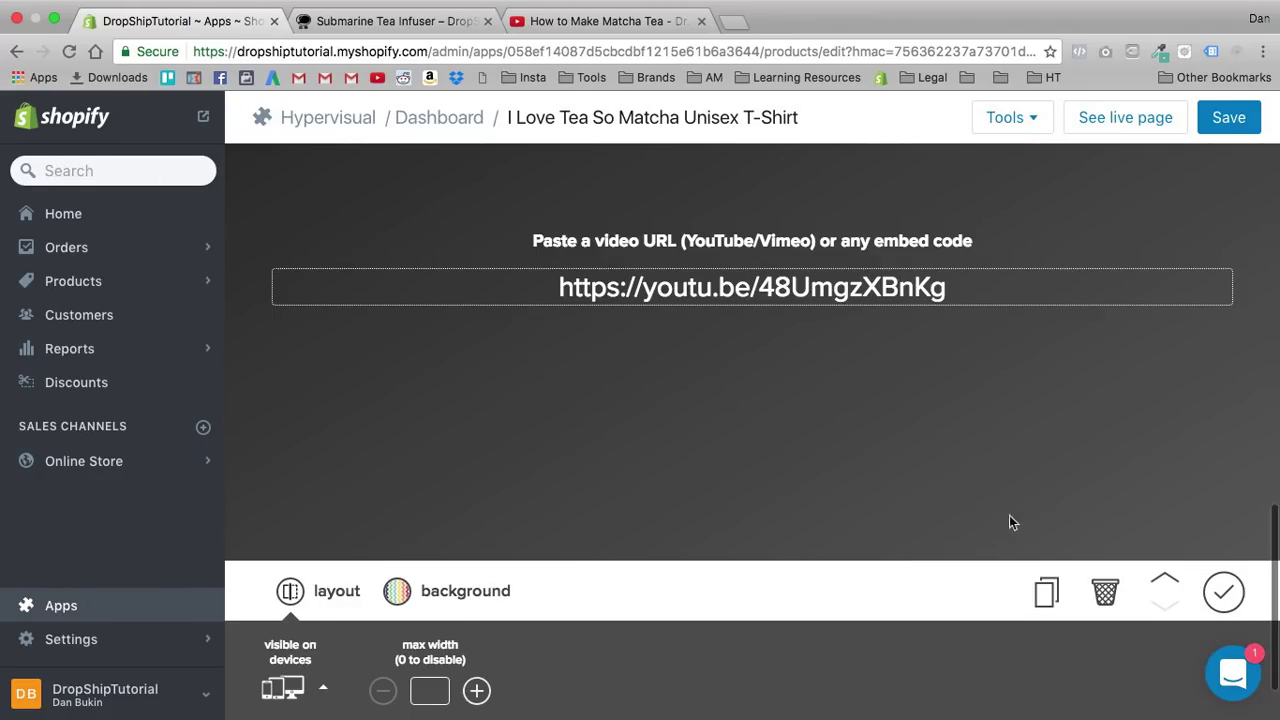
scroll(410, 527, down, 2)
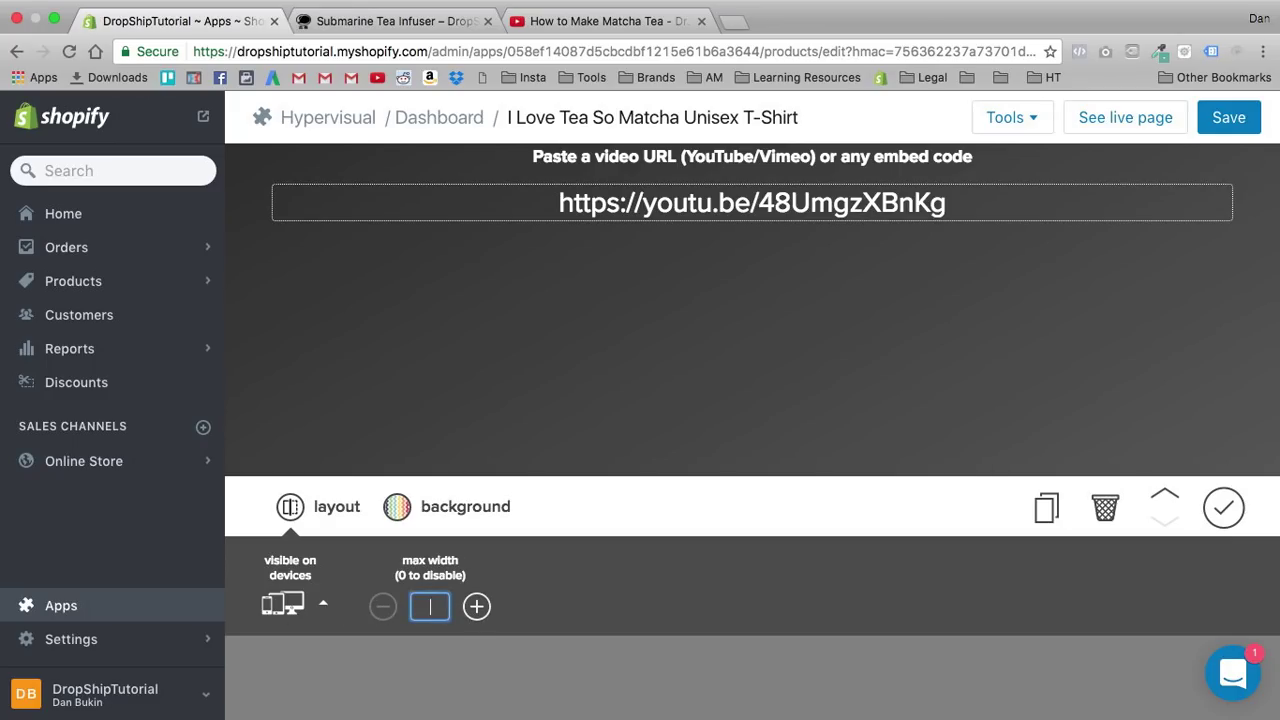
click(271, 607)
click(294, 620)
scroll(778, 480, up, 5)
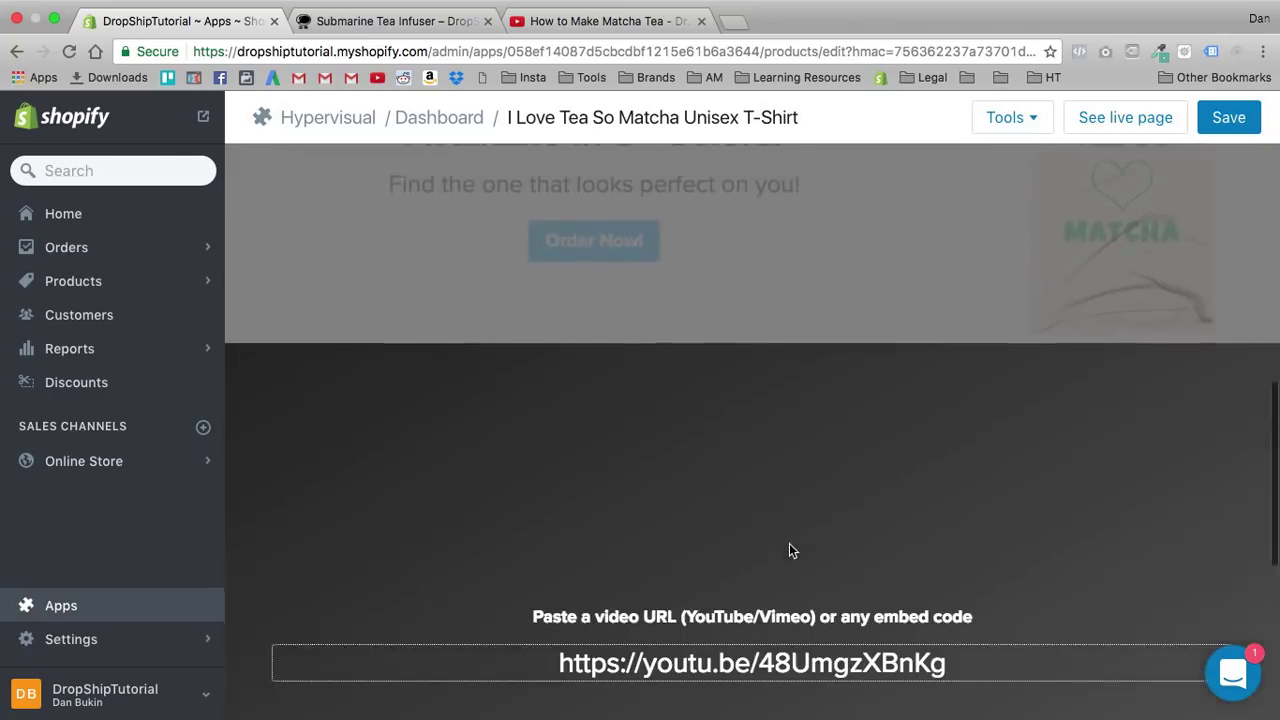
scroll(790, 542, down, 5)
click(436, 596)
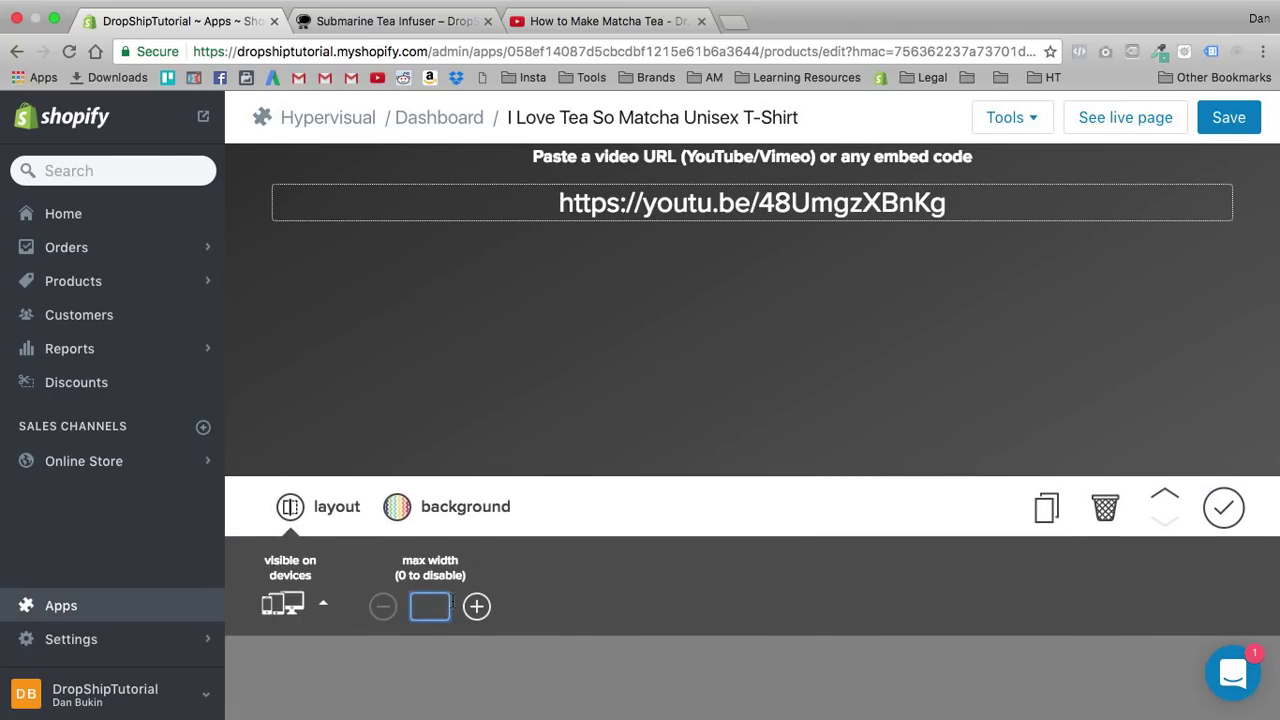
text(10)
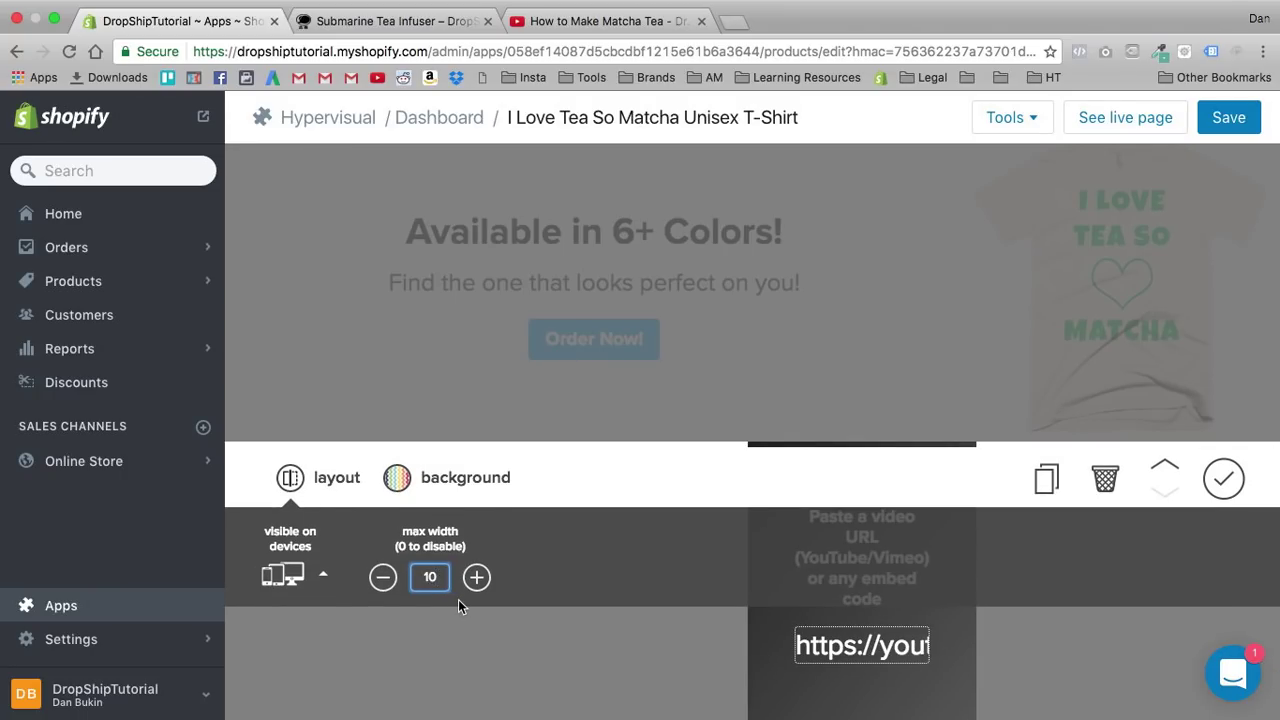
text(00)
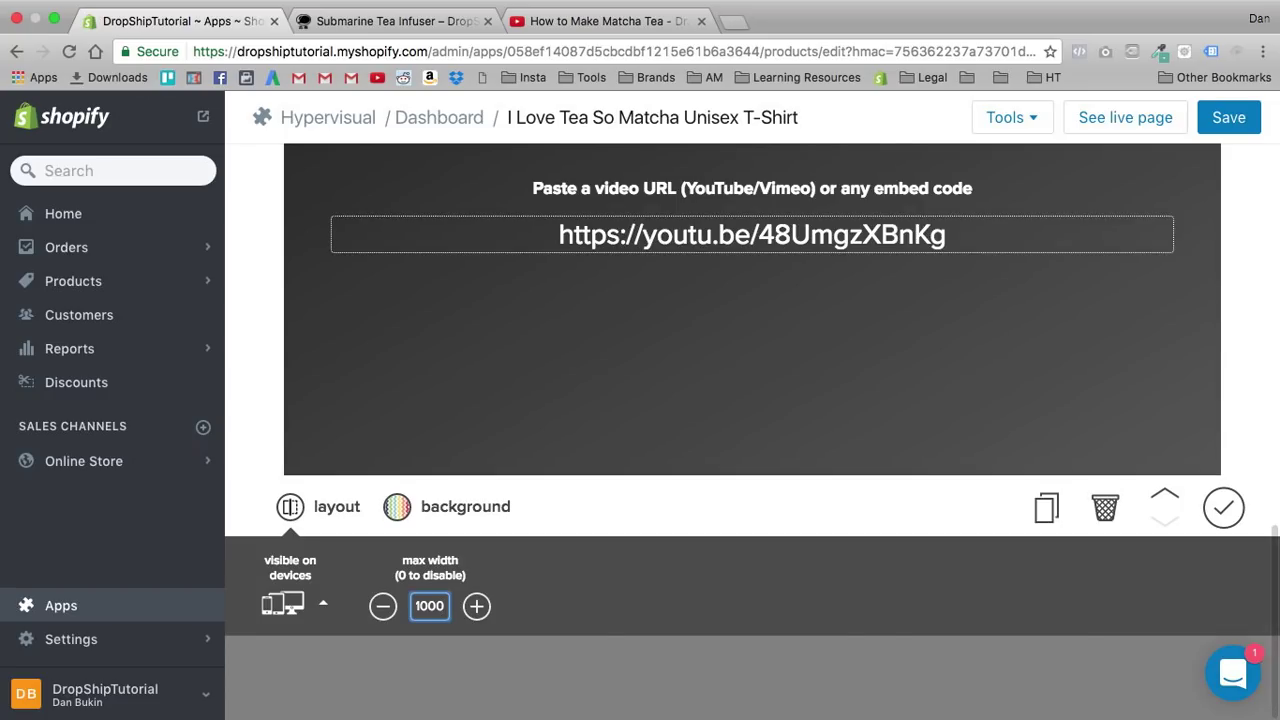
click(1238, 518)
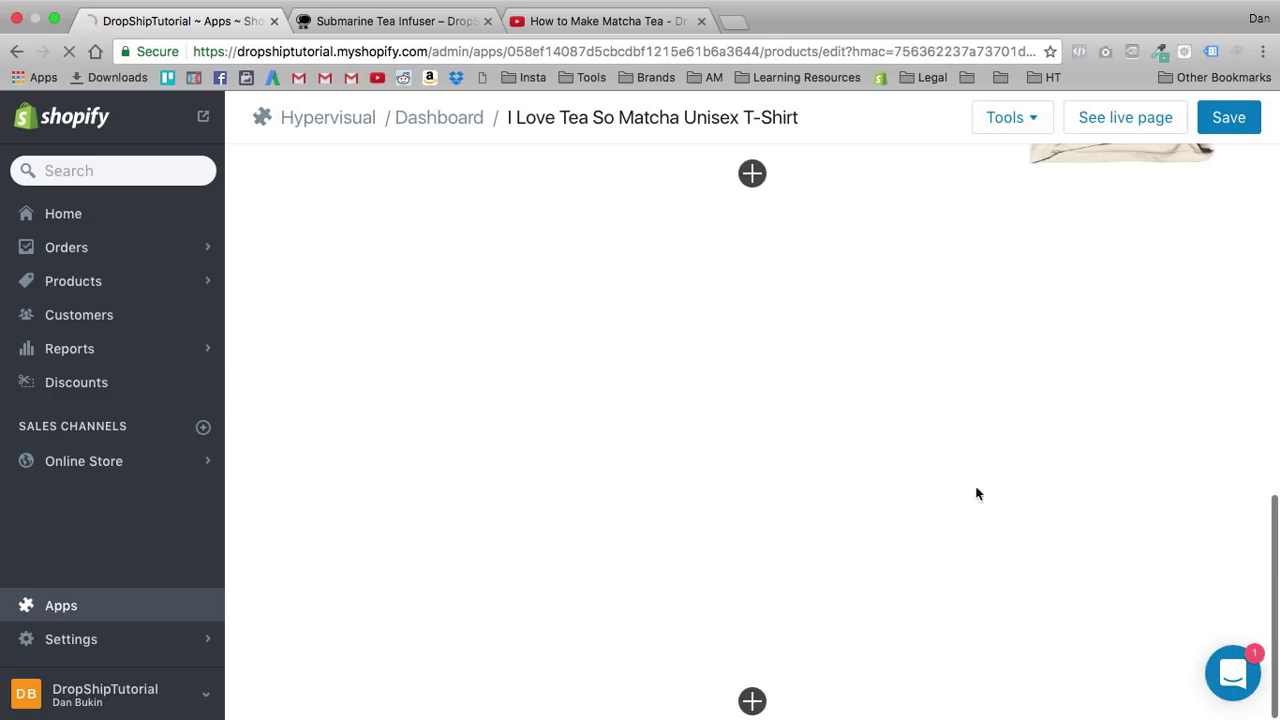
scroll(903, 389, up, 3)
scroll(728, 376, down, 4)
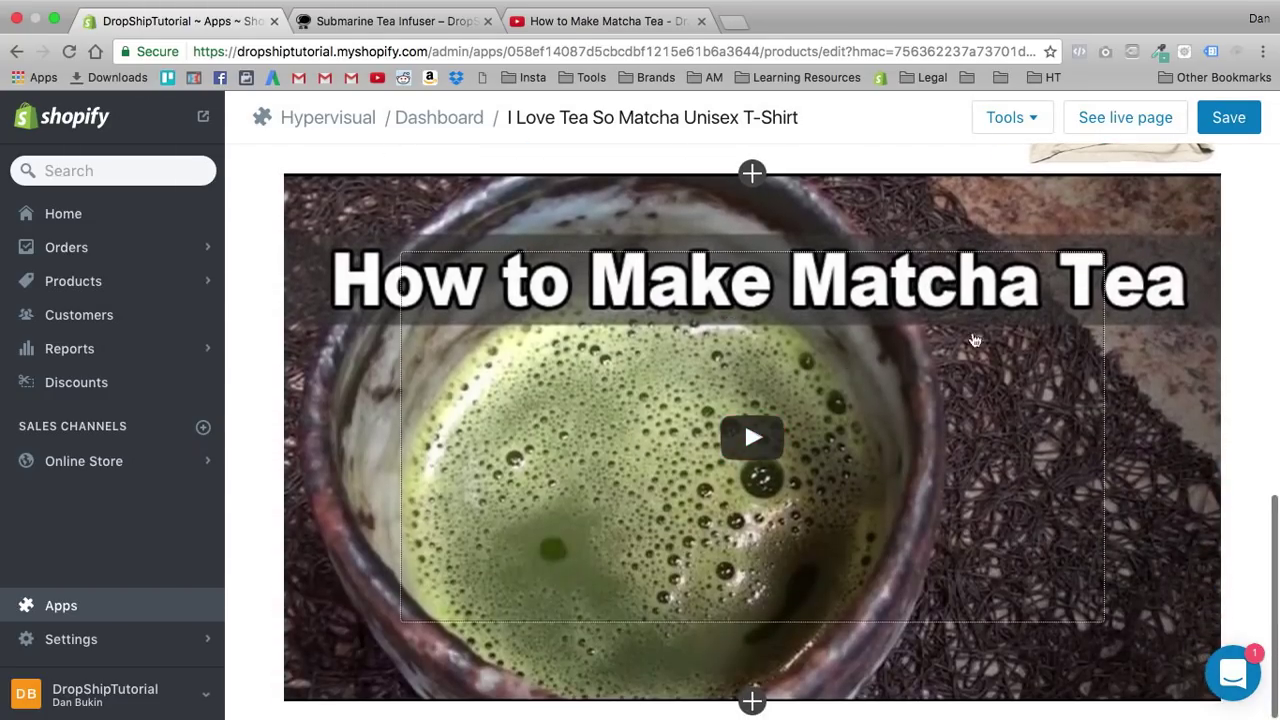
scroll(668, 455, up, 3)
scroll(668, 455, up, 1)
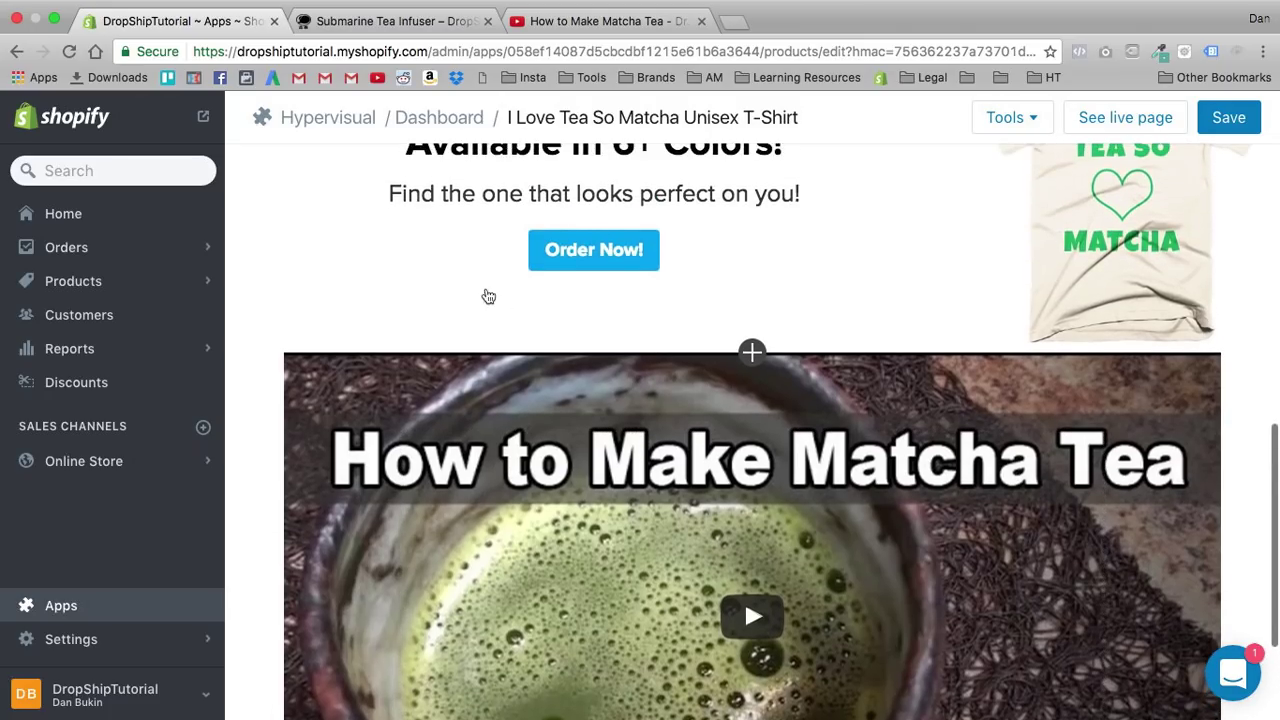
Step: Add a heading block above the video reading "Learn More About Matcha Tea Below!"
scroll(571, 366, down, 4)
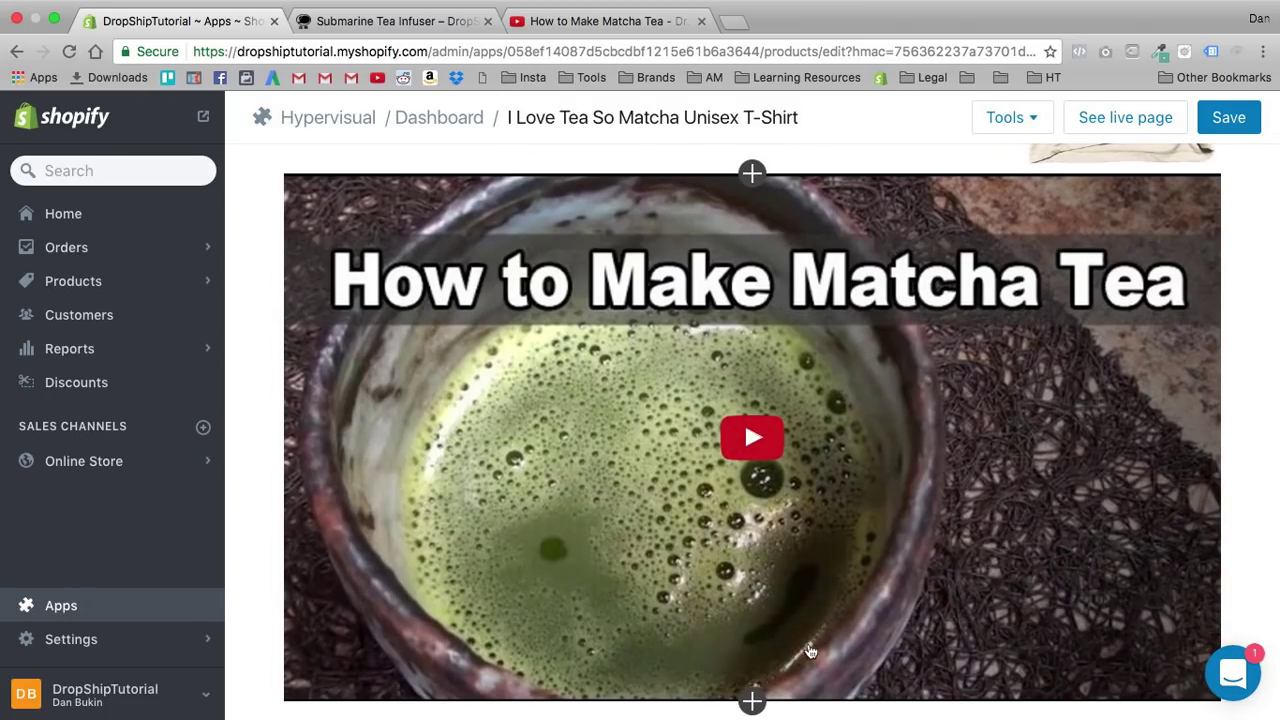
scroll(750, 470, up, 5)
click(748, 679)
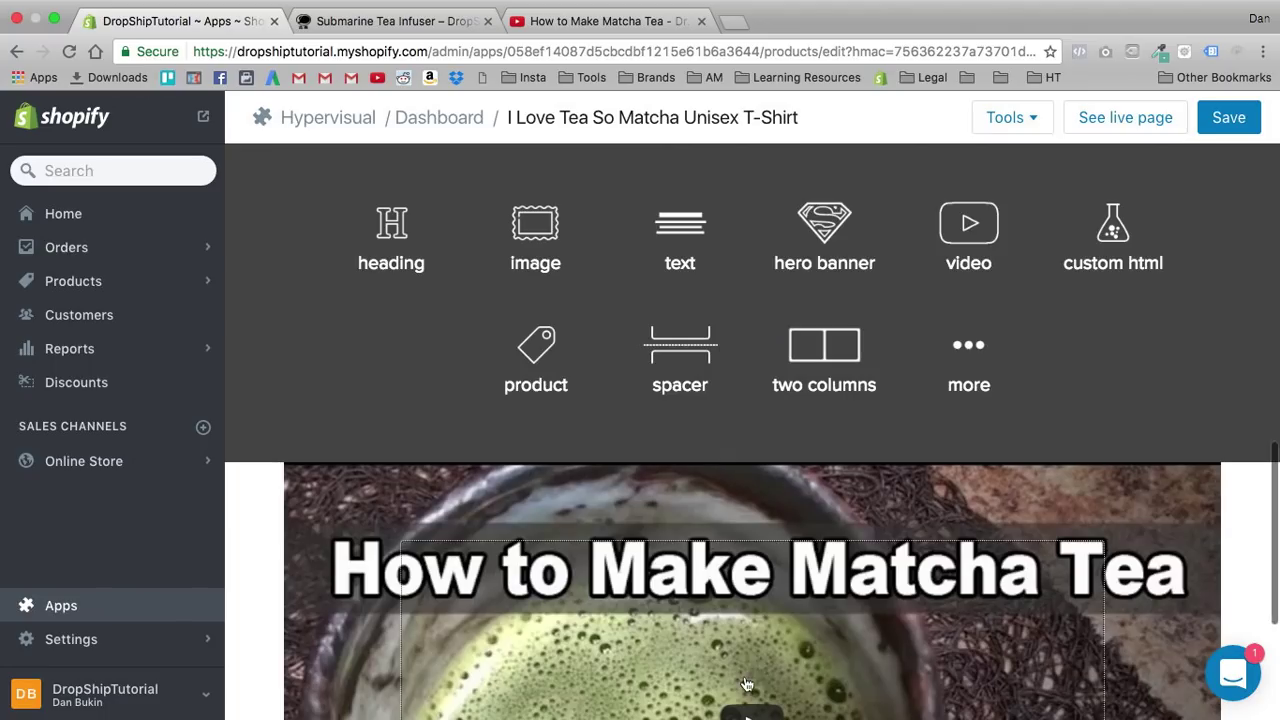
click(389, 240)
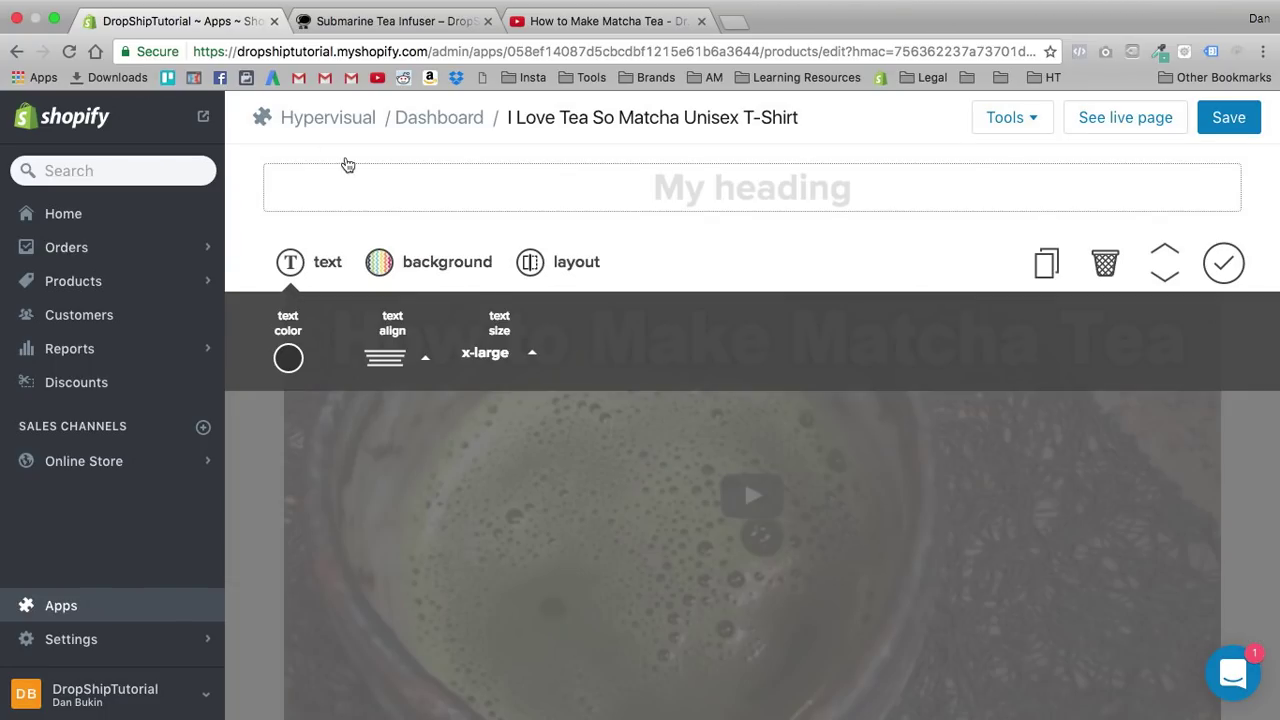
click(360, 190)
text(Lear)
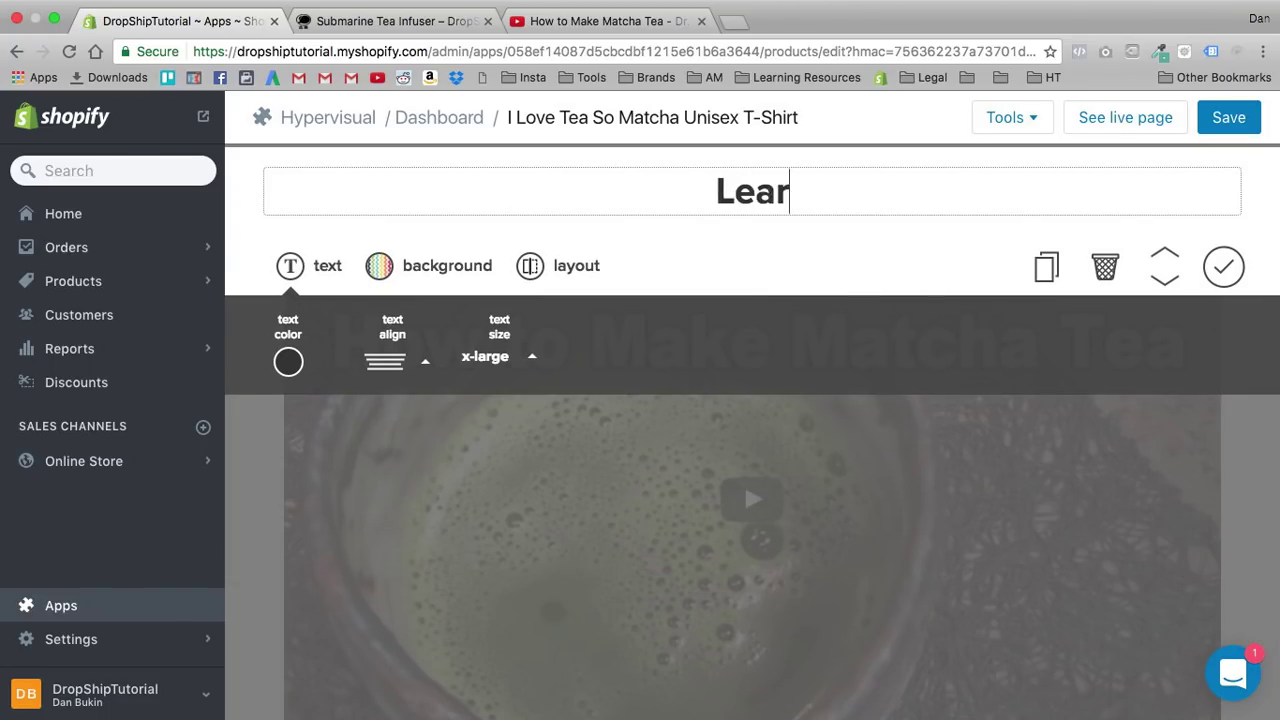
text(n More Abut)
key(BackSpace)
key(BackSpace)
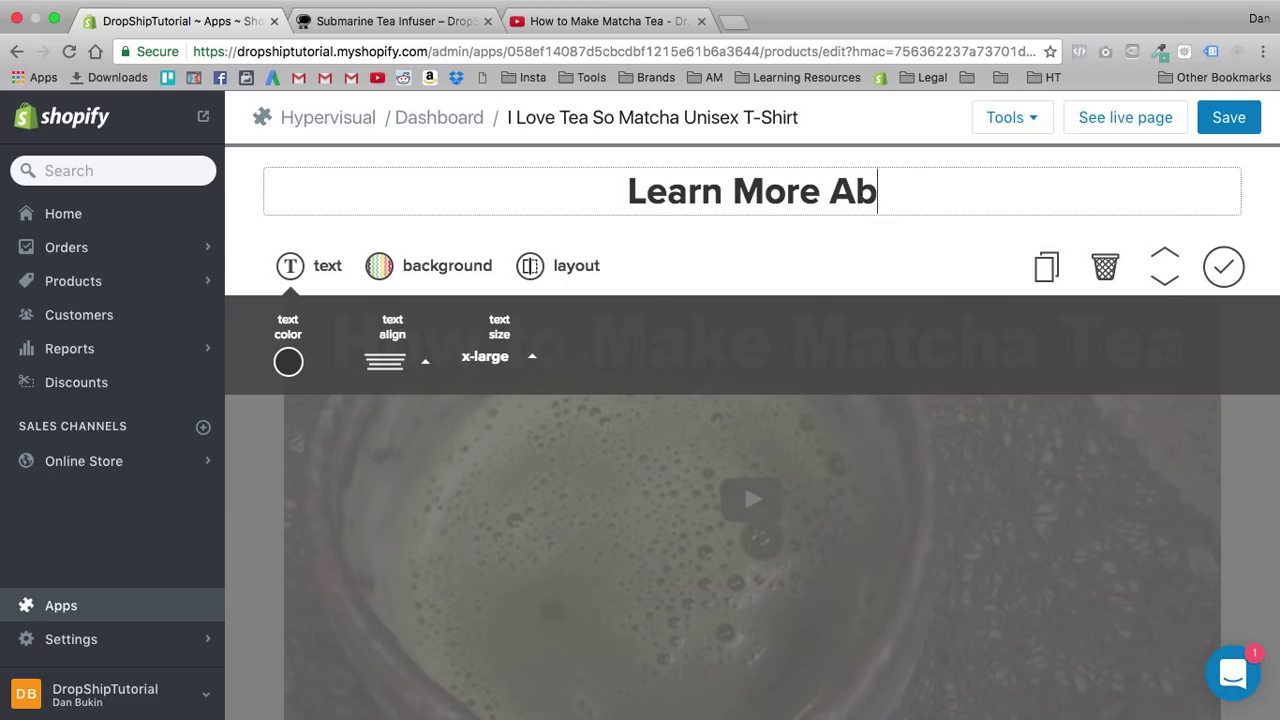
text(ot)
key(BackSpace)
text(ut )
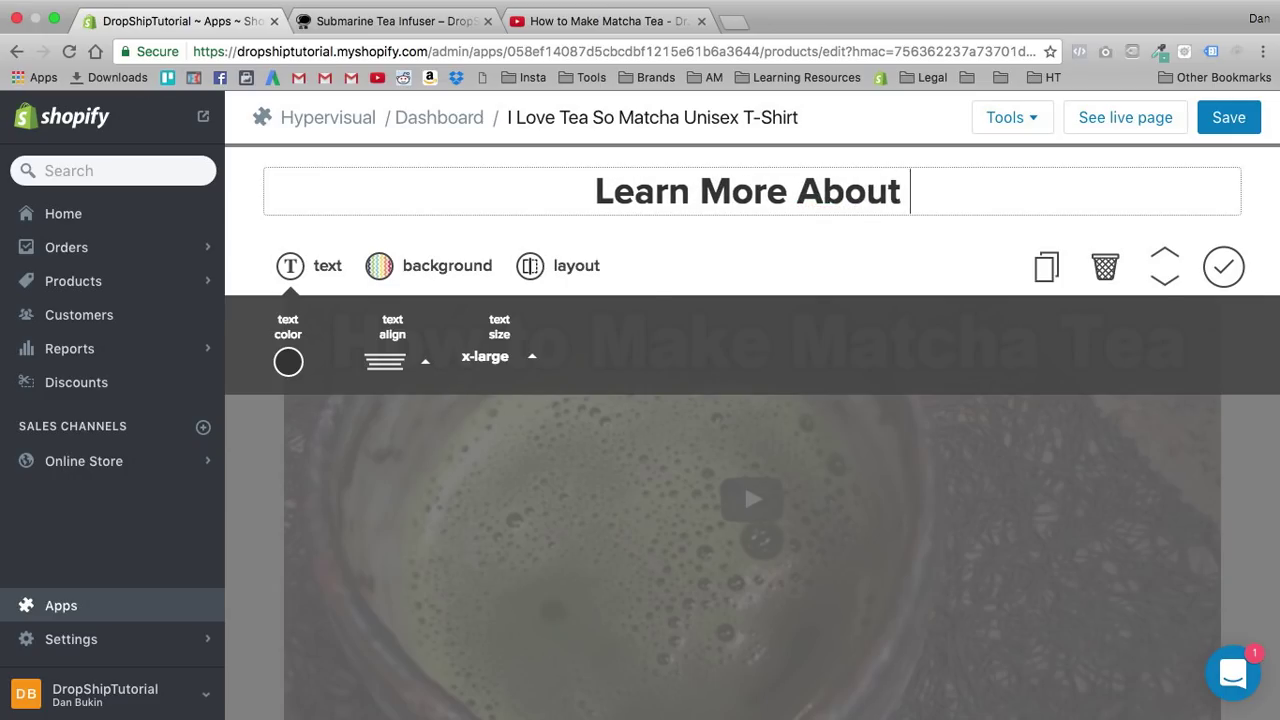
text(Matcha Tea Below!)
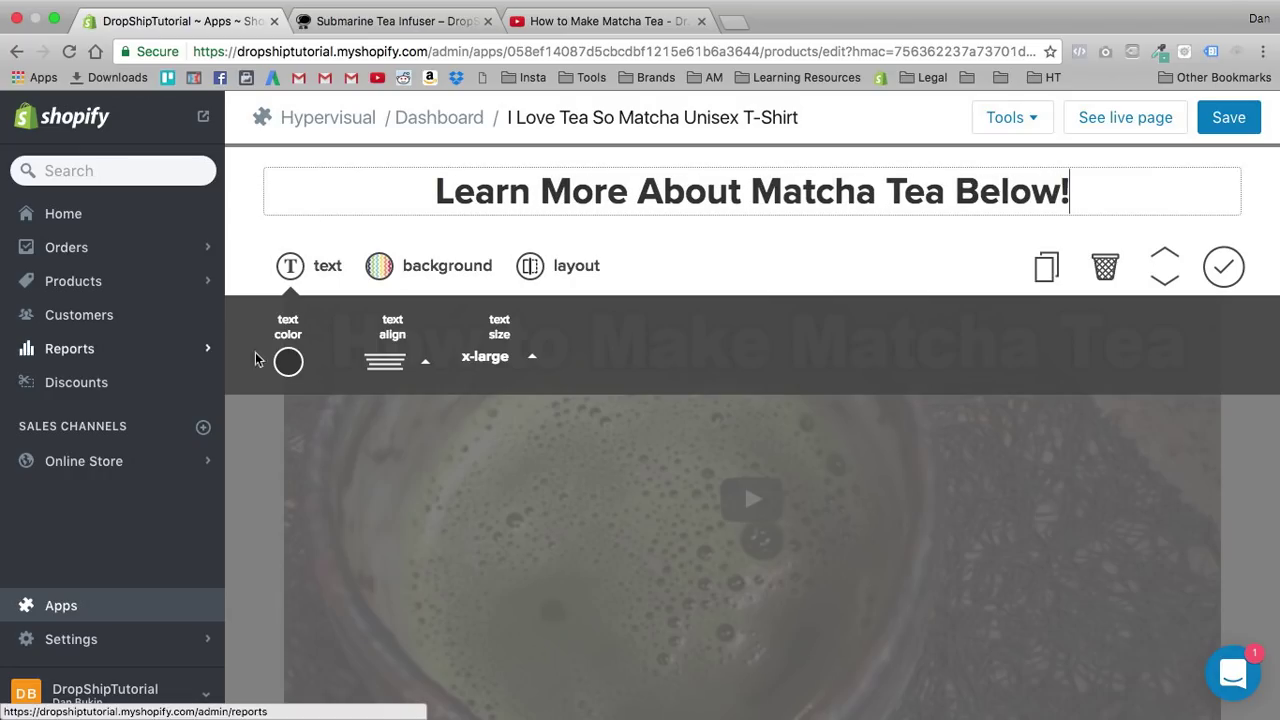
Step: Set the new heading's text color to black (#000000) and finish editing the block
click(289, 363)
click(293, 399)
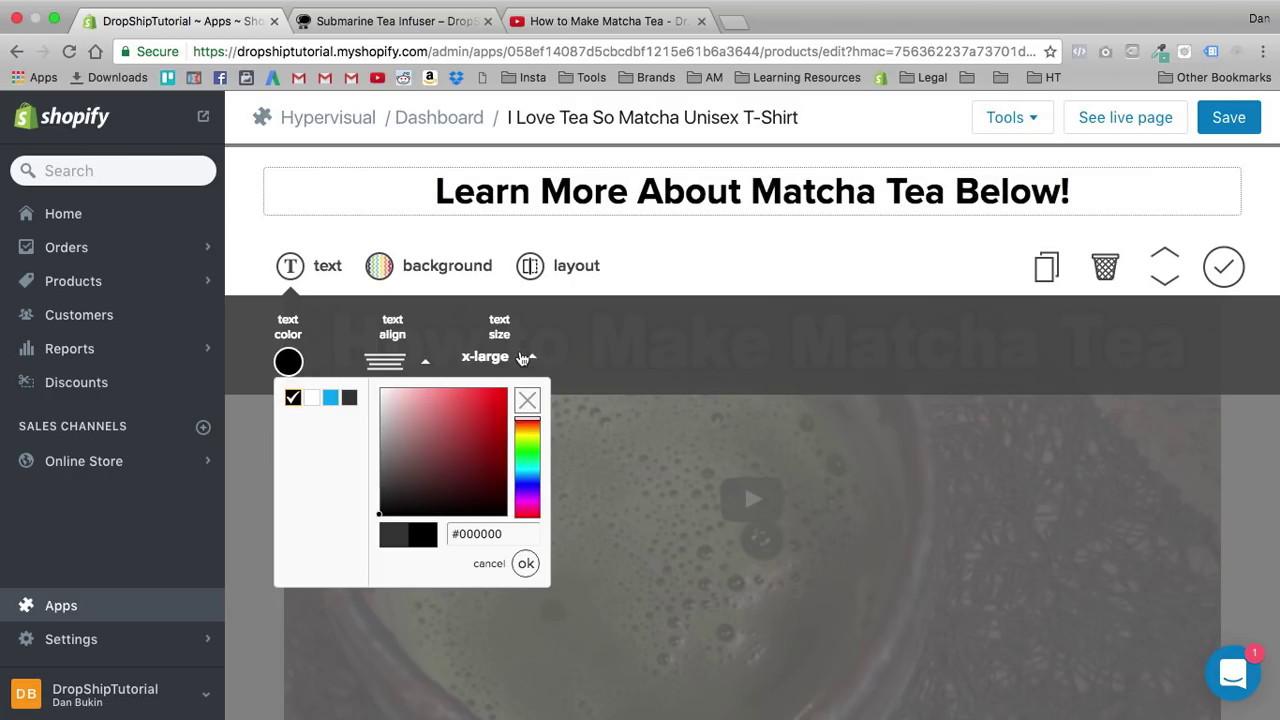
click(625, 333)
click(1224, 266)
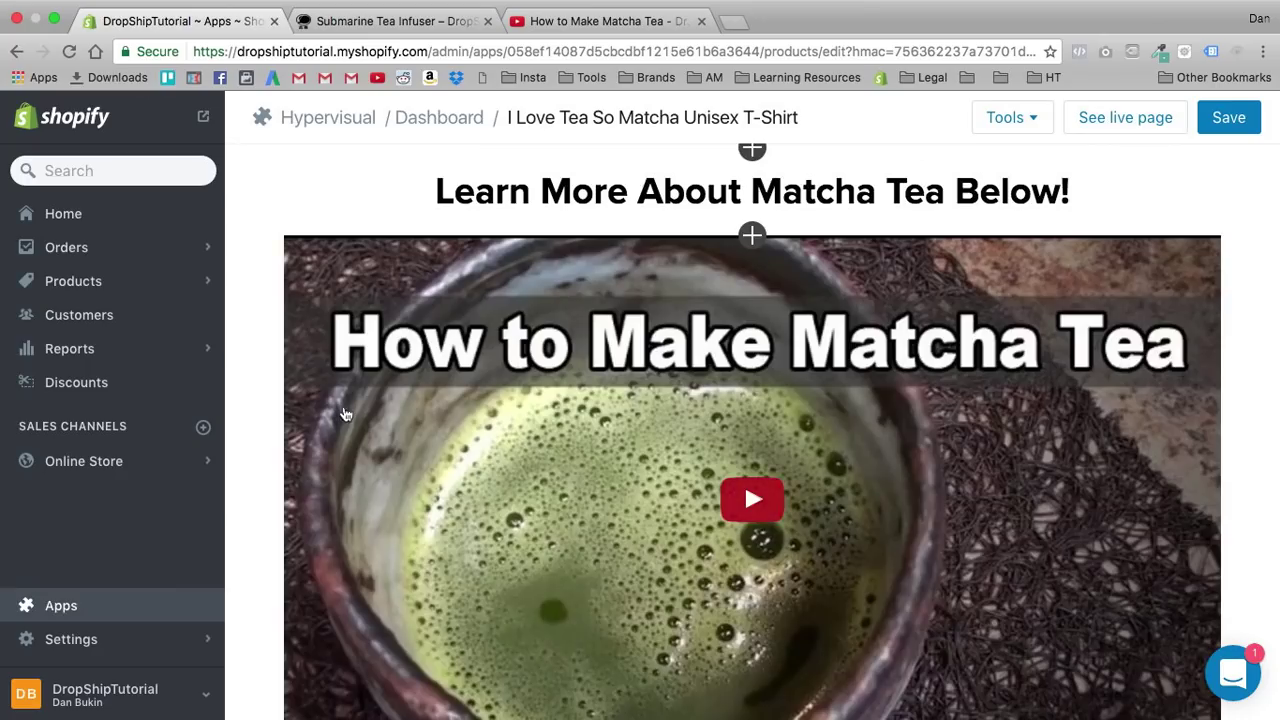
Step: Open unsplash.com in a new browser tab and search its photos for "matcha"
scroll(390, 308, up, 3)
scroll(390, 308, up, 10)
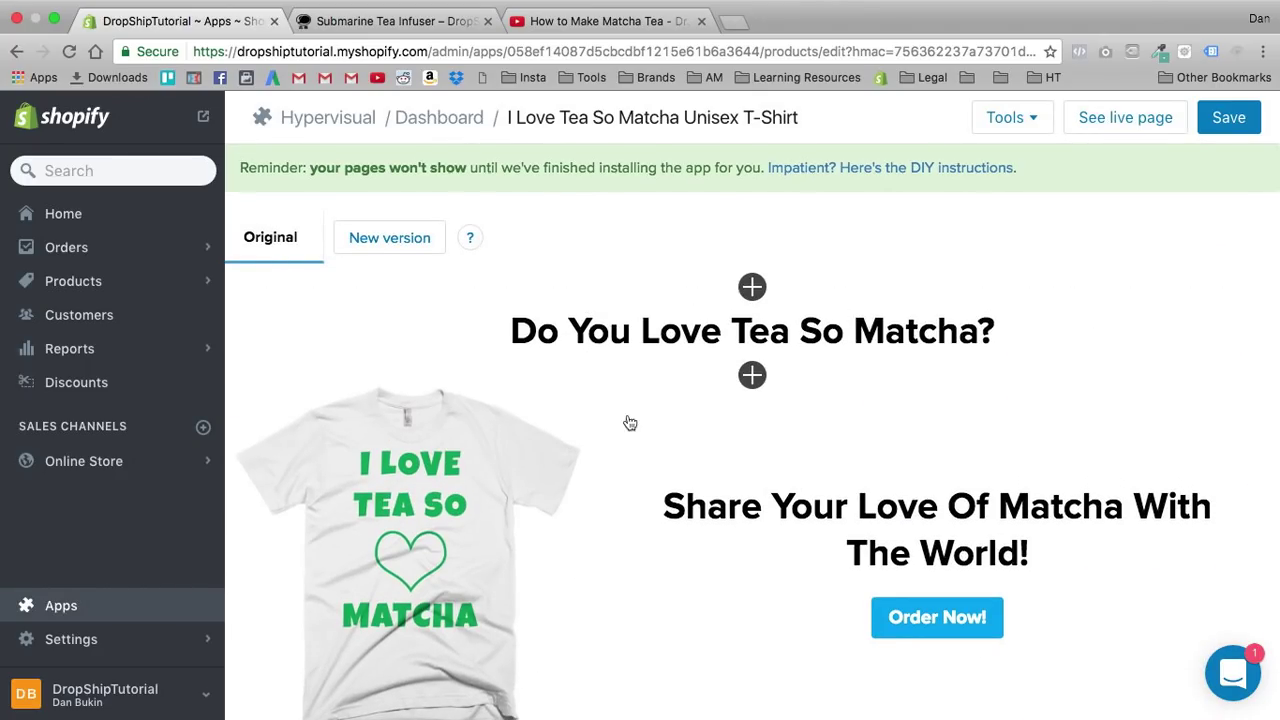
click(737, 22)
text(uns)
key(Return)
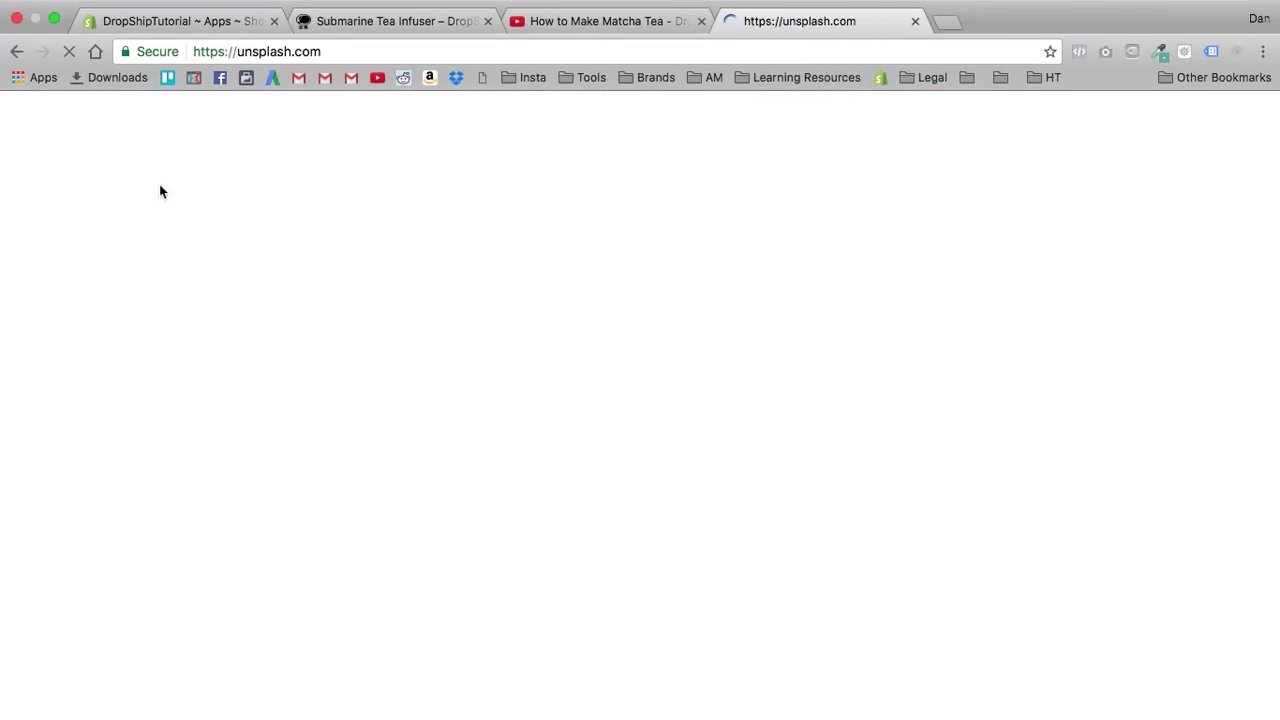
click(209, 126)
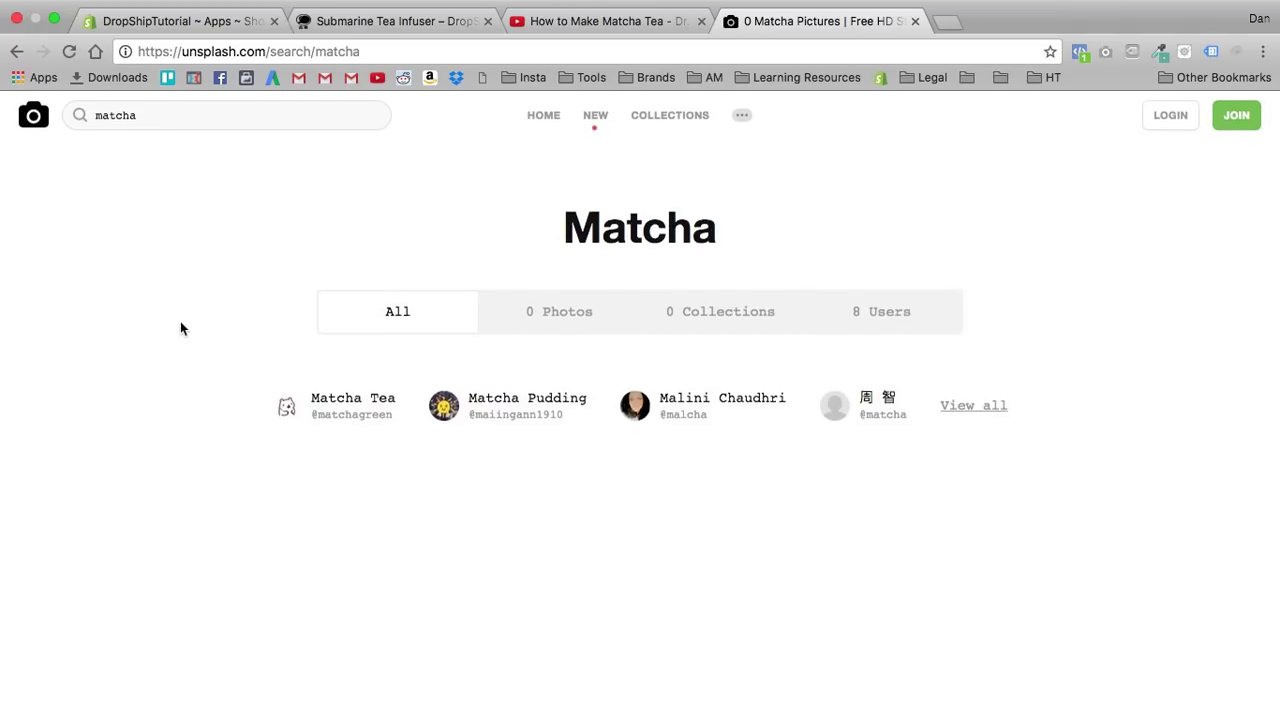
Step: Replace the Unsplash search term with "tea" and run the search
double_click(151, 128)
text(te)
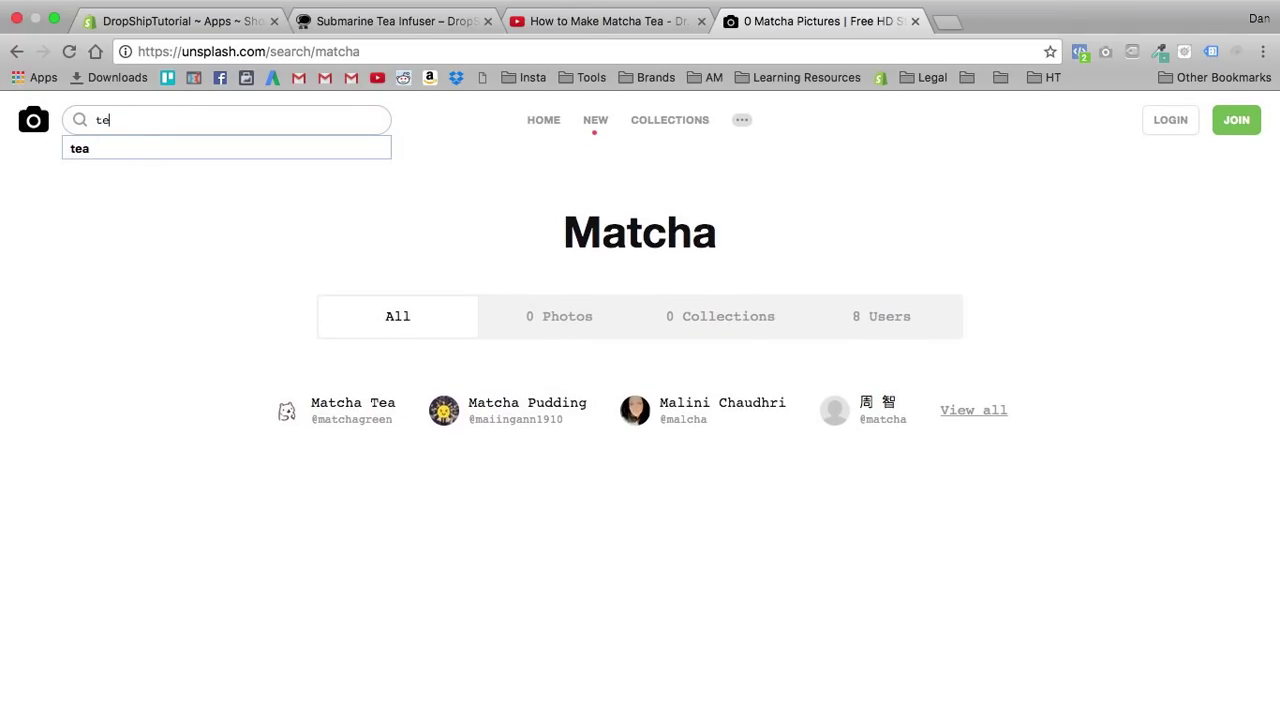
text(a)
key(Return)
Step: Find the photo of a glass teapot beside yellow flowers in the tea results, open it and download it
scroll(277, 371, down, 3)
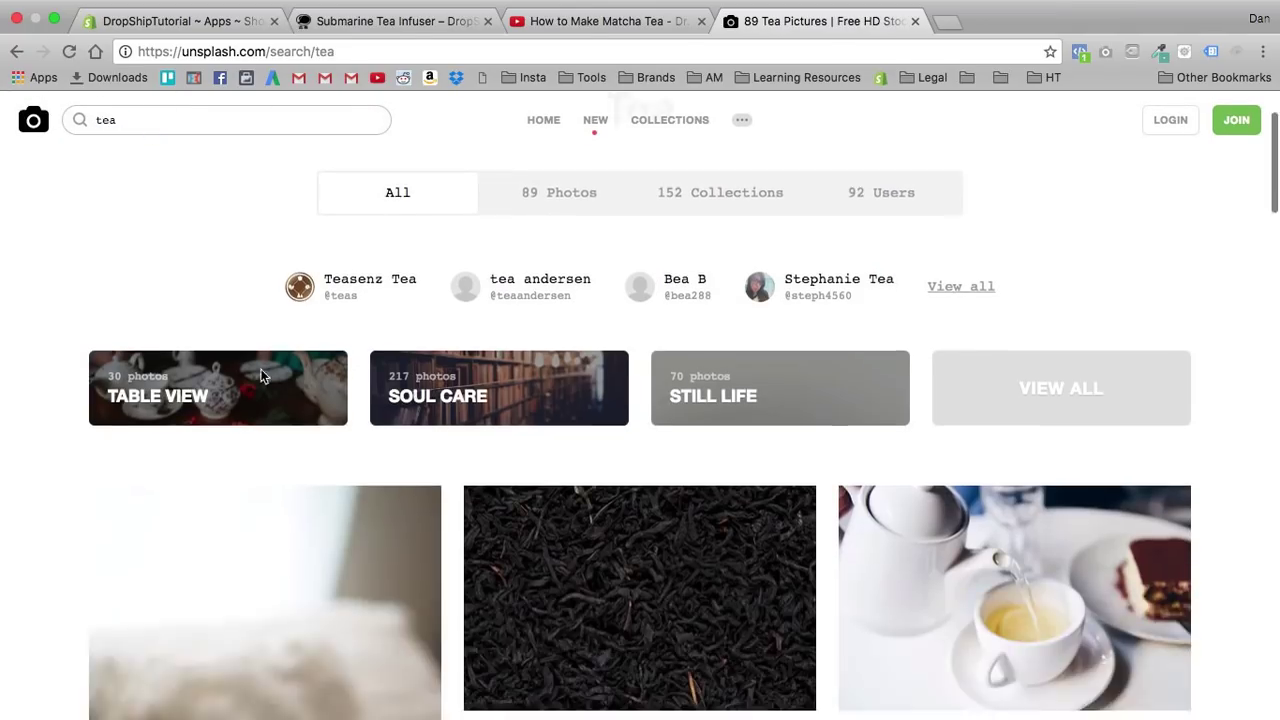
scroll(450, 380, down, 1)
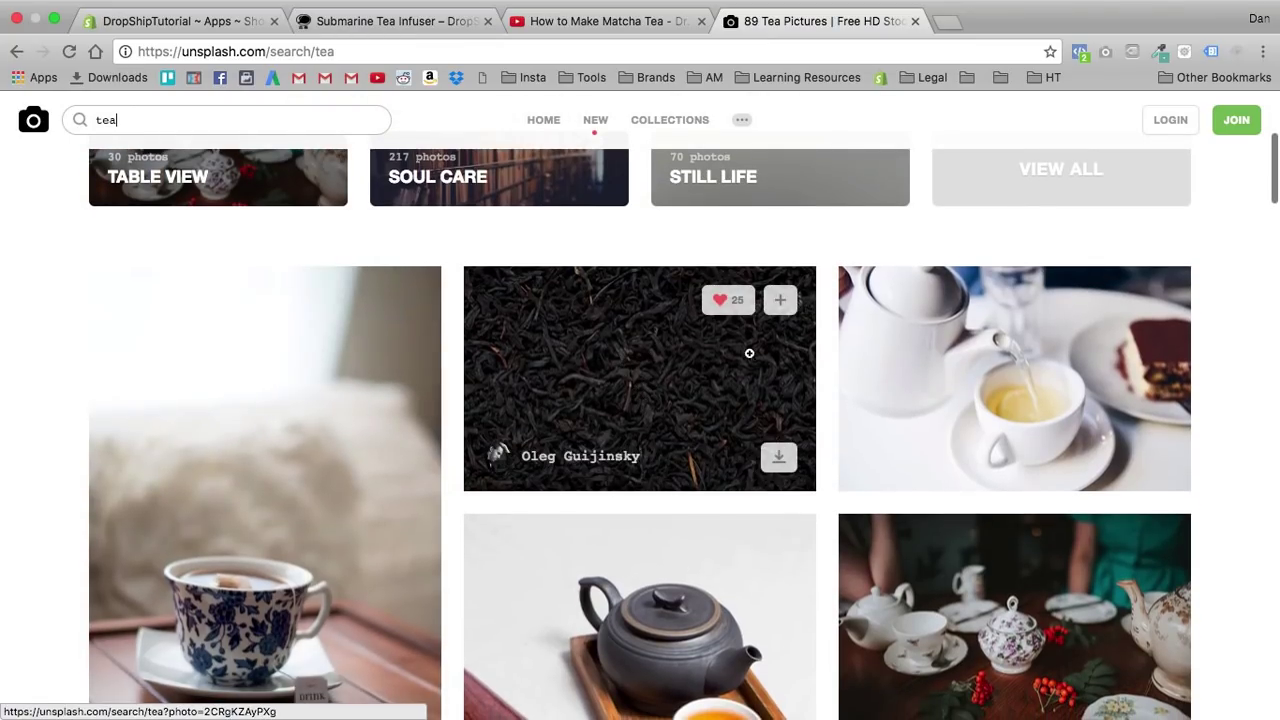
scroll(650, 352, down, 2)
scroll(557, 354, down, 1)
scroll(694, 323, down, 4)
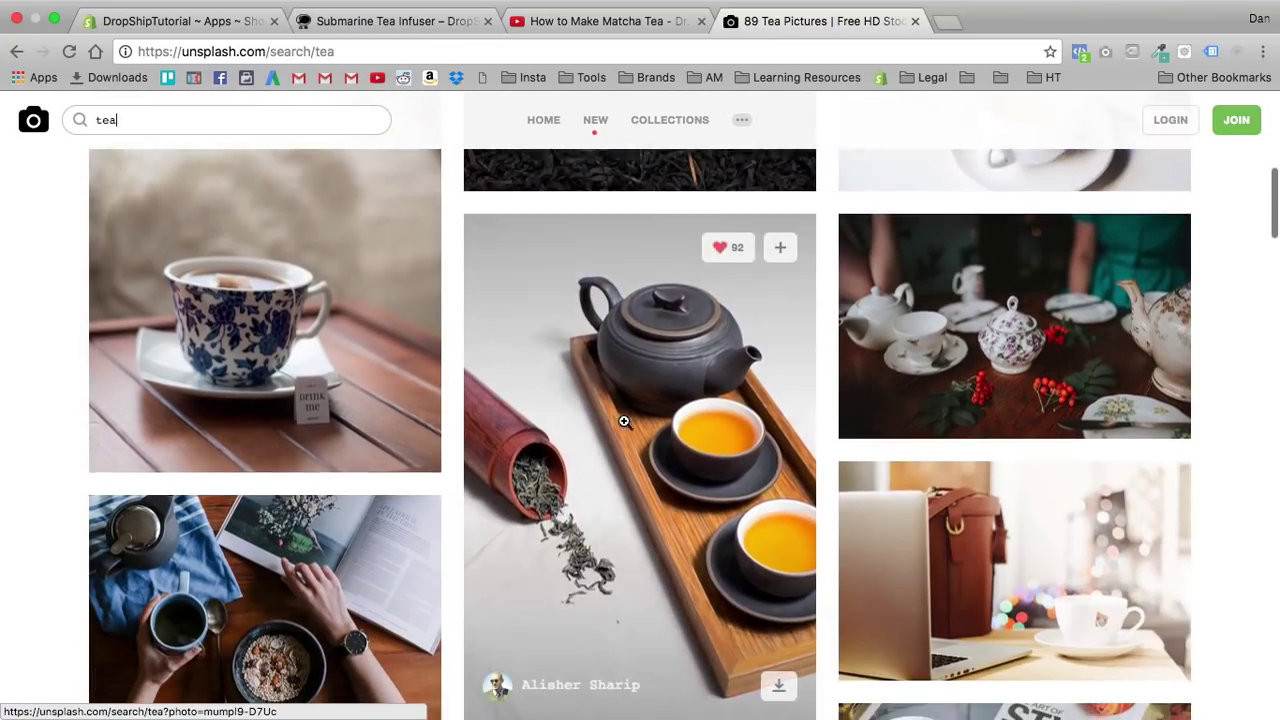
scroll(735, 419, down, 3)
scroll(737, 423, down, 2)
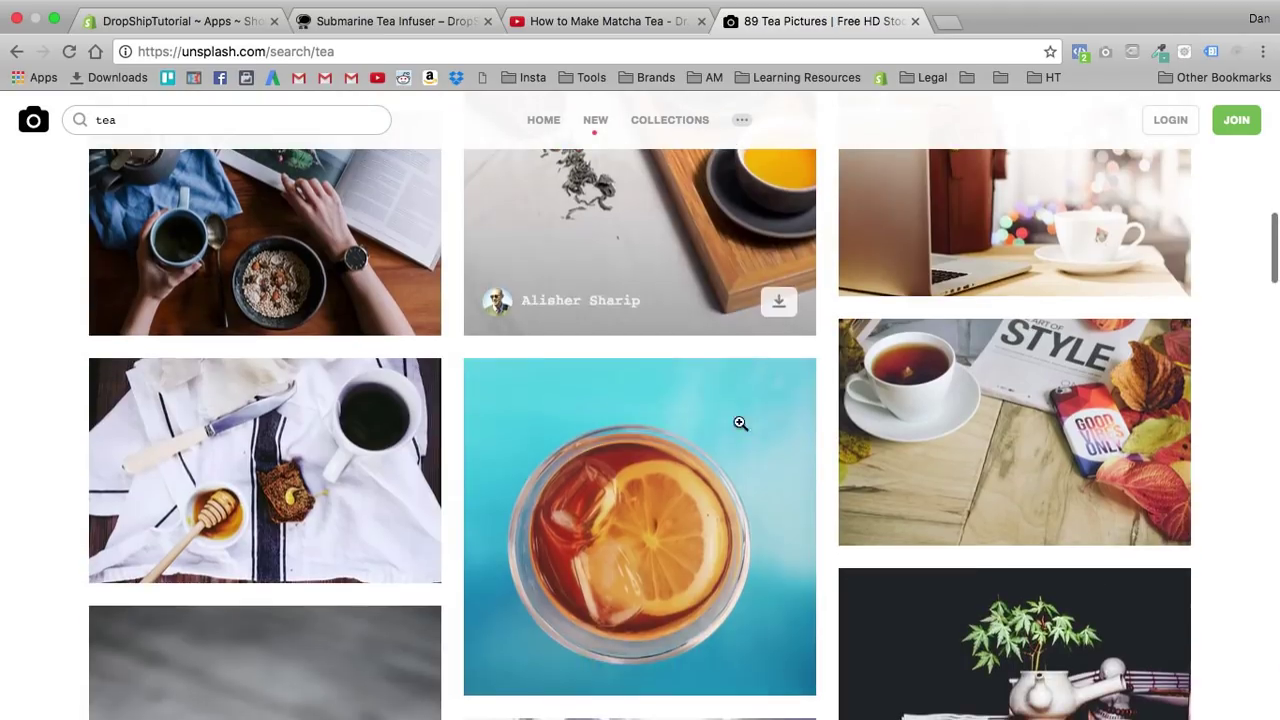
scroll(730, 395, down, 5)
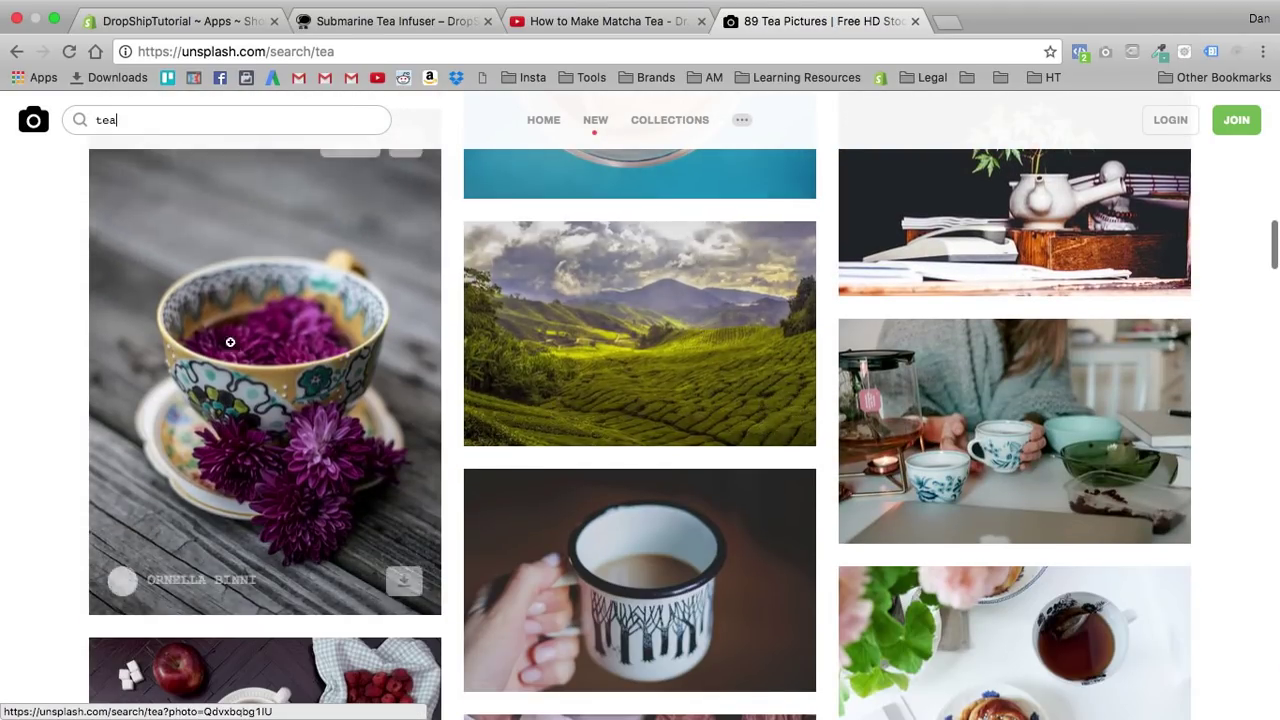
scroll(648, 344, down, 4)
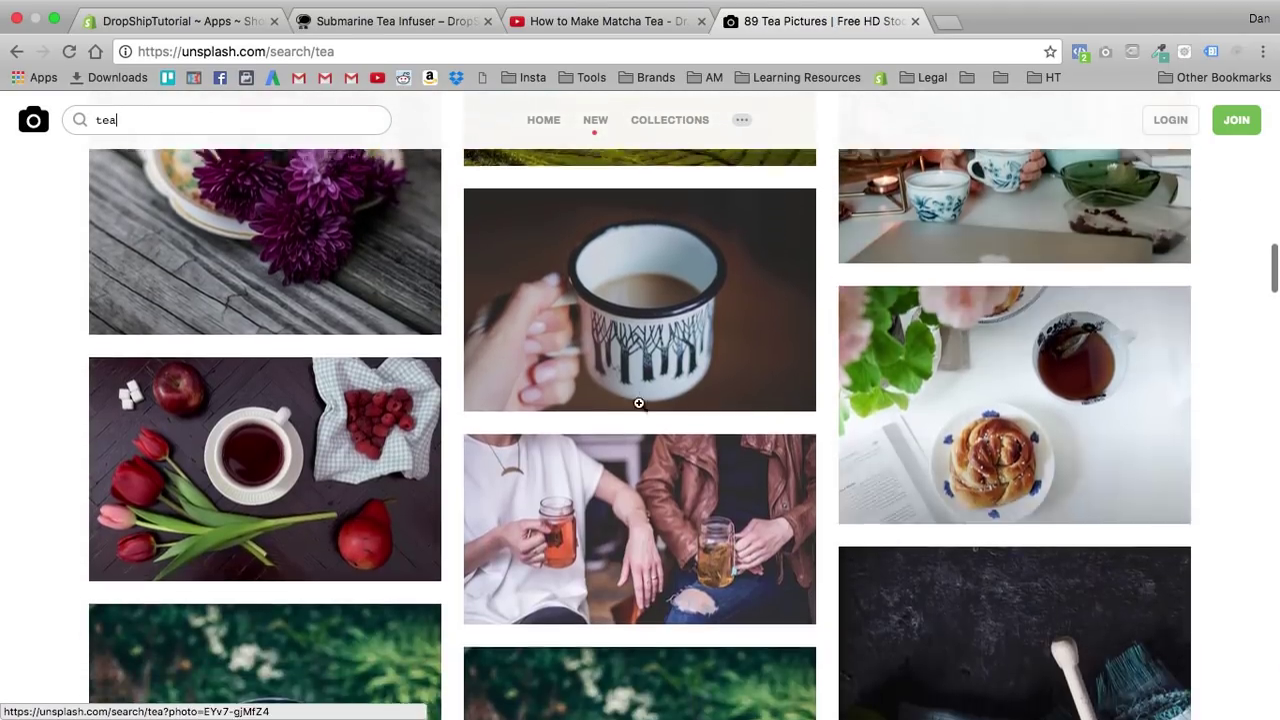
scroll(581, 369, down, 4)
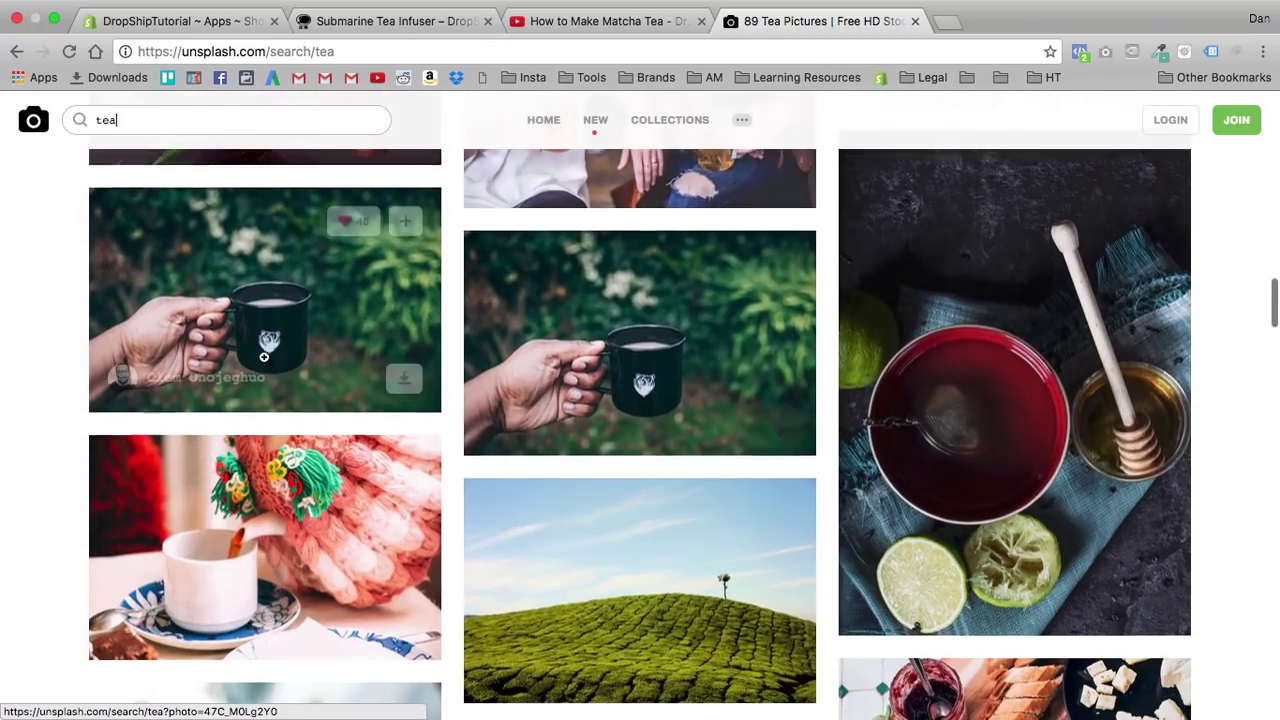
scroll(673, 345, down, 5)
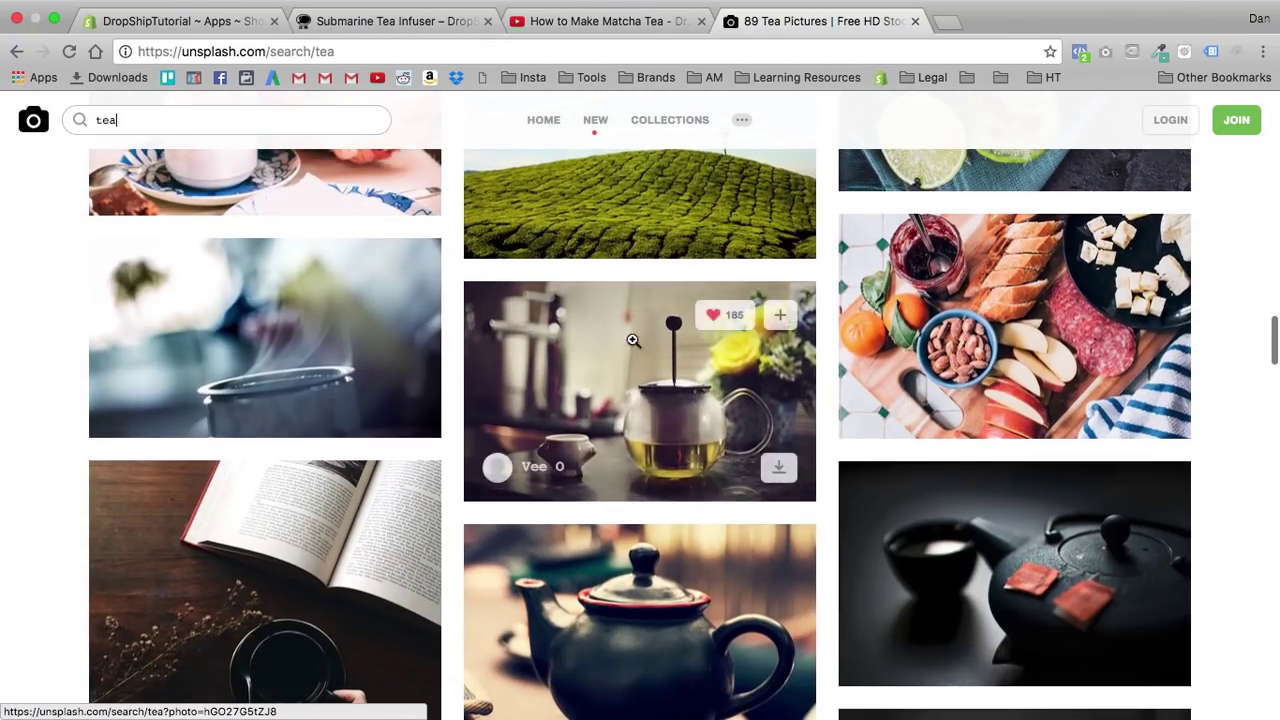
scroll(632, 340, down, 1)
click(623, 337)
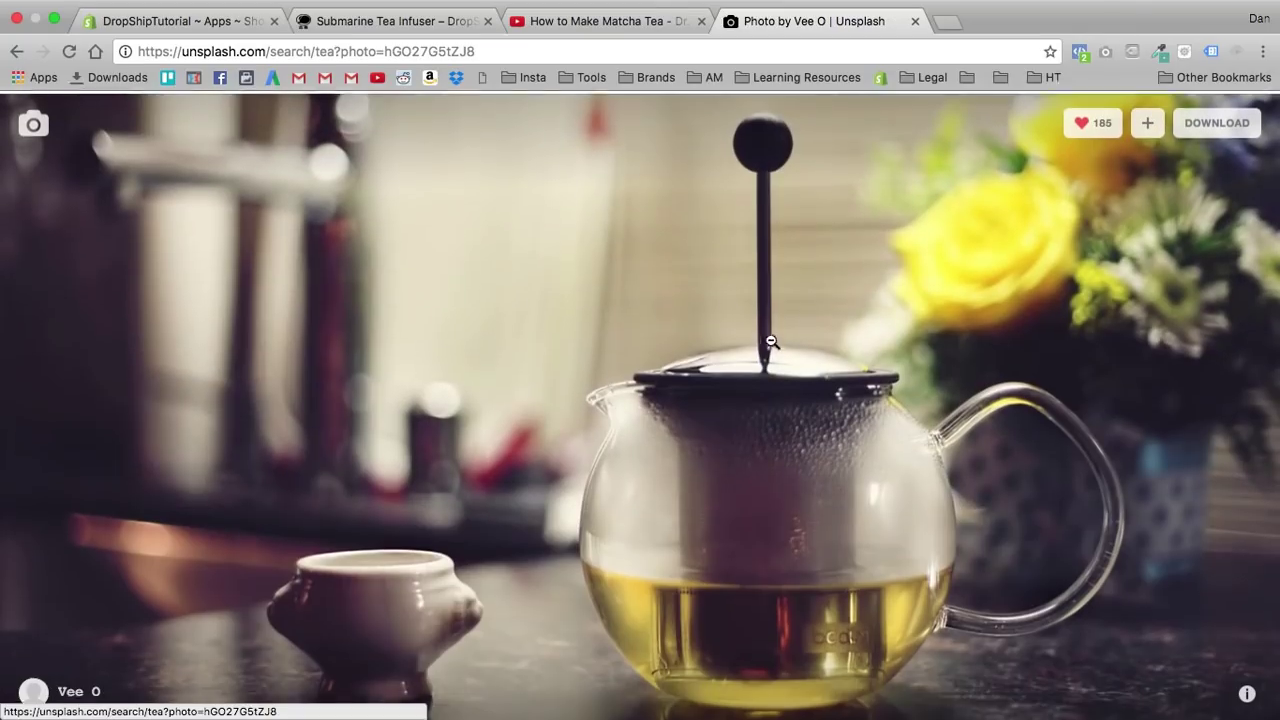
click(1217, 120)
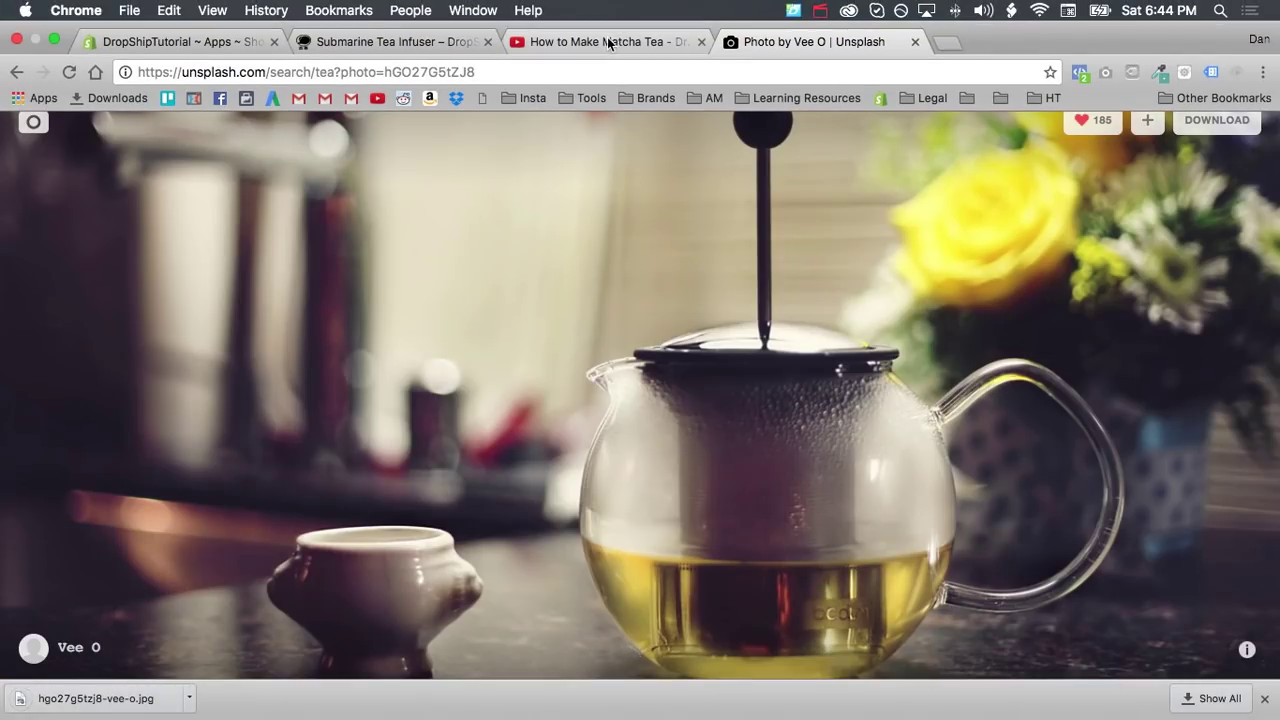
Step: Return to the Hypervisual page editor and add a hero banner block above the "Do You Love Tea So Matcha?" heading
click(610, 41)
click(180, 41)
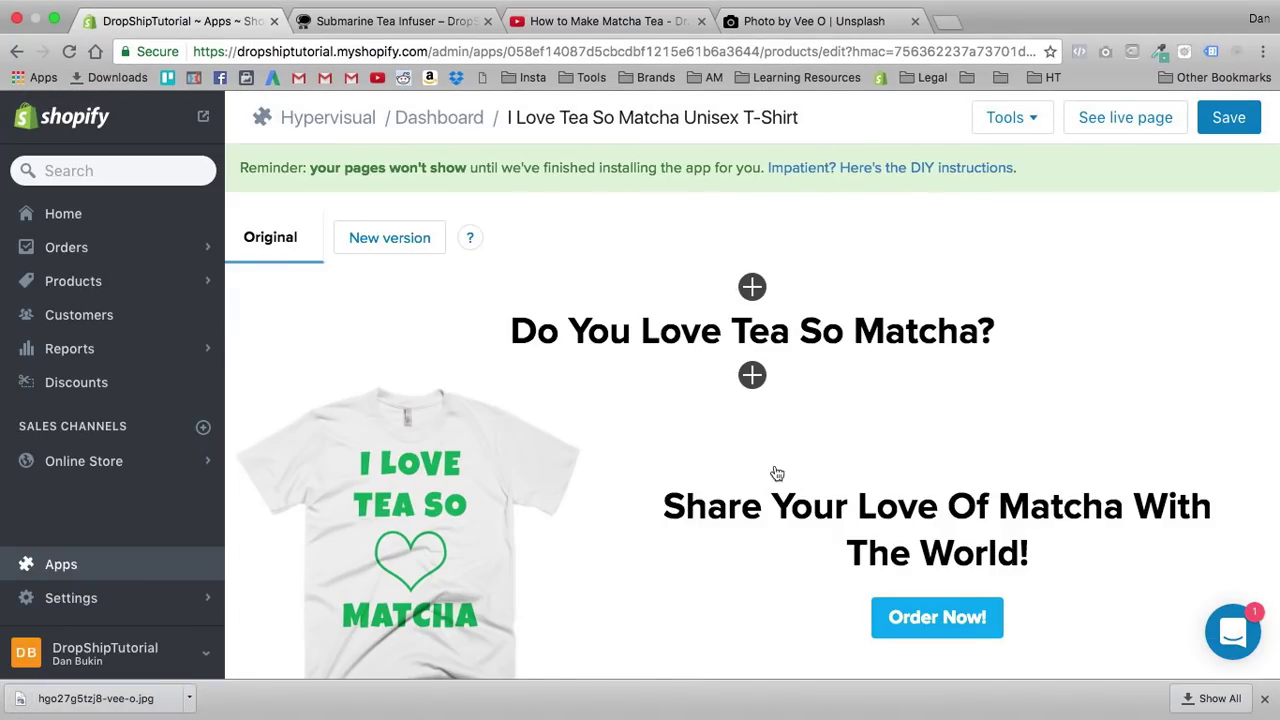
click(751, 287)
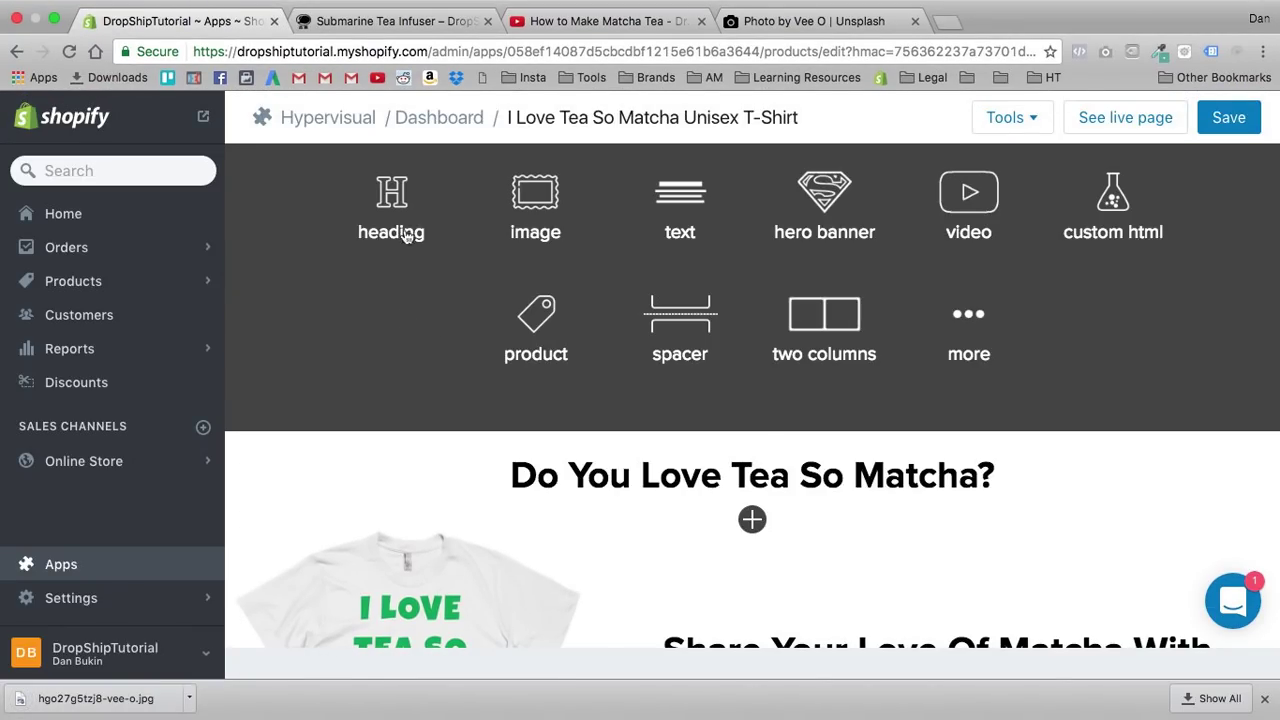
click(829, 232)
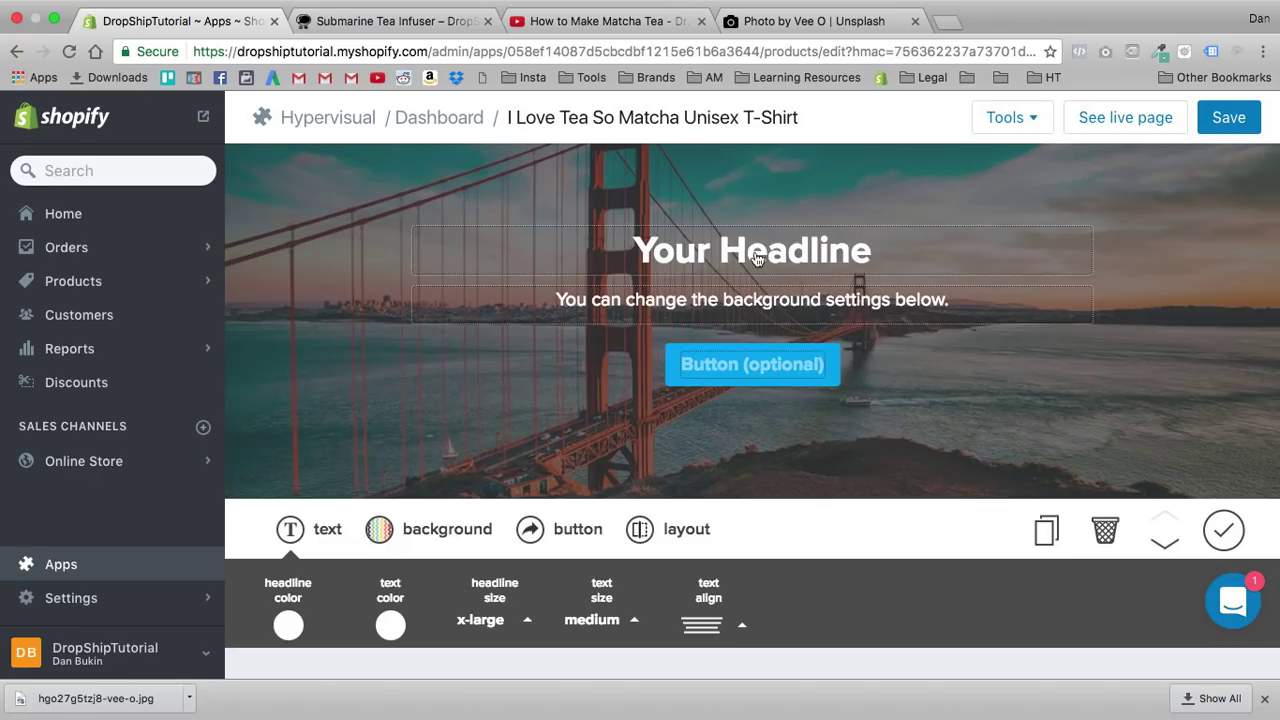
Step: Replace the hero banner's placeholder headline with "I LOVE MATCHA TEA"
scroll(712, 215, down, 1)
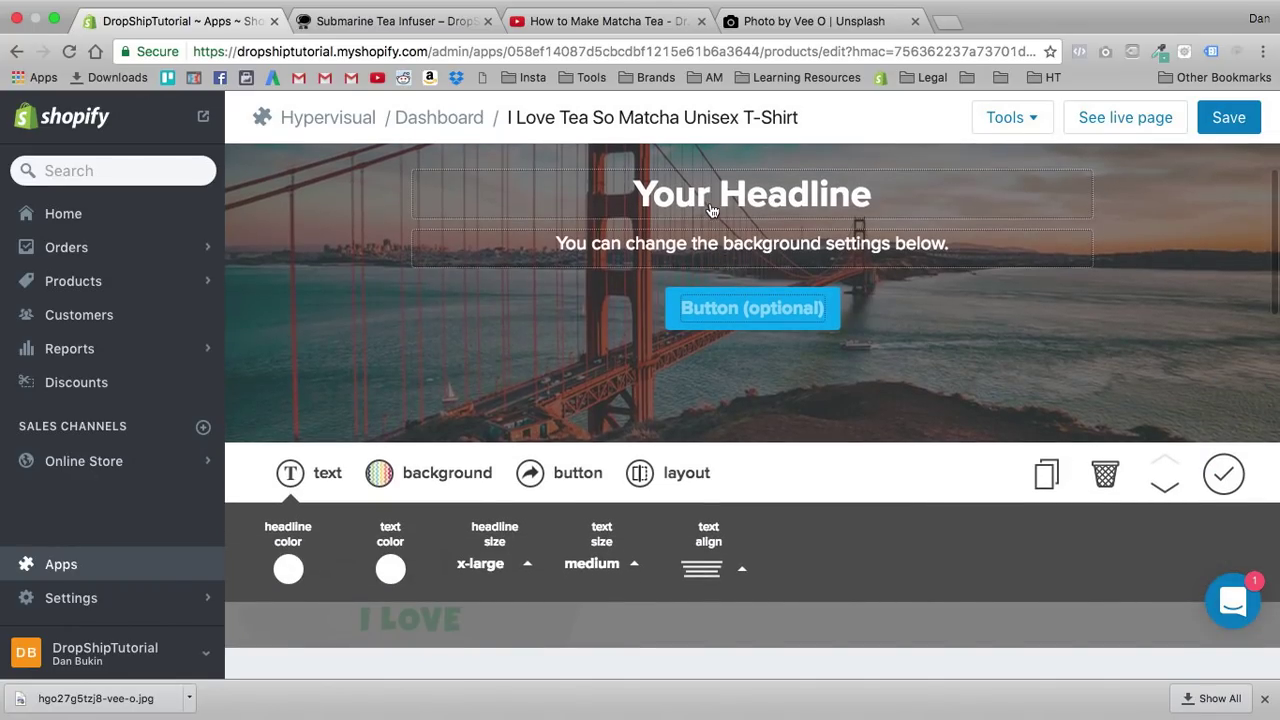
triple_click(710, 208)
text(I)
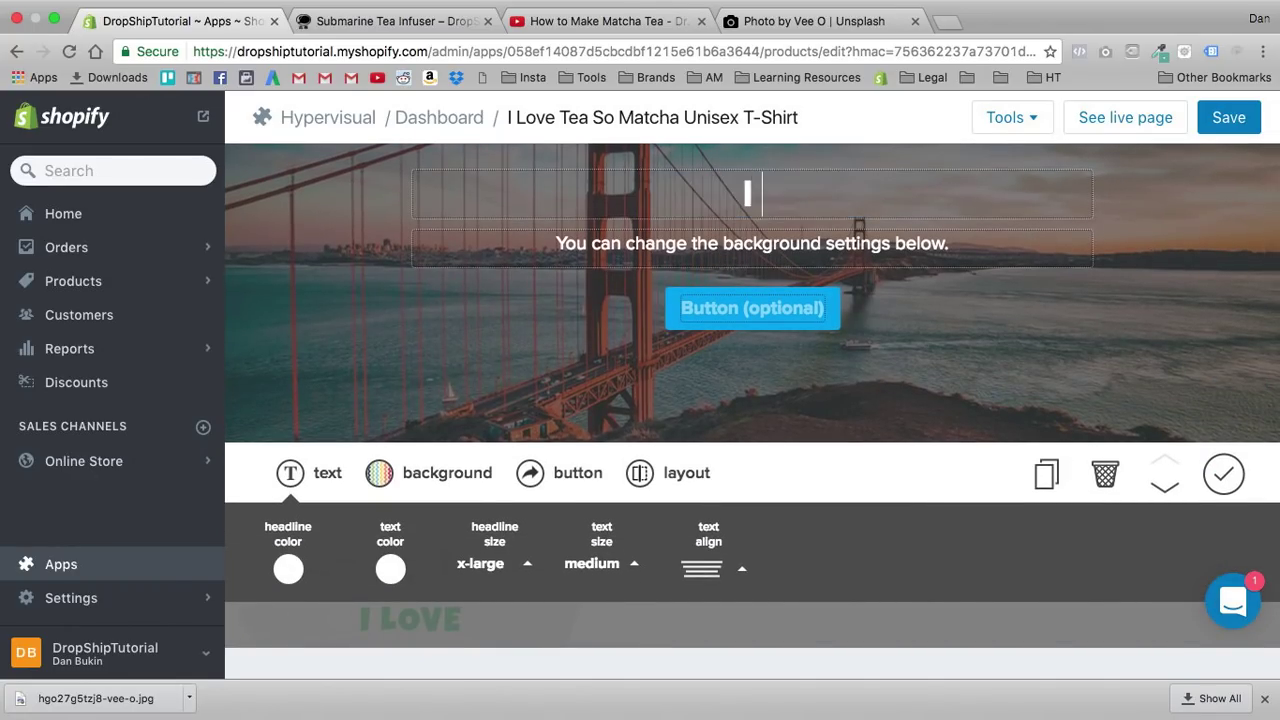
text( LOVE MATCHA TEA)
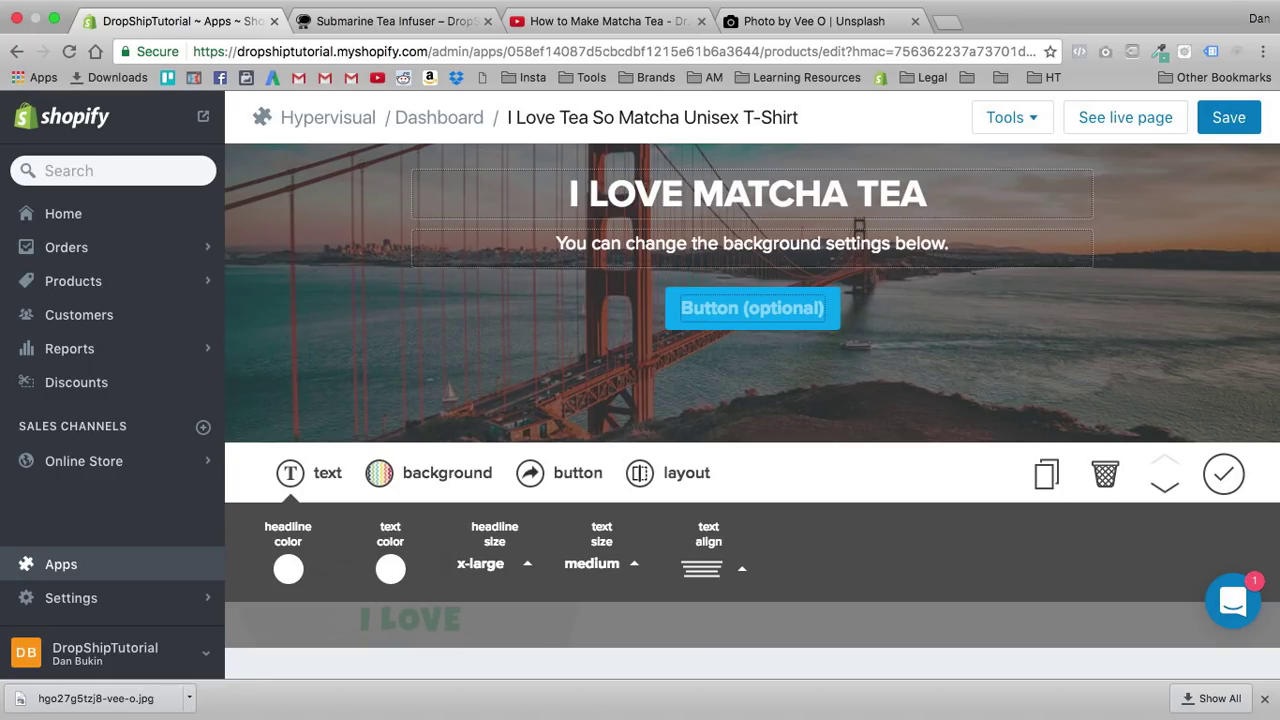
scroll(657, 270, down, 4)
scroll(657, 400, up, 4)
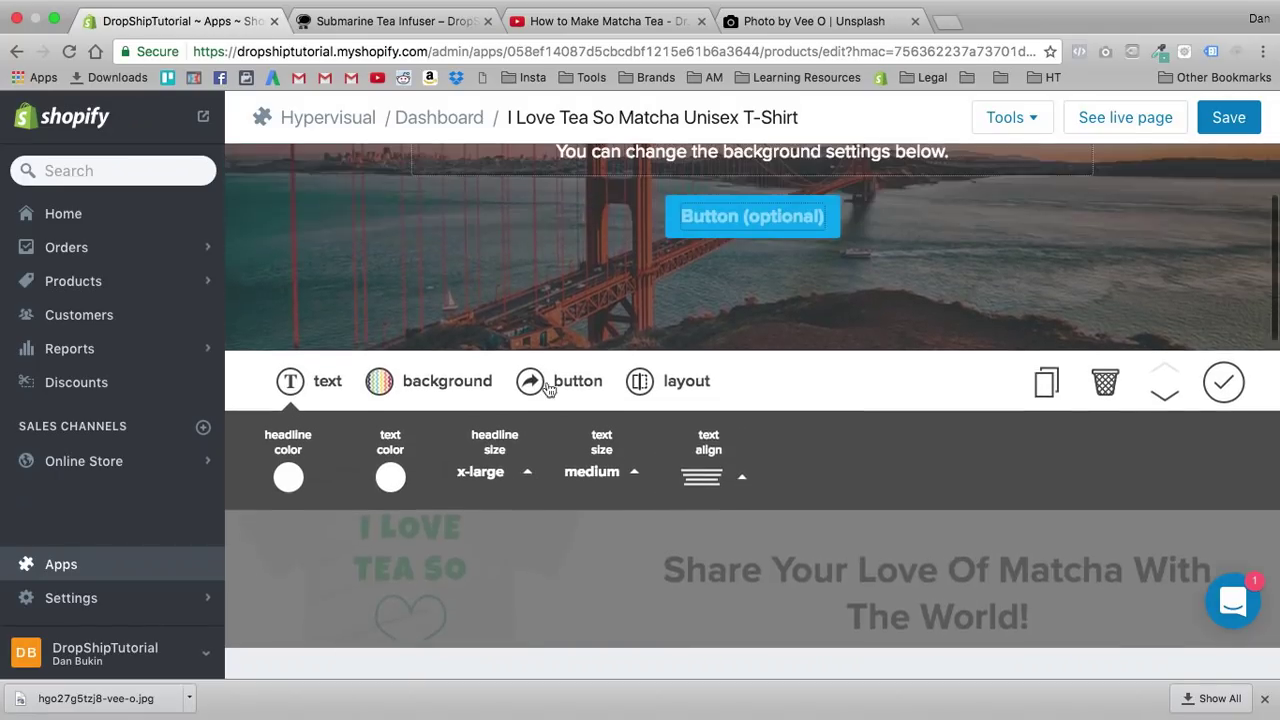
Step: Reword the end of the hero banner's headline so it reads "I LOVE TEA SO MATCHA!"
shift+click(688, 220)
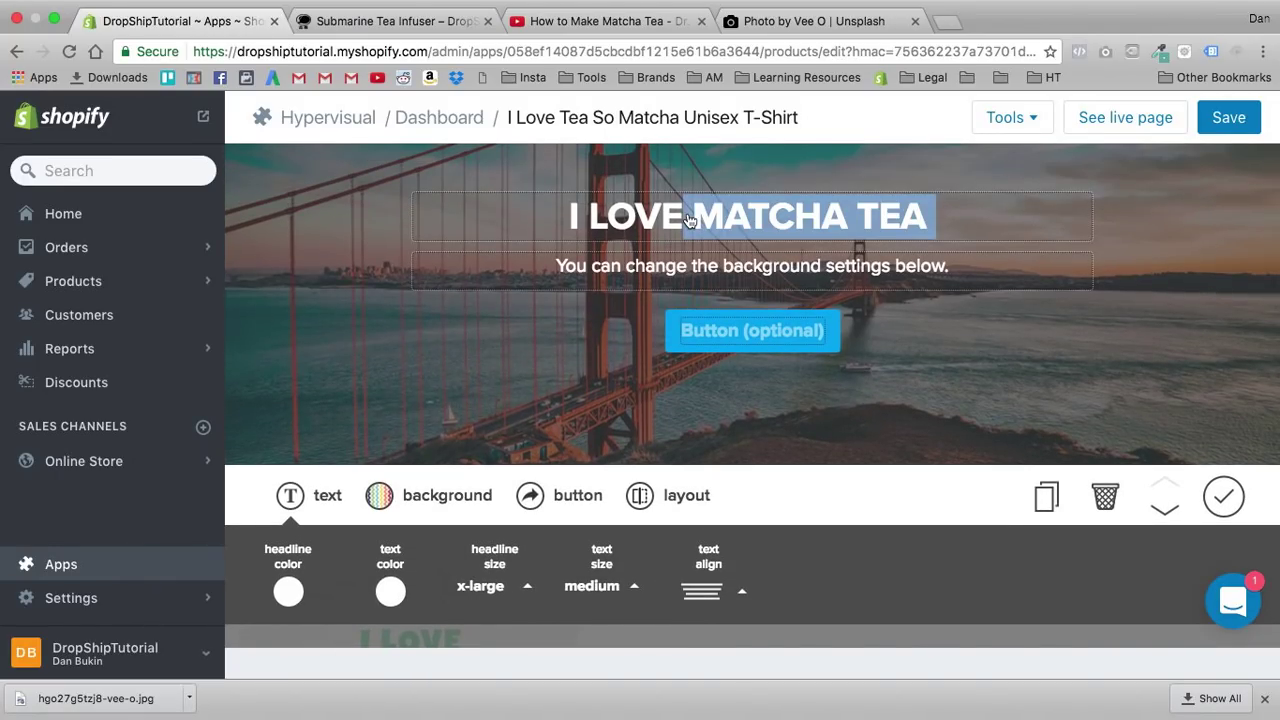
key(BackSpace)
text(Te)
key(BackSpace)
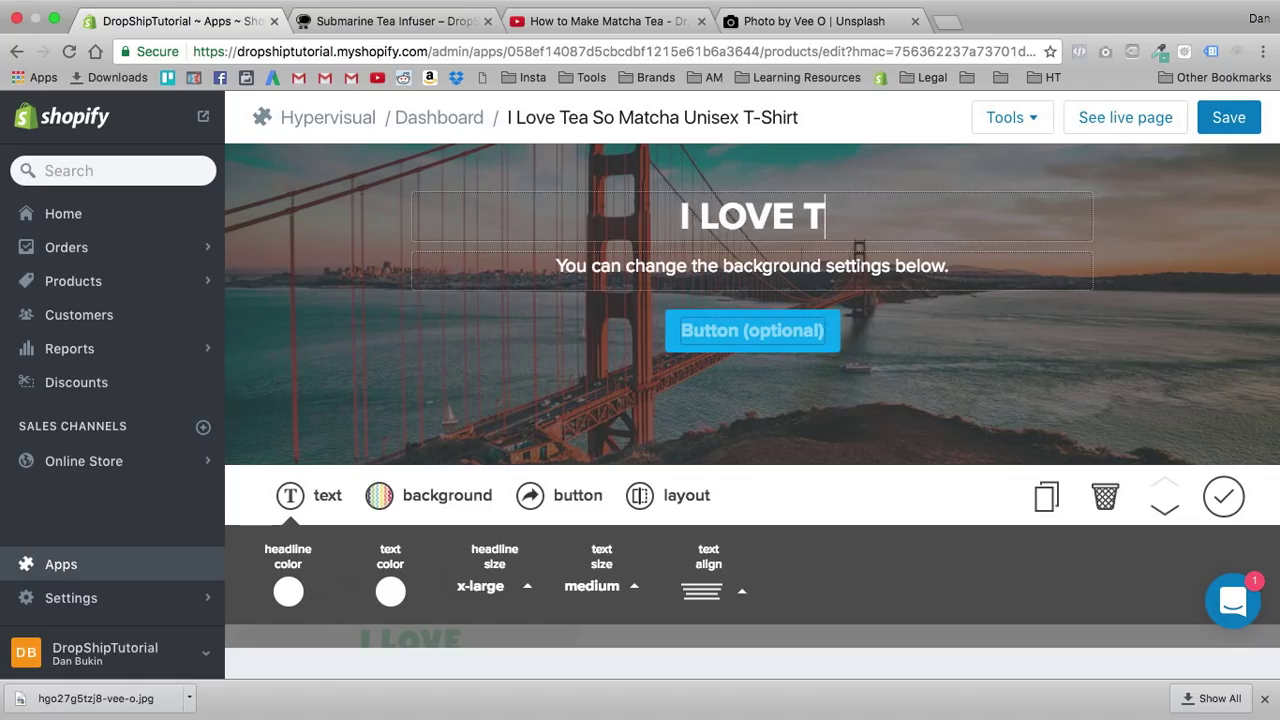
text(EA SO MATCHA!)
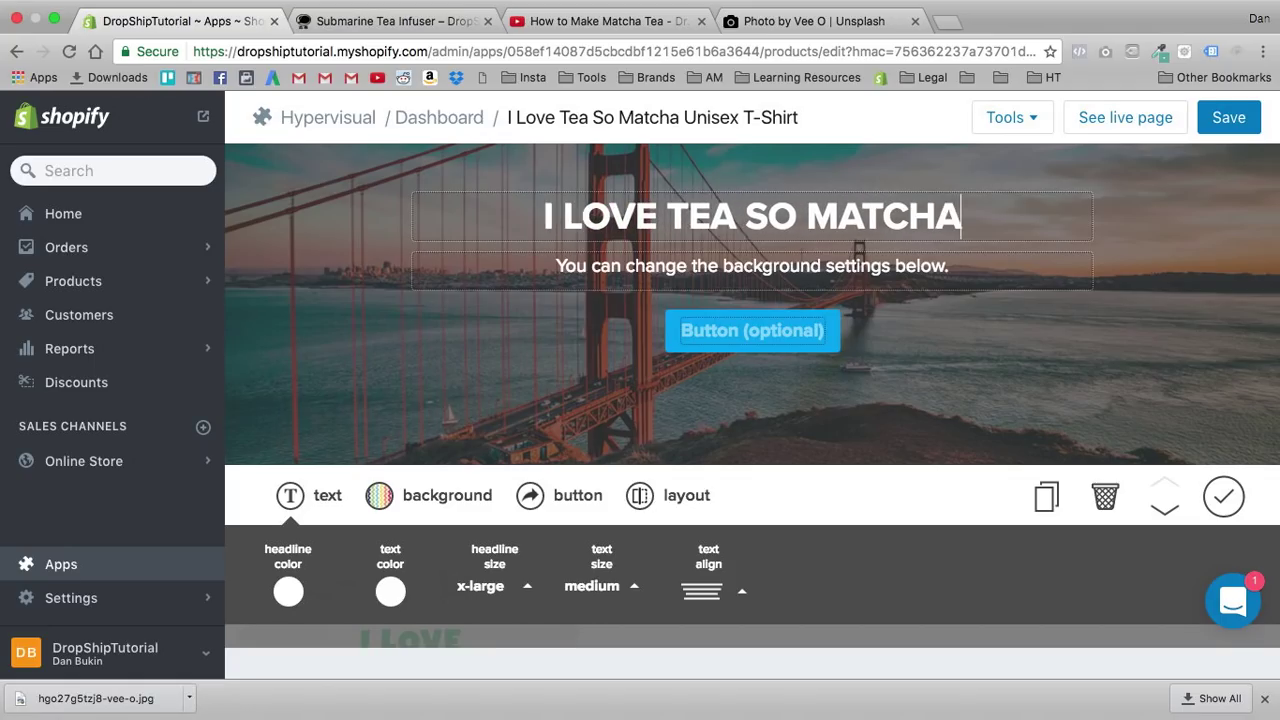
Step: Delete the placeholder description text beneath the hero banner's headline
click(686, 261)
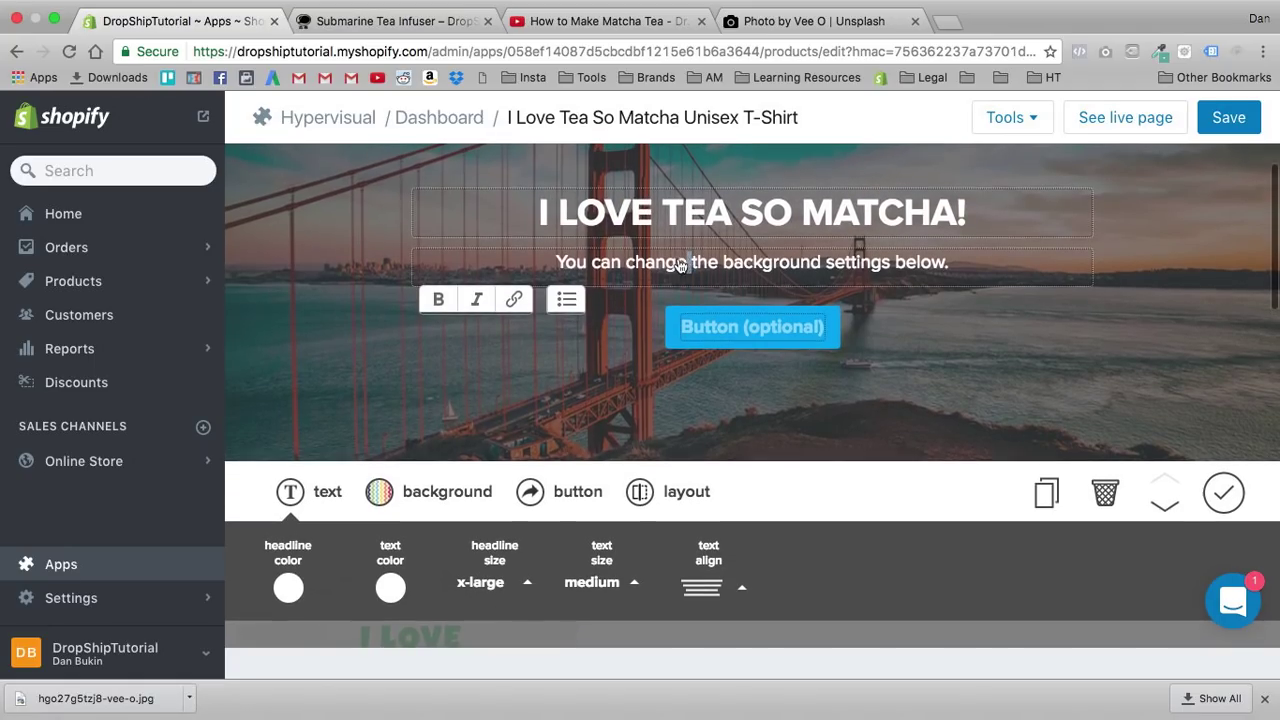
triple_click(700, 272)
key(BackSpace)
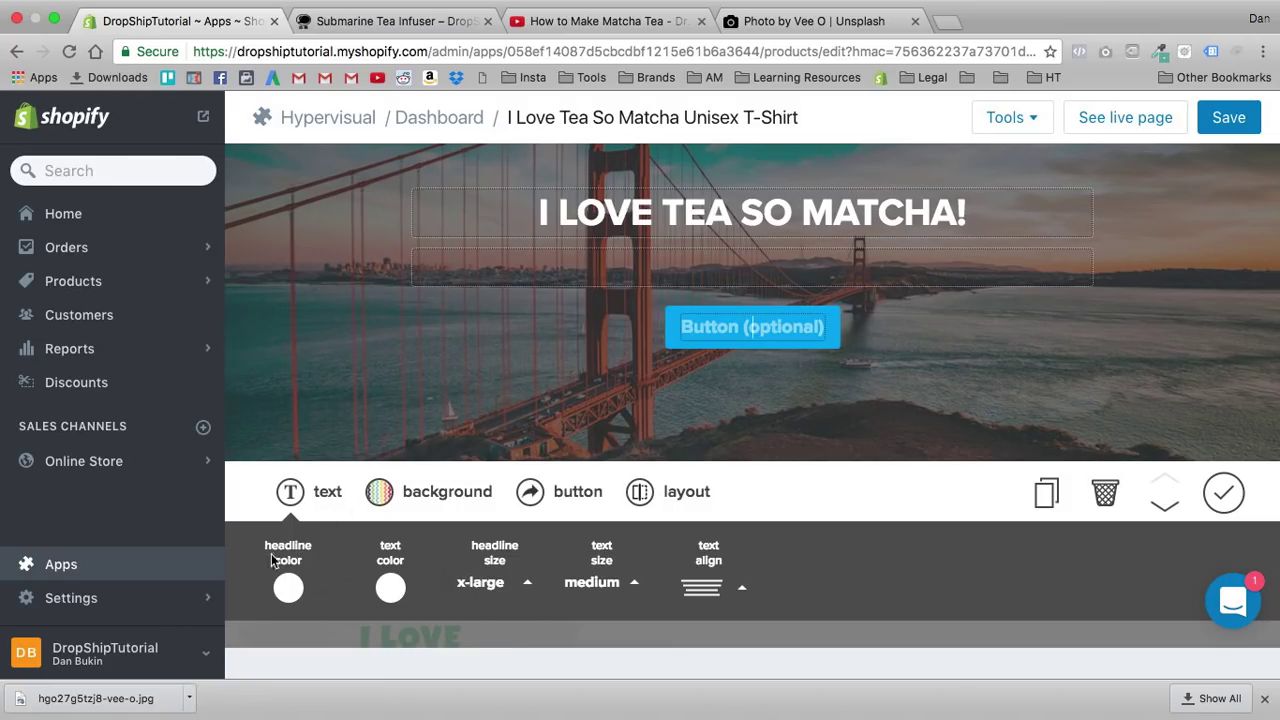
Step: Replace the hero banner's background image with the downloaded teapot photo hgo27g5tzj8-vee-o.jpg
click(400, 495)
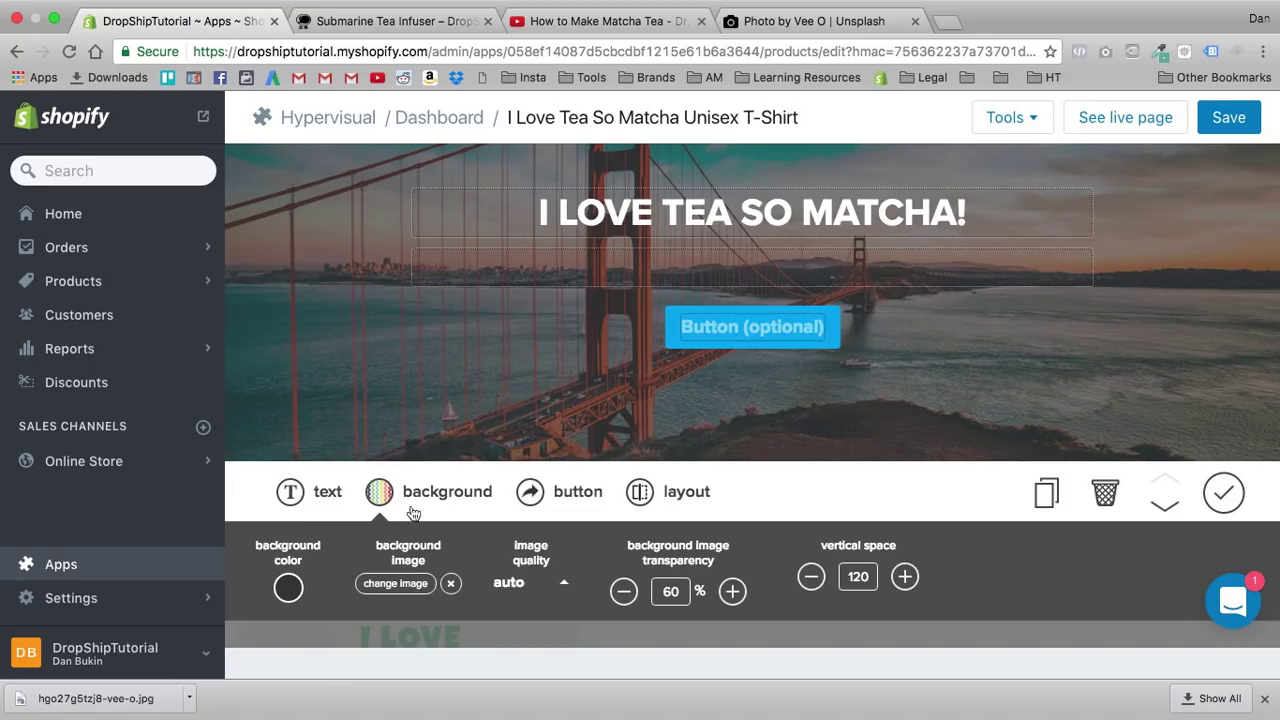
click(396, 584)
click(652, 155)
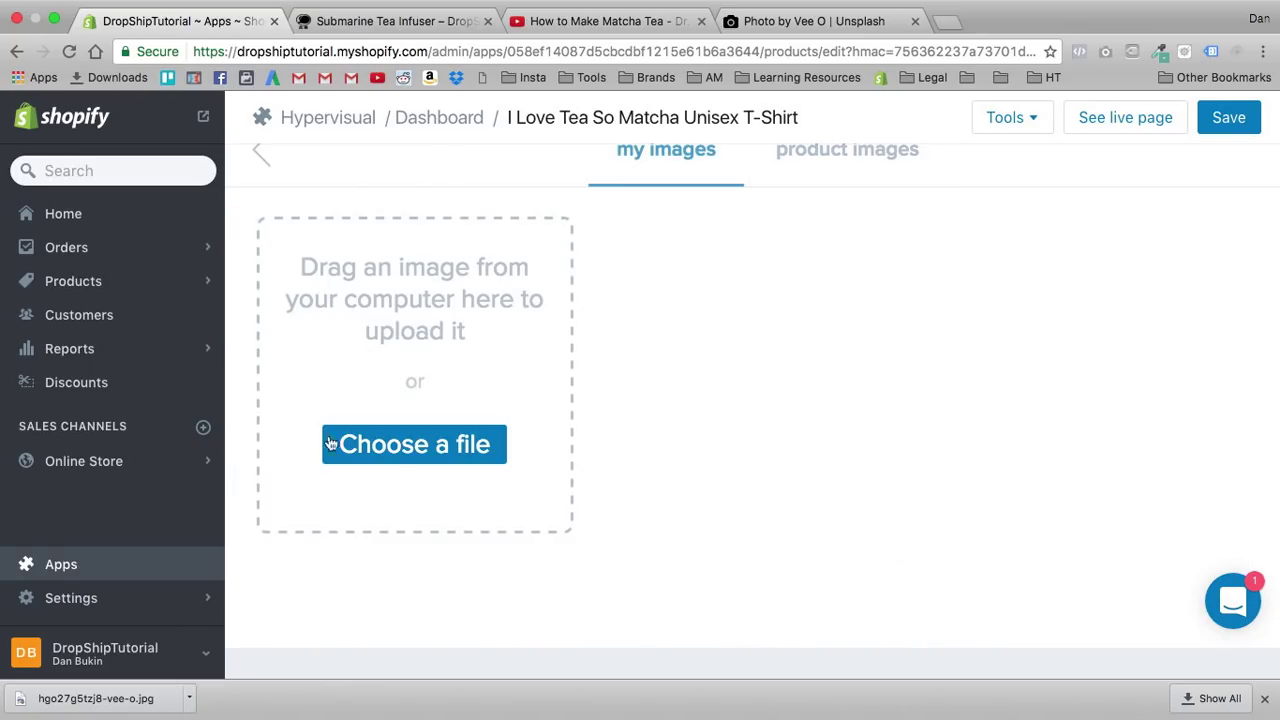
drag(137, 703, 381, 402)
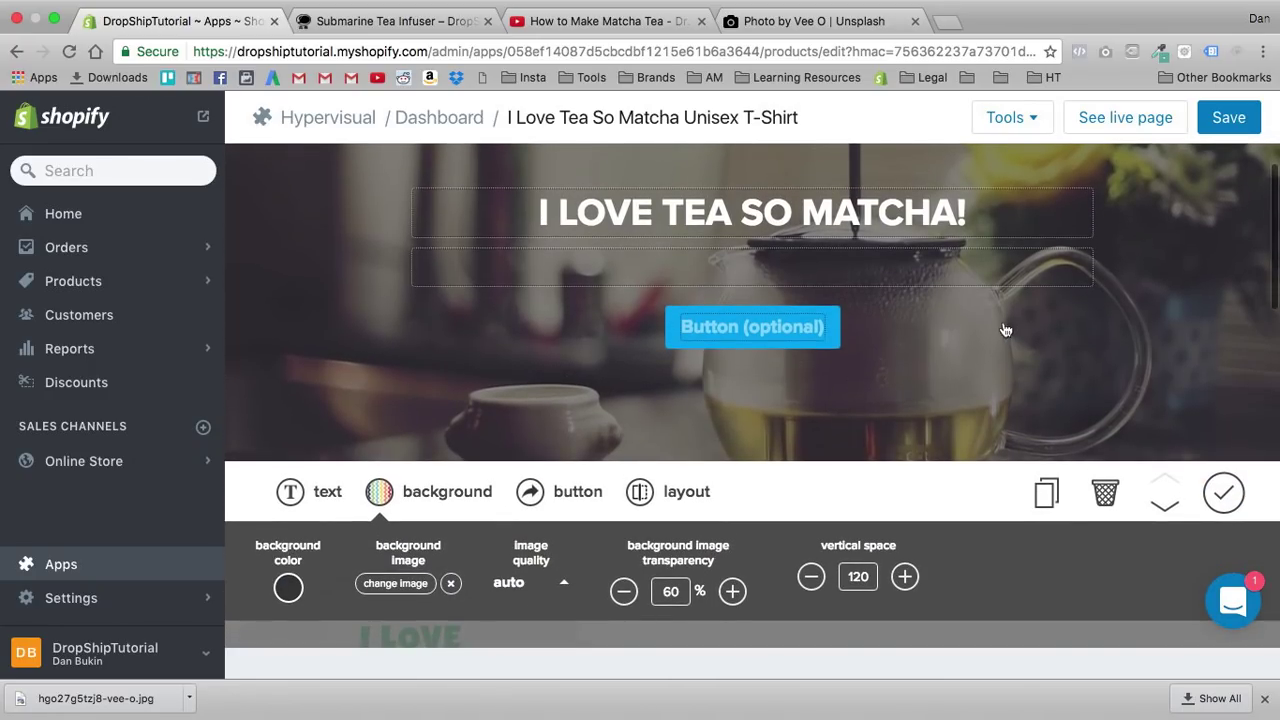
Step: Set the hero banner's background image transparency to 40%
click(732, 592)
click(732, 592)
click(732, 592)
click(623, 592)
click(623, 592)
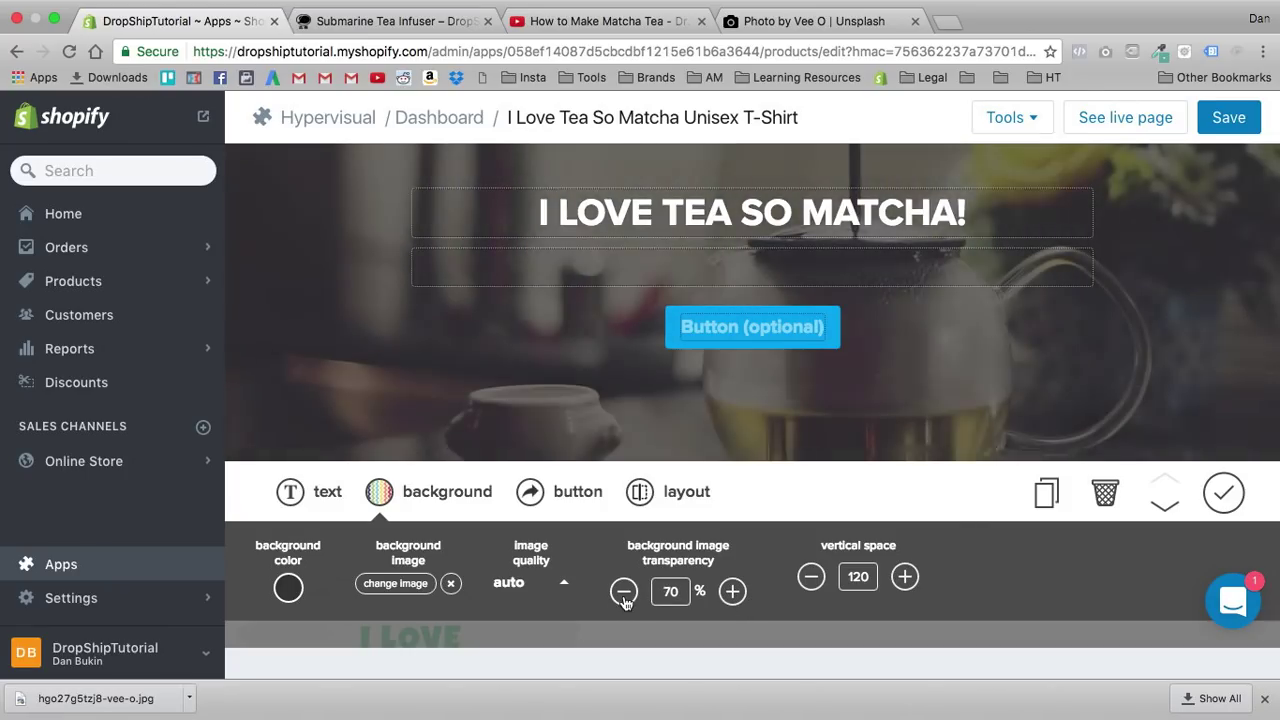
click(623, 592)
click(623, 592)
click(623, 592)
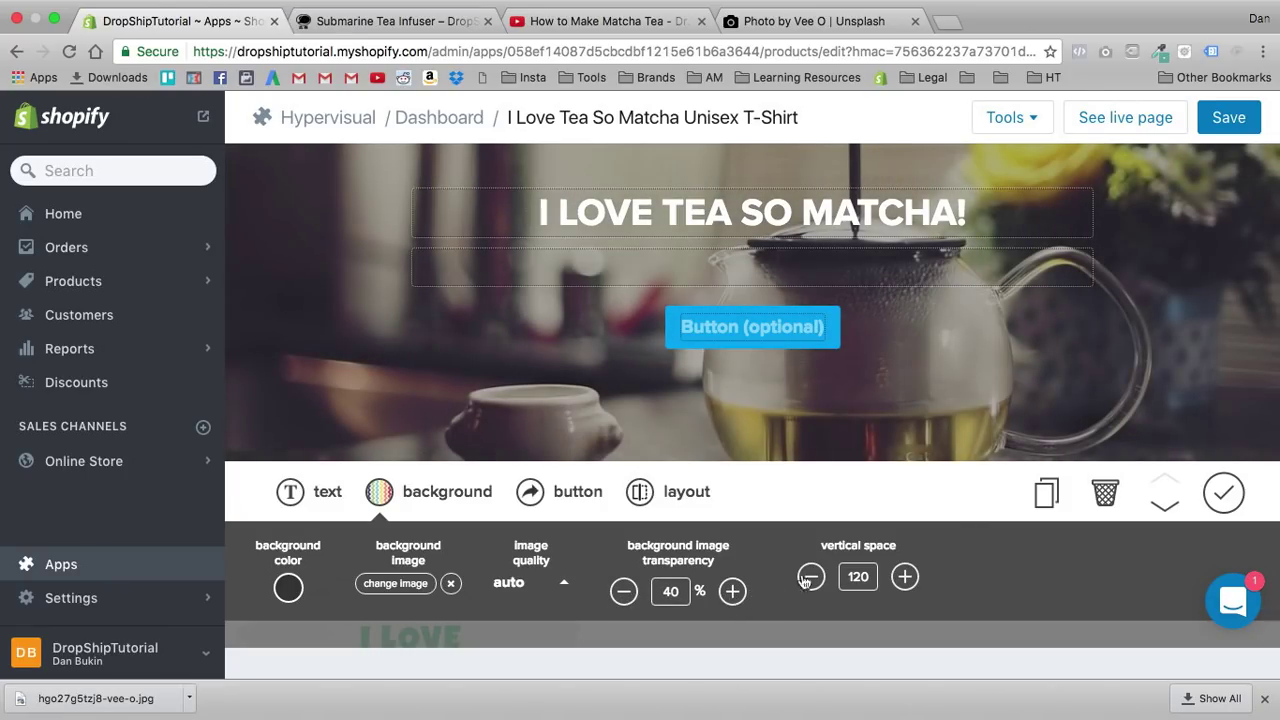
Step: Increase the hero banner's vertical space to 140
click(904, 577)
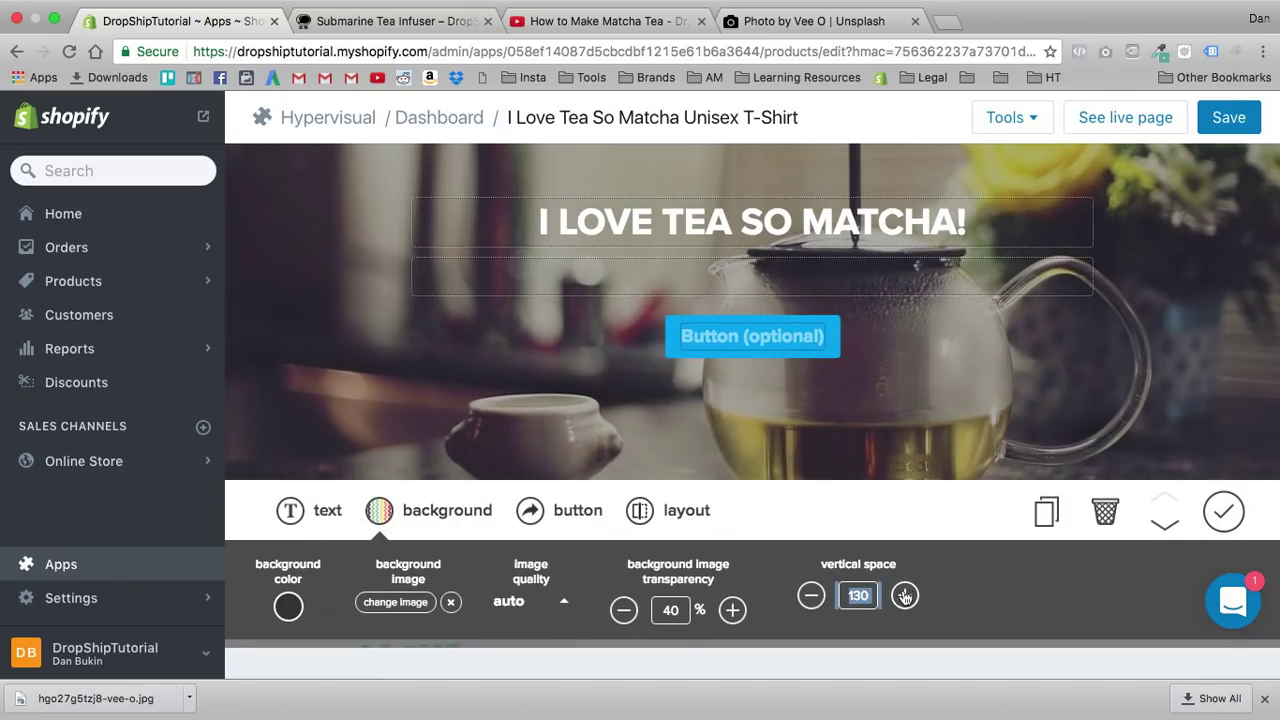
click(904, 596)
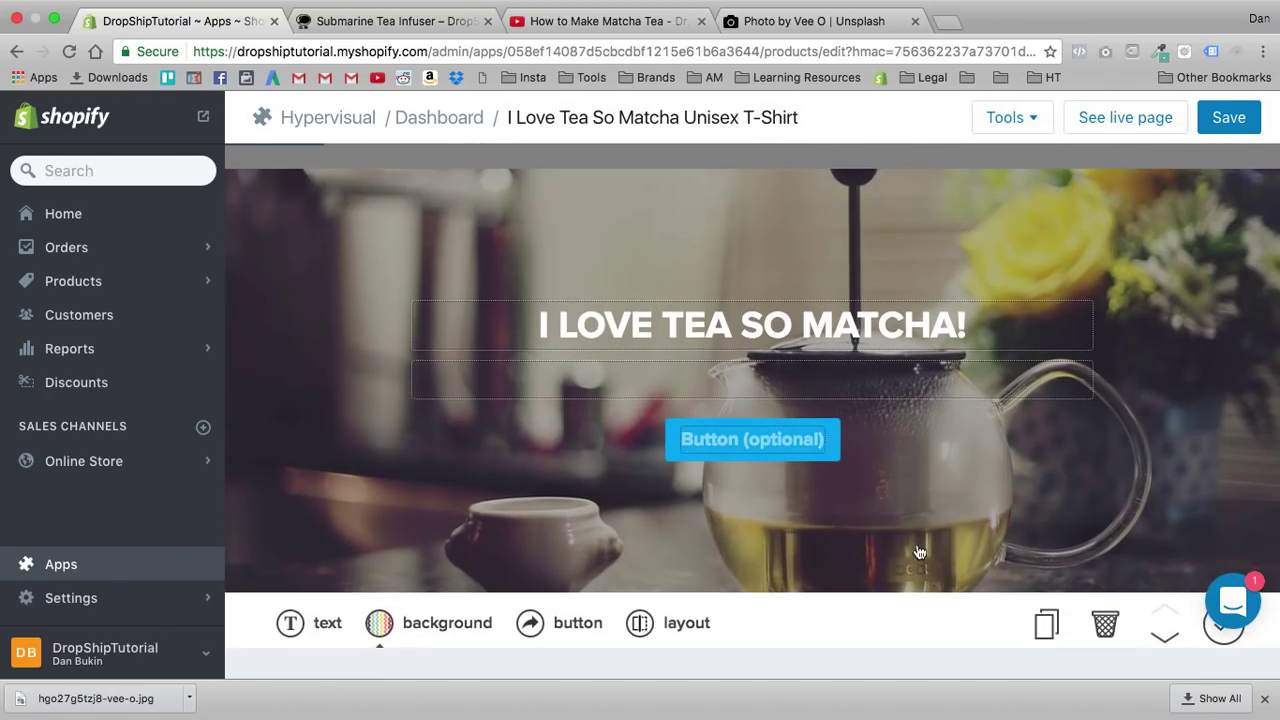
scroll(879, 596, down, 2)
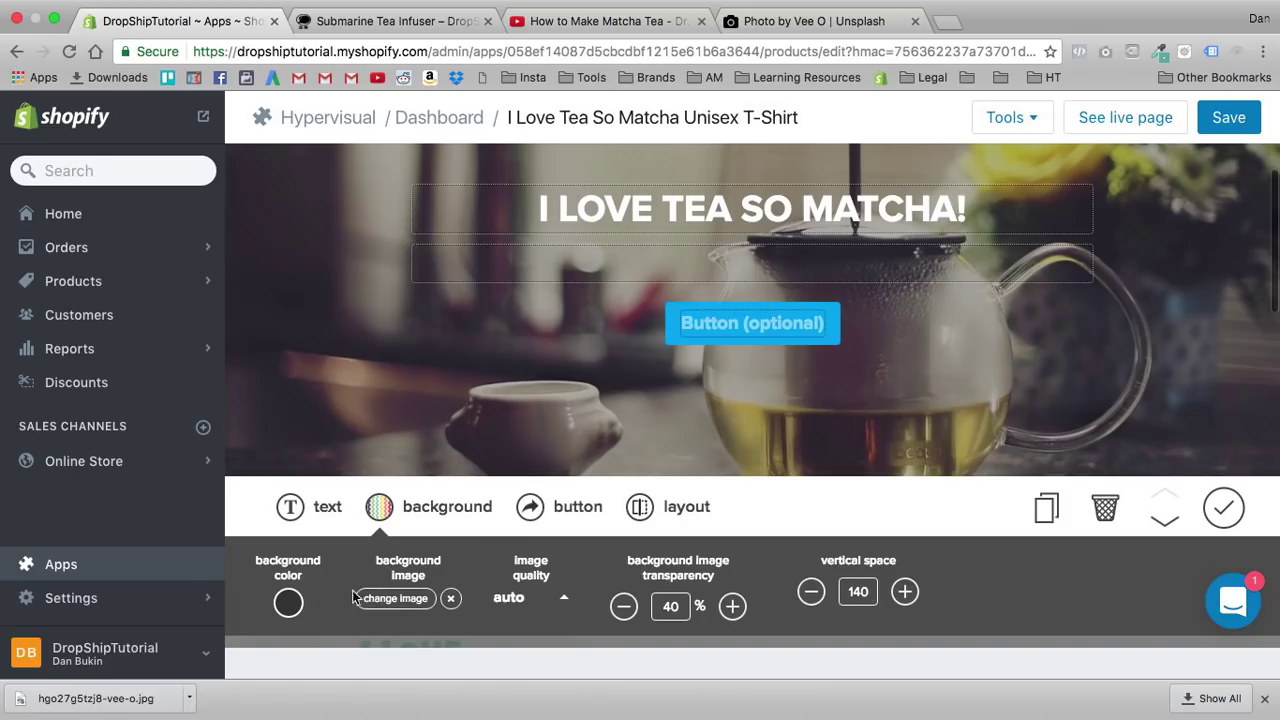
scroll(643, 538, down, 1)
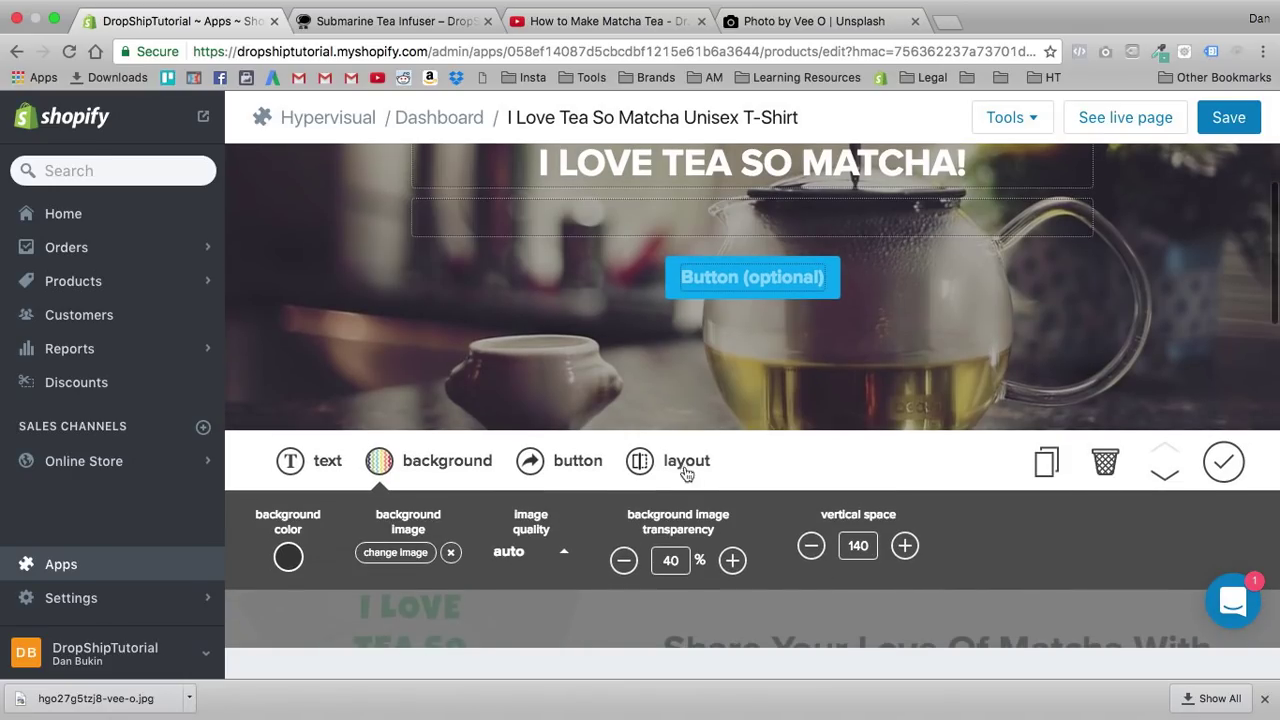
Step: Set the hero banner's background image quality to highest
click(675, 458)
click(560, 458)
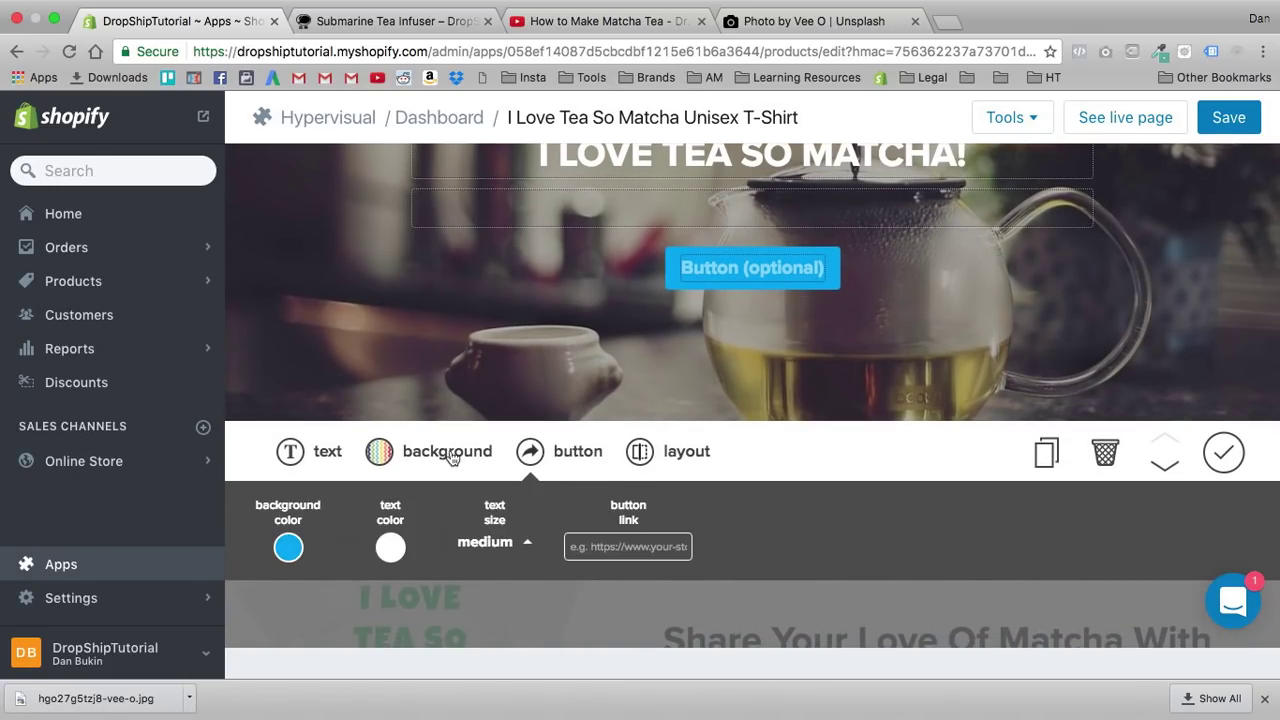
click(450, 456)
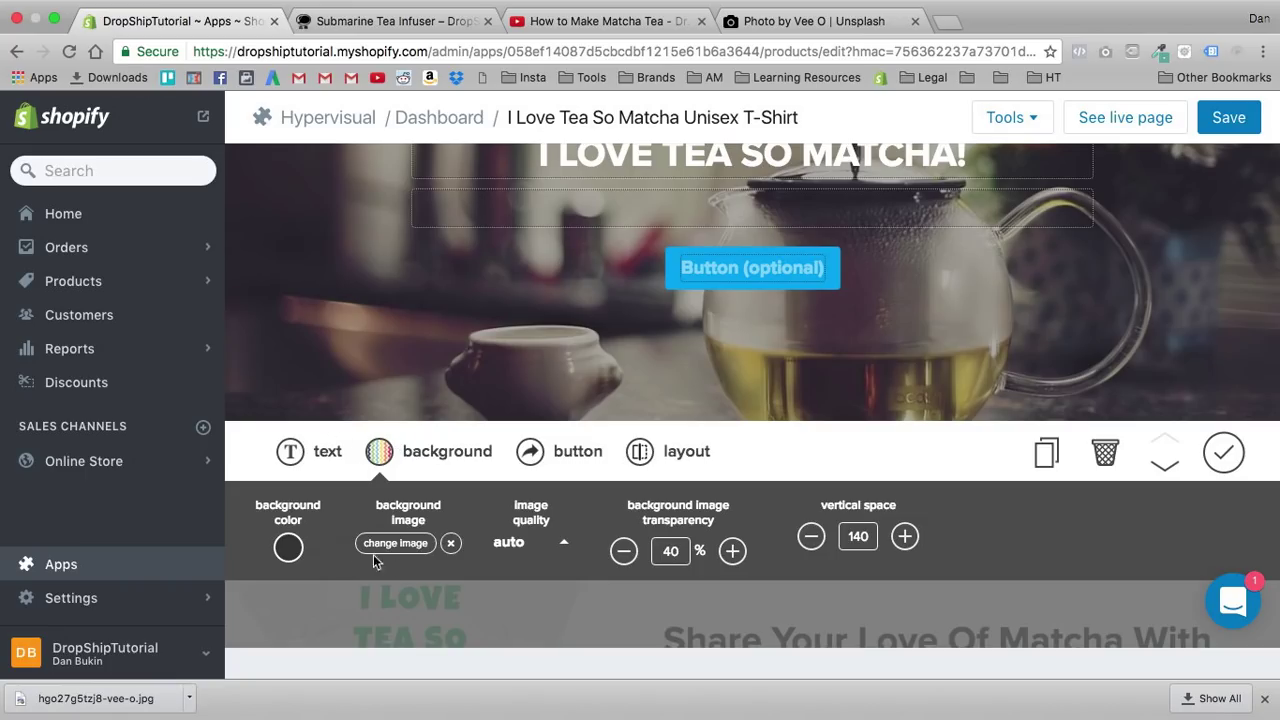
click(524, 546)
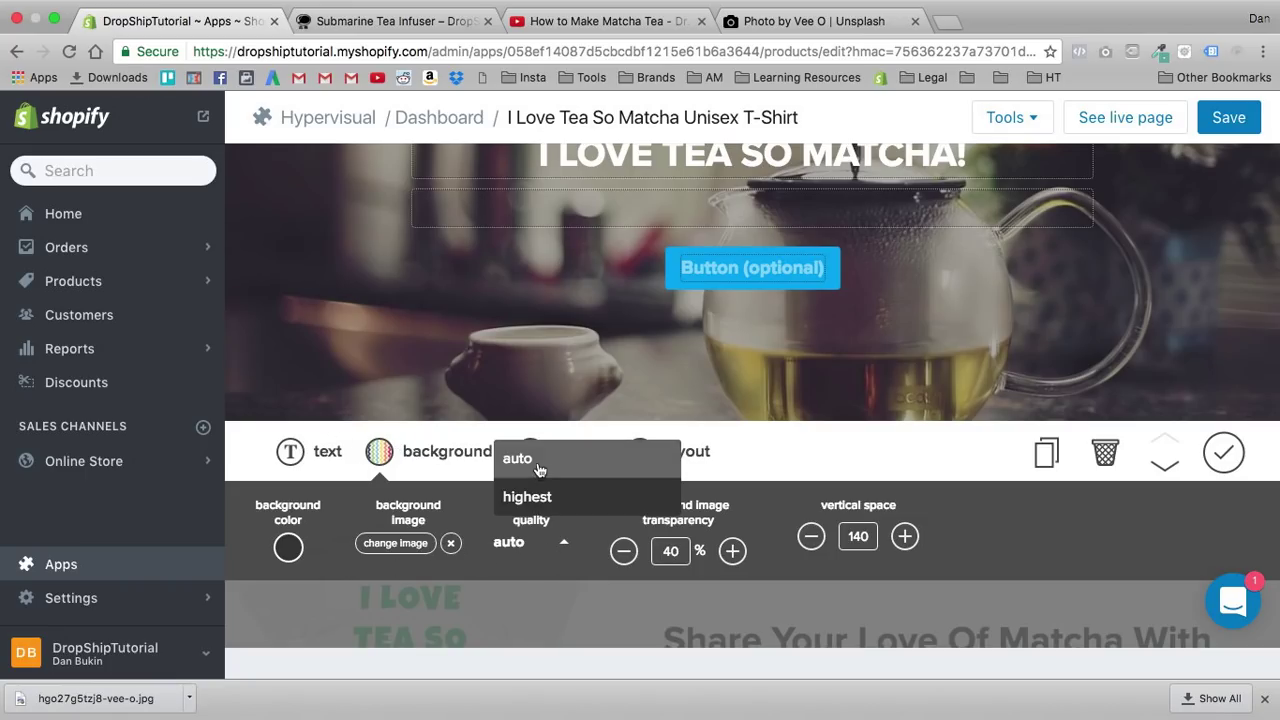
click(525, 494)
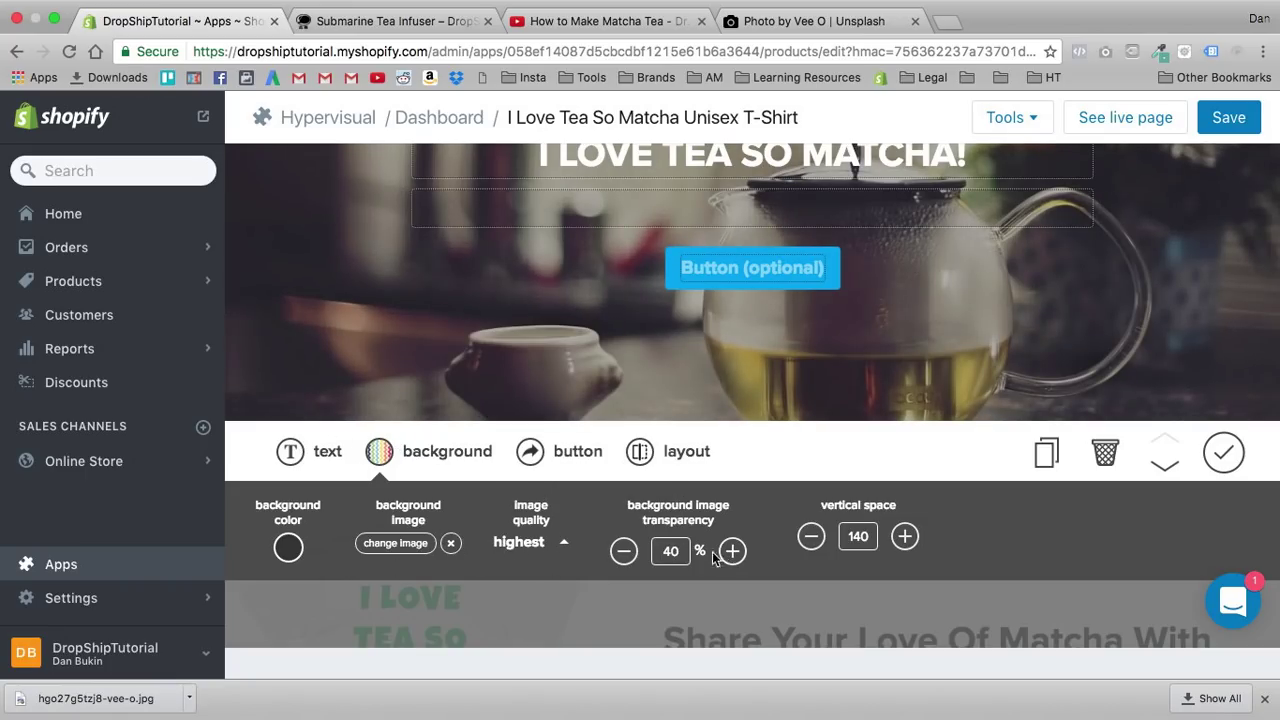
Step: Check the text alignment options of the hero banner and finish editing the block
click(305, 450)
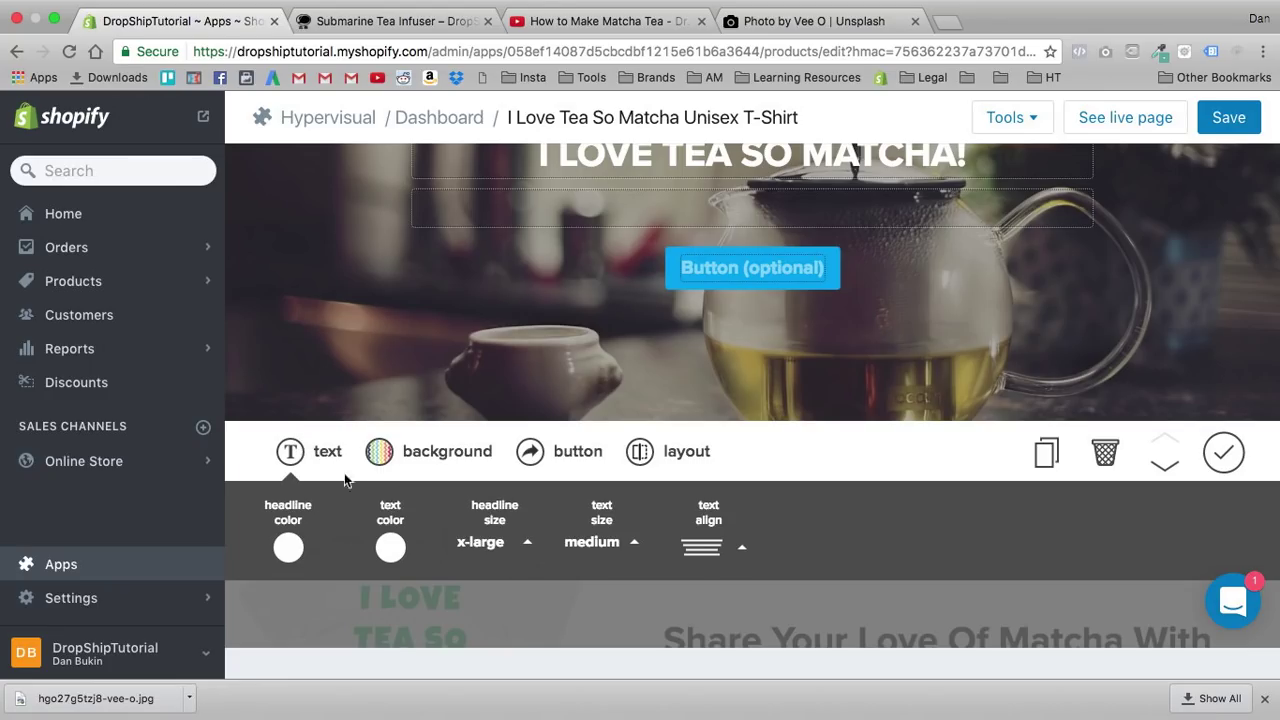
click(717, 553)
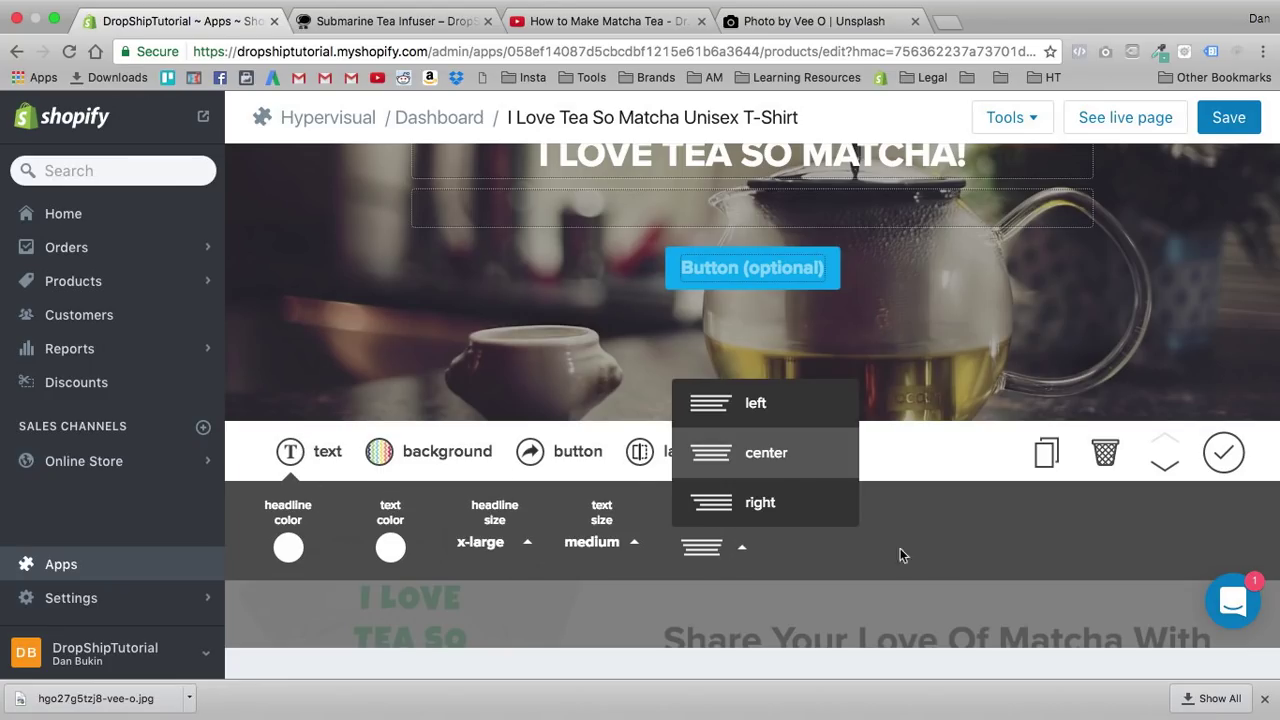
click(1006, 533)
click(1222, 453)
Step: Review the page layout from the hero banner through the T-shirt sections down to the matcha tea video
scroll(857, 443, up, 5)
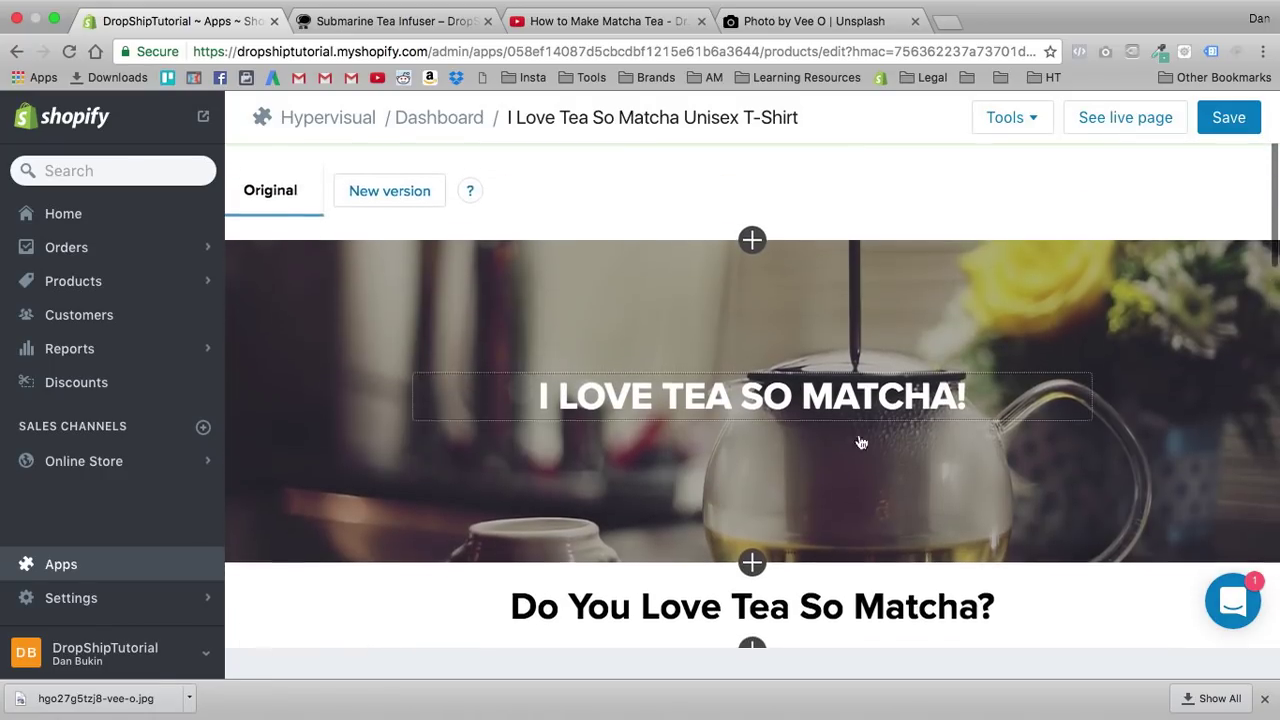
scroll(560, 420, down, 5)
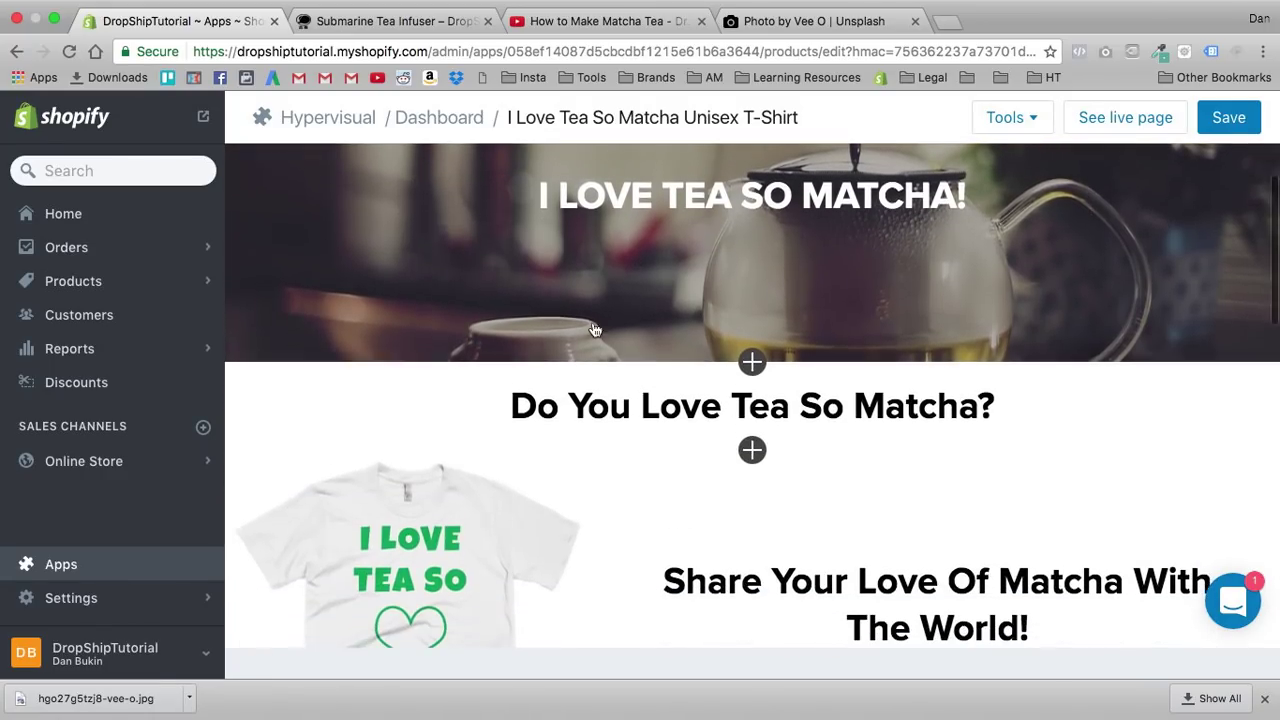
scroll(645, 290, up, 1)
scroll(650, 240, up, 3)
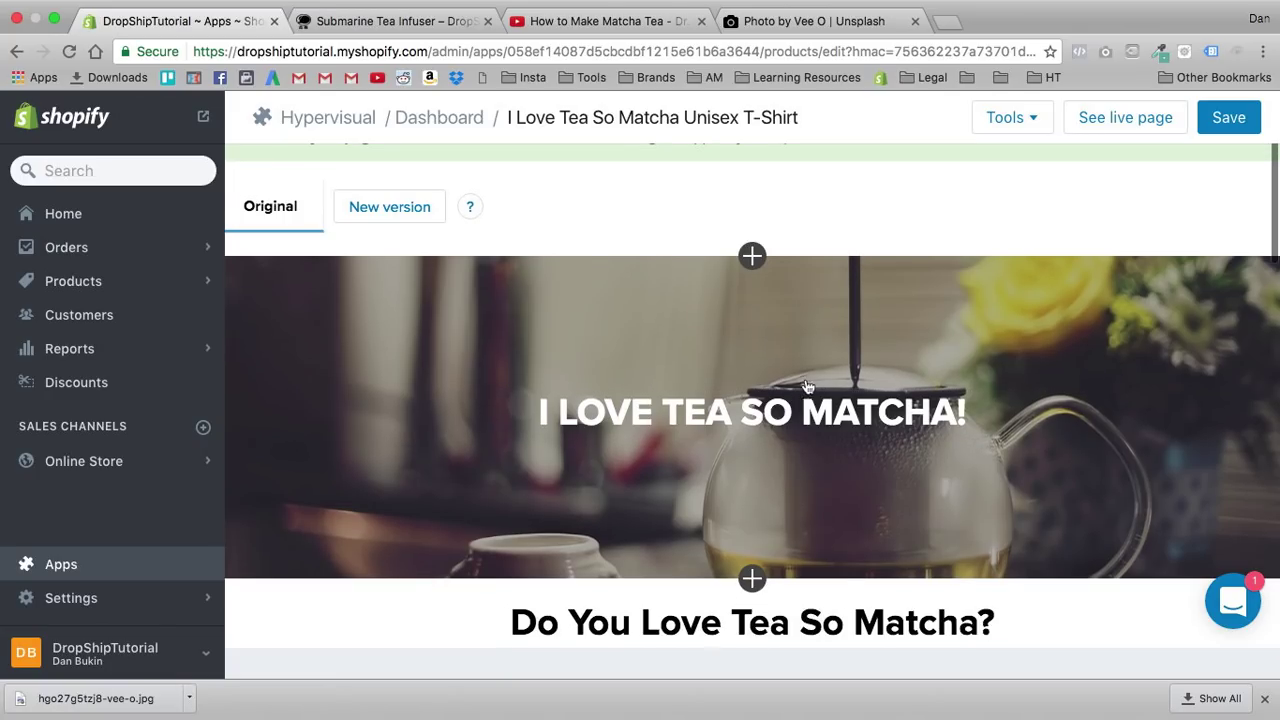
scroll(894, 463, down, 9)
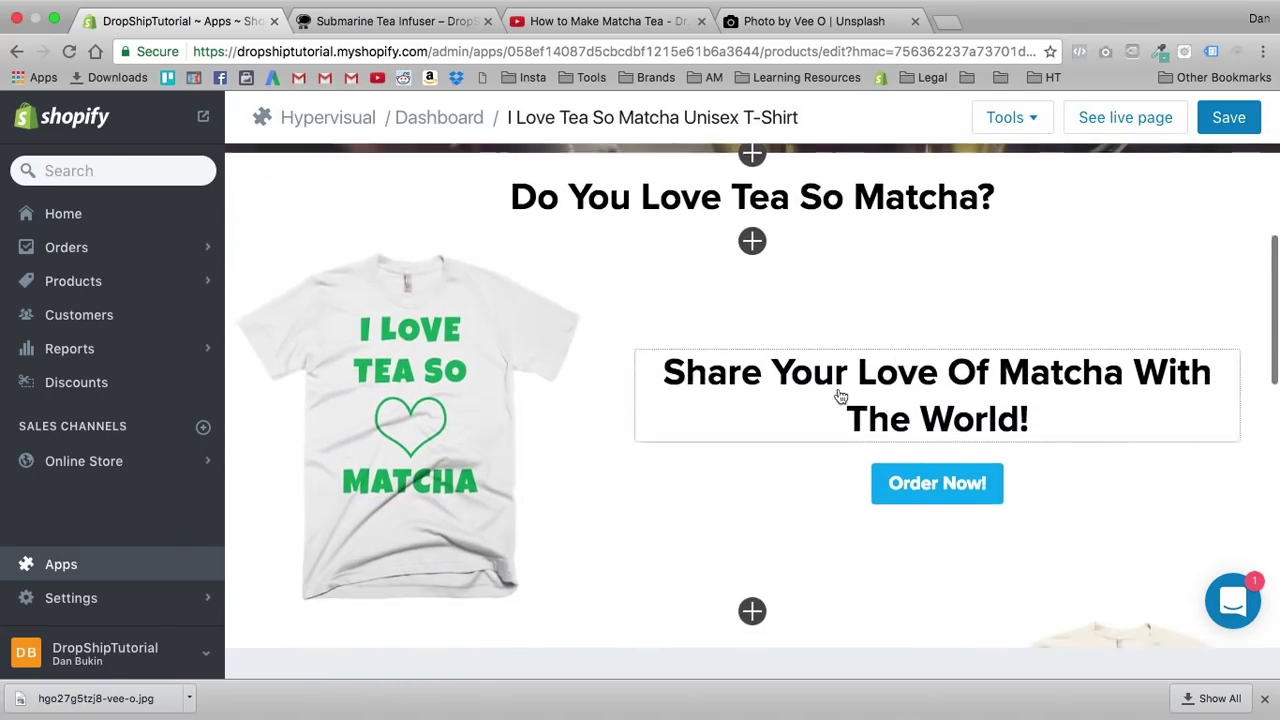
scroll(845, 370, down, 1)
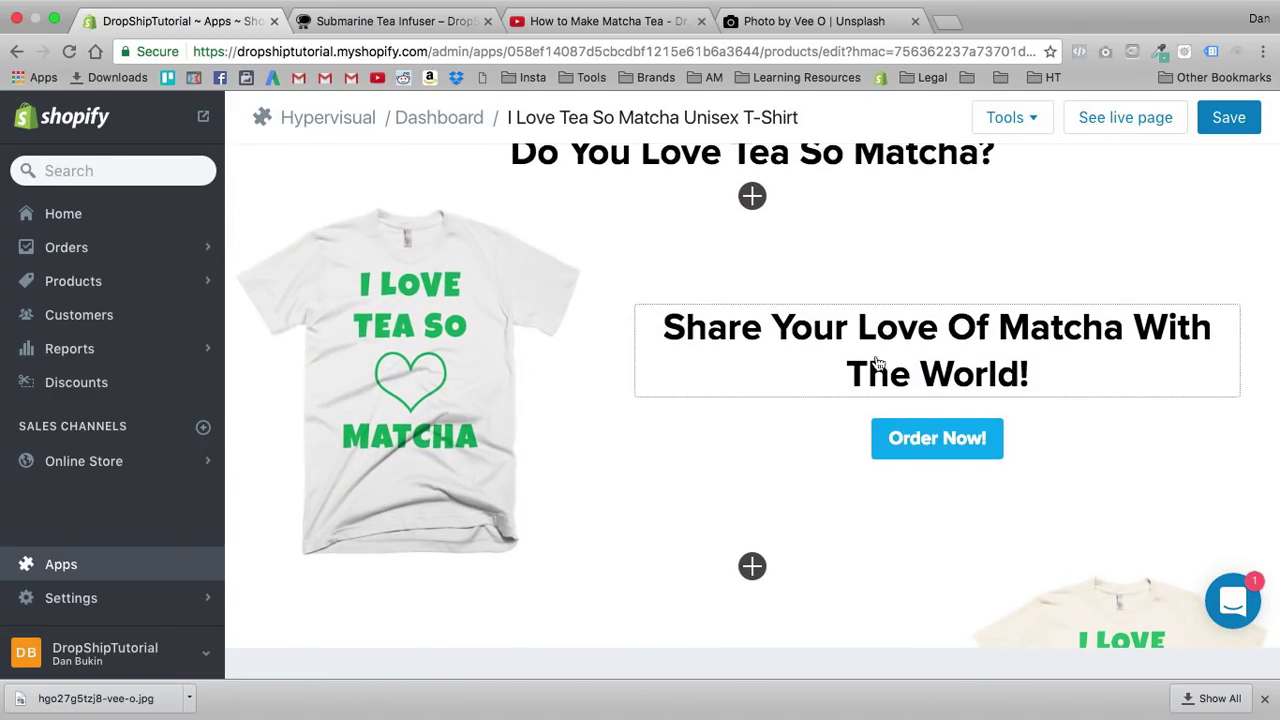
scroll(875, 362, down, 13)
scroll(700, 250, up, 10)
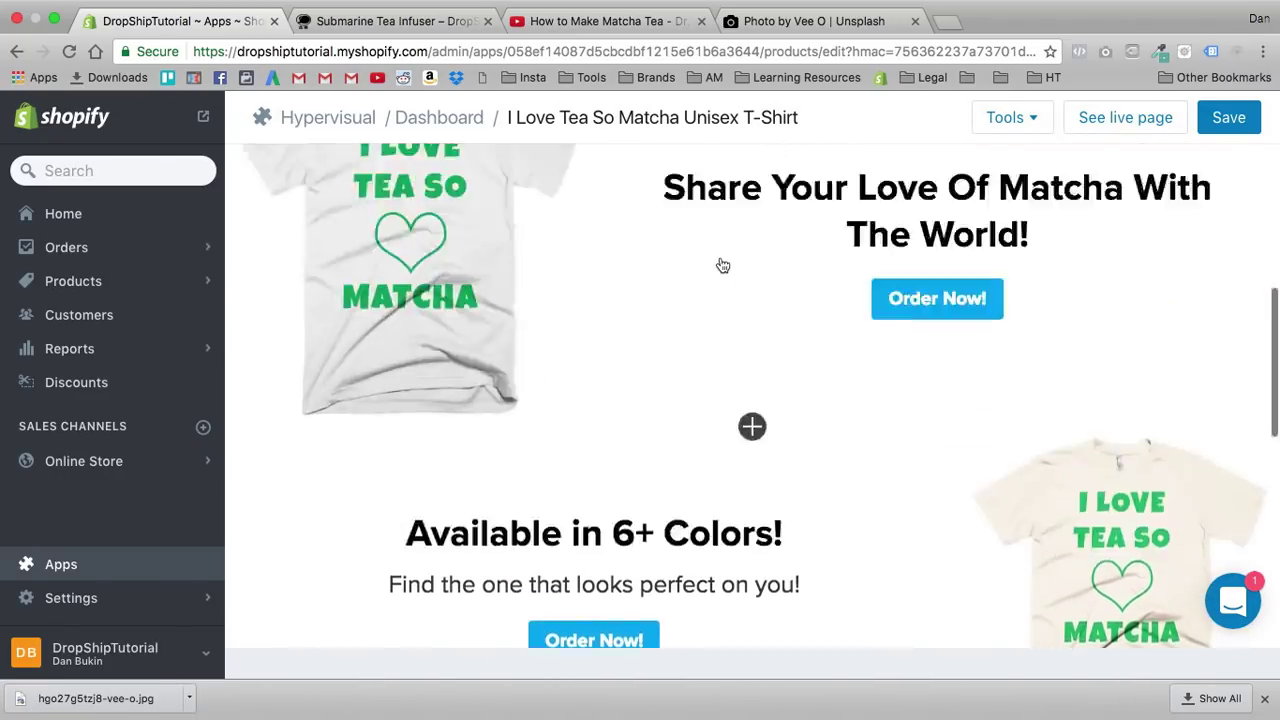
scroll(722, 265, up, 3)
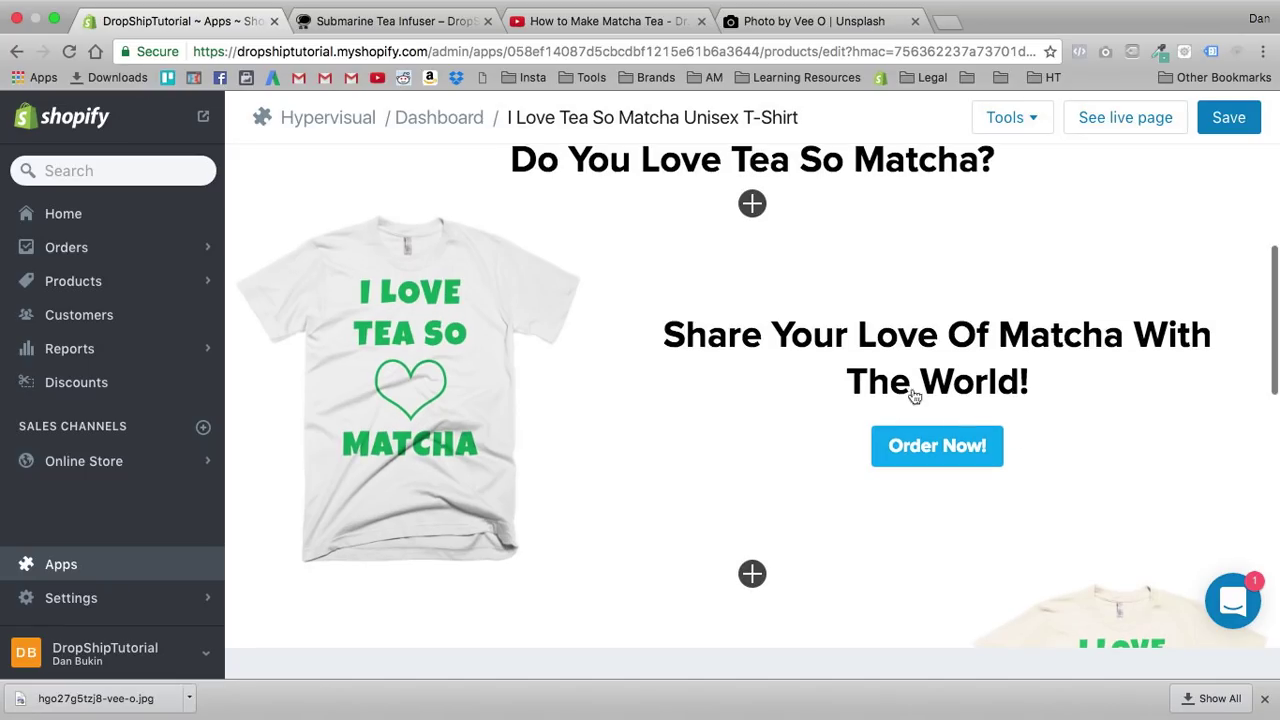
scroll(998, 363, down, 1)
scroll(866, 380, down, 1)
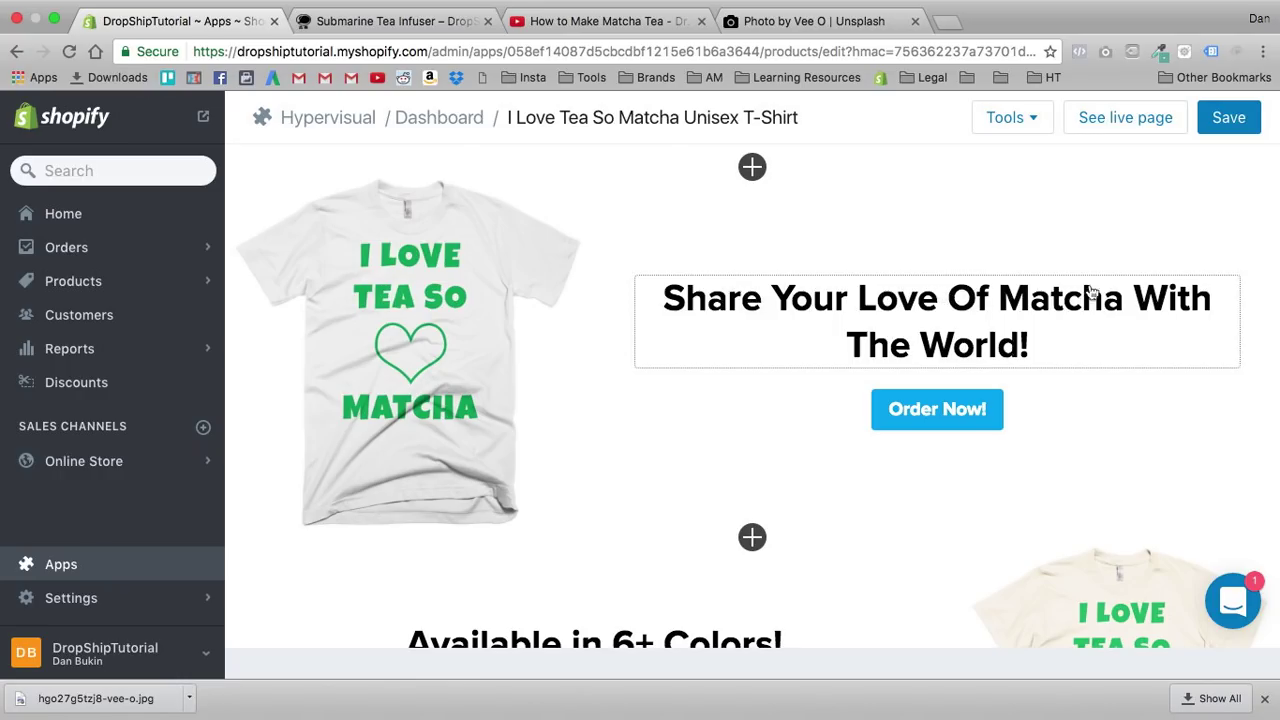
scroll(866, 357, down, 3)
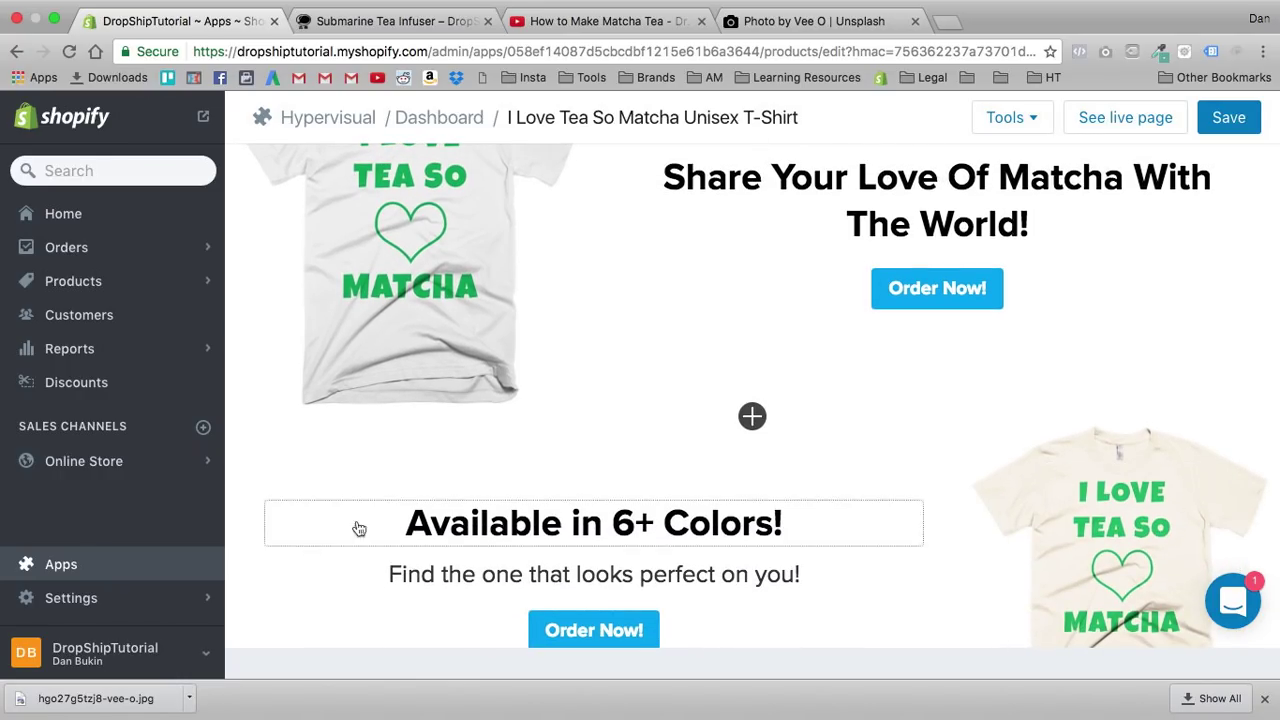
scroll(650, 530, down, 10)
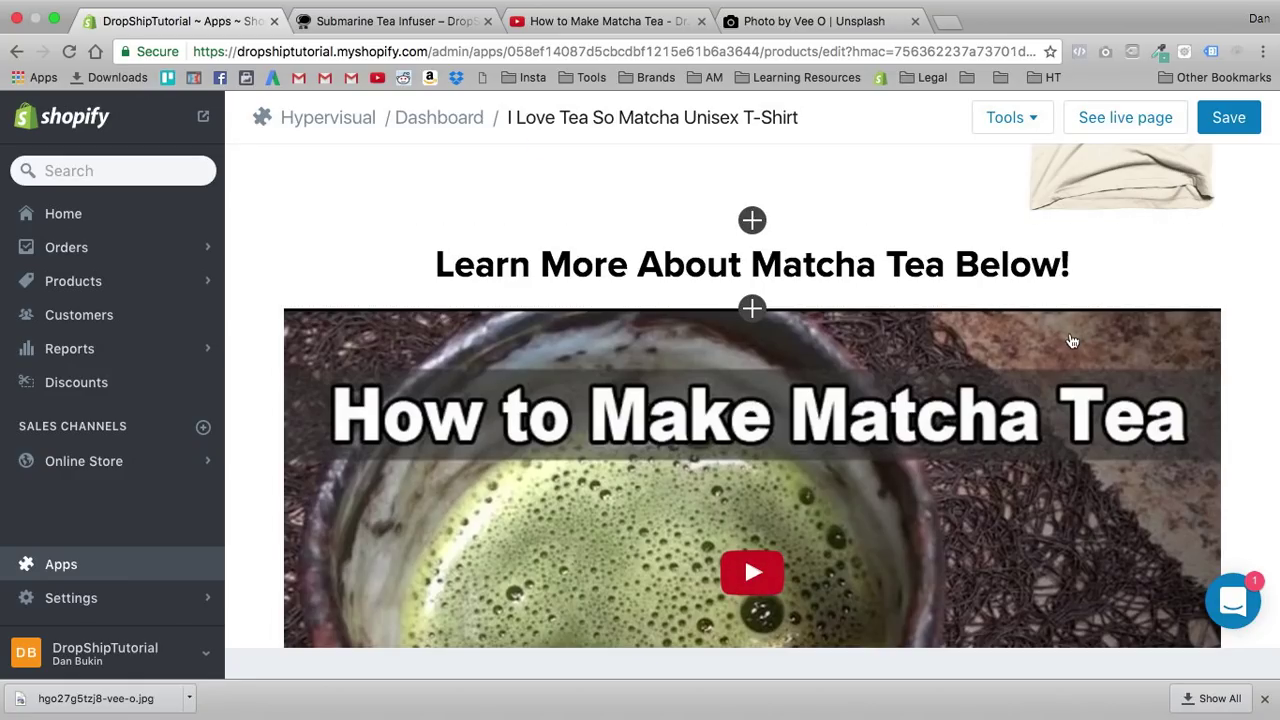
Step: Re-examine both T-shirt sections with their Order Now! buttons and the area around the video at the page's end
scroll(1080, 265, up, 5)
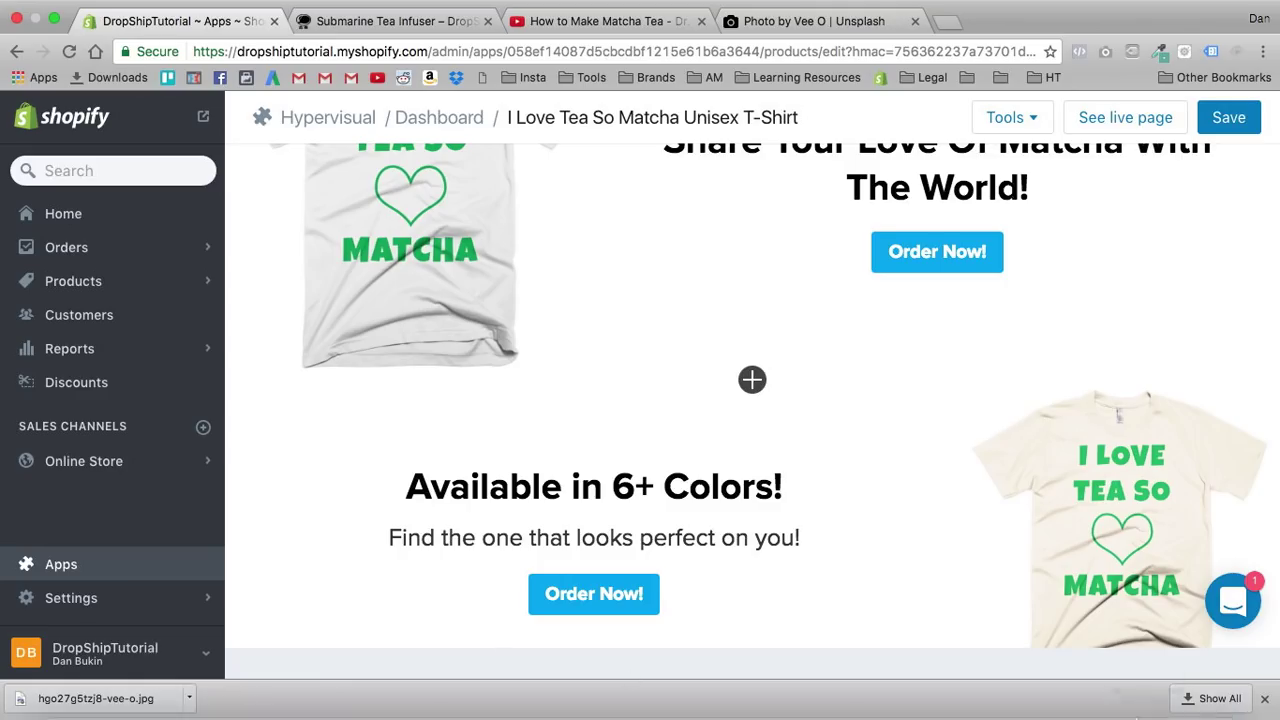
scroll(850, 330, up, 3)
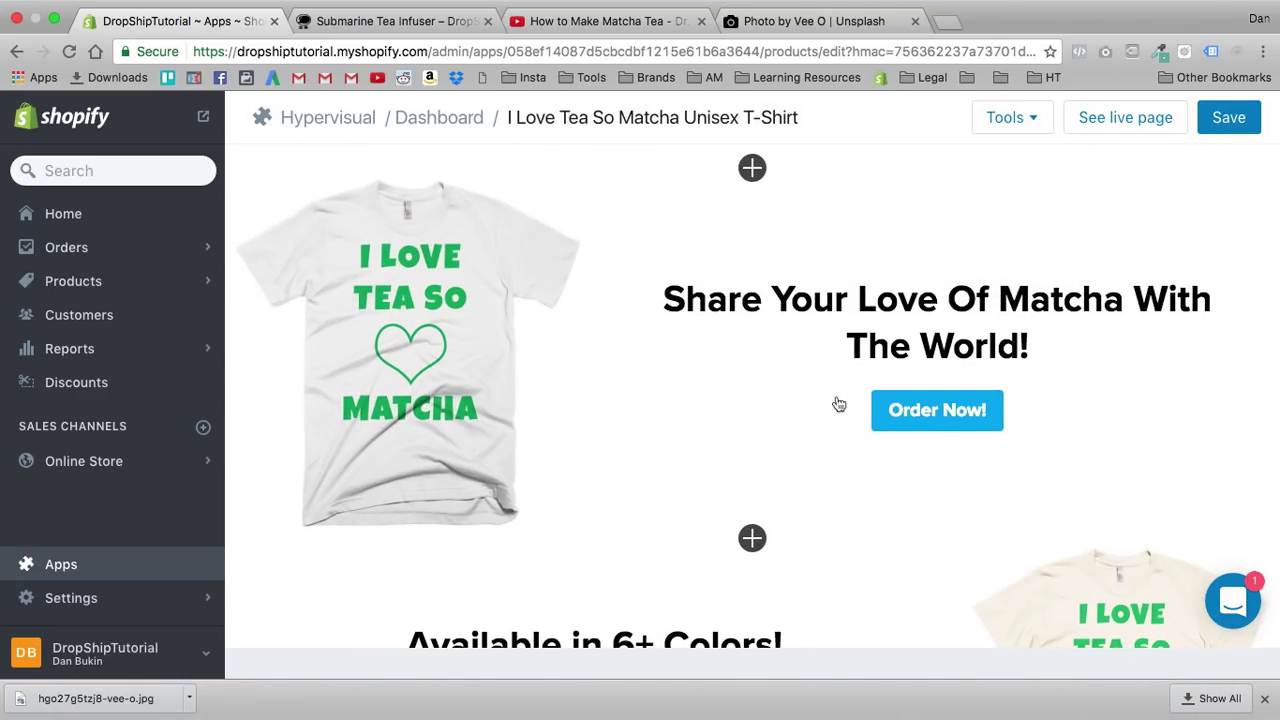
scroll(820, 400, down, 3)
scroll(806, 396, down, 1)
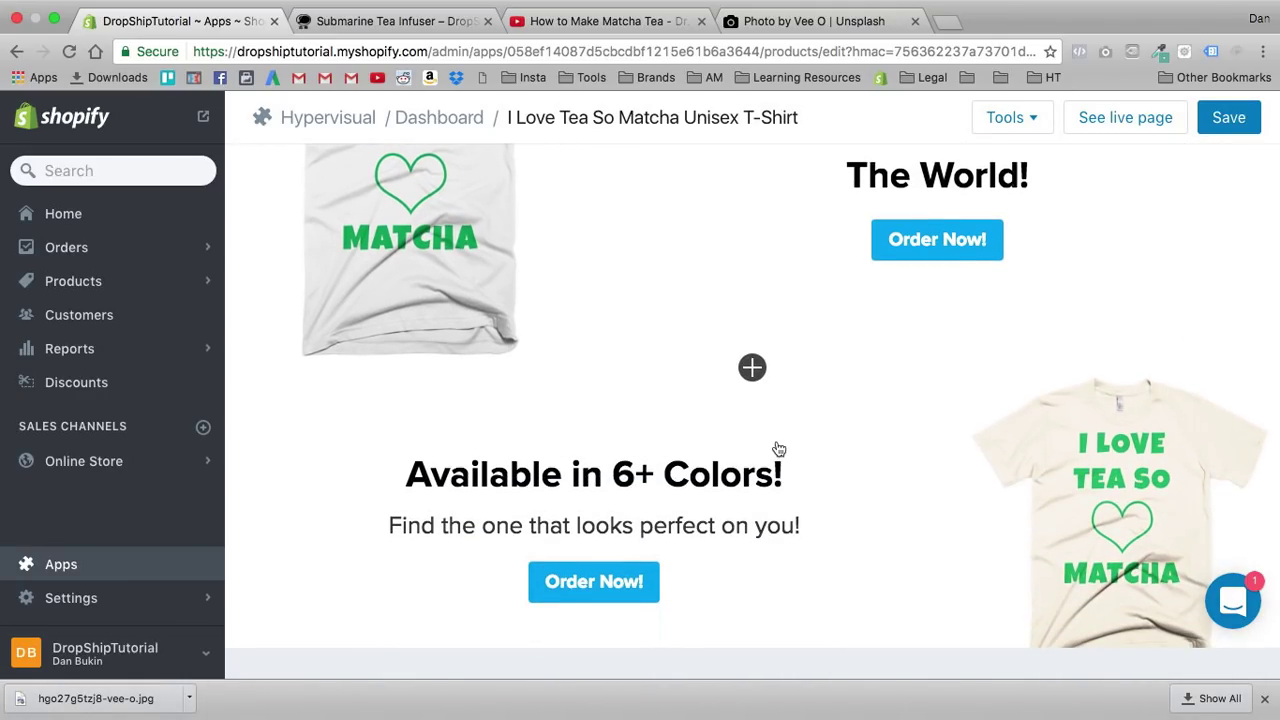
scroll(782, 452, down, 5)
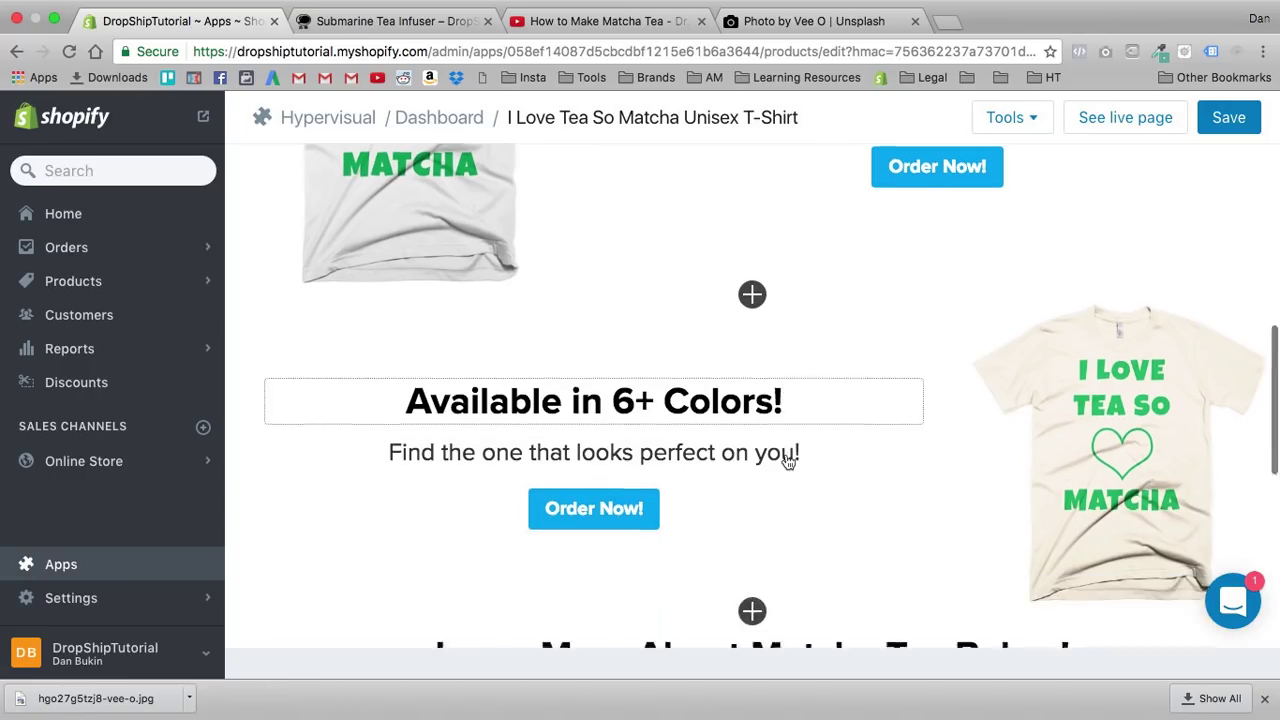
scroll(786, 316, up, 1)
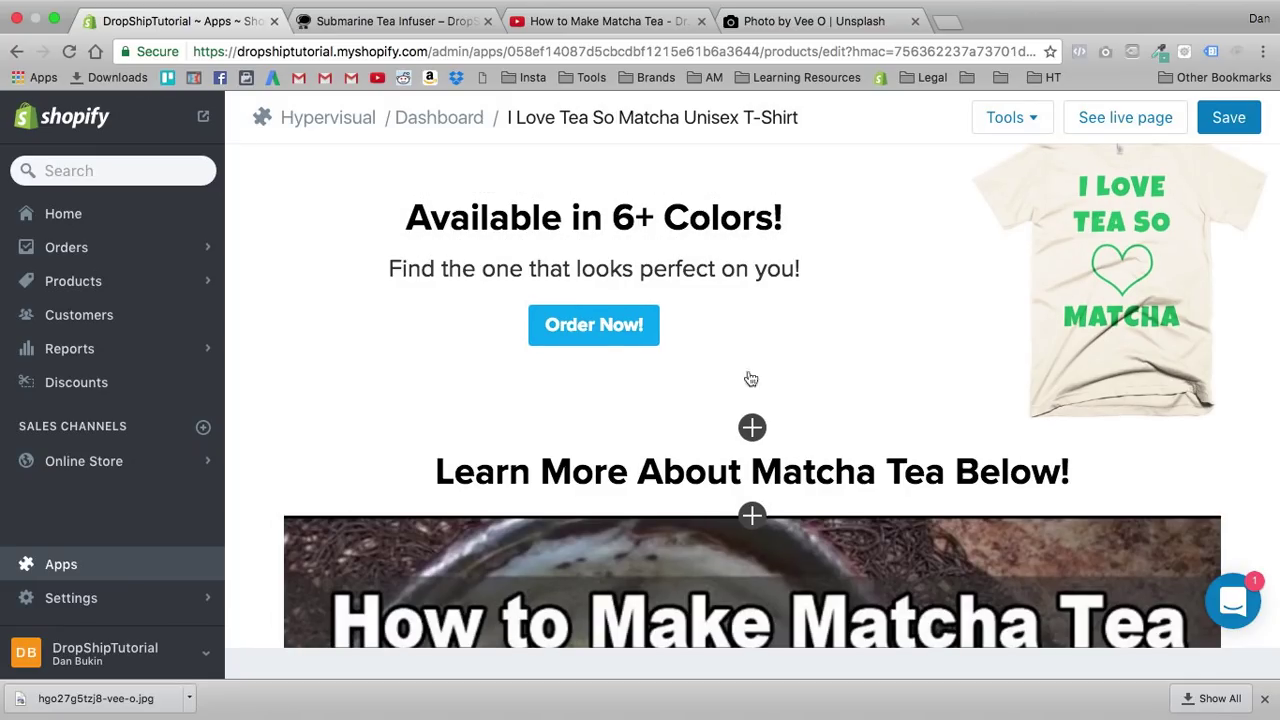
scroll(519, 251, up, 1)
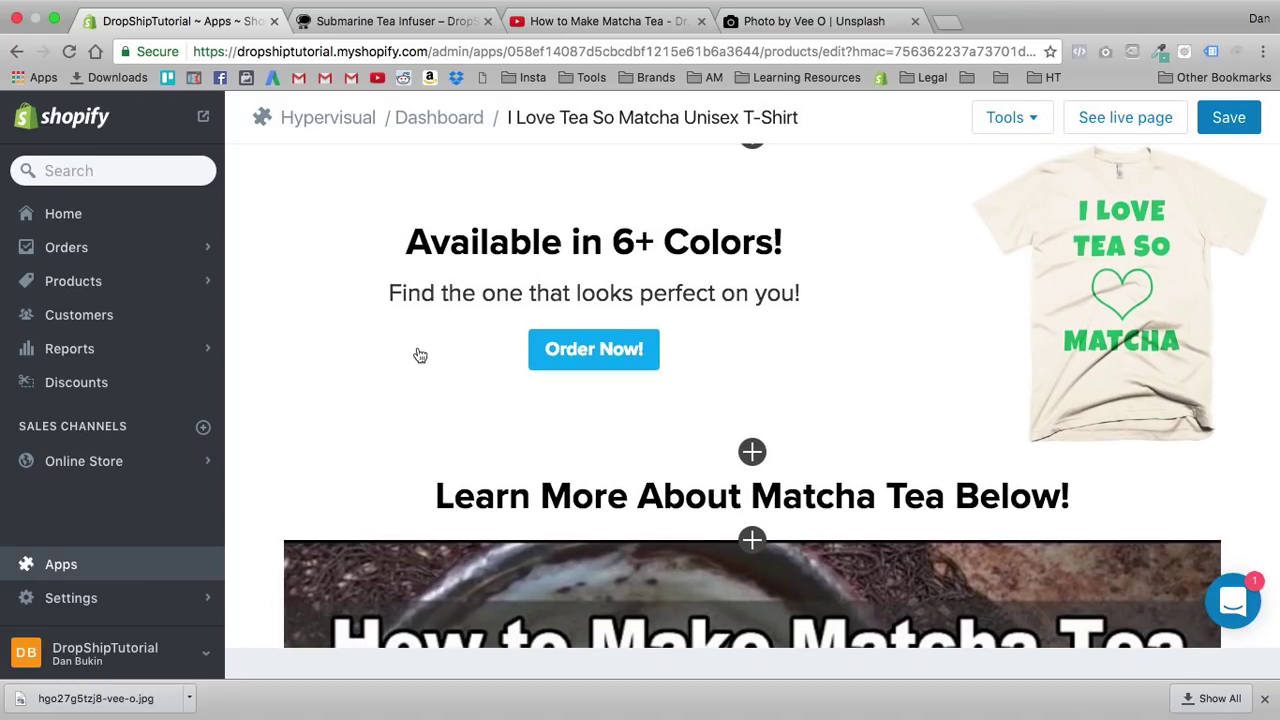
scroll(420, 355, up, 10)
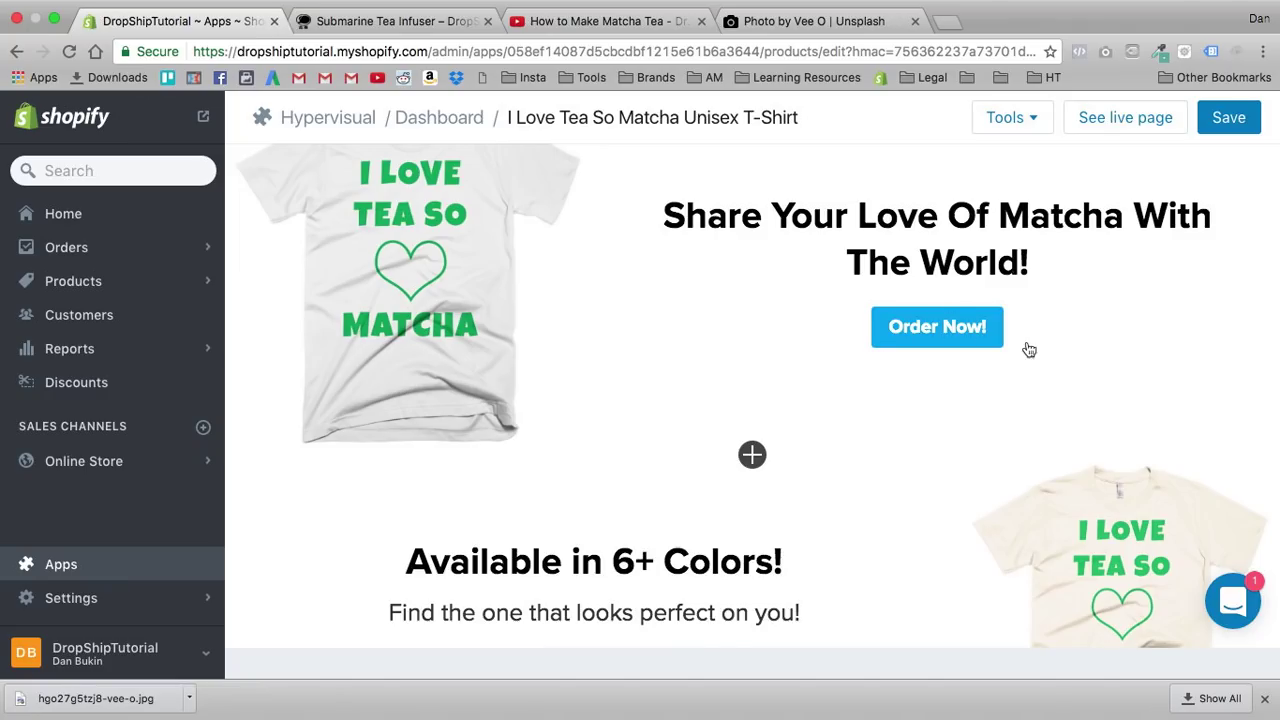
scroll(1029, 349, up, 4)
scroll(1008, 440, down, 20)
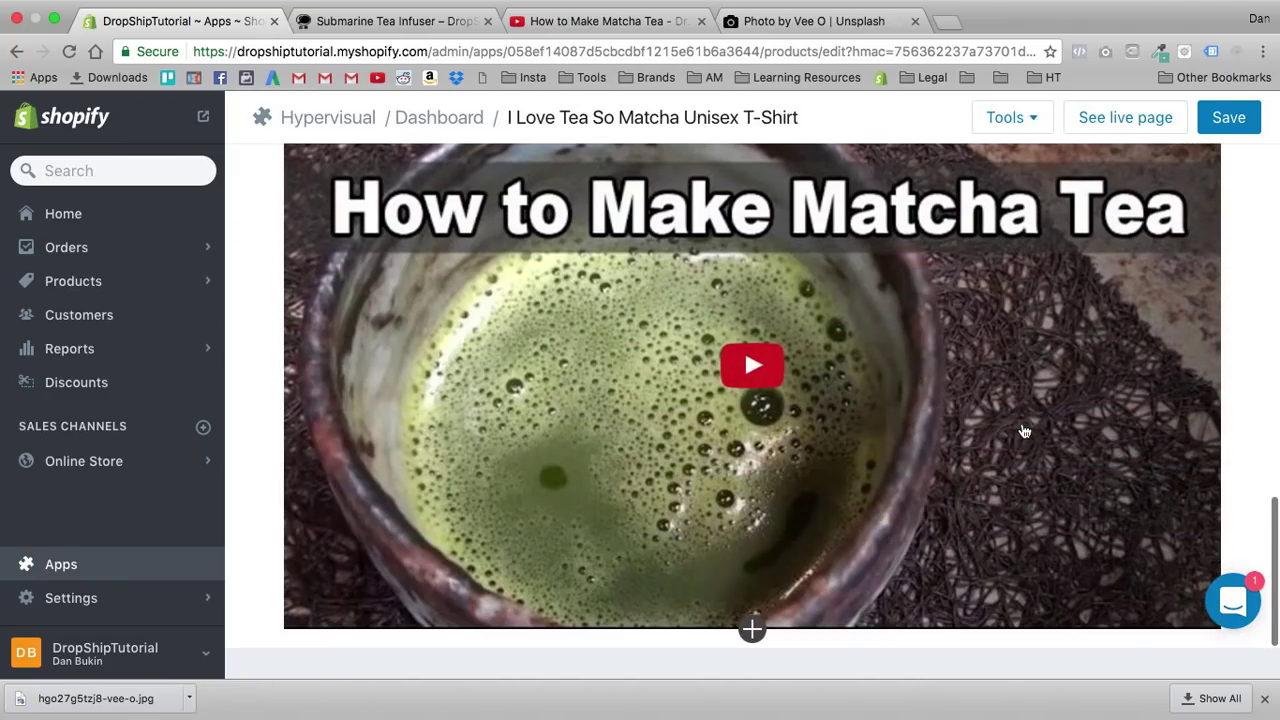
scroll(757, 550, up, 2)
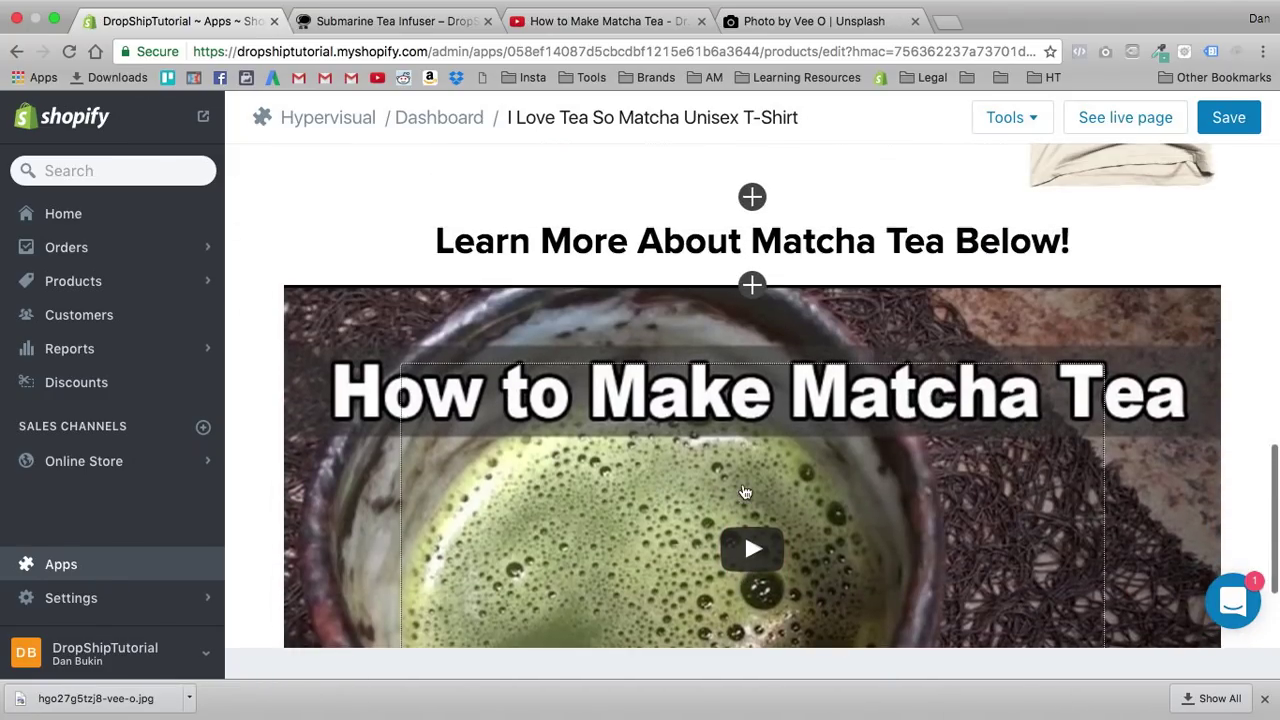
scroll(760, 590, down, 2)
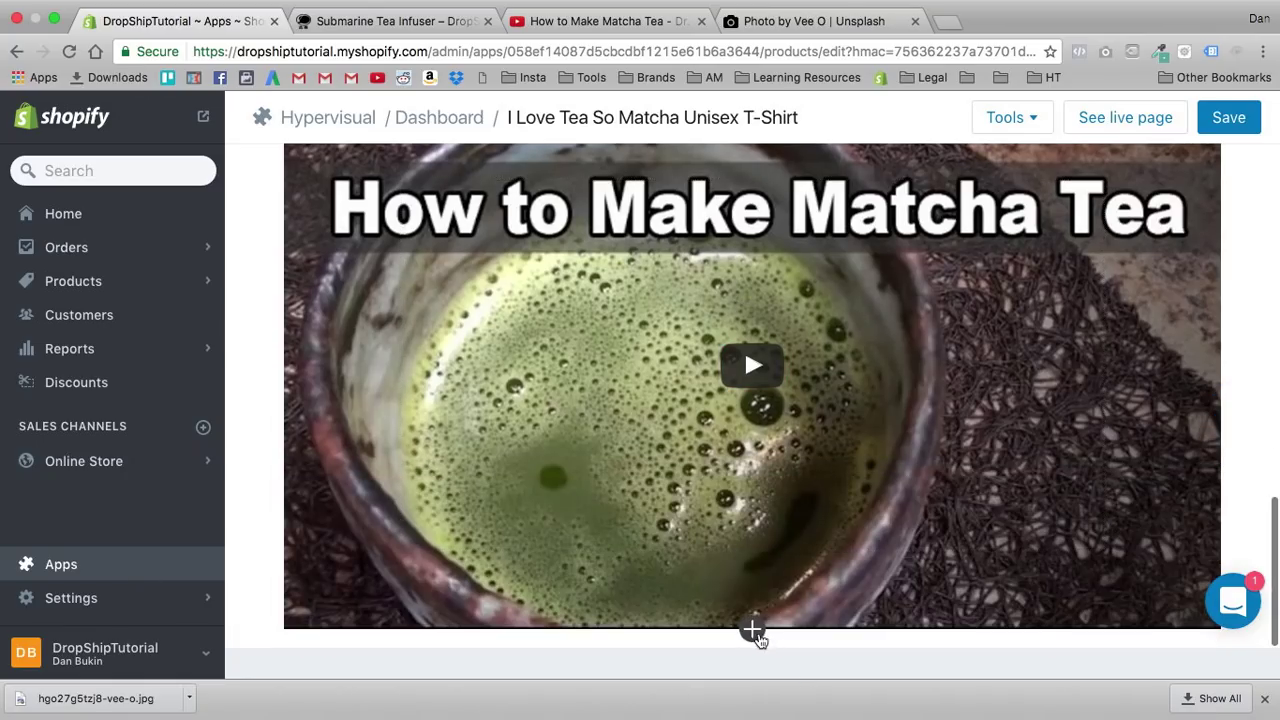
Step: Add a product block below the matcha tea video, embedding all variants of the I Love Tea So Matcha Unisex T-Shirt
click(752, 629)
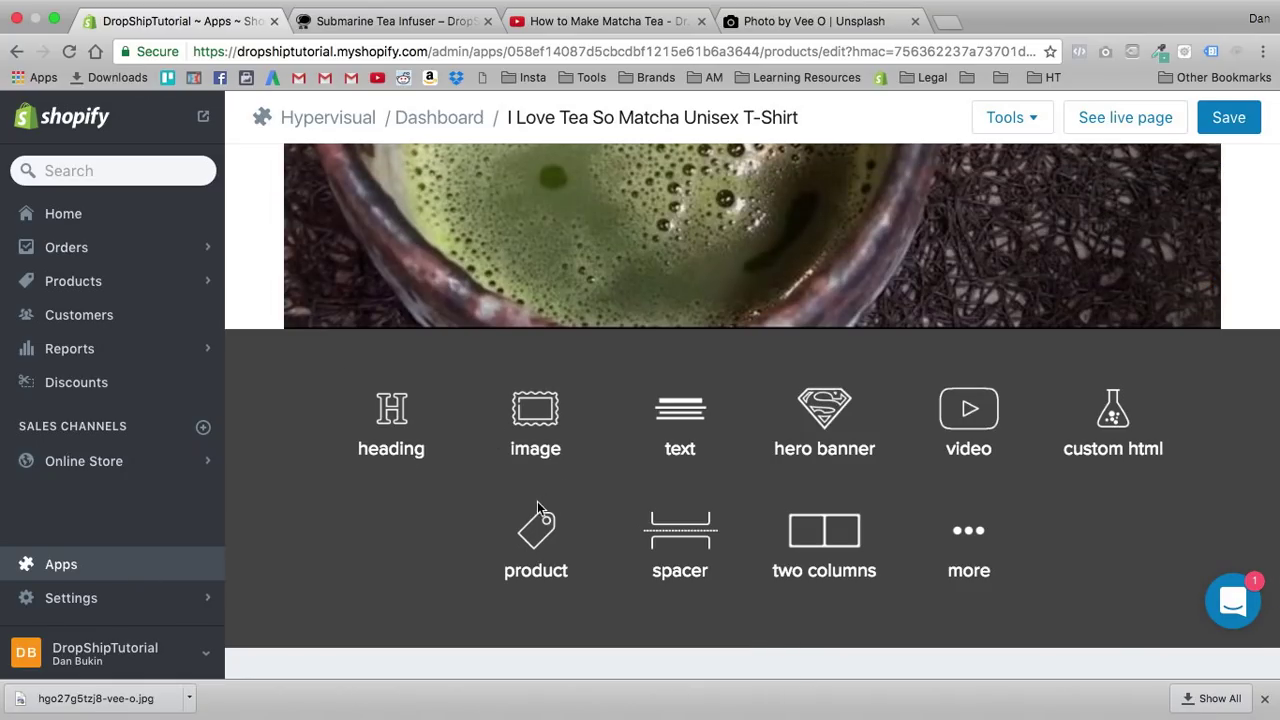
click(555, 527)
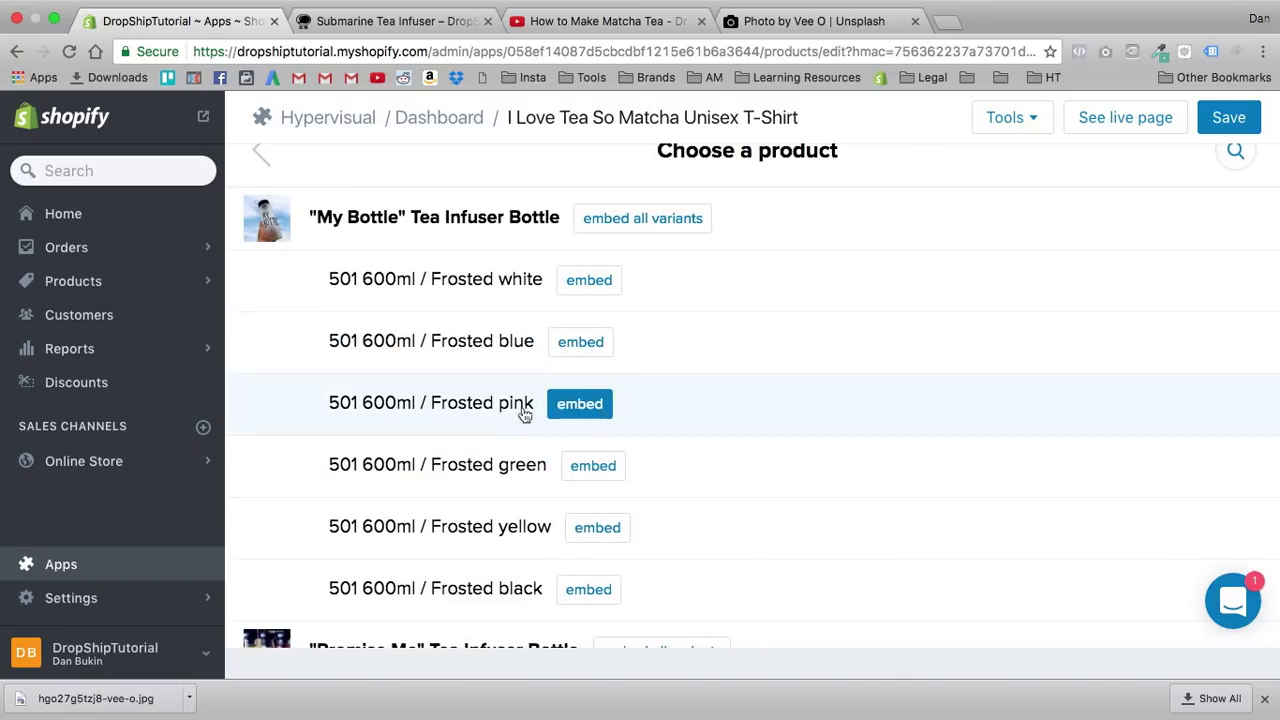
scroll(496, 357, down, 20)
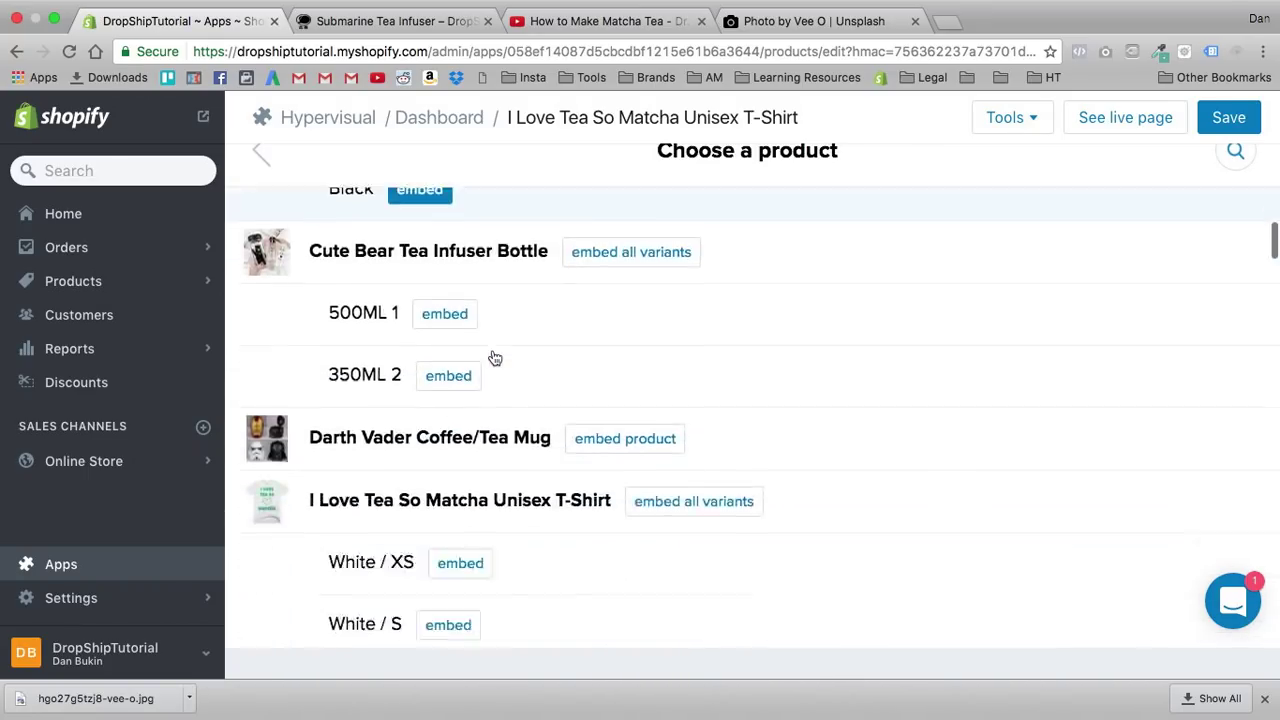
scroll(500, 352, up, 5)
click(650, 338)
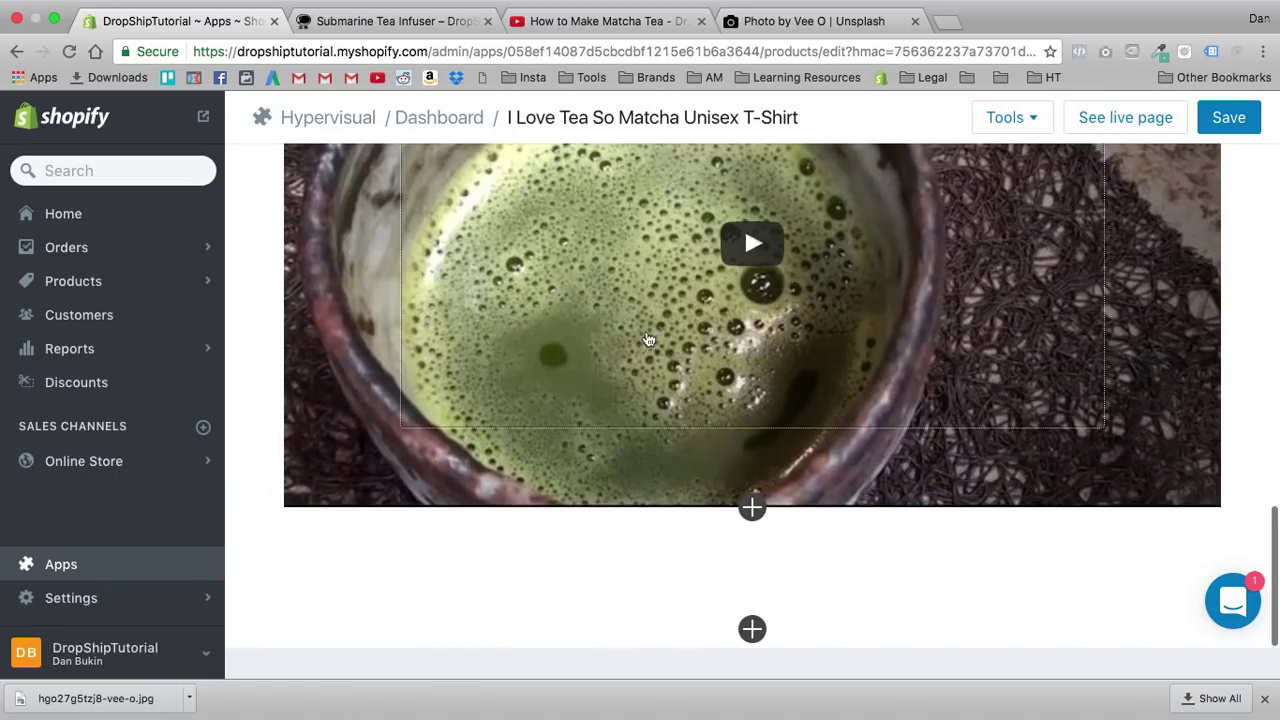
scroll(666, 531, down, 5)
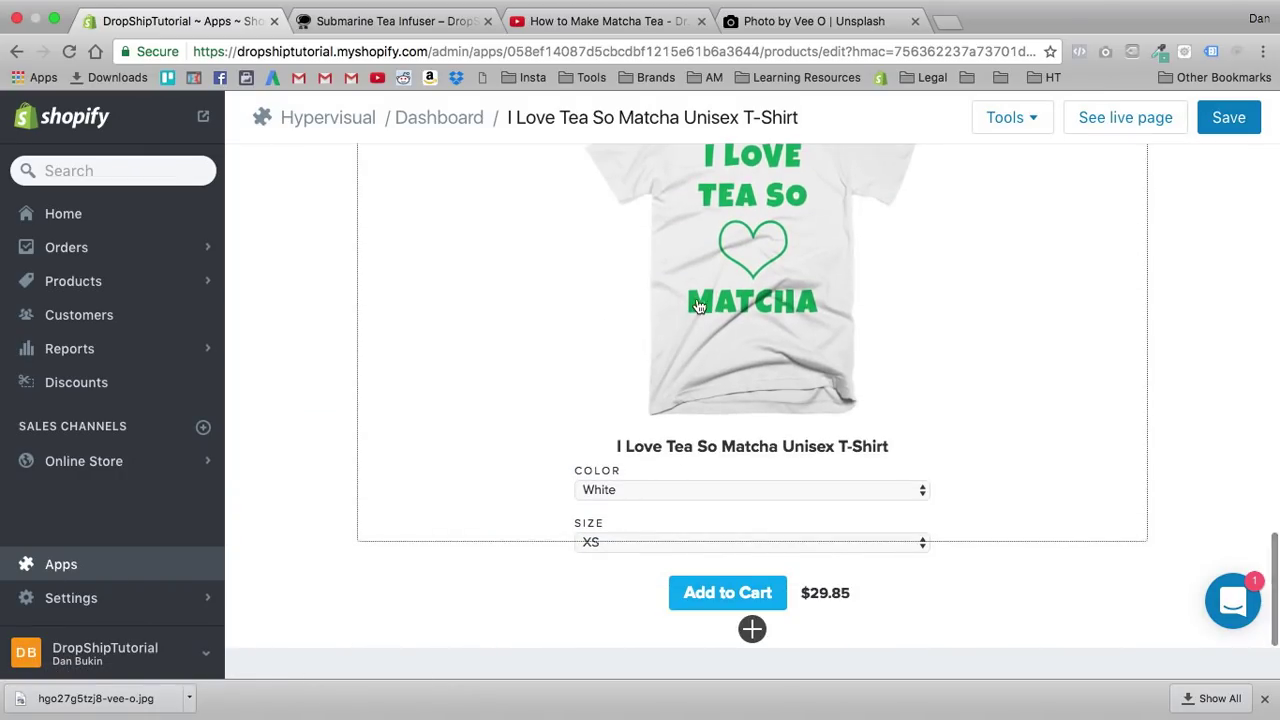
Step: Set the text color of the embedded T-shirt product block to black
click(699, 306)
scroll(654, 394, down, 3)
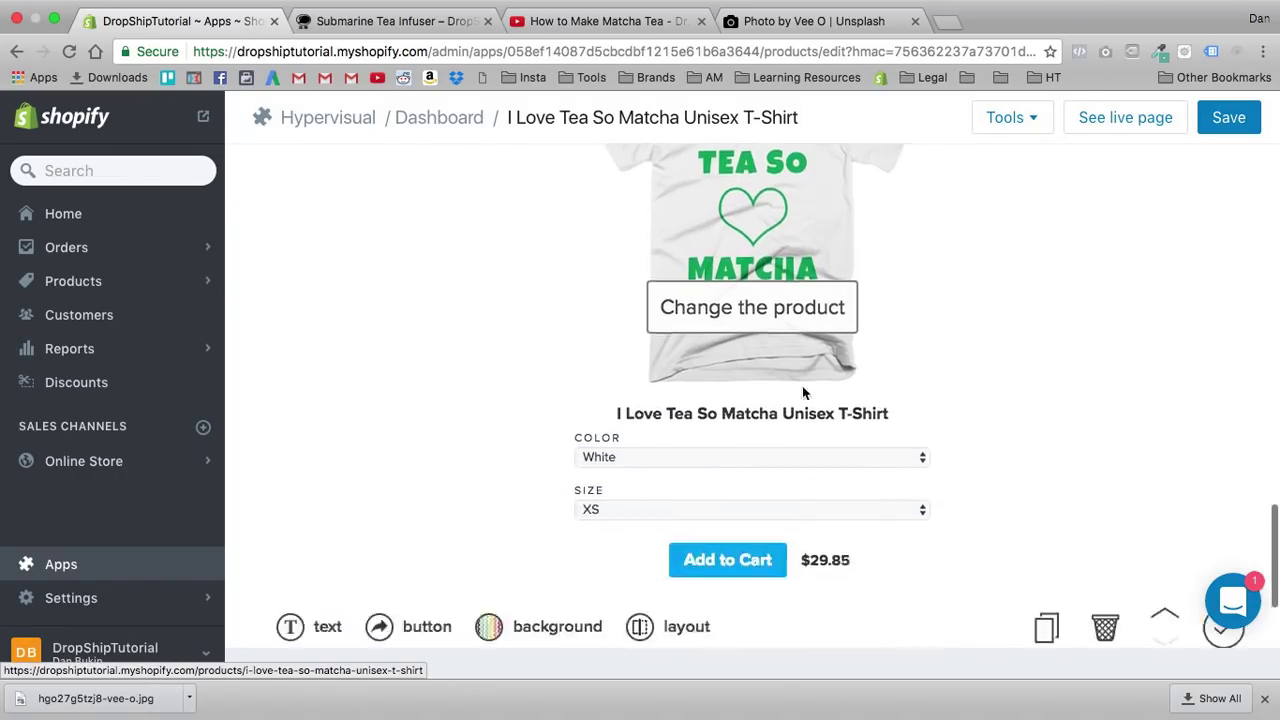
scroll(803, 393, down, 2)
click(289, 438)
click(289, 531)
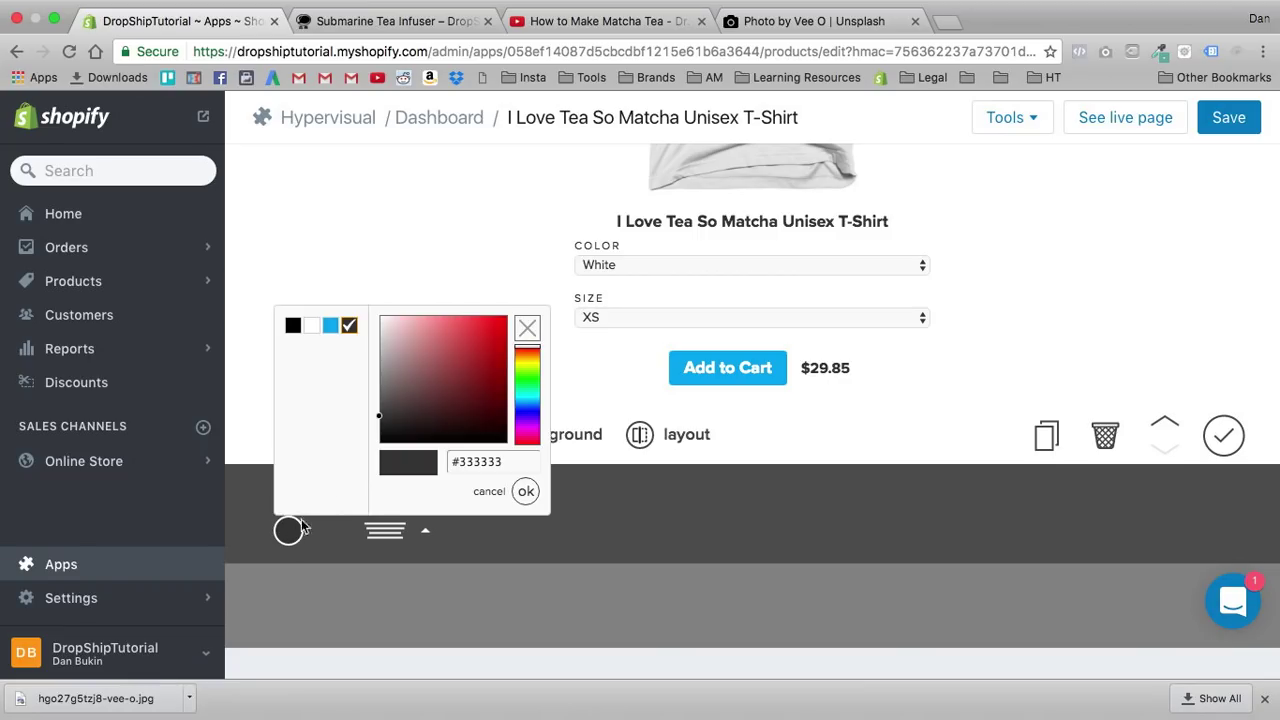
click(293, 326)
click(548, 547)
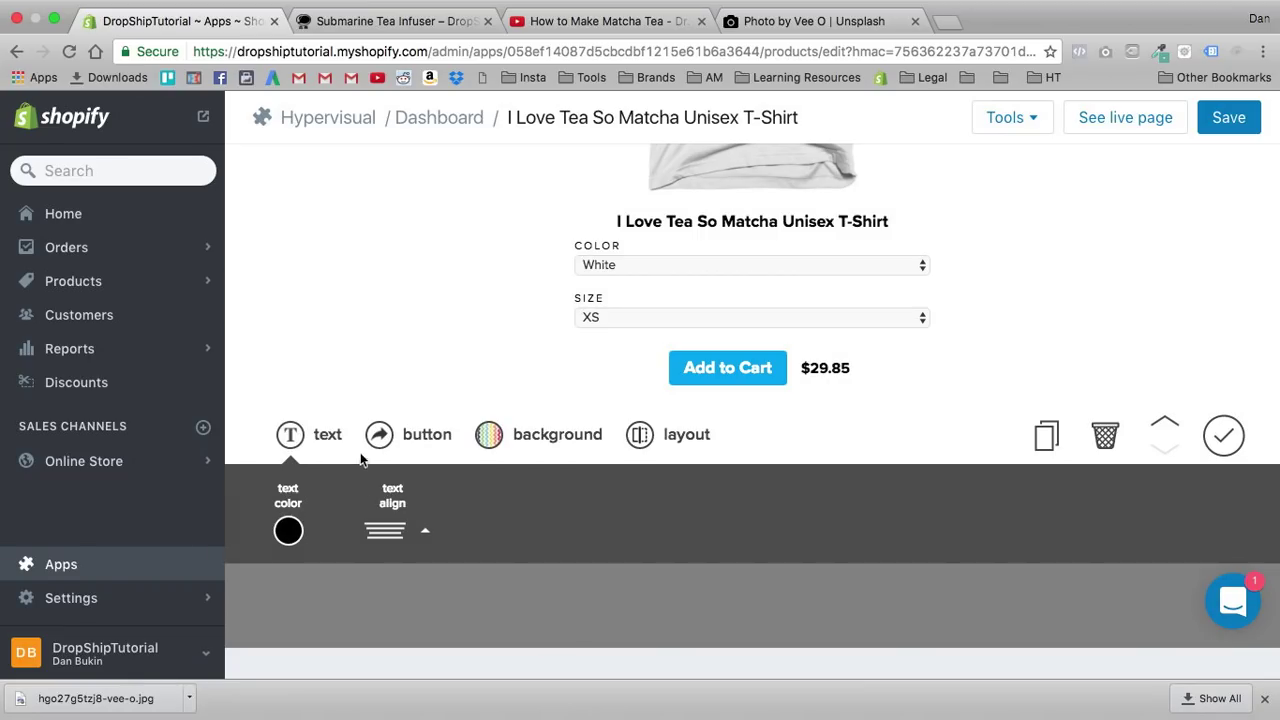
Step: Check the product block's button, background and layout options and finish editing the block
click(381, 442)
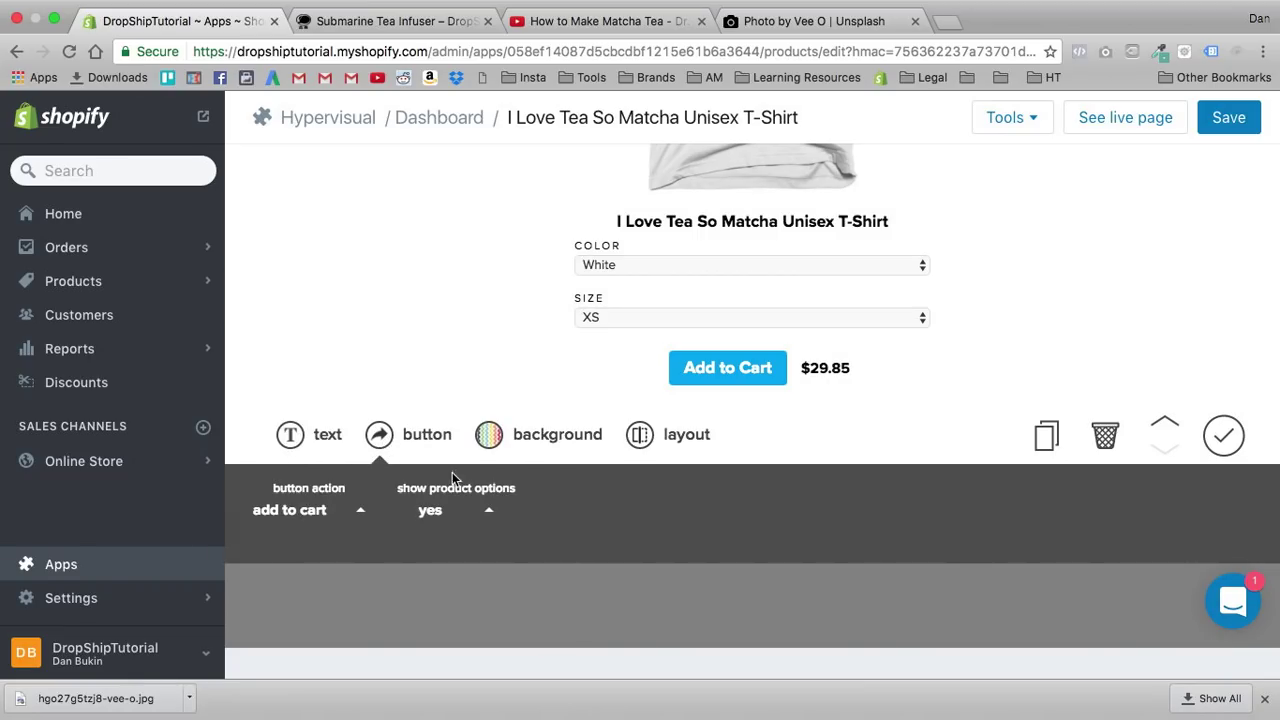
click(535, 440)
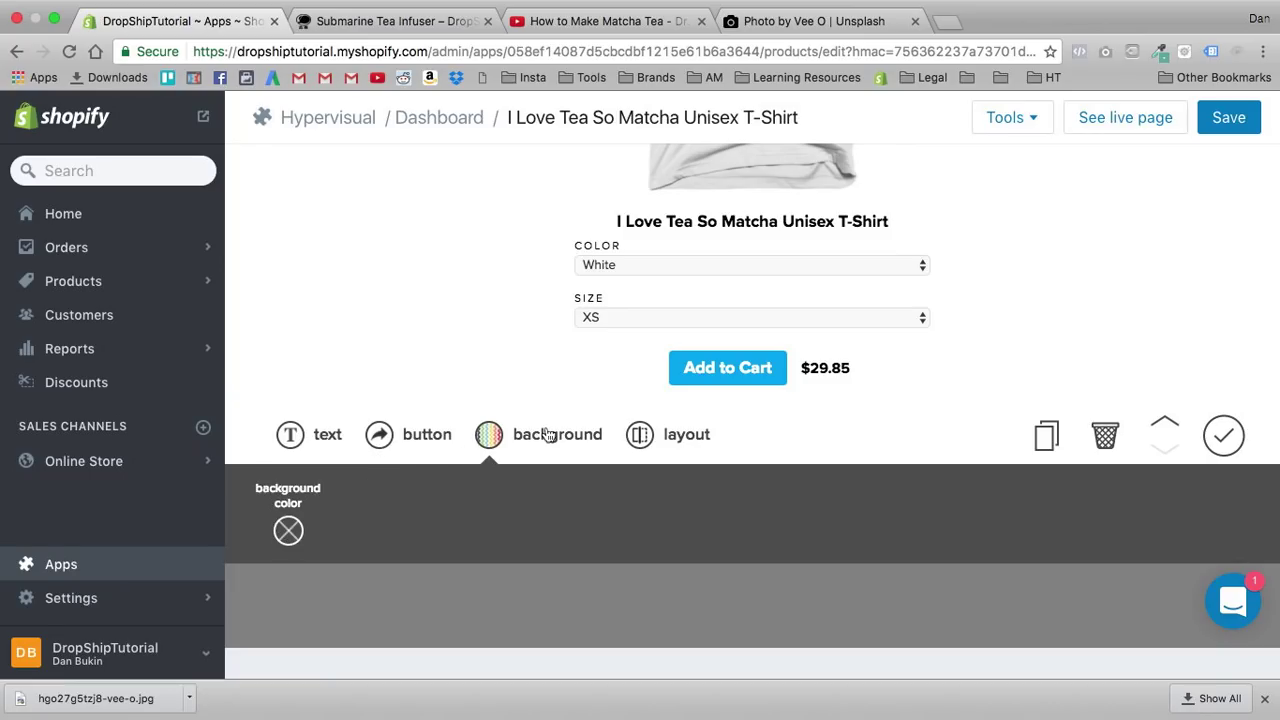
click(657, 432)
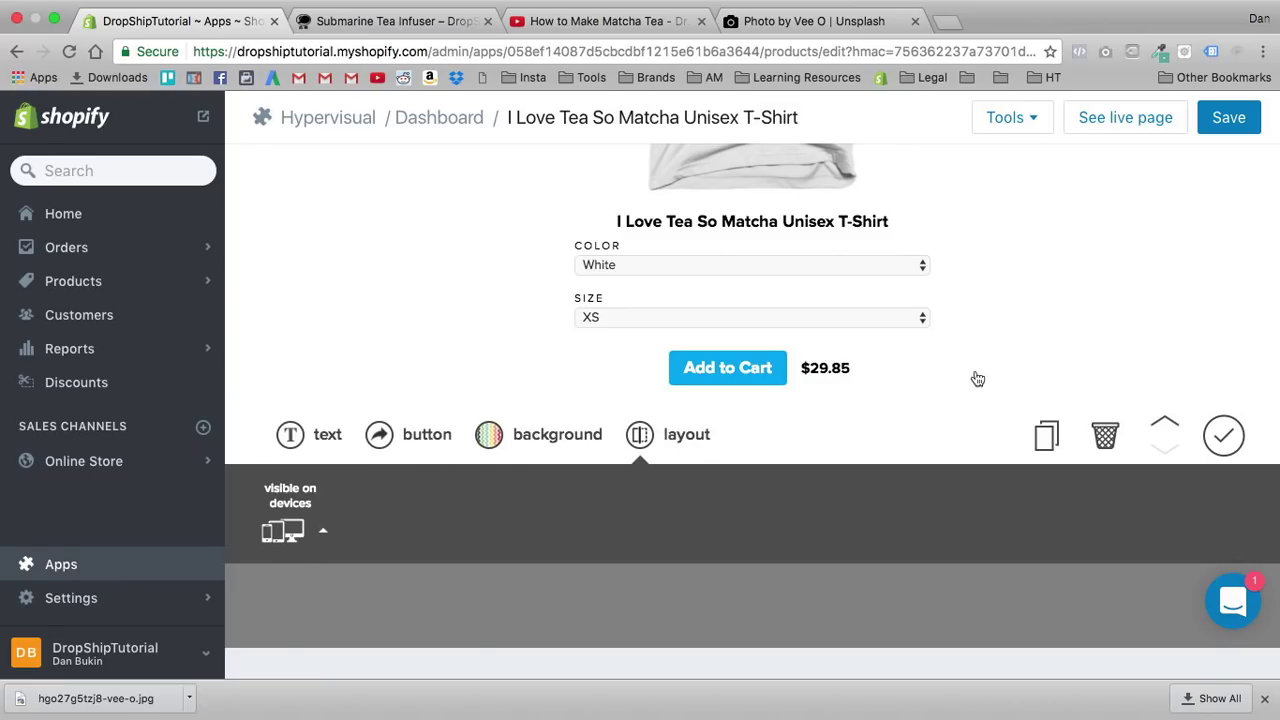
scroll(1006, 391, up, 2)
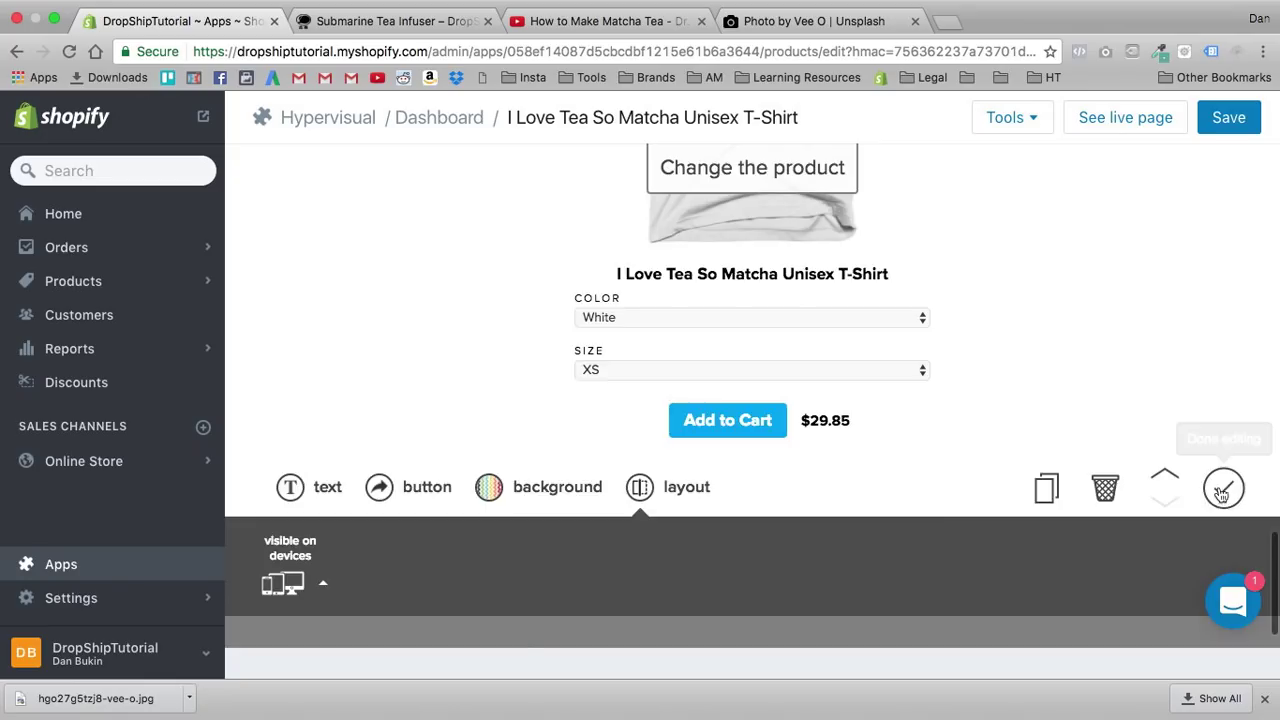
click(1222, 489)
scroll(1086, 403, down, 5)
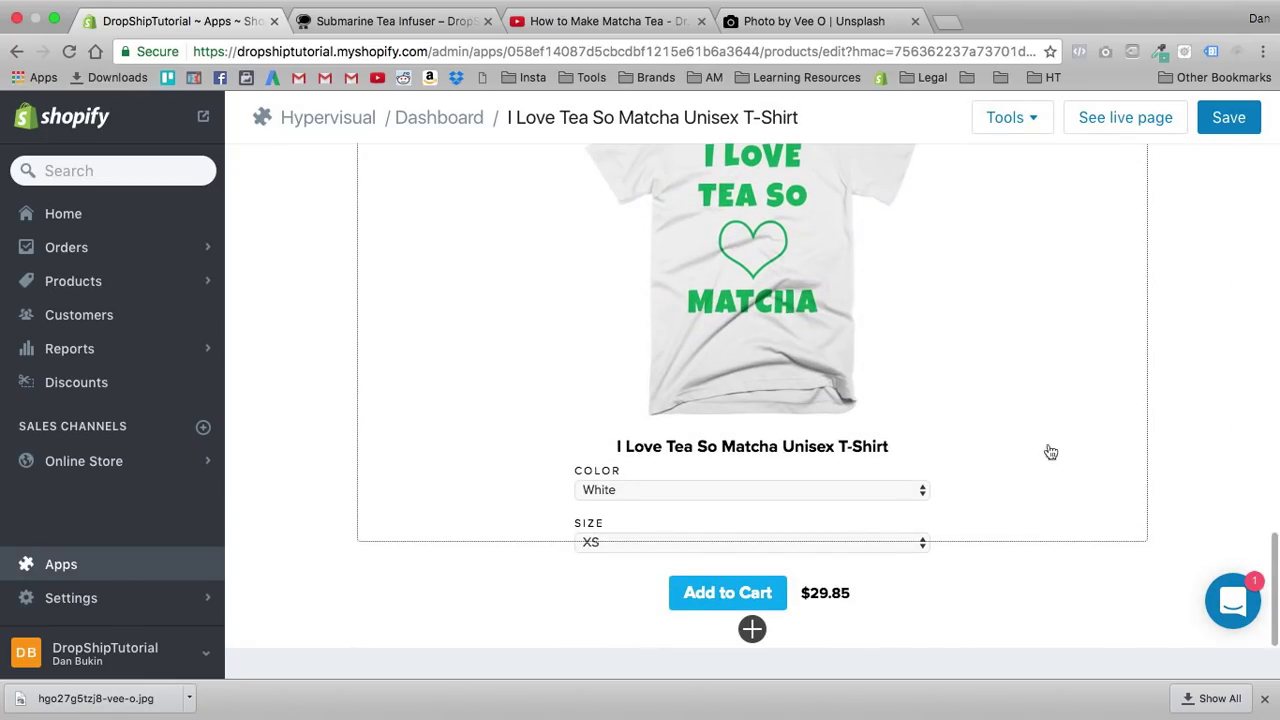
Step: Examine the T-shirt's live product page and return to the Hypervisual editor
scroll(1108, 474, up, 10)
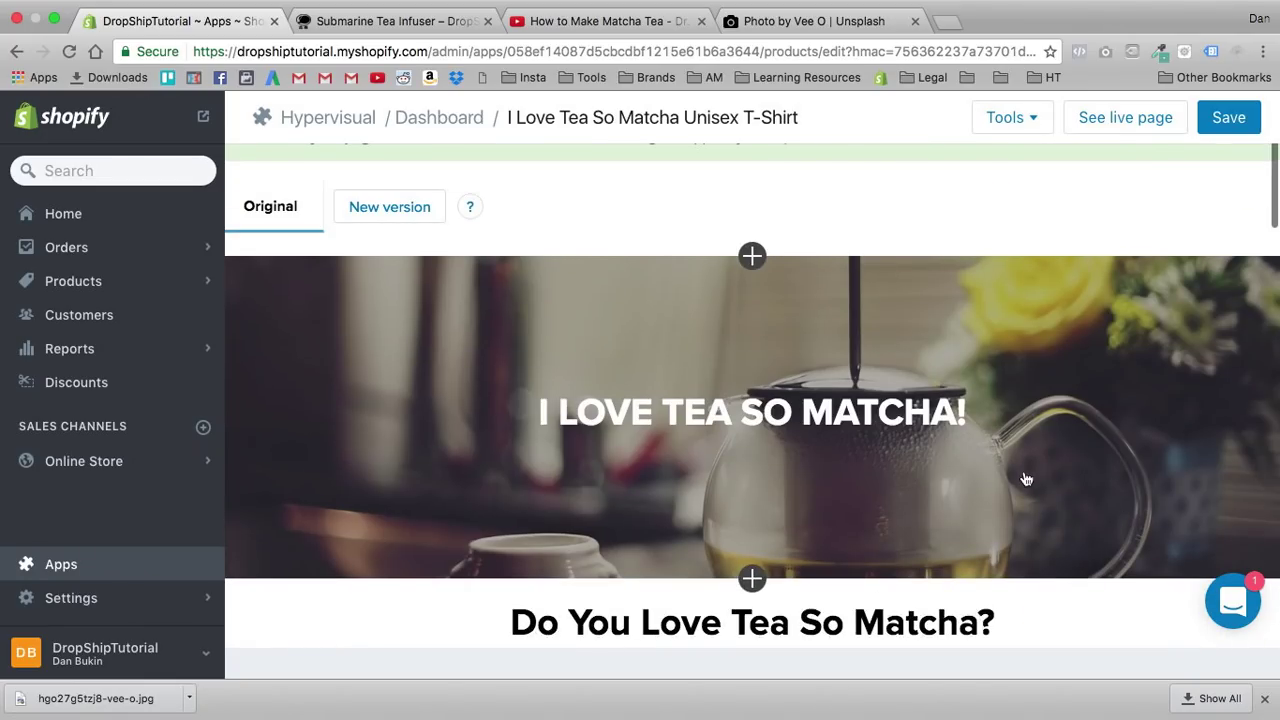
click(1148, 122)
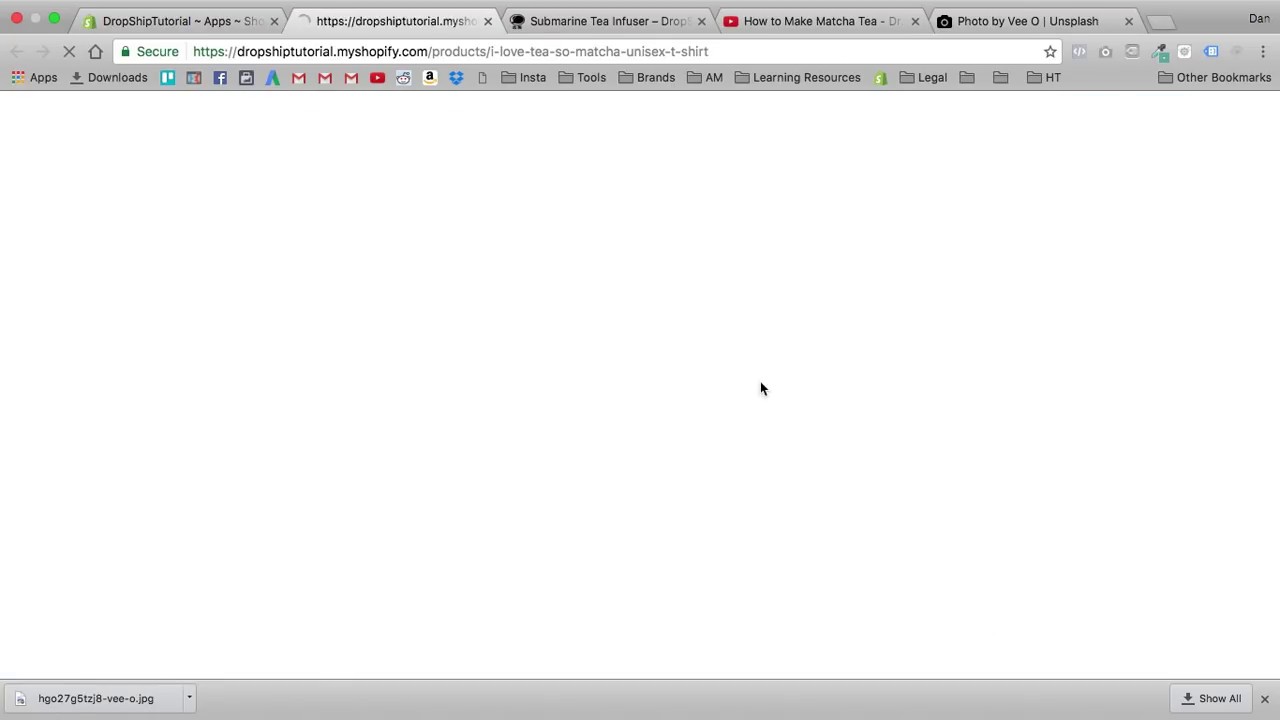
scroll(200, 335, down, 7)
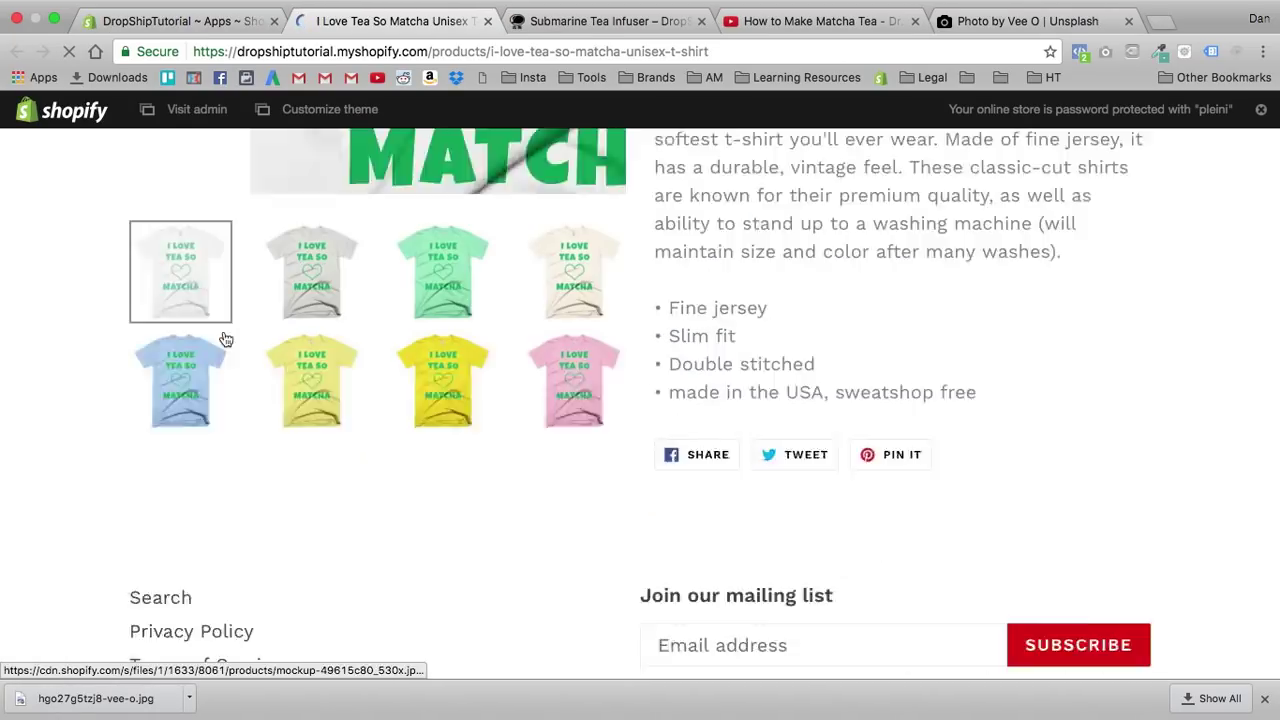
scroll(66, 314, up, 5)
scroll(66, 301, up, 2)
click(160, 24)
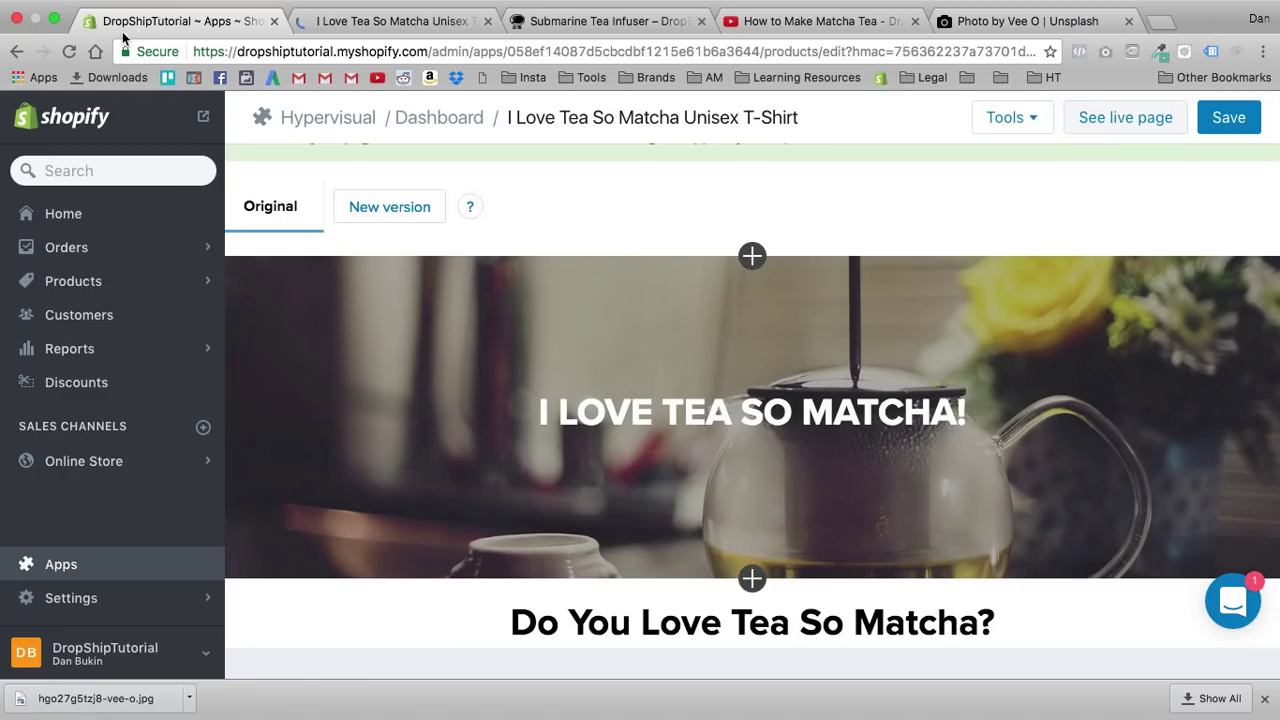
Step: Save the Hypervisual page and close both tabs showing the live T-shirt page
click(1230, 119)
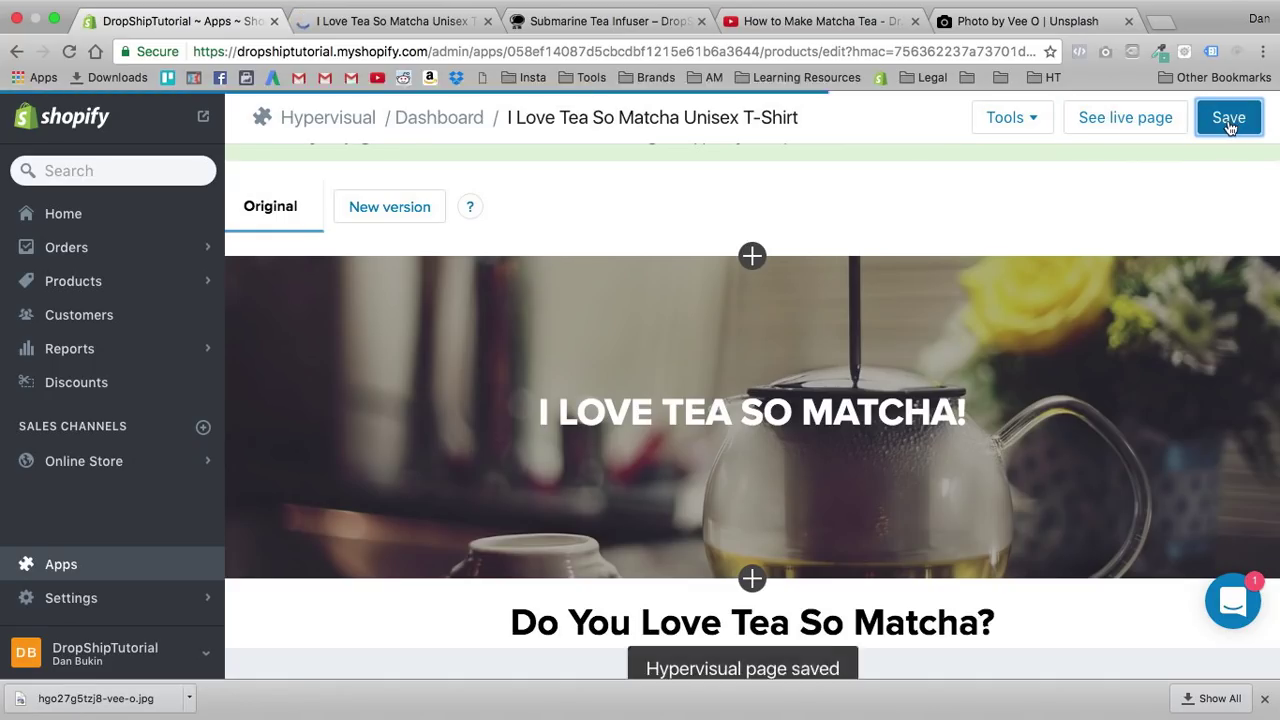
click(1144, 119)
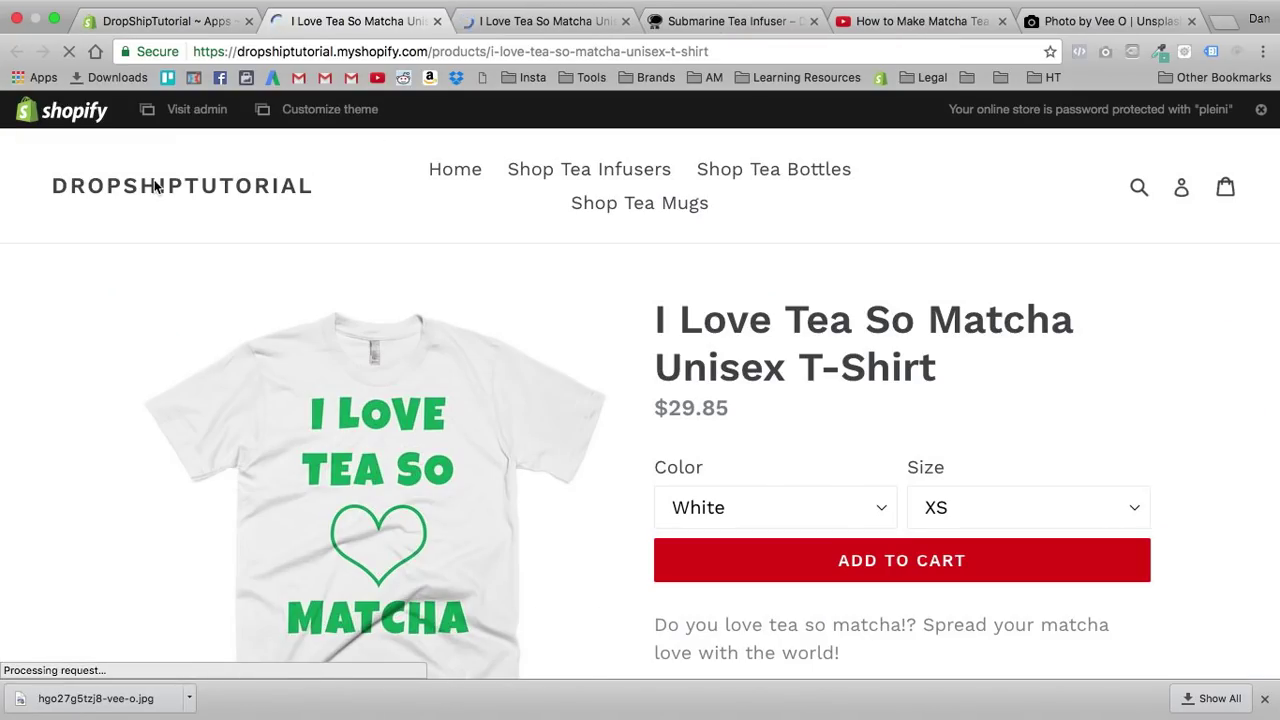
click(437, 22)
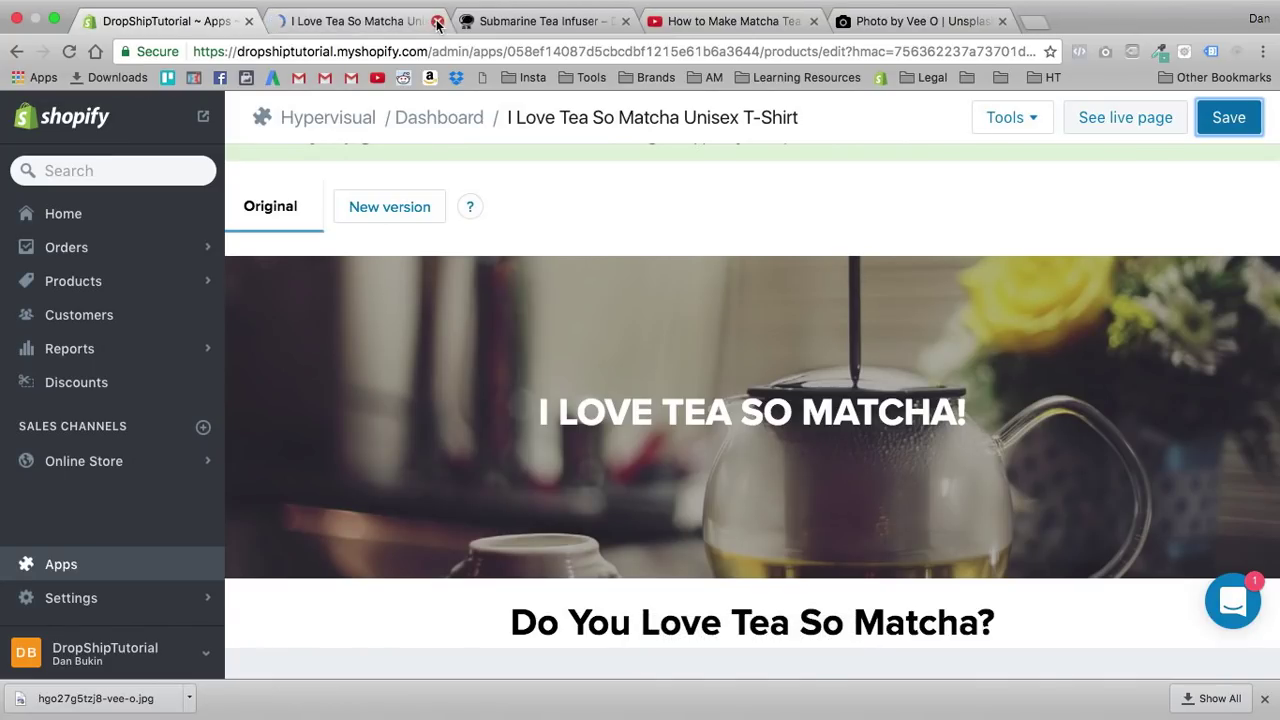
click(437, 22)
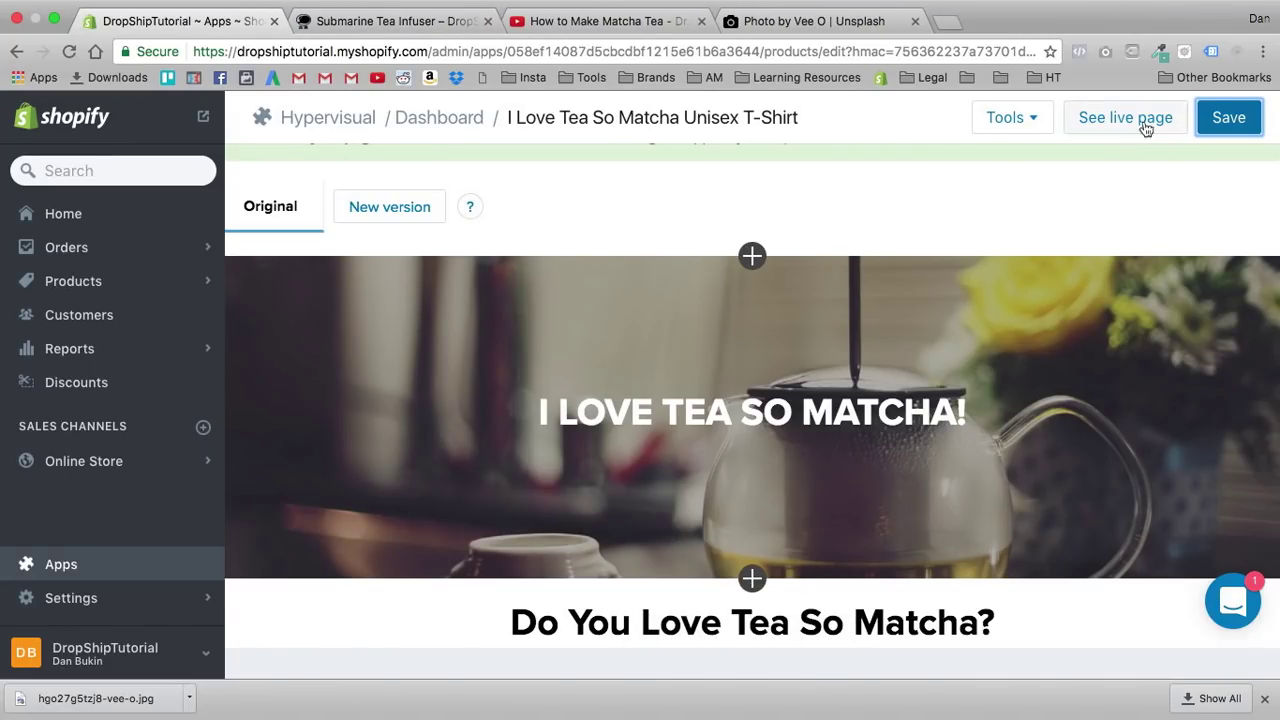
click(1230, 119)
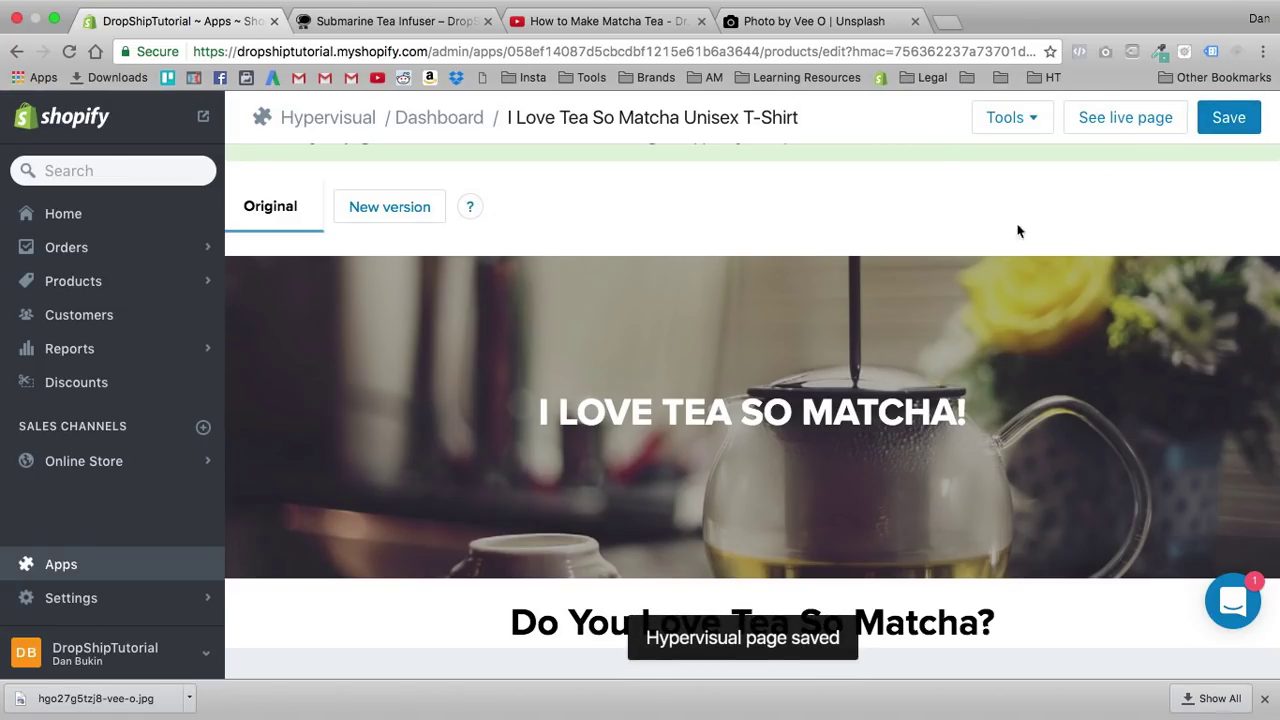
Step: Open the Hypervisual preview of the T-shirt page and examine it from header to footer
click(1030, 120)
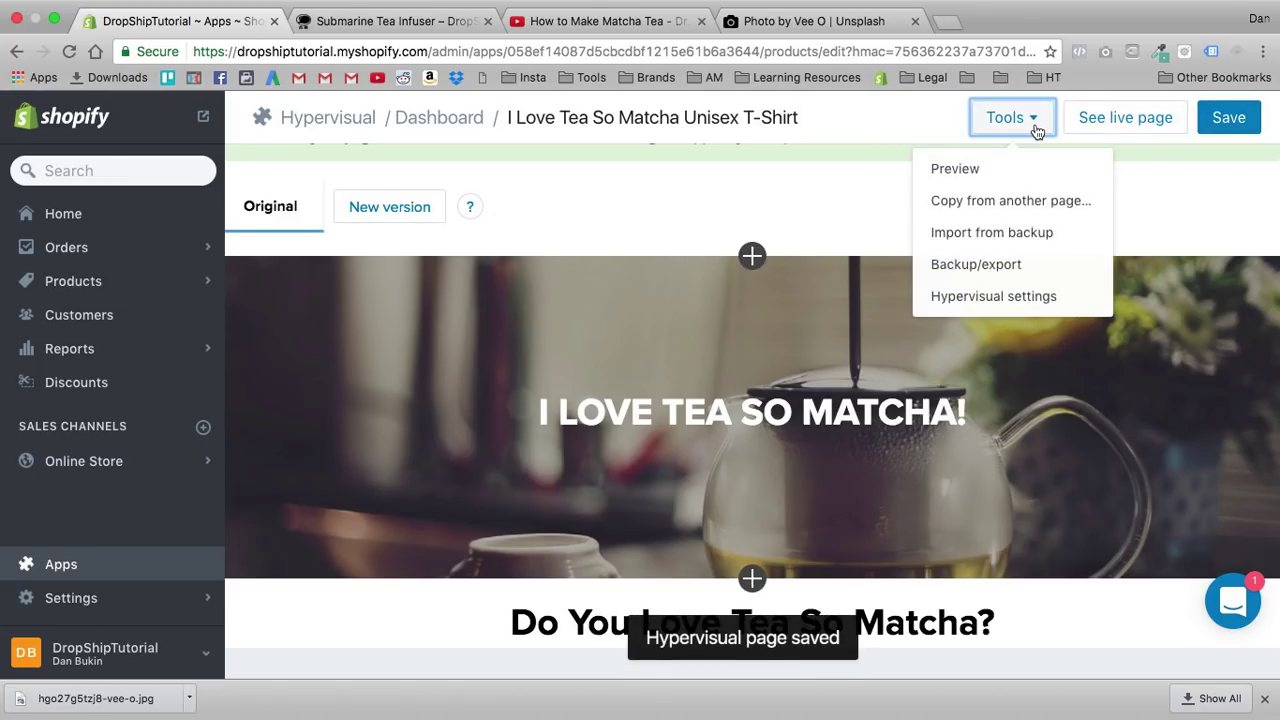
click(1004, 167)
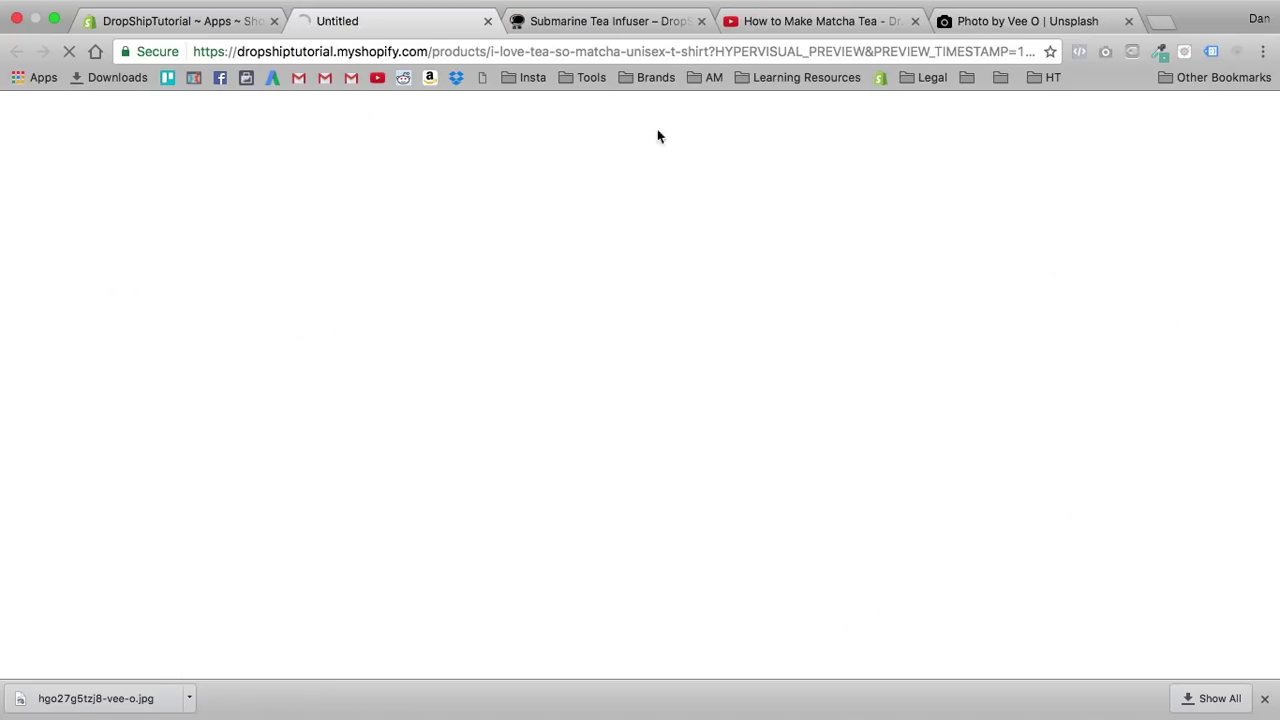
scroll(390, 263, down, 15)
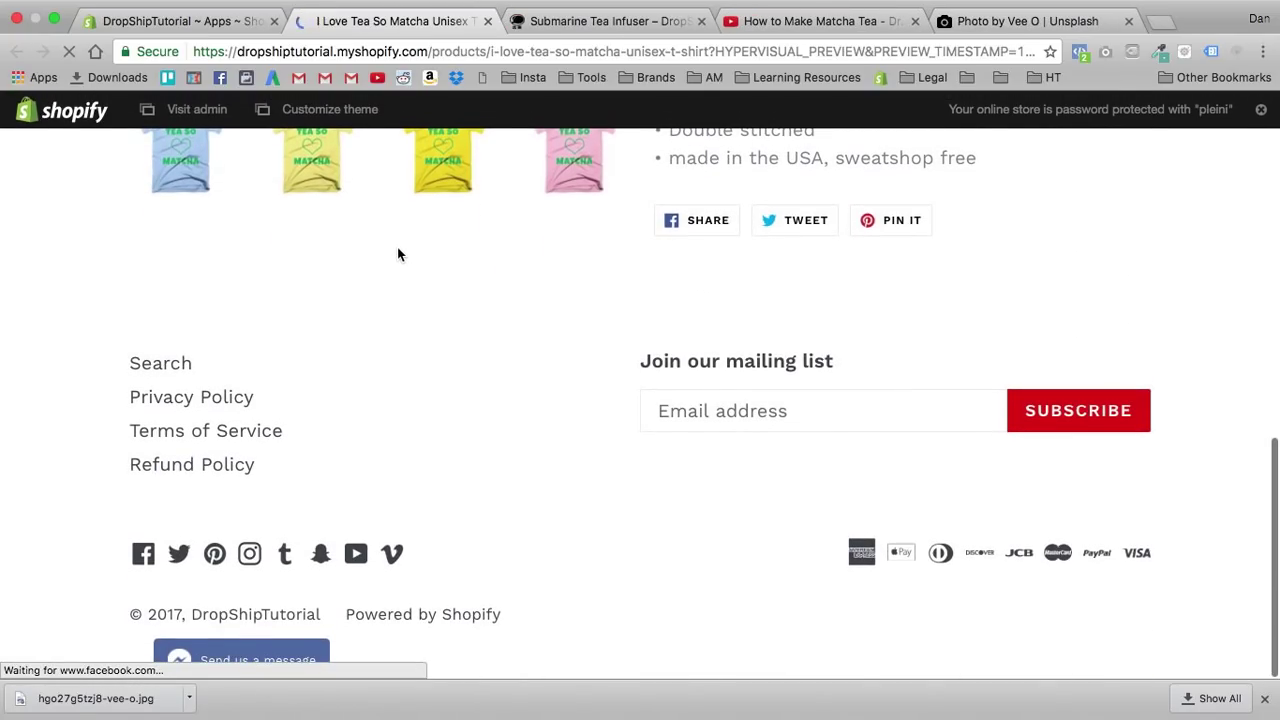
scroll(398, 254, up, 15)
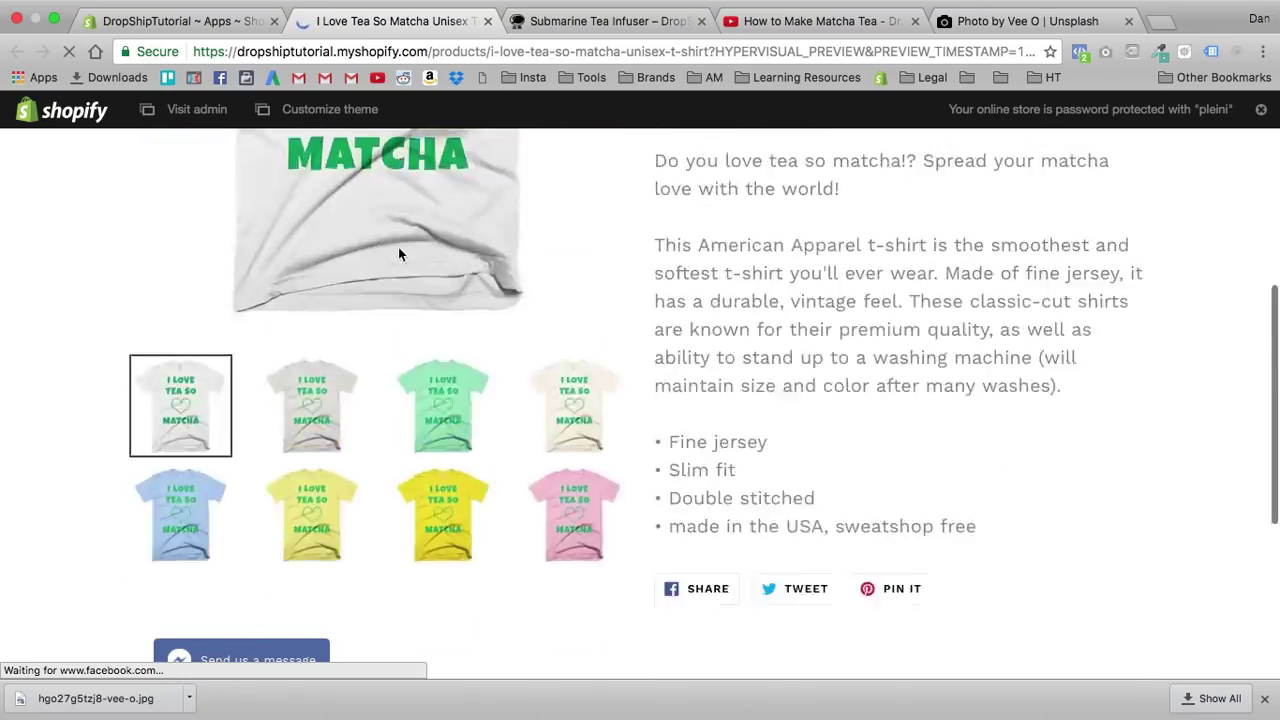
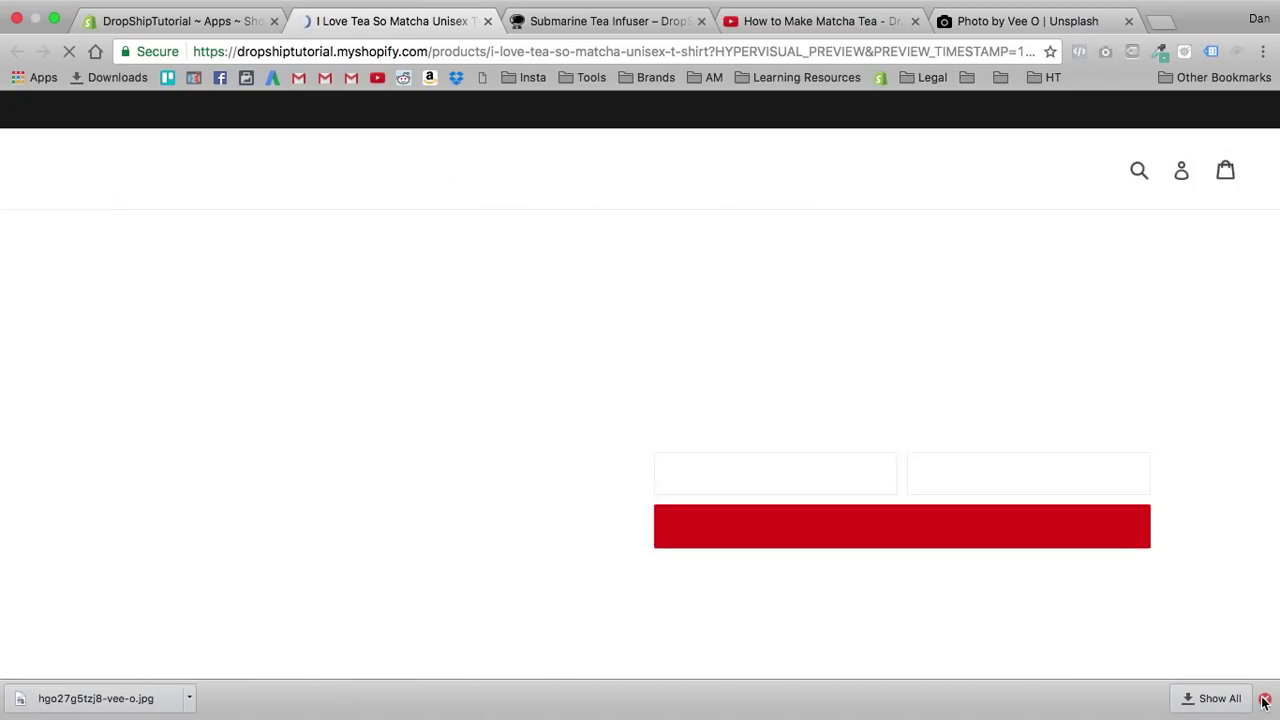
scroll(679, 580, down, 10)
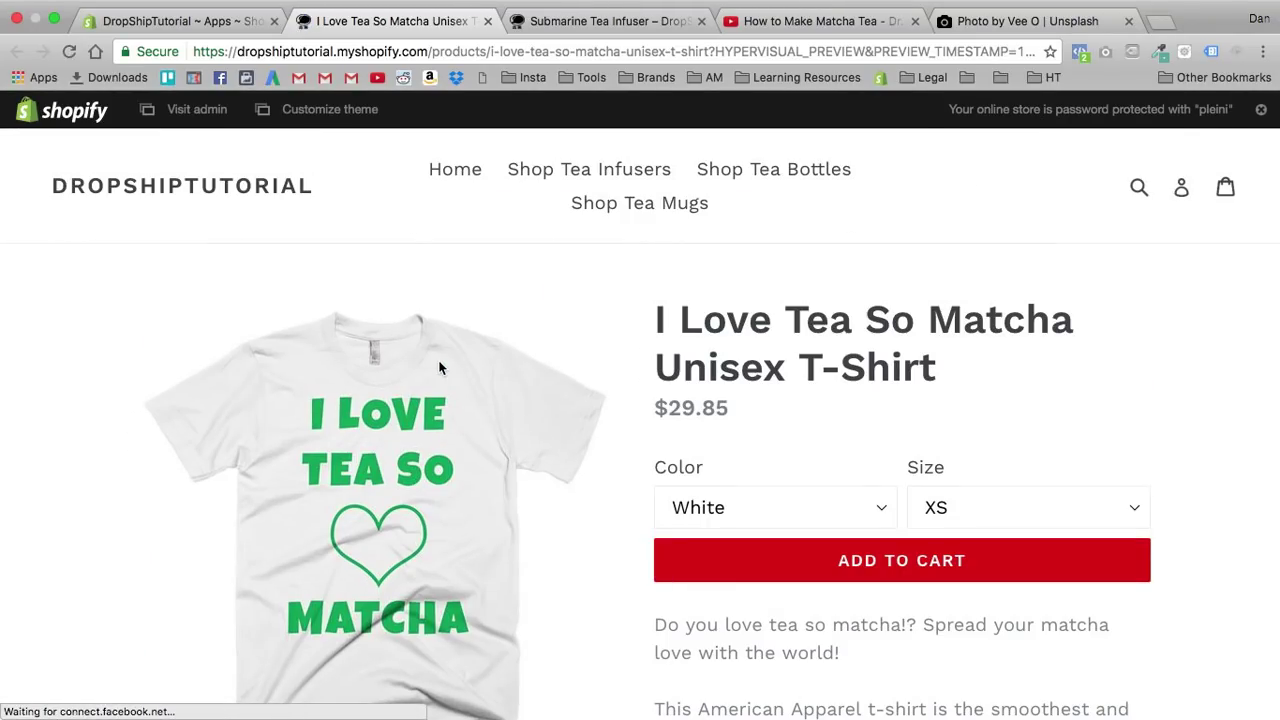
Step: From the Submarine Tea Infuser tab, go to the store's home page and open the I Love Tea So Matcha Unisex T-Shirt
click(600, 26)
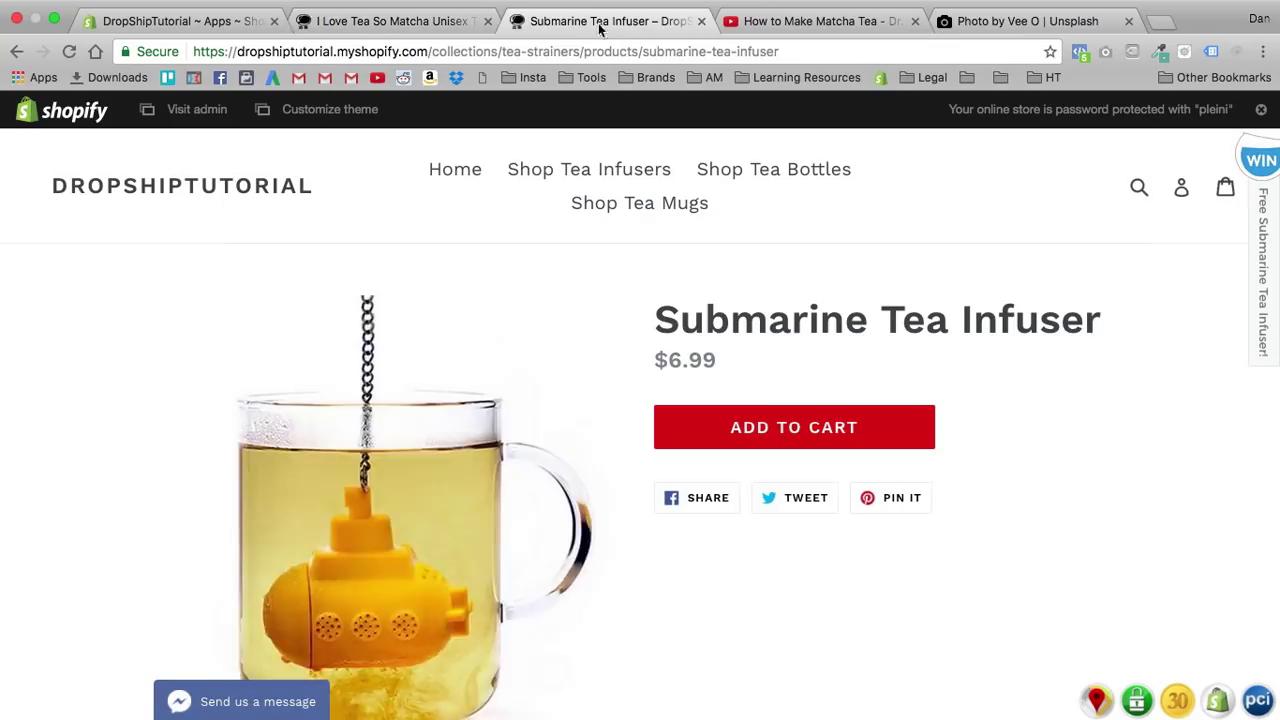
click(157, 189)
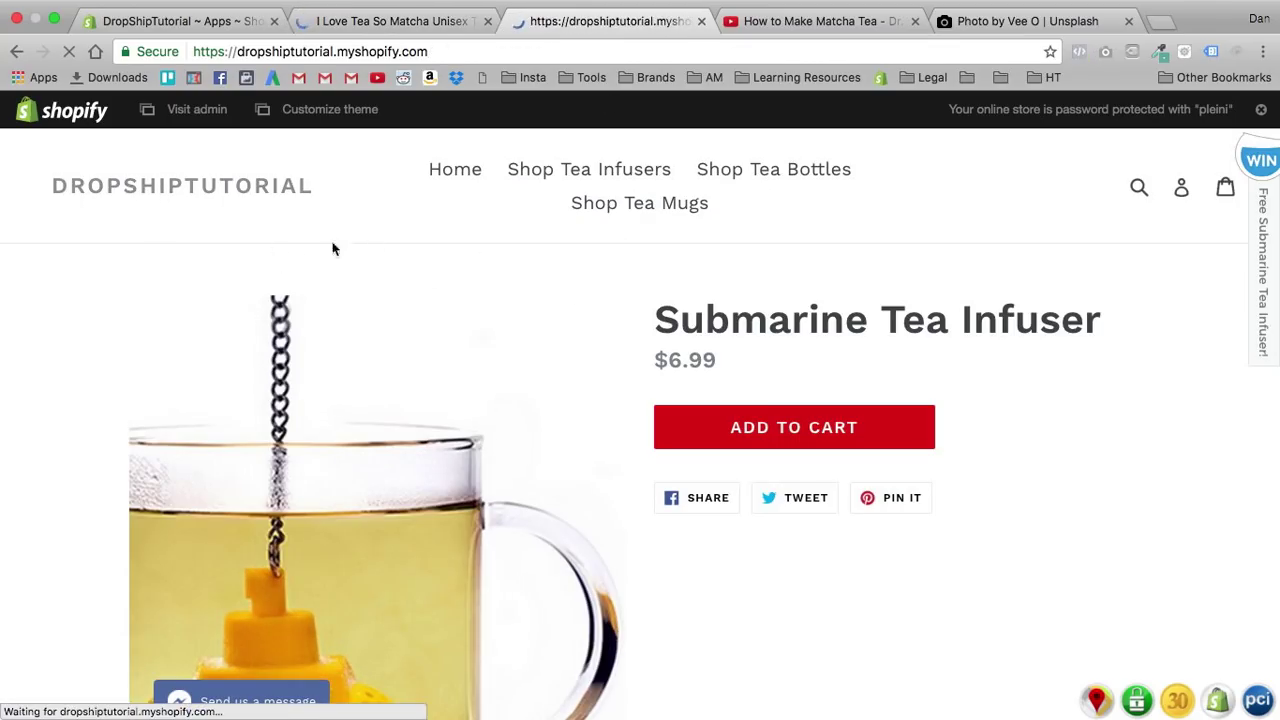
scroll(470, 410, down, 10)
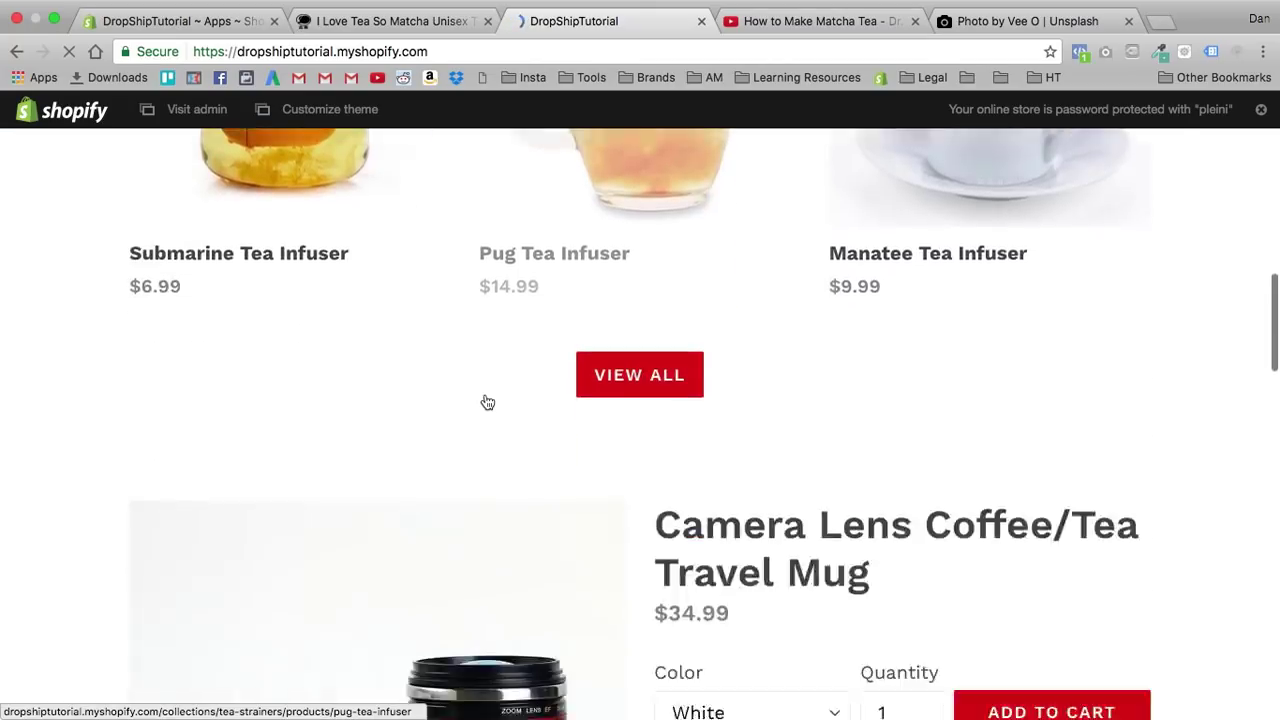
scroll(487, 402, down, 12)
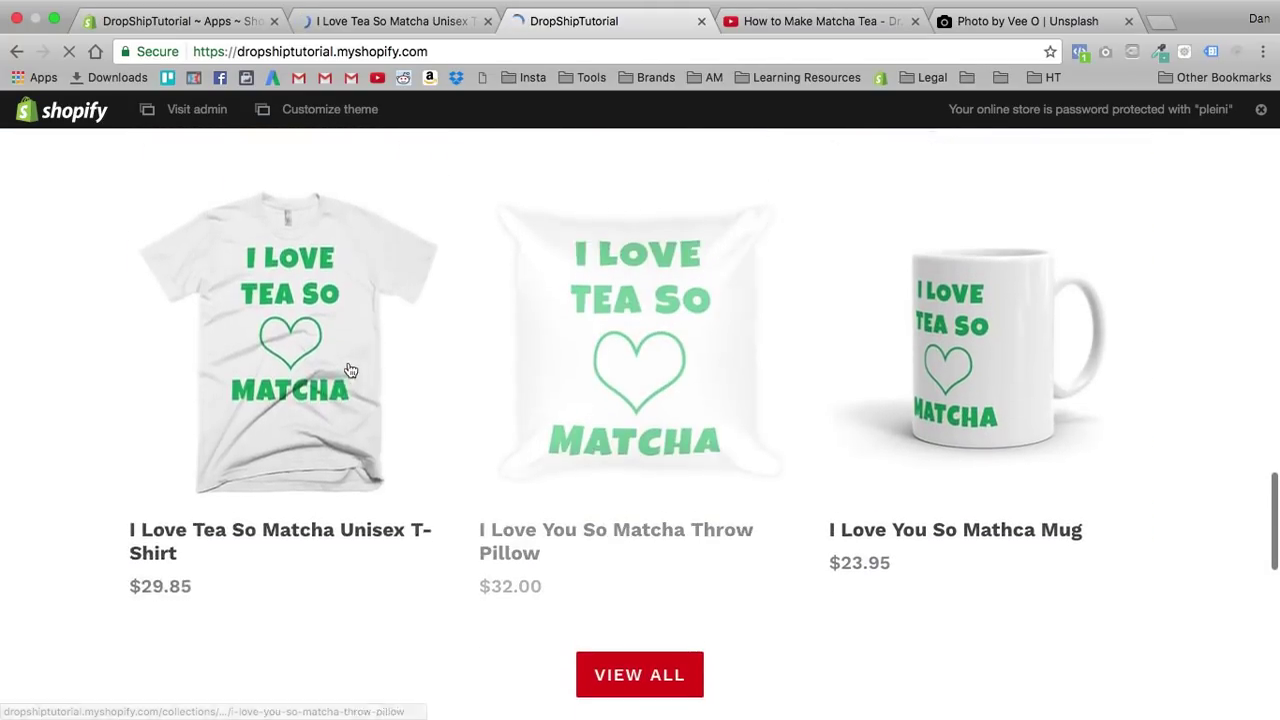
click(350, 371)
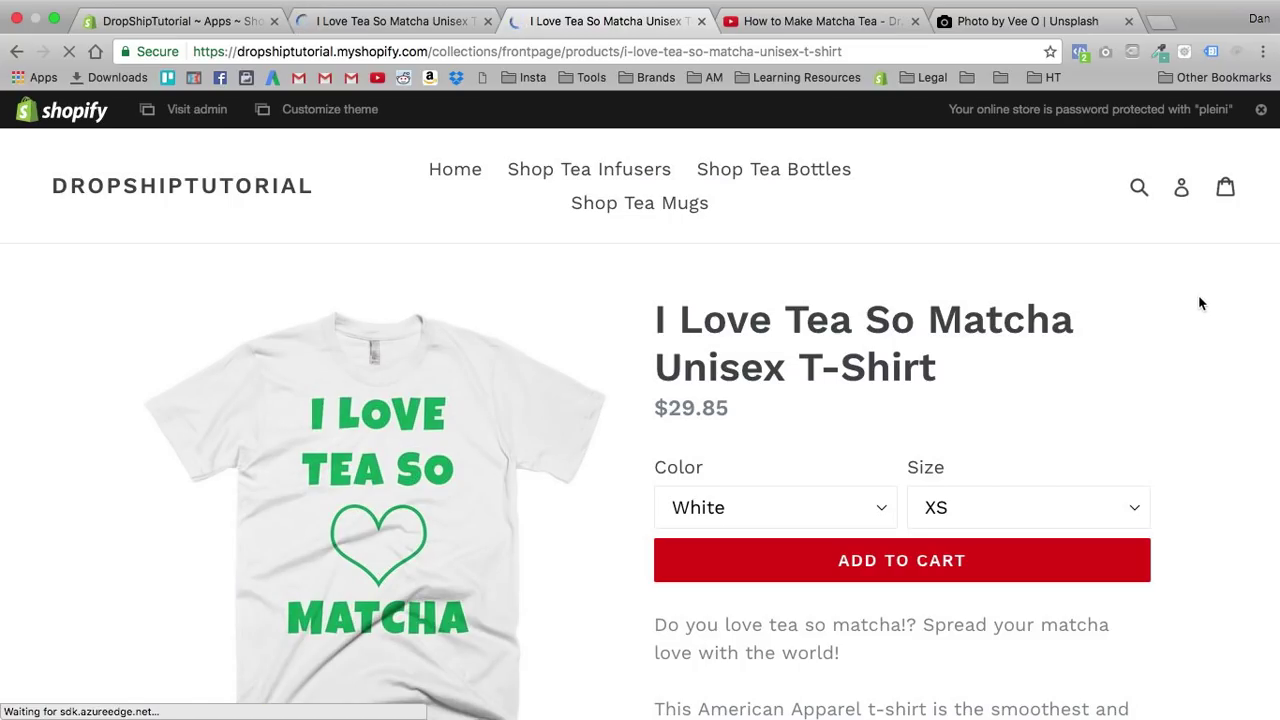
Step: Examine the T-shirt's storefront page from top to bottom and return to the preview tab
scroll(1186, 308, down, 15)
scroll(1186, 306, up, 15)
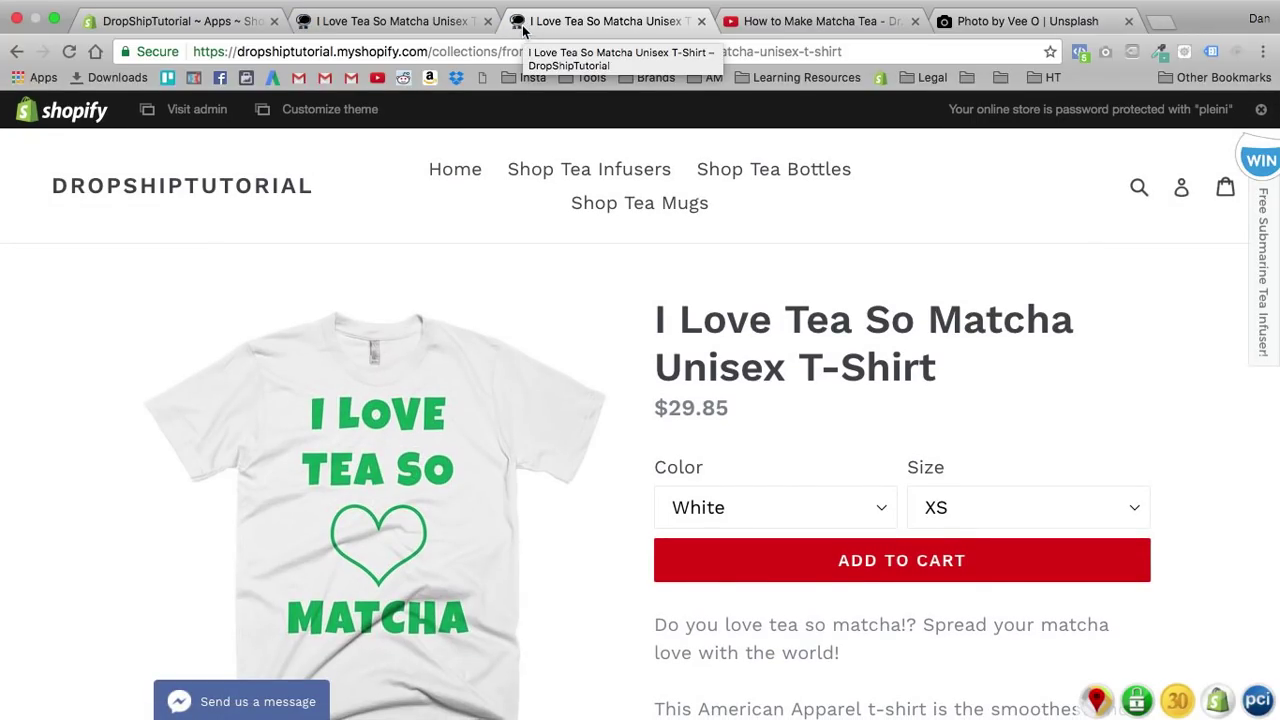
click(394, 22)
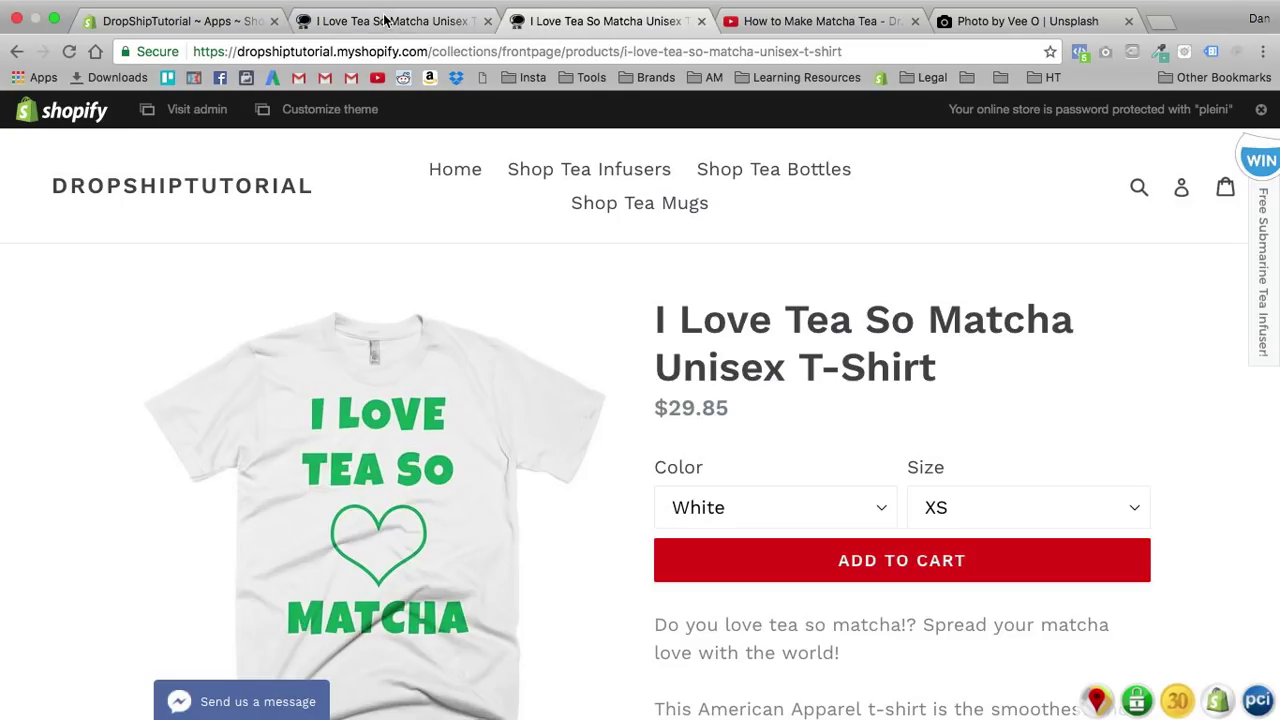
Step: Return to the Hypervisual editor tab and read the reminder about the app installation above the page
scroll(682, 434, down, 5)
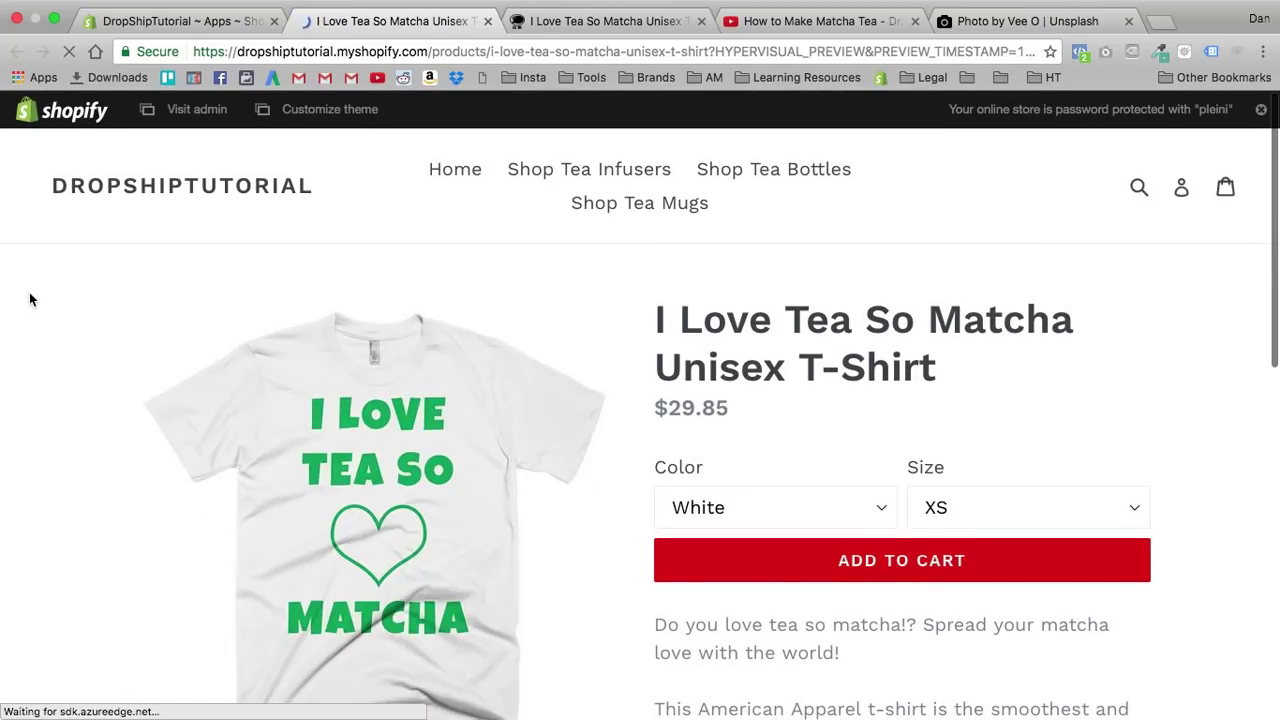
click(170, 20)
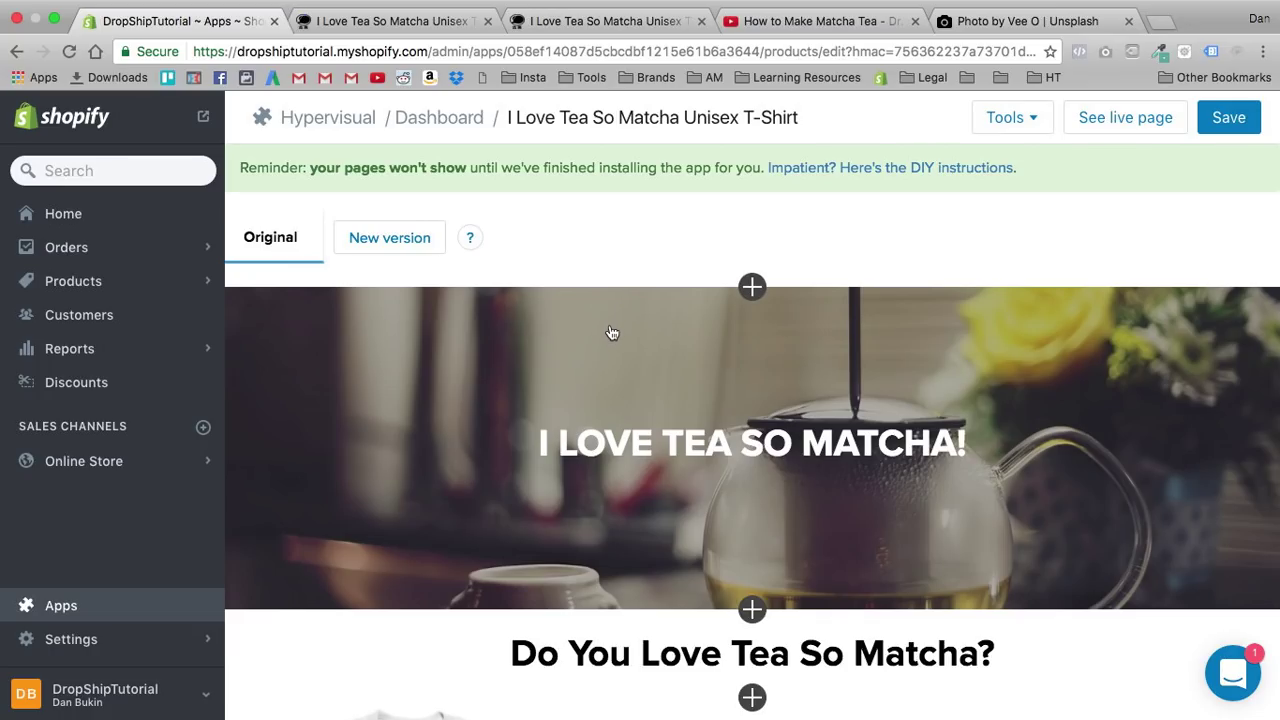
triple_click(285, 170)
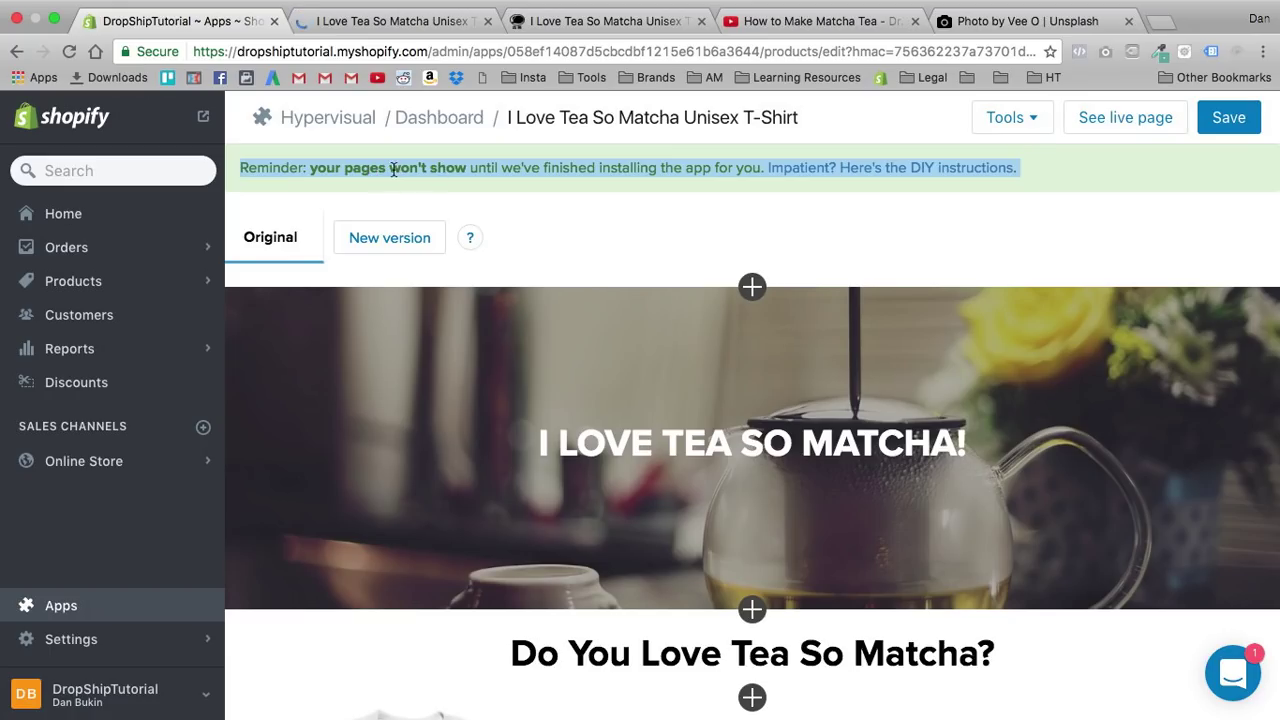
triple_click(516, 167)
Step: Open the support chat and send the agent a greeting by name followed by "I need help installign the page on my store!"
click(1235, 676)
click(1234, 672)
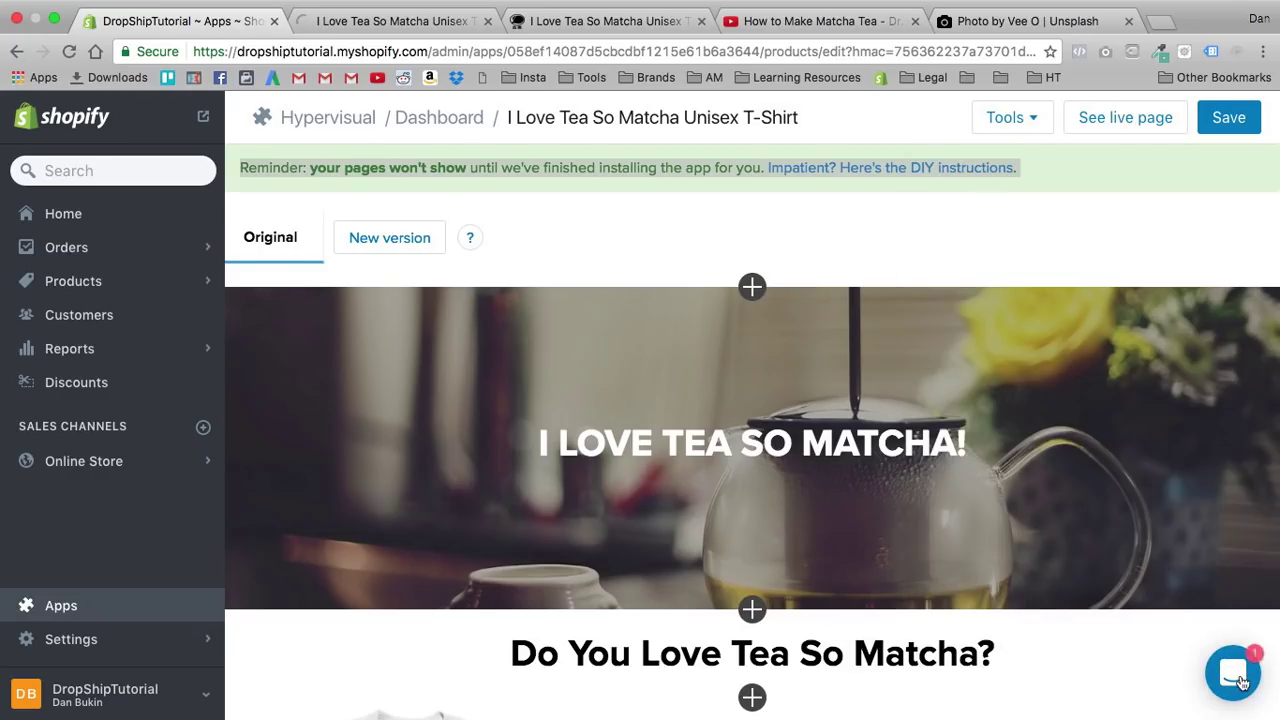
click(1234, 672)
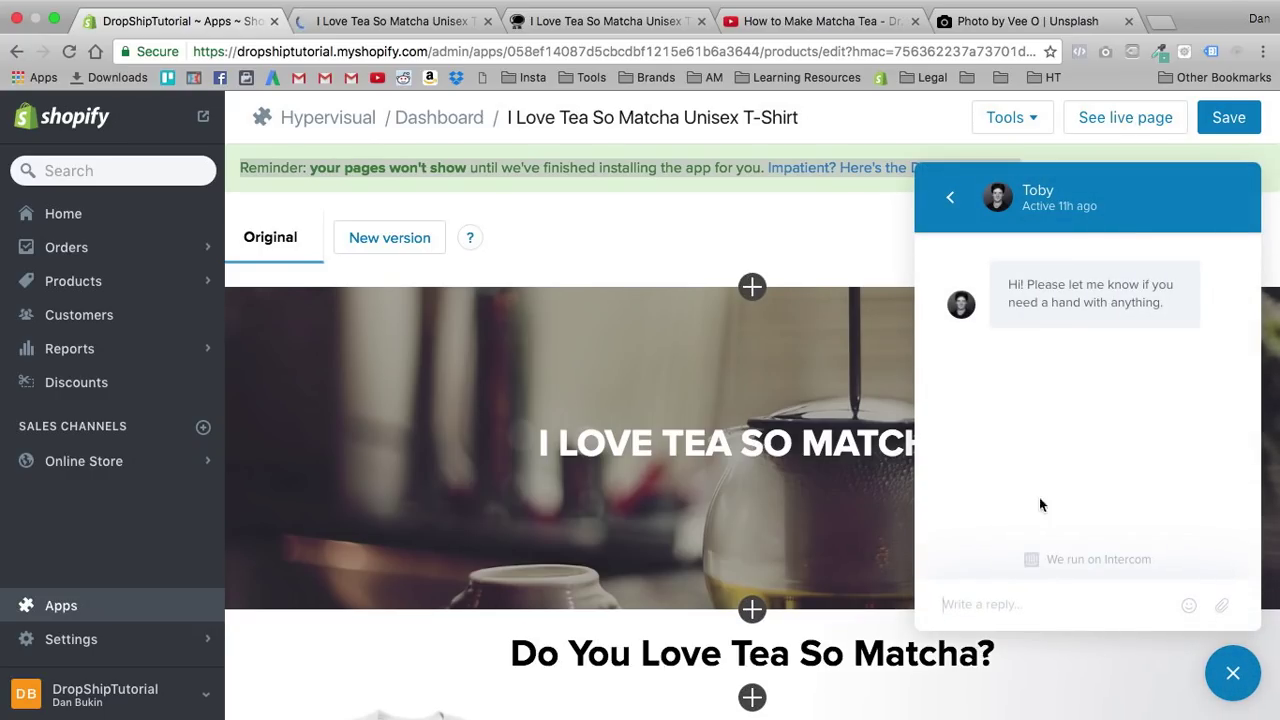
click(1000, 606)
text(Hey)
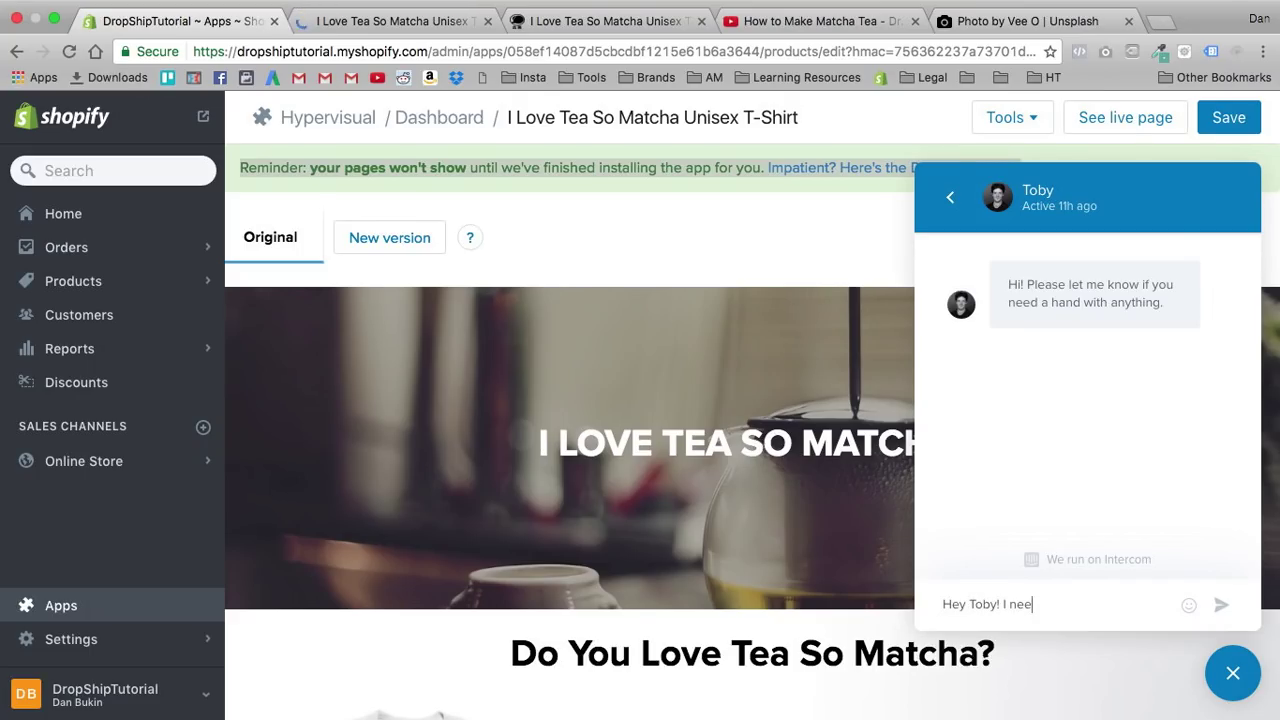
text(Toby! I need help installign the page on my store!)
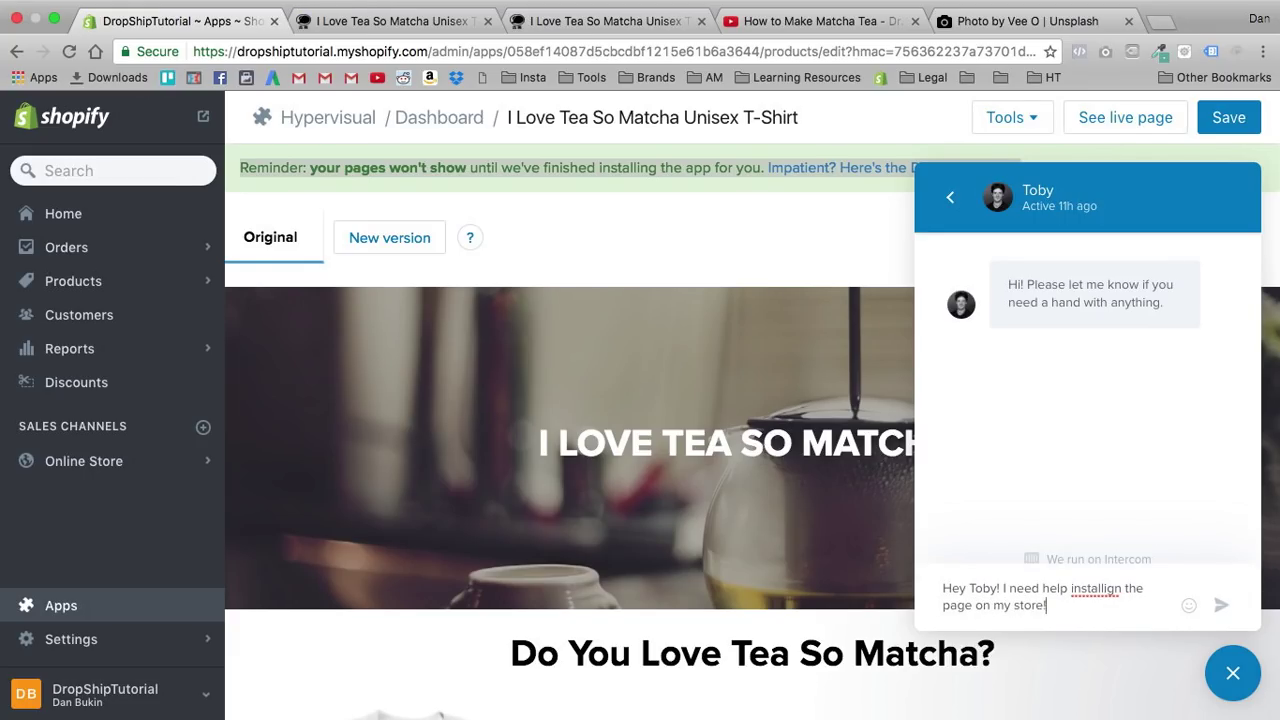
key(Return)
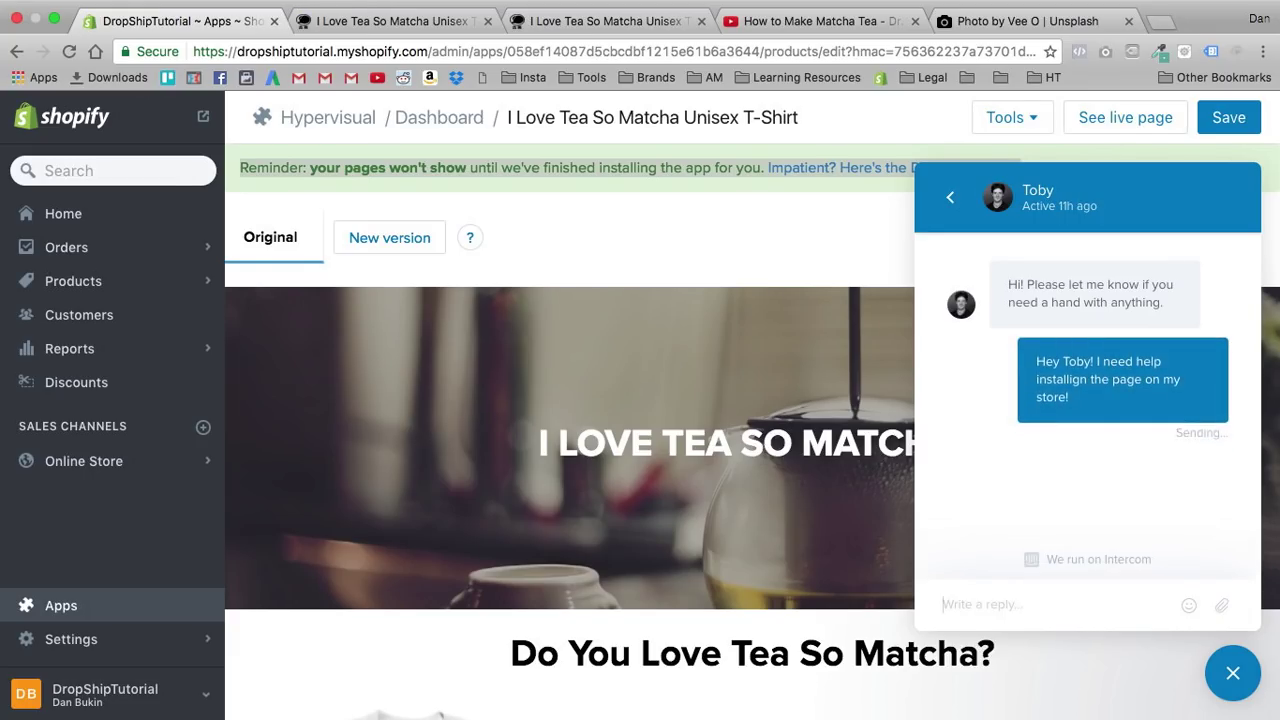
Step: Check the conversation list and the autoresponse thread in the support chat, and close the chat
click(953, 200)
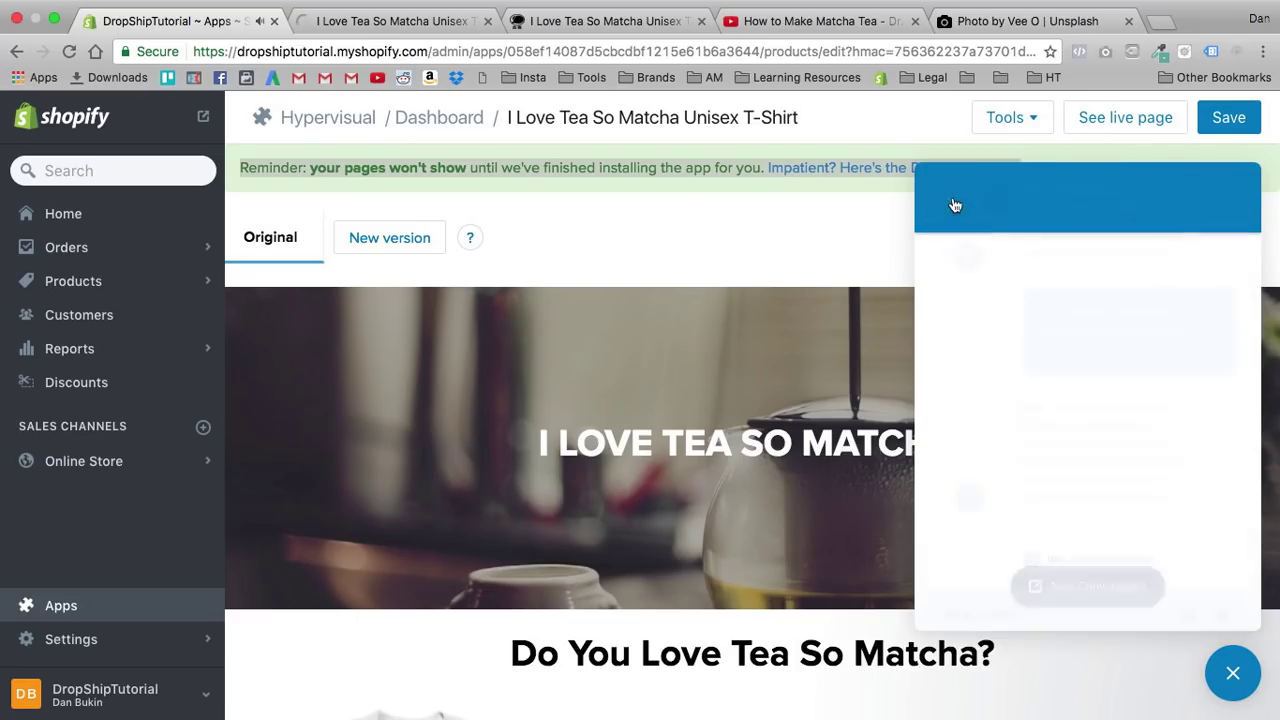
click(1014, 308)
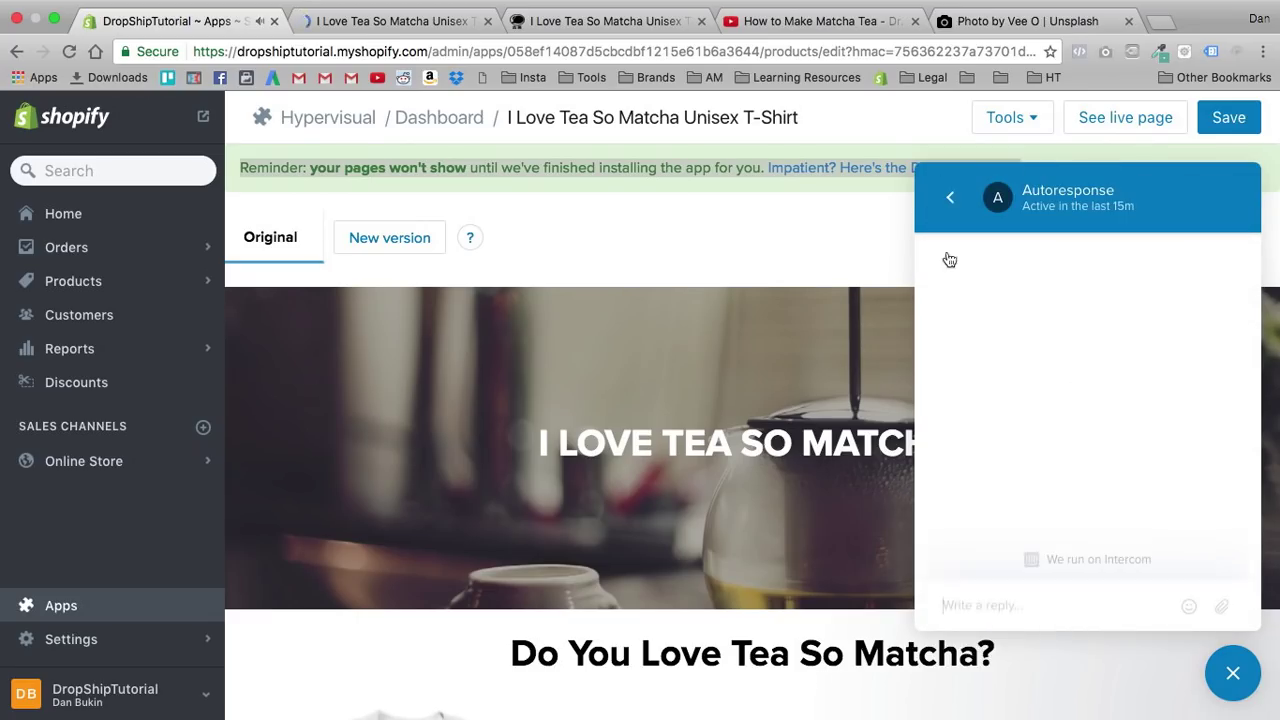
click(953, 200)
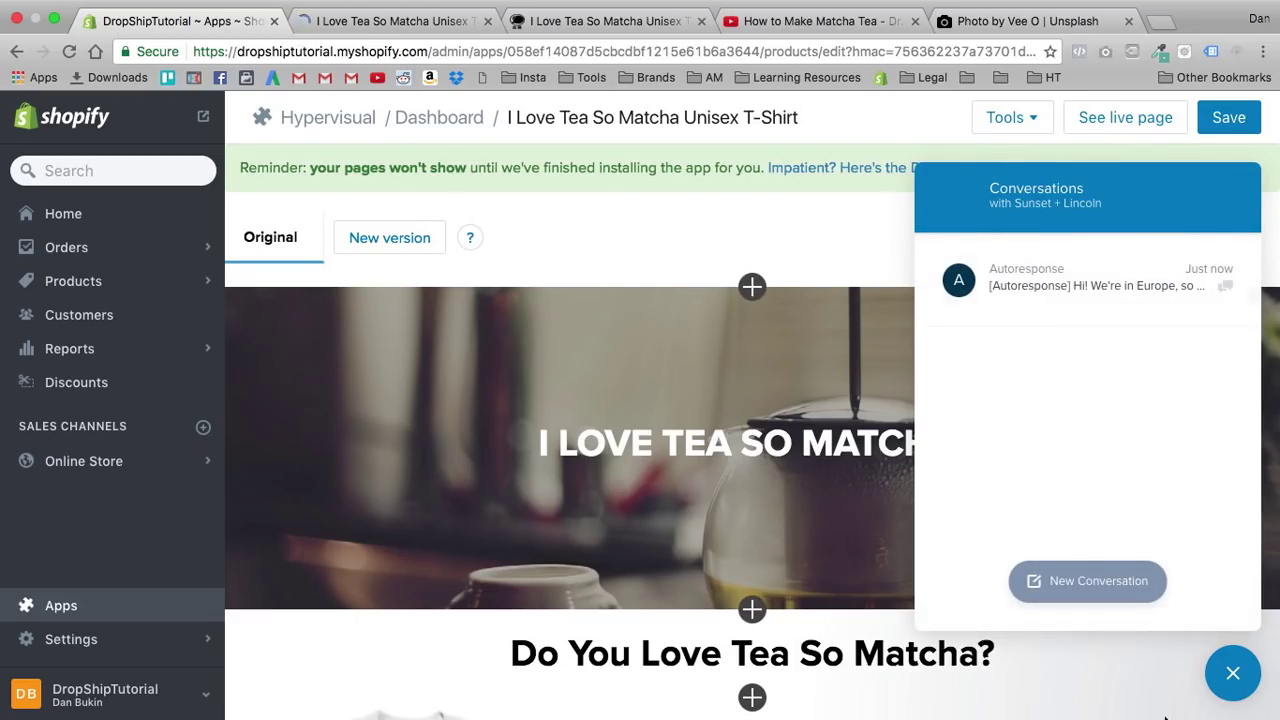
click(1228, 676)
Step: Close the T-shirt page's preview and storefront tabs and return to the Hypervisual editor tab
click(370, 30)
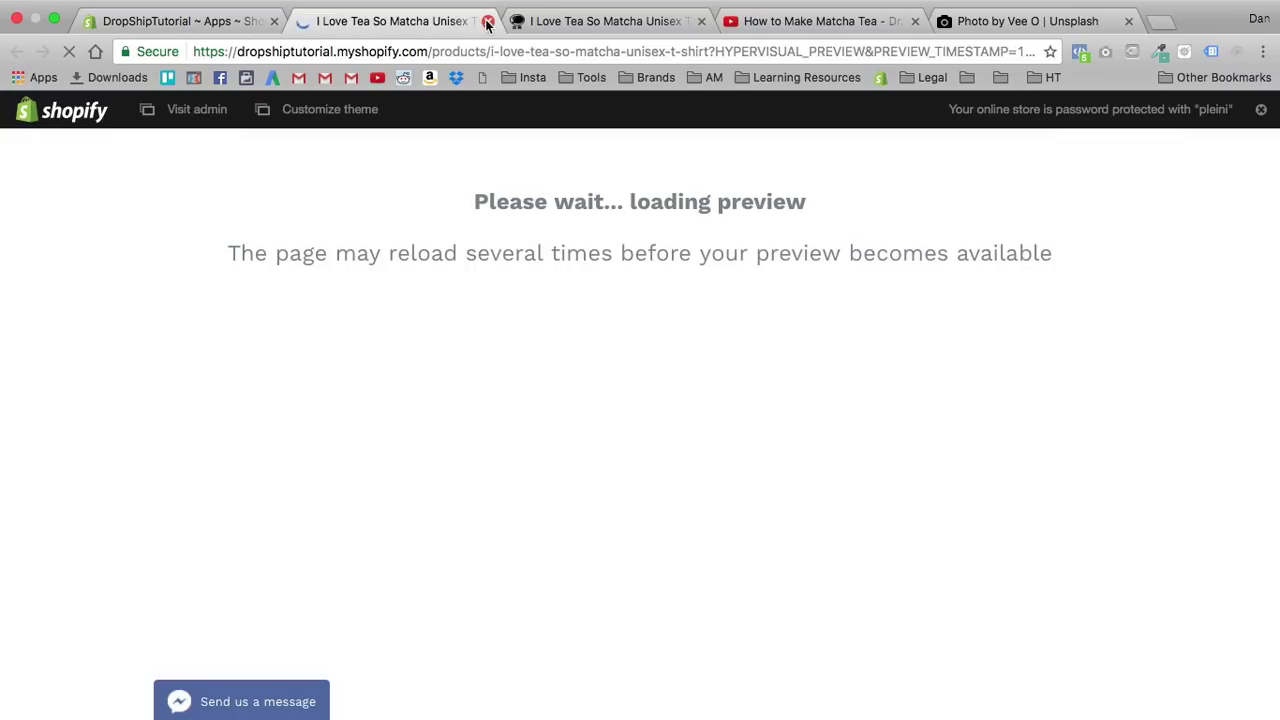
key(super+w)
key(super+w)
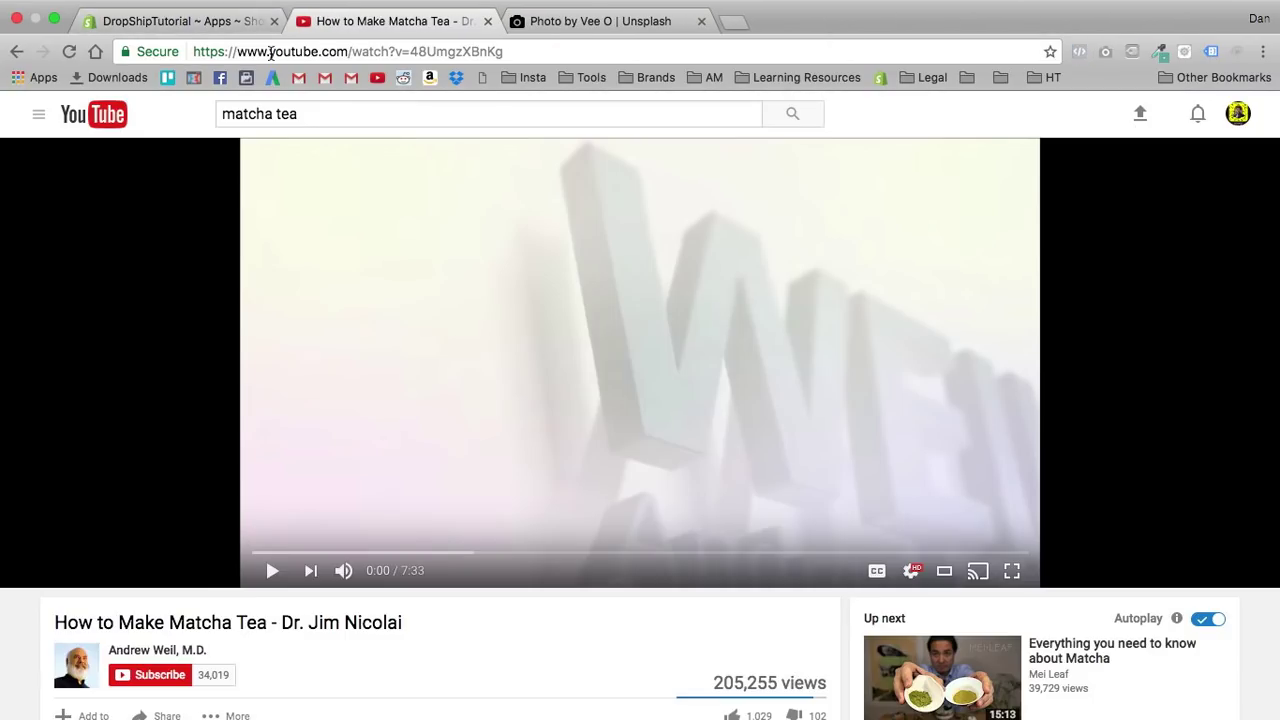
click(216, 22)
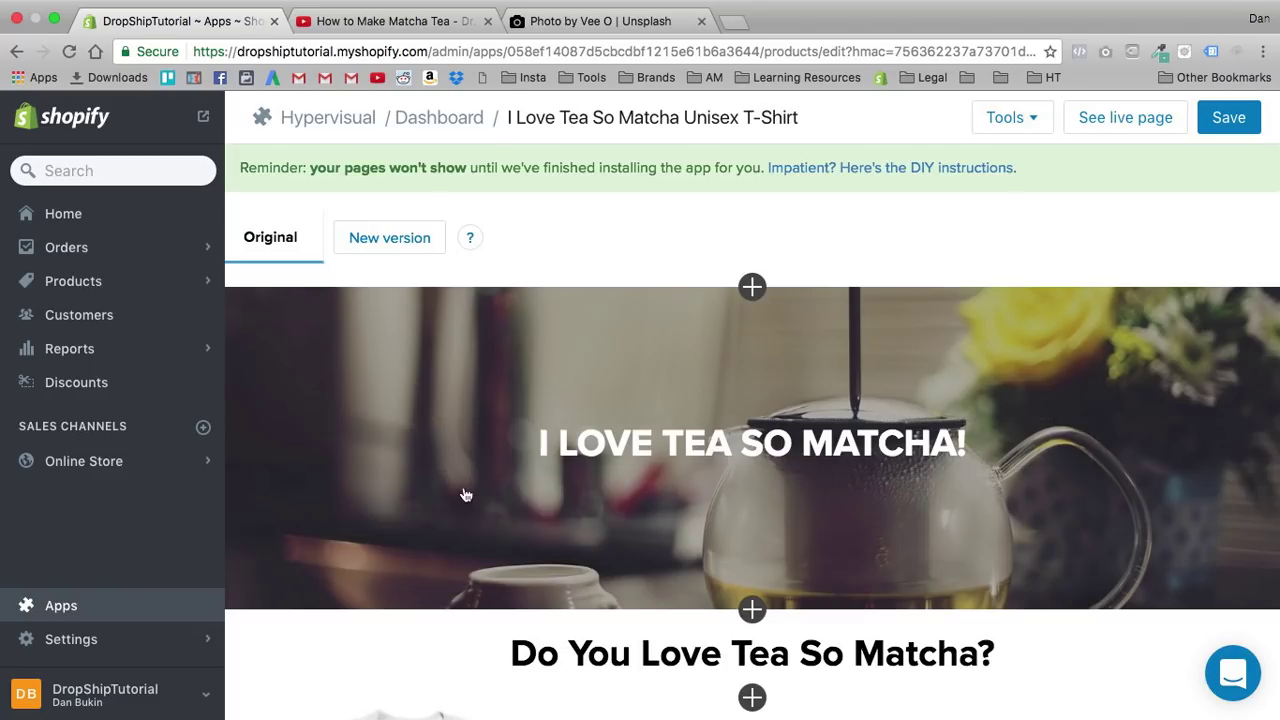
Step: Examine the T-shirt page's sections in the editor, from the header image through the shirt blocks and matcha video to the product embed
scroll(477, 497, down, 3)
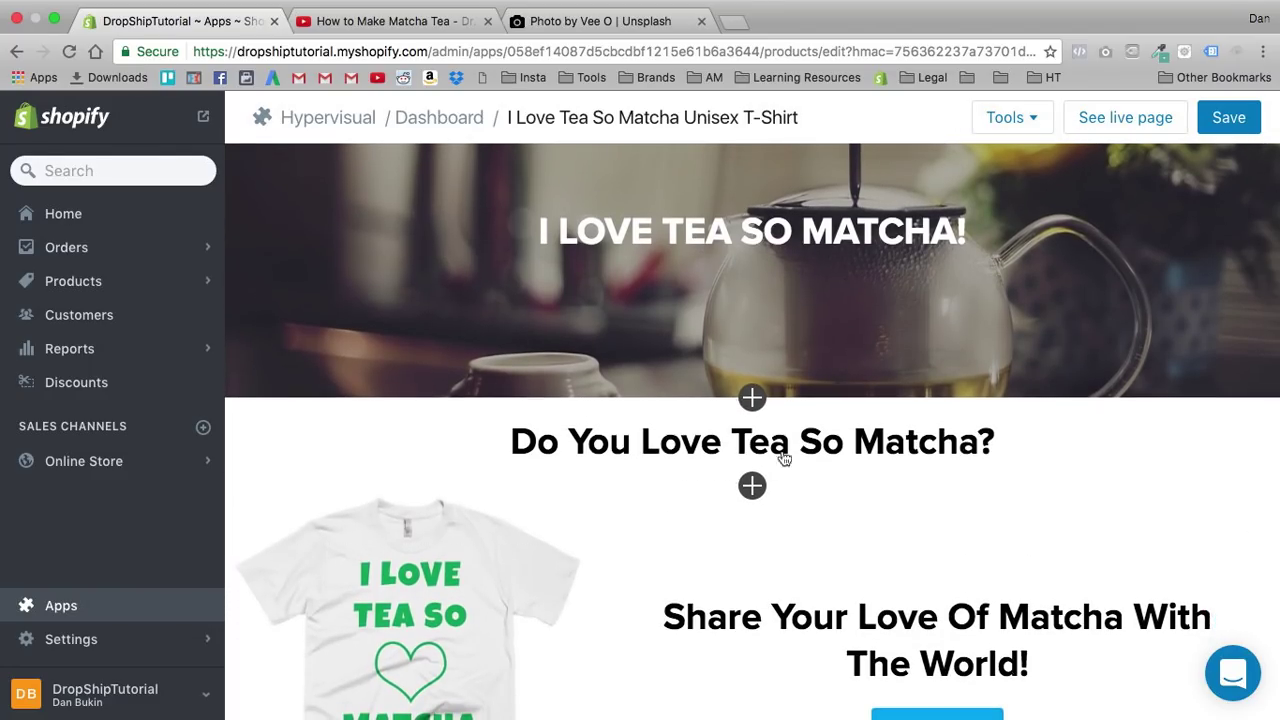
scroll(718, 543, down, 7)
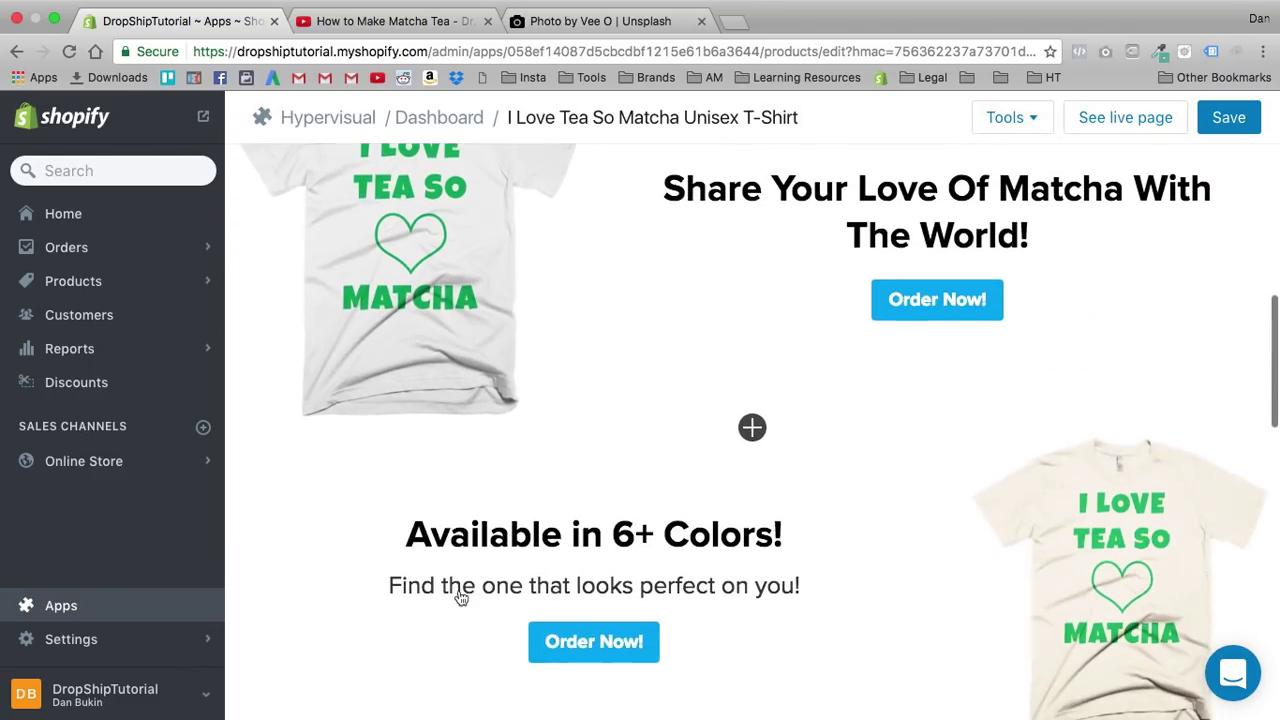
scroll(494, 420, down, 12)
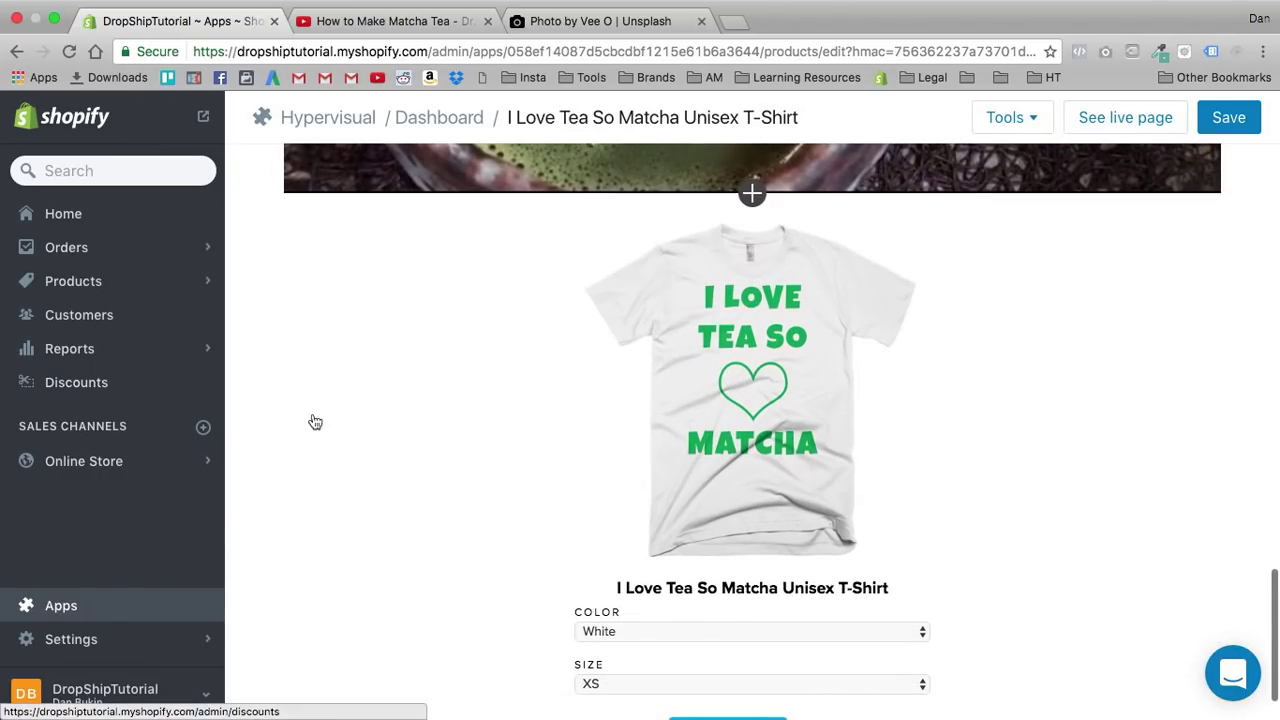
scroll(283, 405, up, 20)
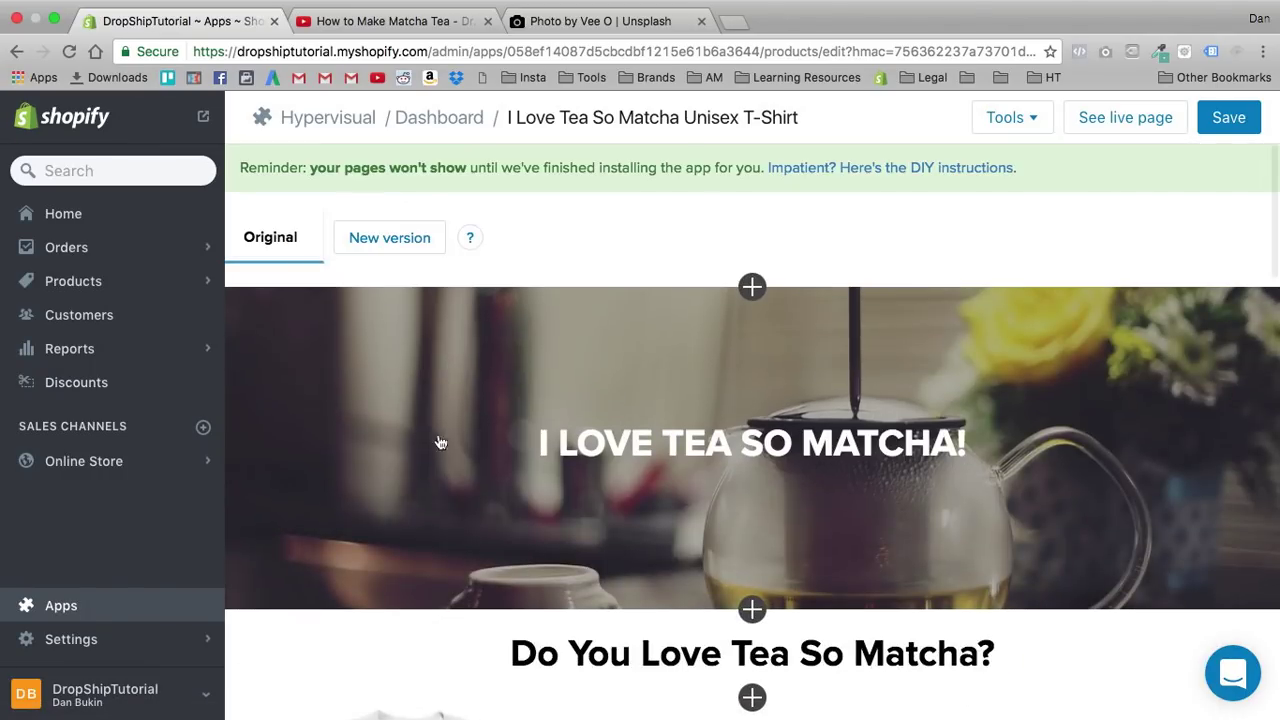
scroll(540, 445, down, 5)
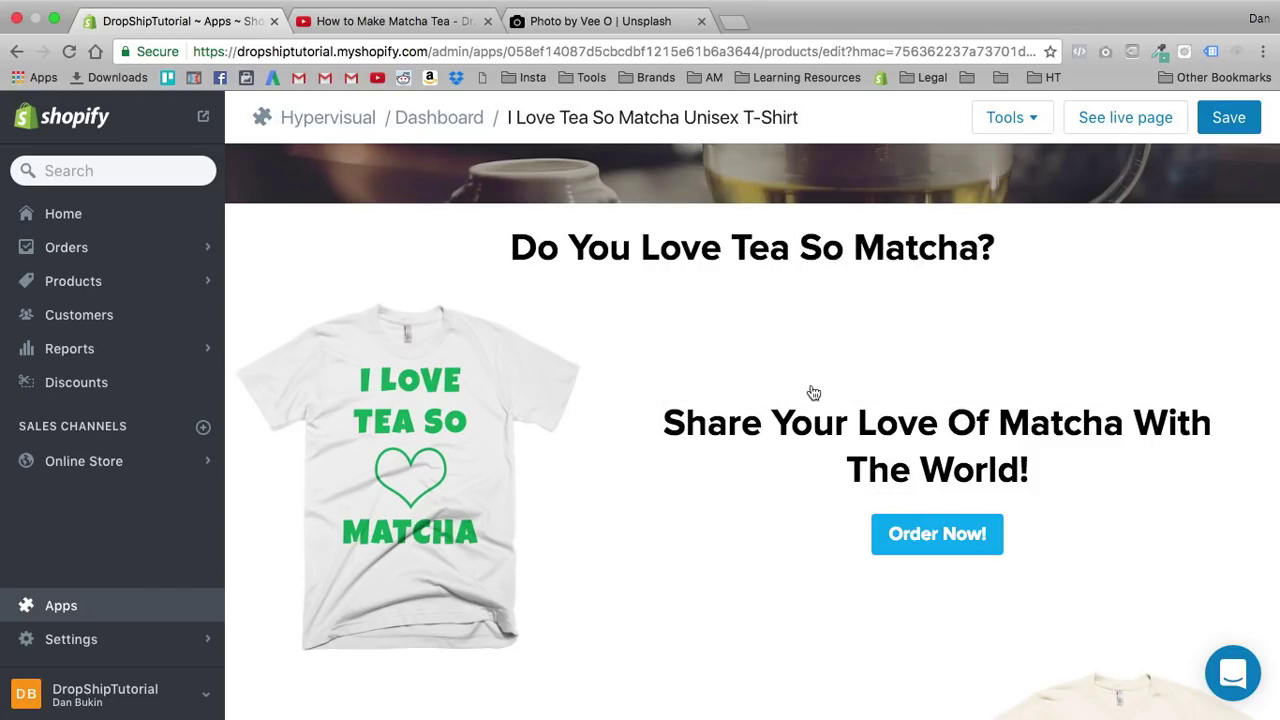
scroll(820, 430, down, 4)
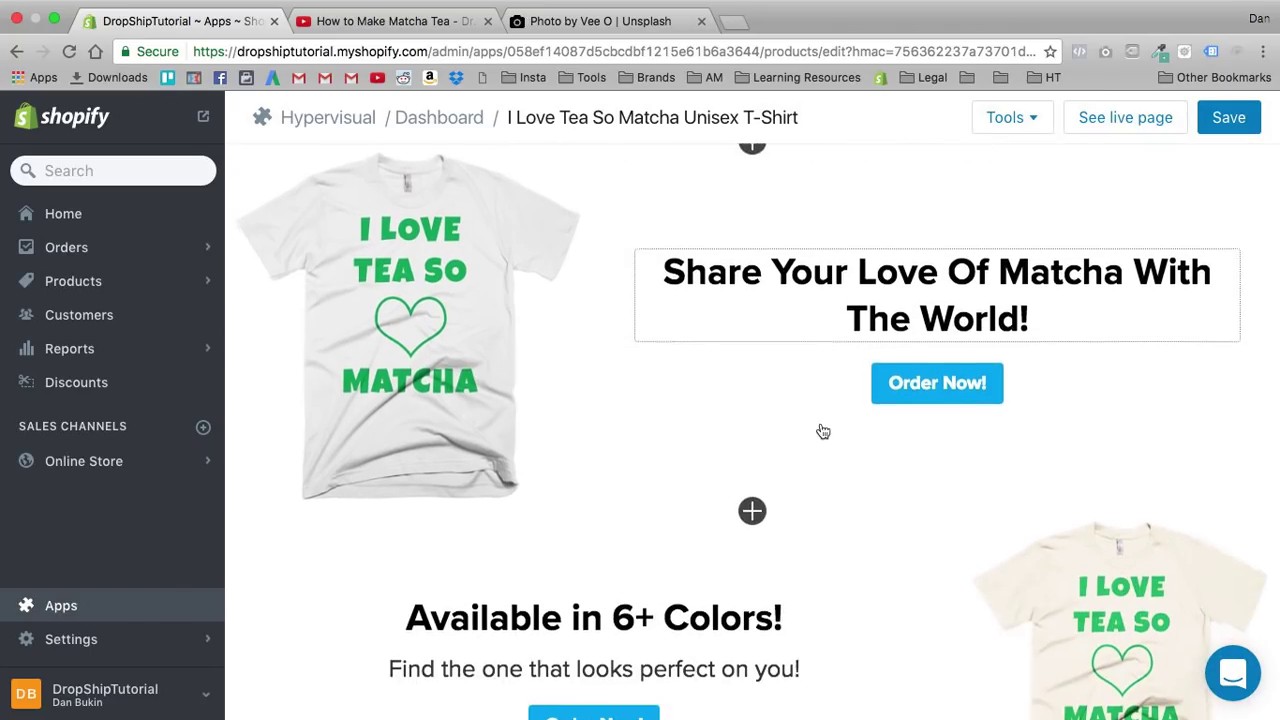
scroll(885, 537, down, 2)
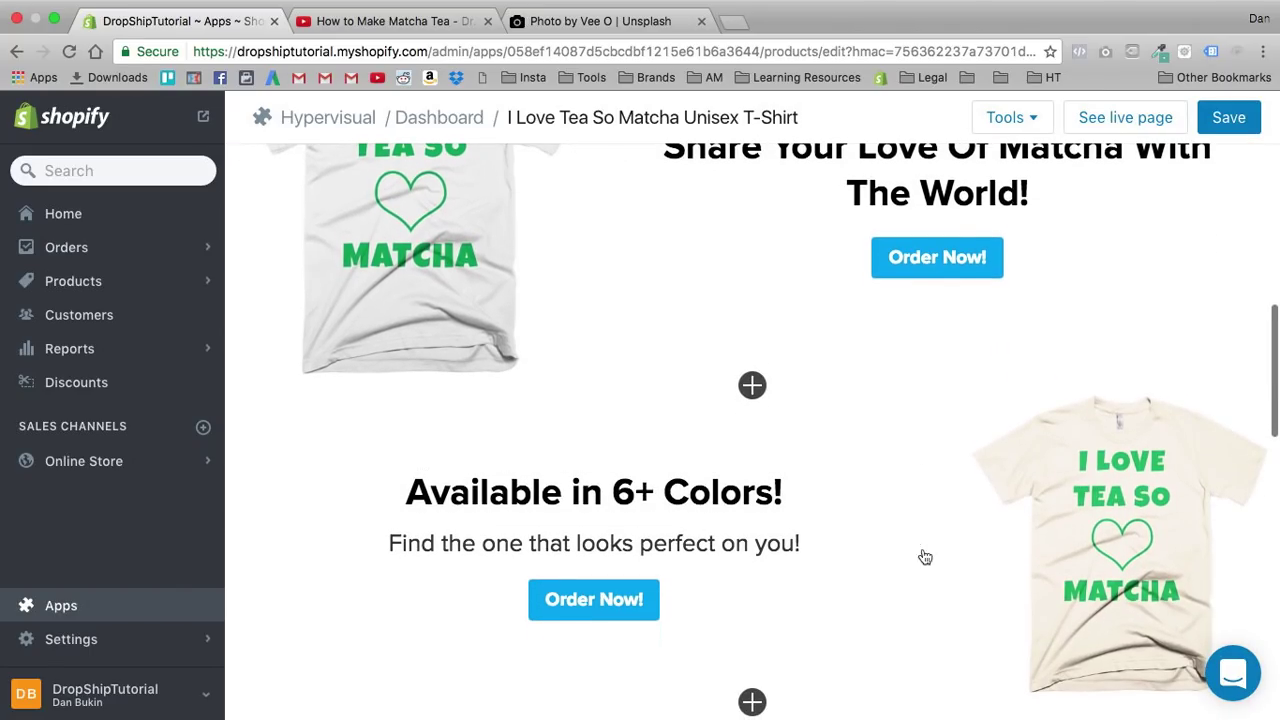
click(814, 553)
scroll(856, 325, down, 3)
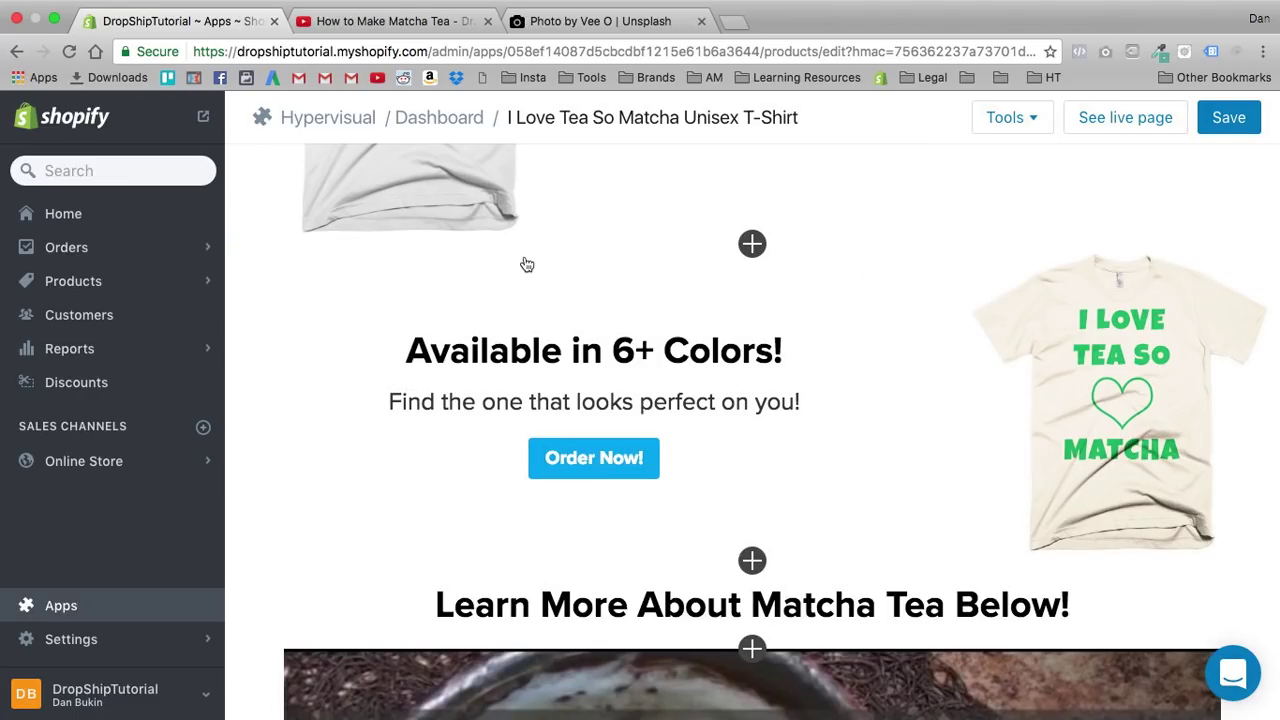
scroll(360, 425, down, 8)
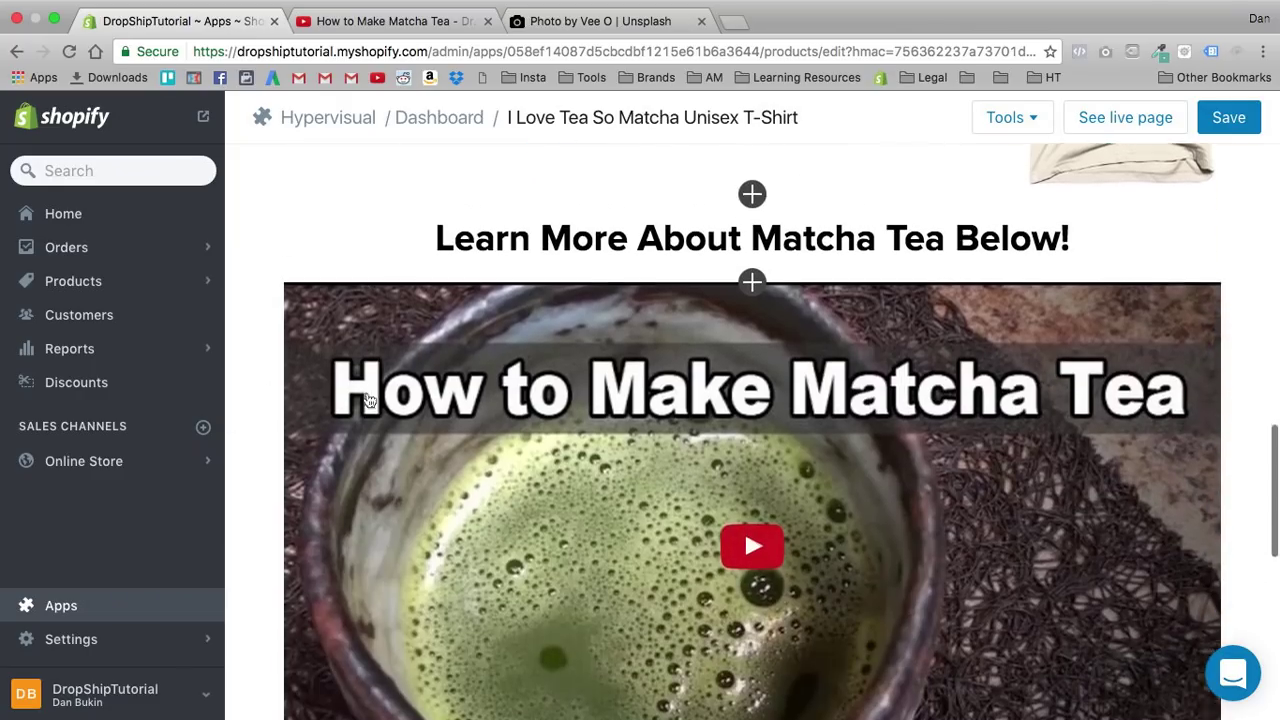
scroll(368, 400, down, 2)
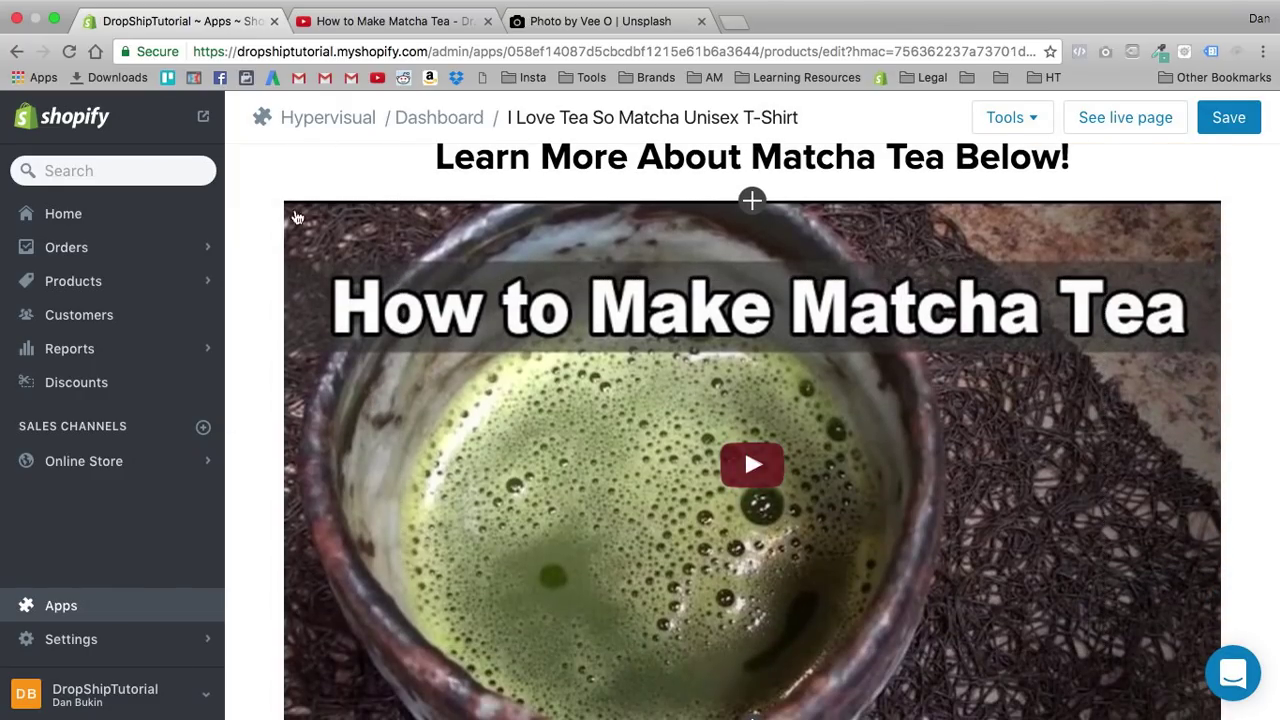
scroll(320, 183, up, 10)
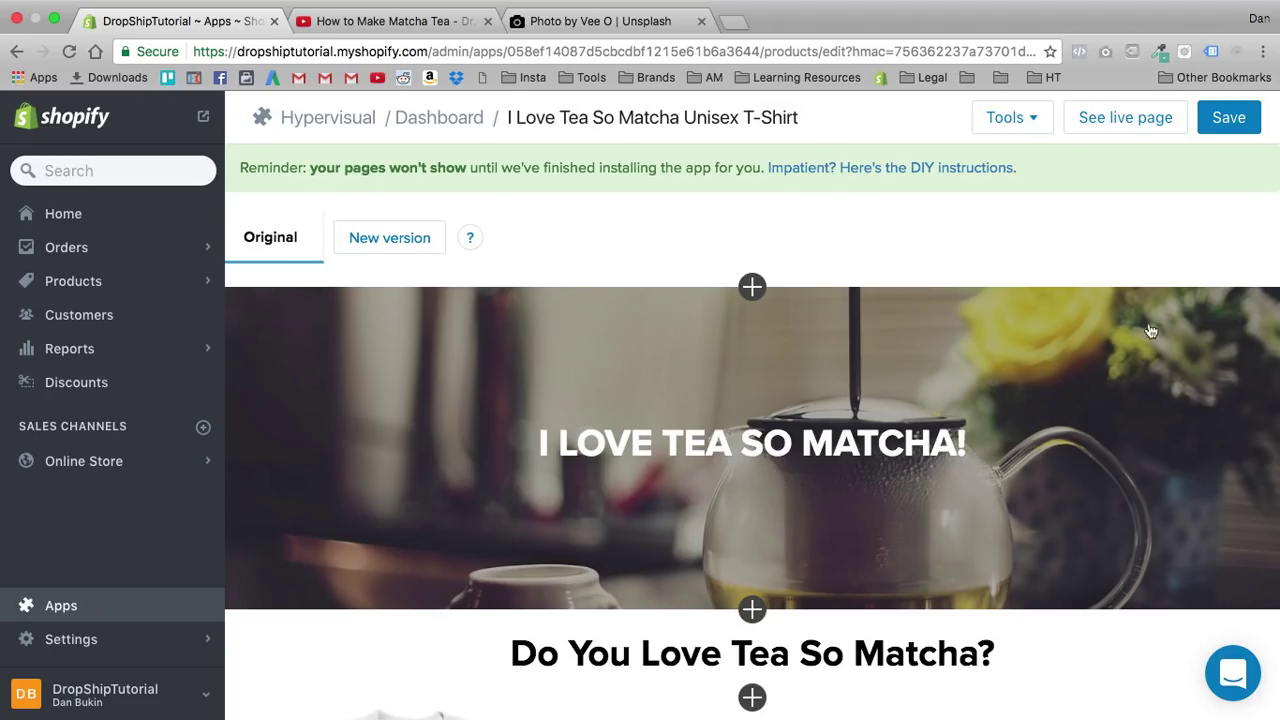
Step: Go to the store's installed apps and open the Hypervisual dashboard
click(28, 612)
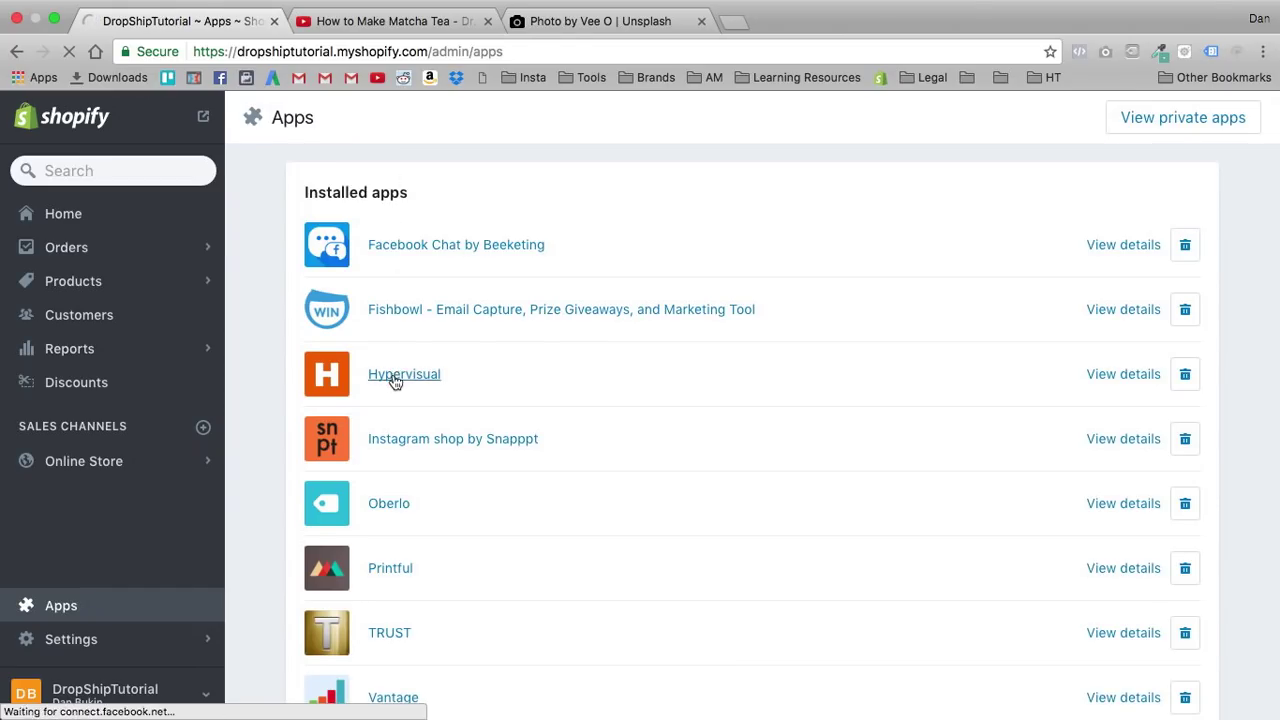
click(395, 375)
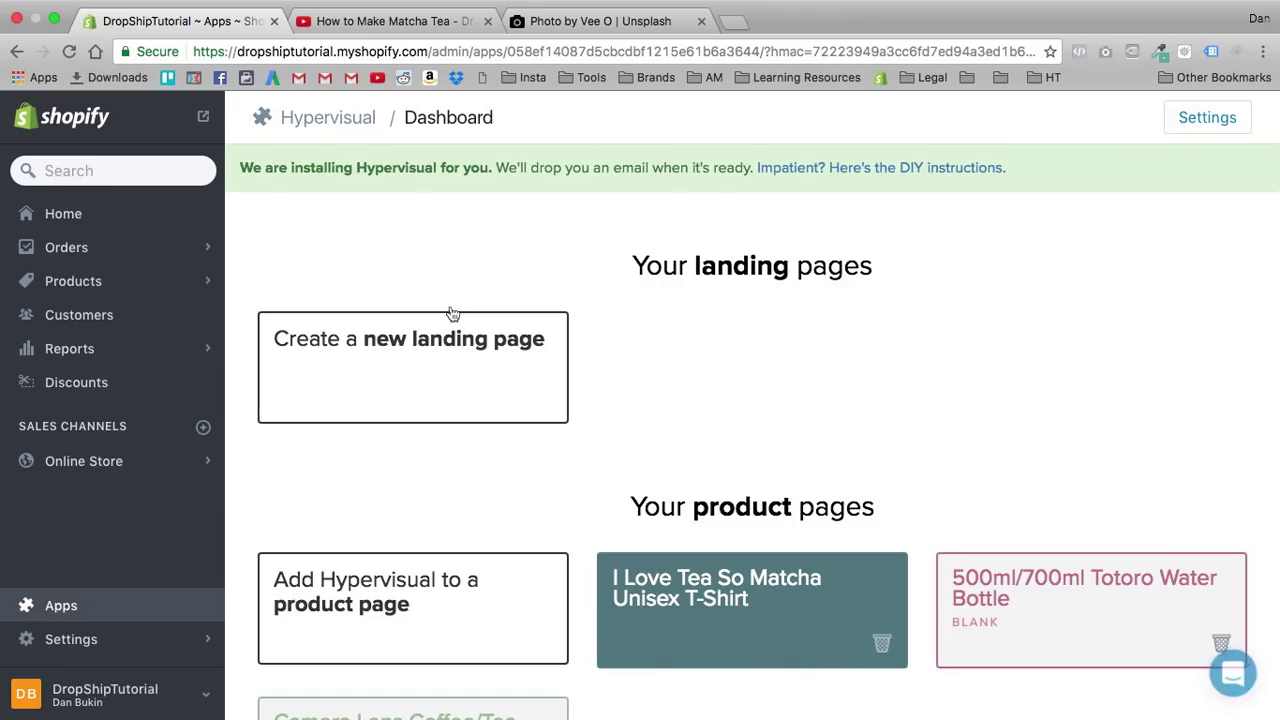
click(433, 363)
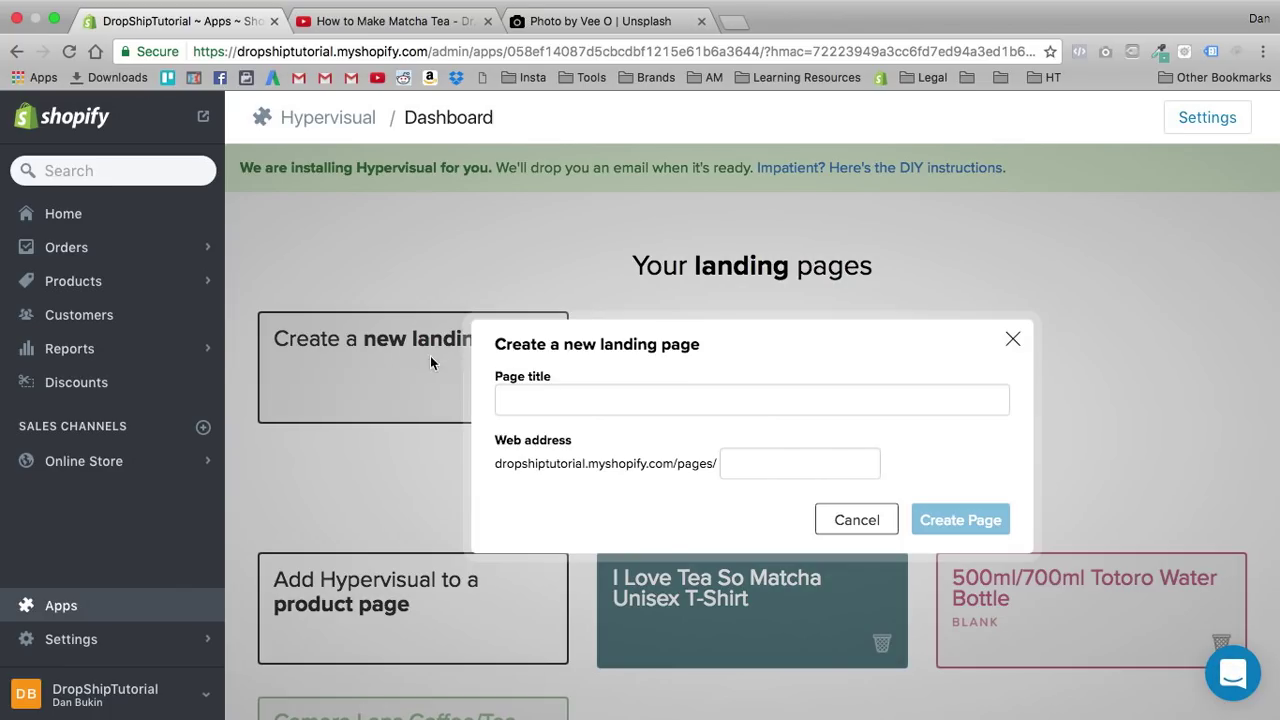
click(538, 394)
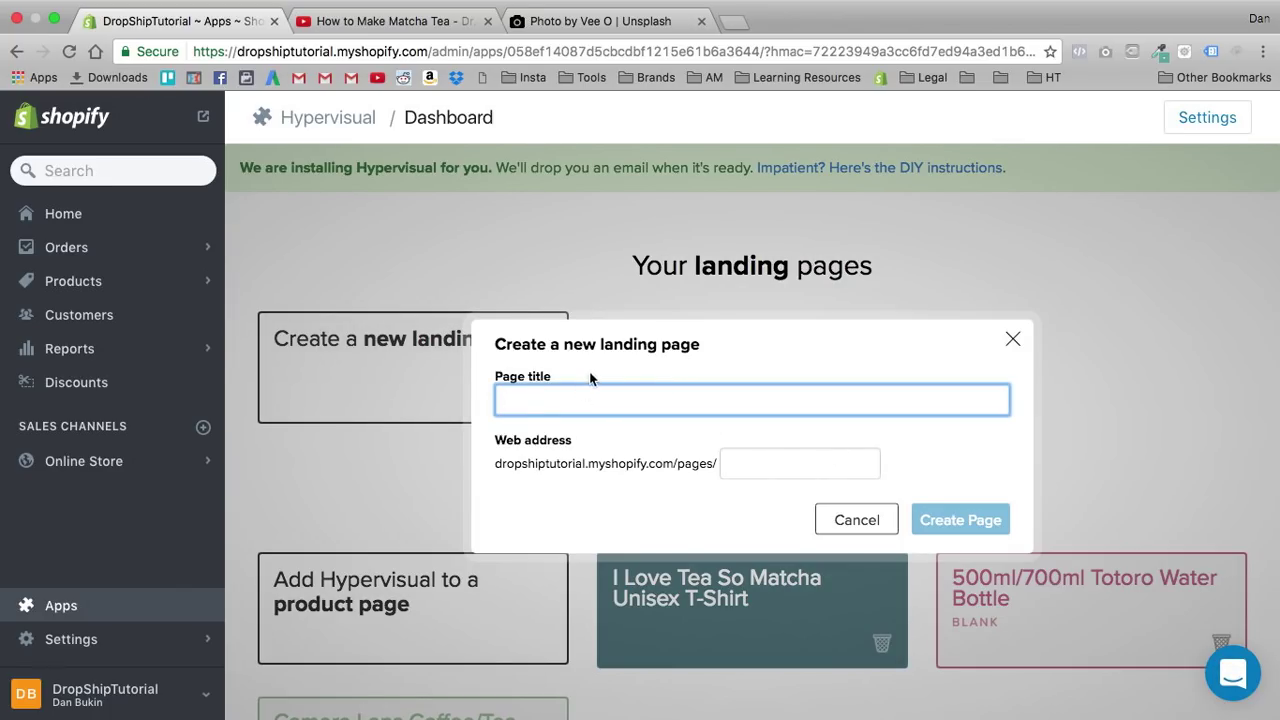
click(1046, 339)
Step: Open the Anemone example by Gemini Parfums from the dashboard's inspiration section, look over the page and dismiss its coupon pop-up
scroll(772, 330, down, 6)
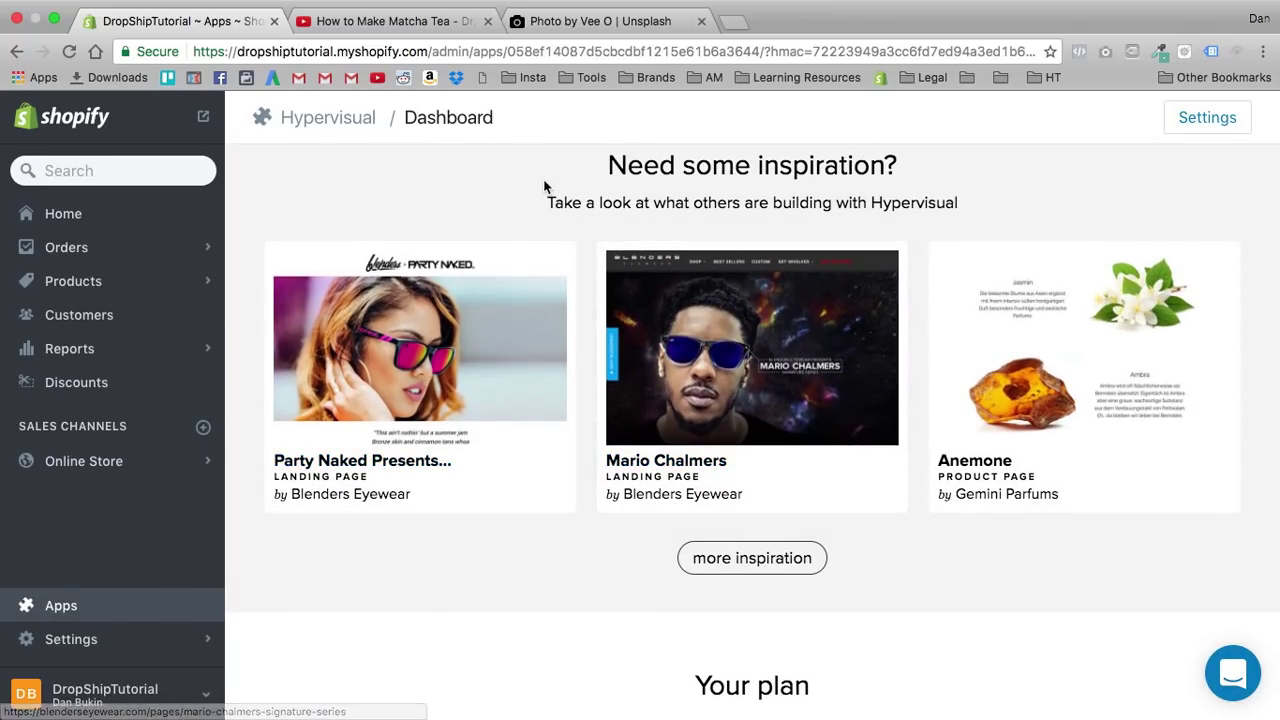
scroll(519, 210, down, 1)
scroll(519, 213, down, 1)
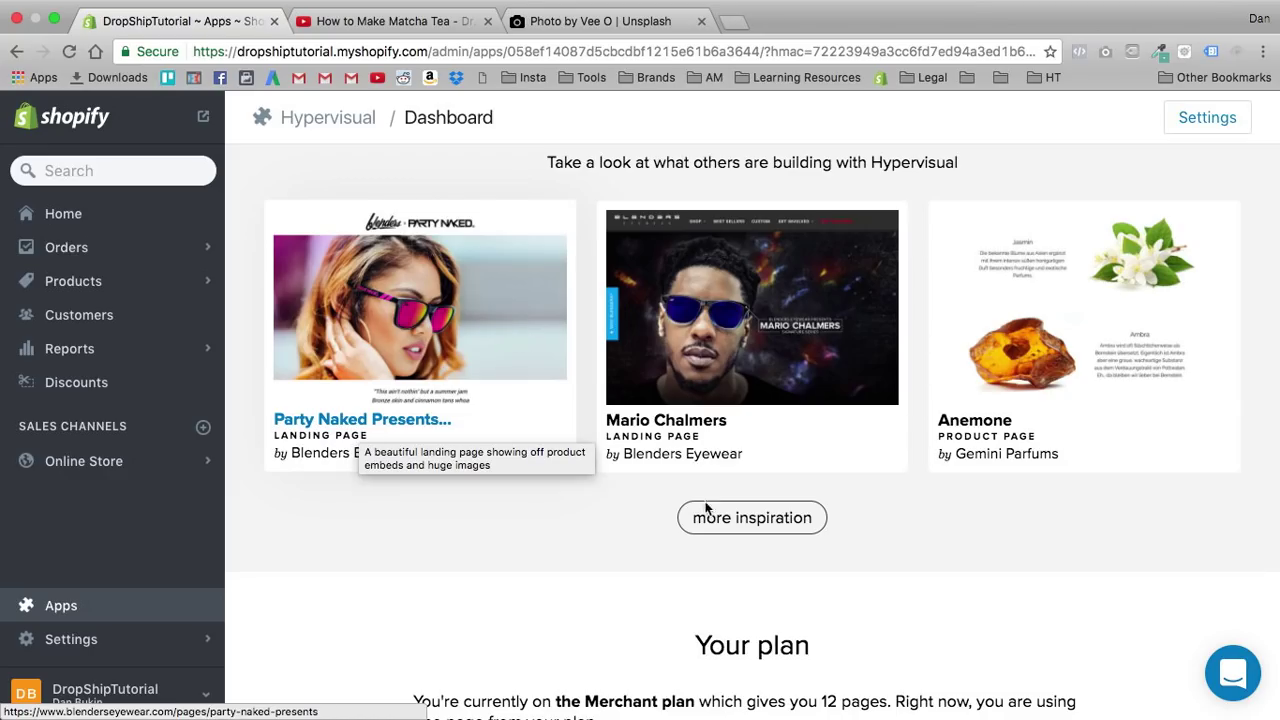
click(1042, 342)
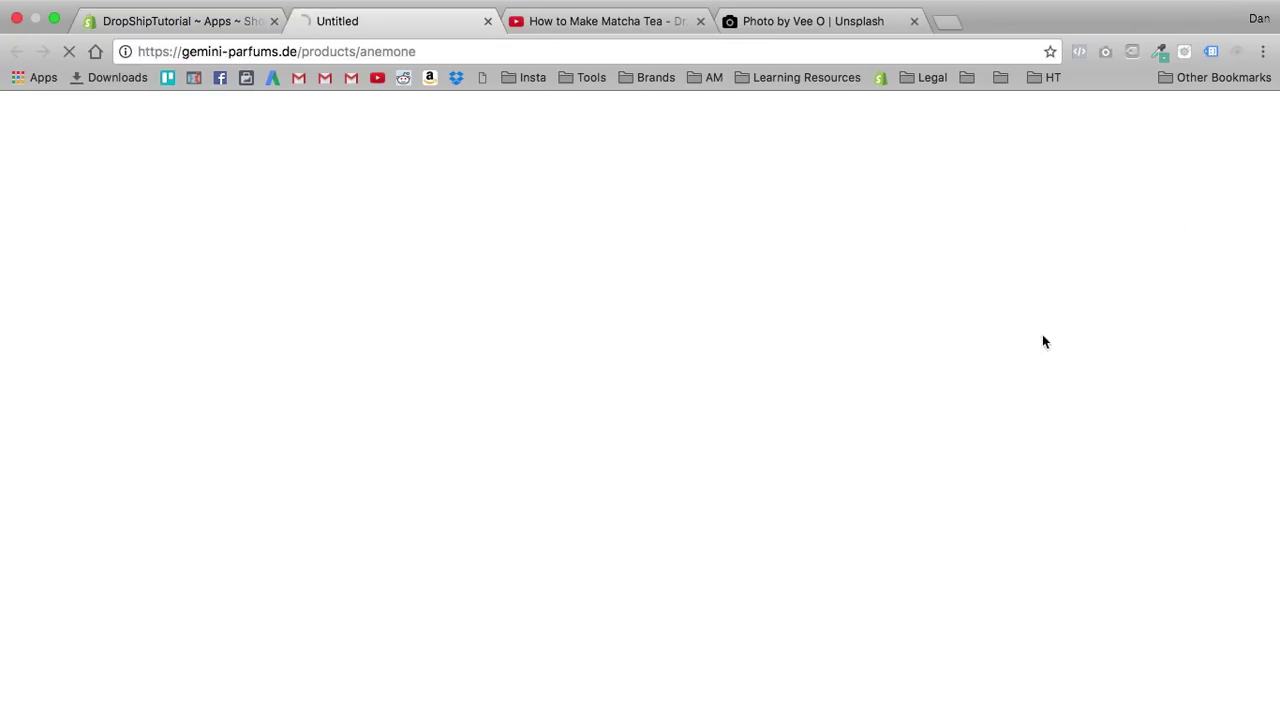
scroll(605, 345, down, 5)
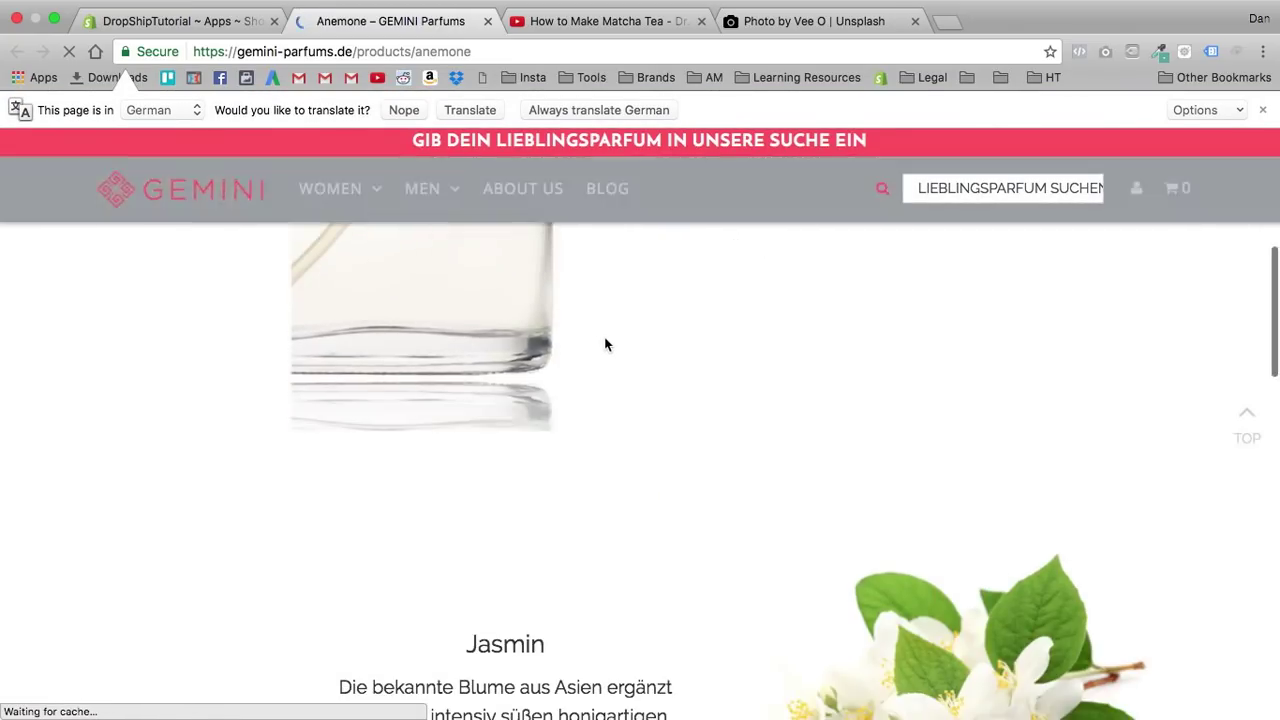
scroll(605, 345, up, 5)
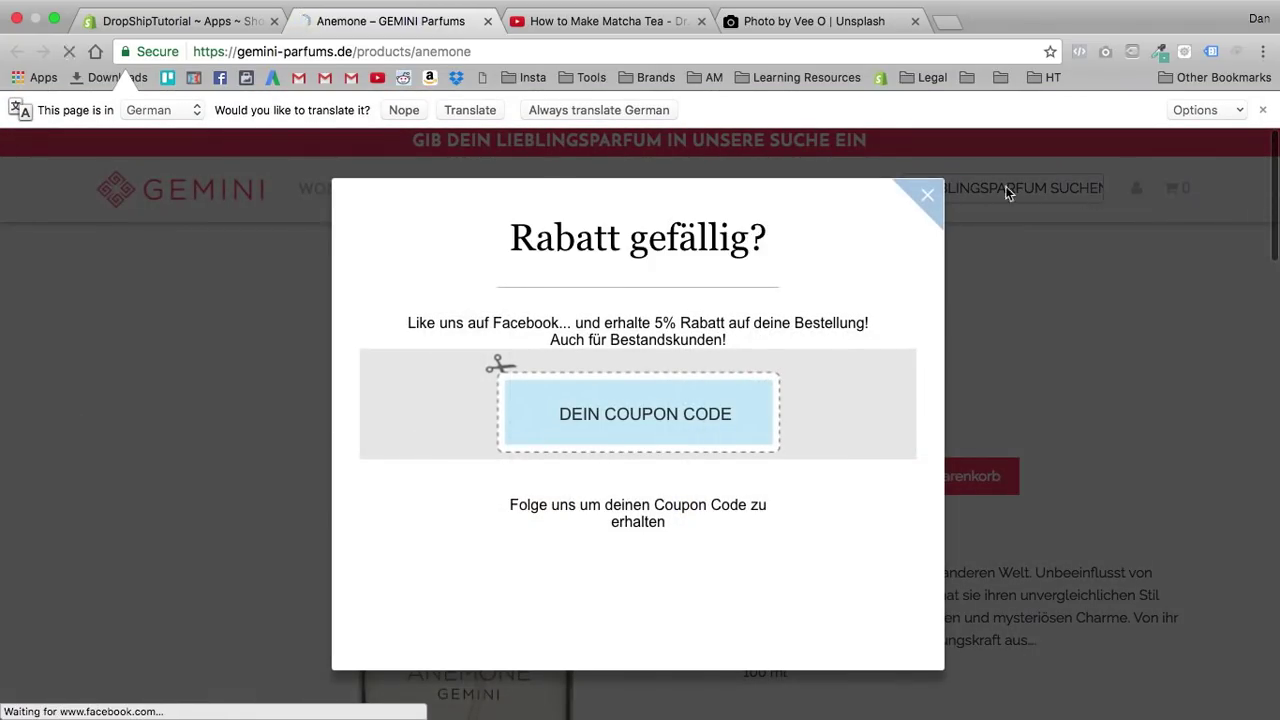
click(925, 195)
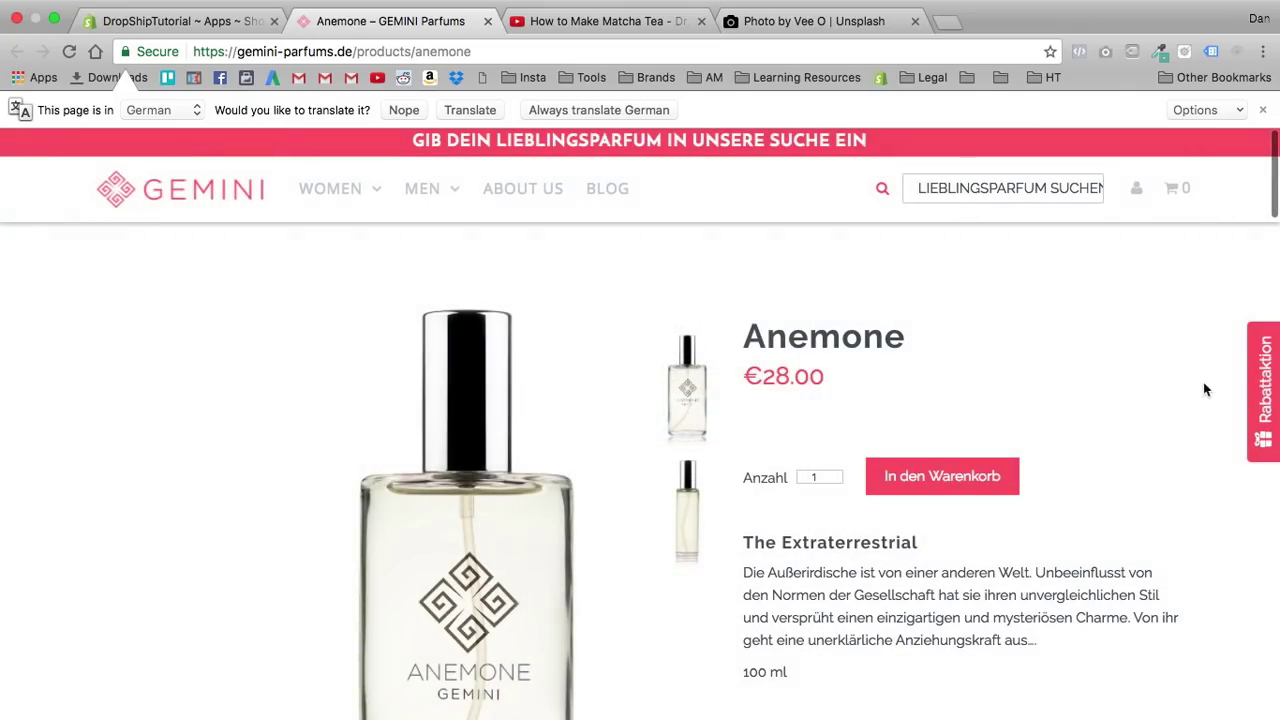
Step: Examine the Anemone perfume page from the product details through the Jasmin, Ambra and Holznoten sections to the scent notes
scroll(913, 388, down, 10)
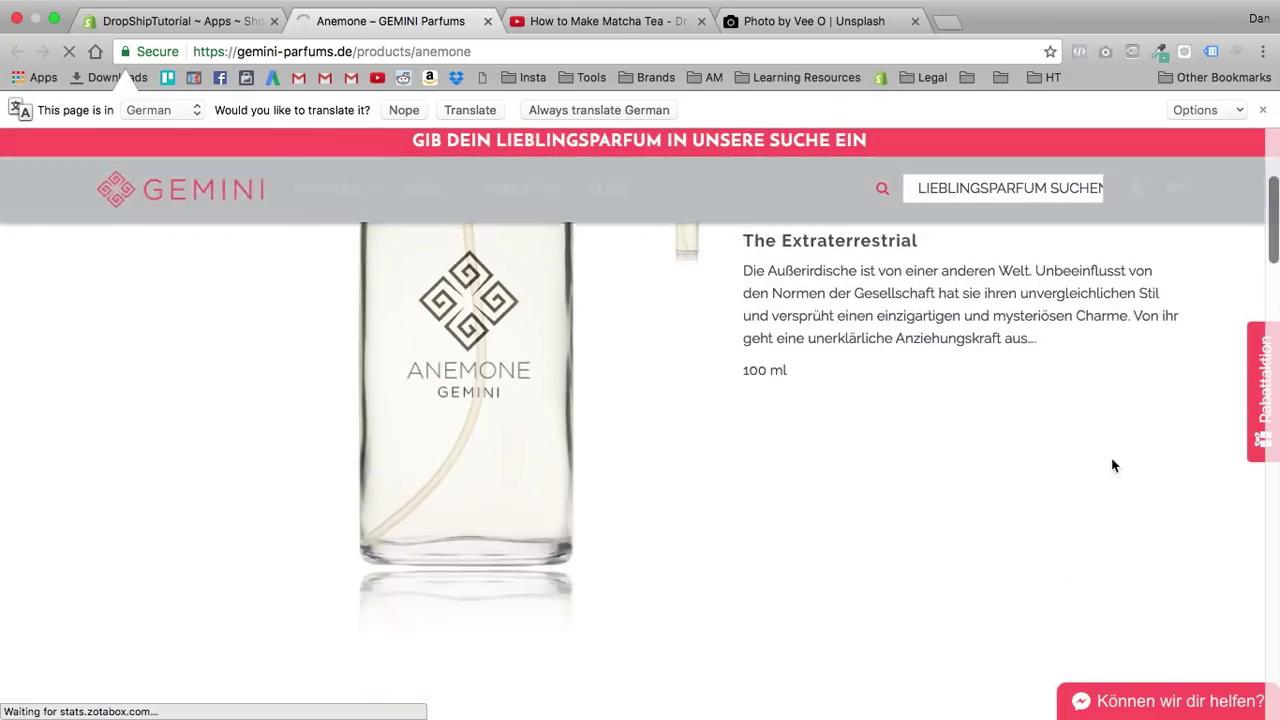
scroll(1063, 343, up, 3)
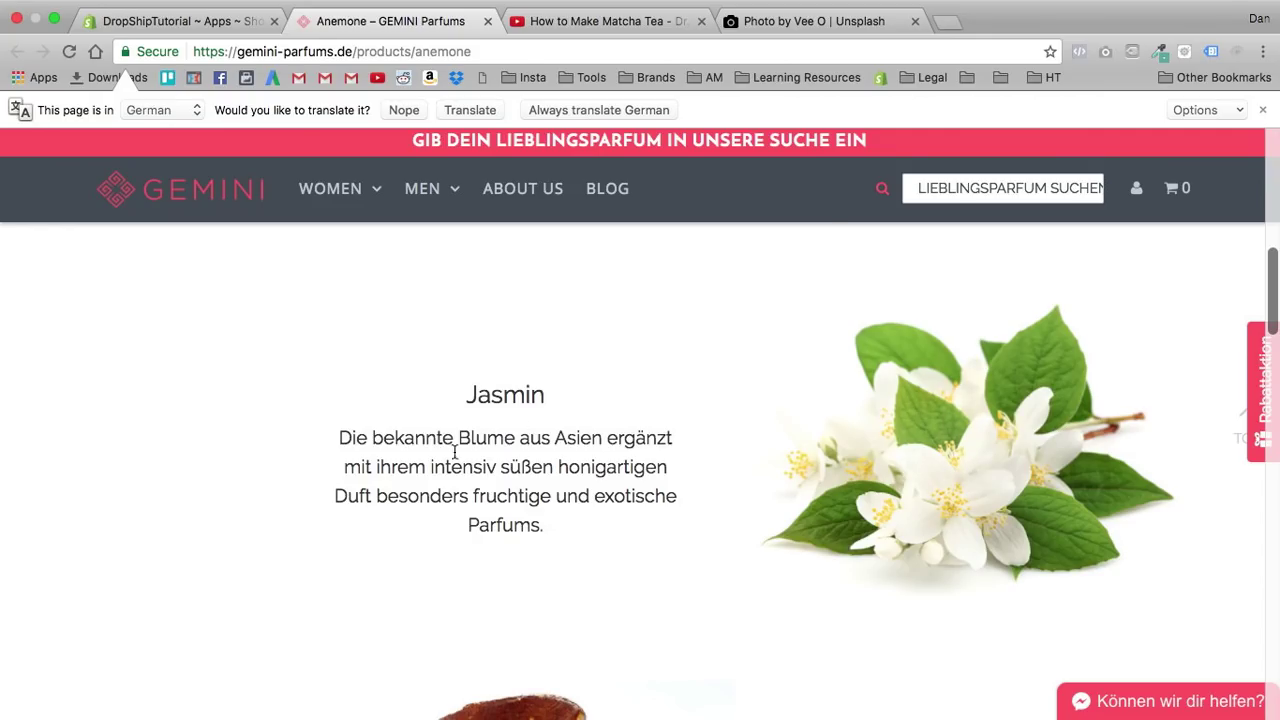
scroll(600, 410, down, 3)
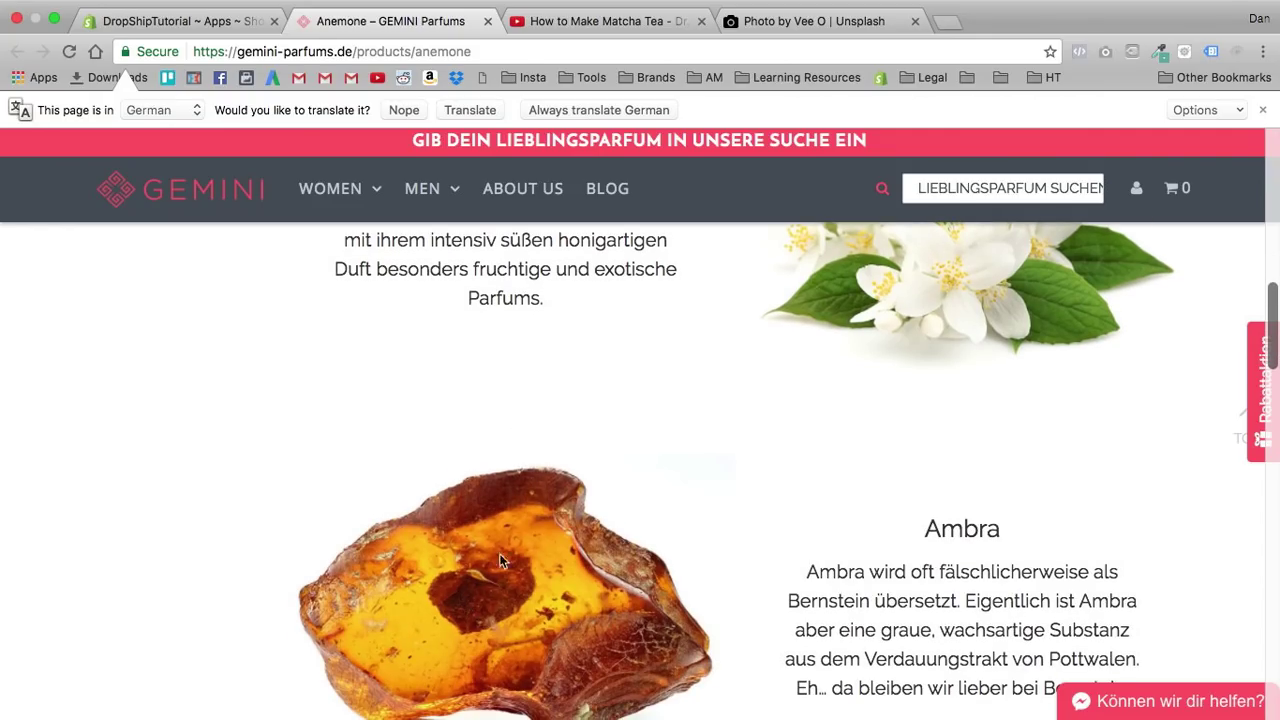
scroll(885, 548, down, 5)
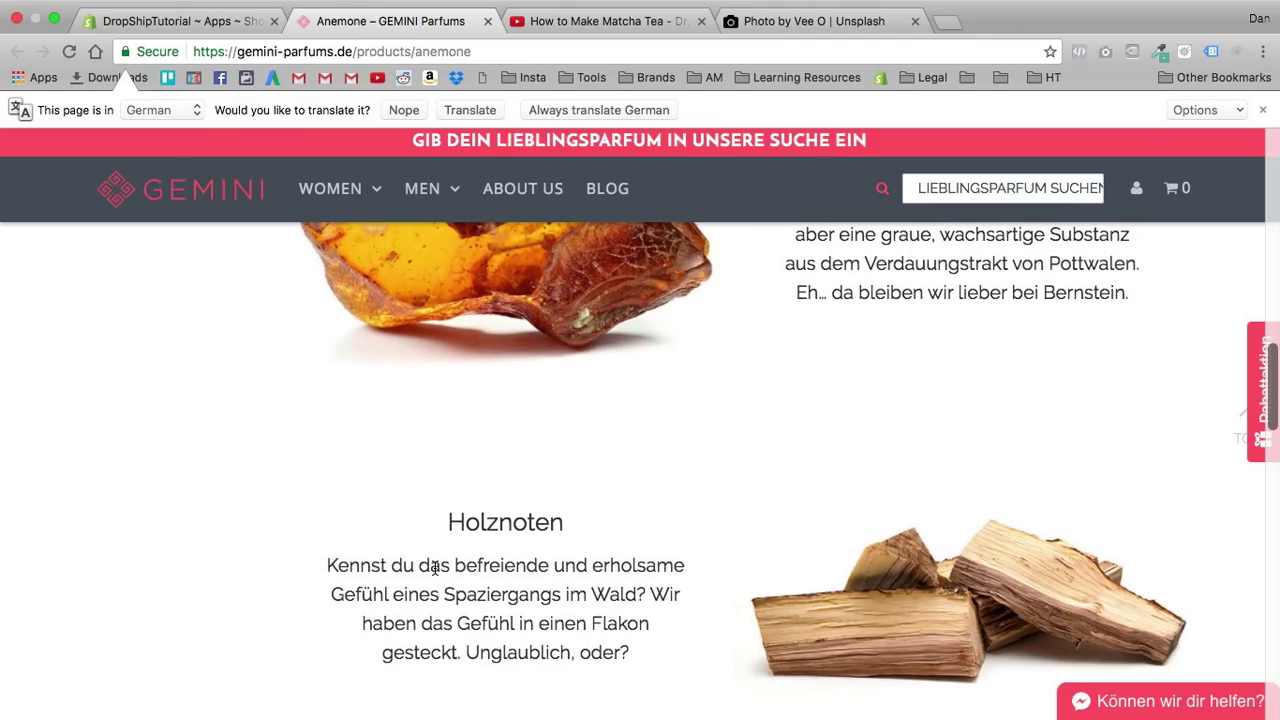
scroll(437, 568, down, 4)
scroll(601, 268, up, 3)
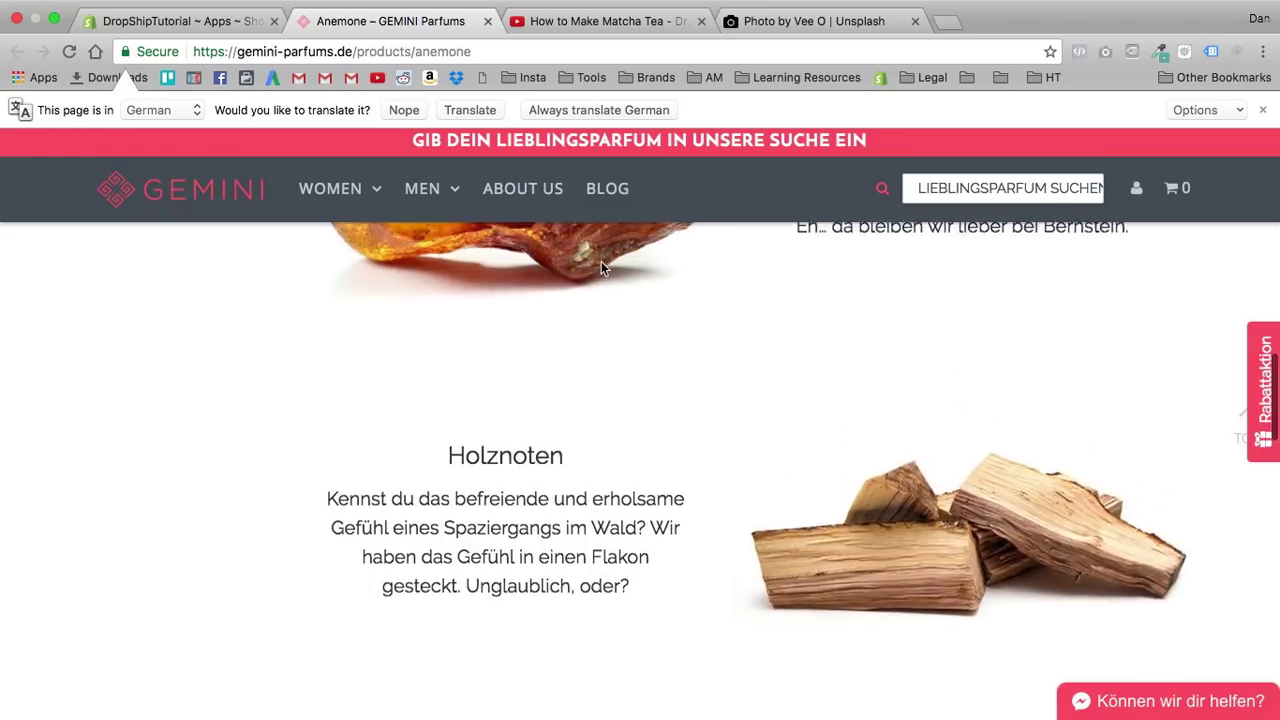
scroll(601, 268, up, 6)
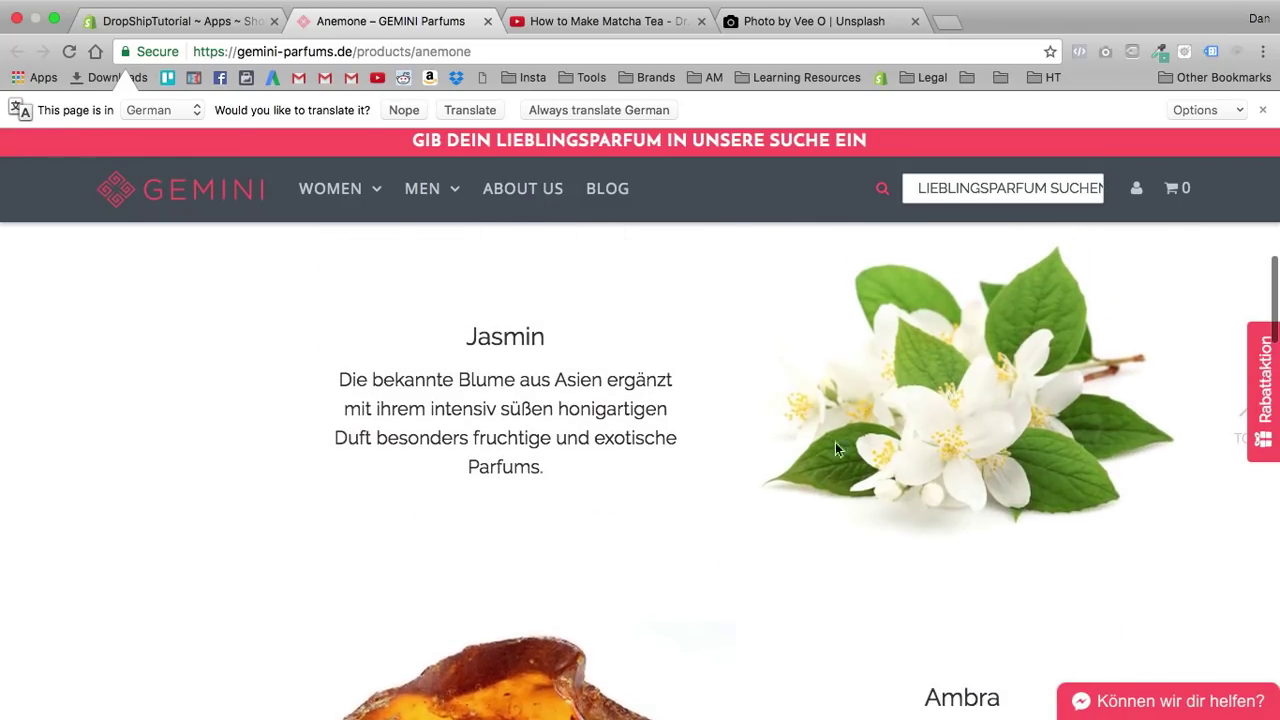
scroll(835, 442, up, 7)
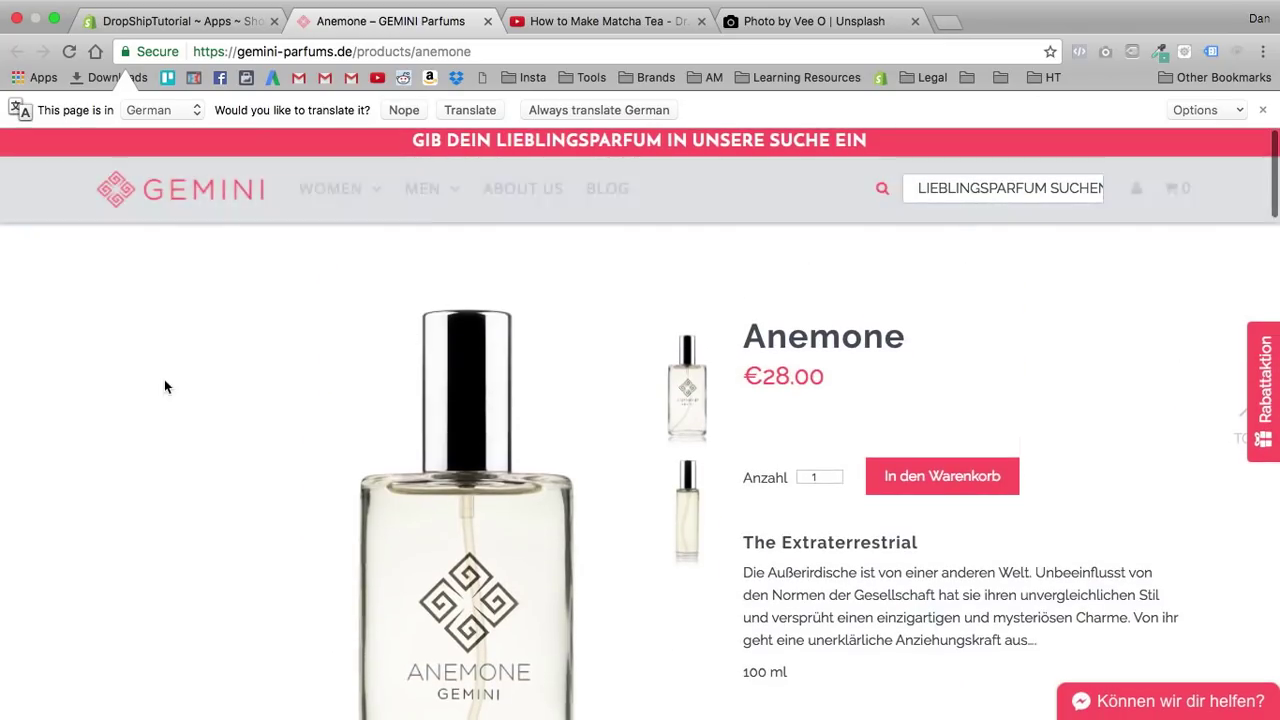
scroll(175, 383, down, 15)
scroll(222, 370, up, 15)
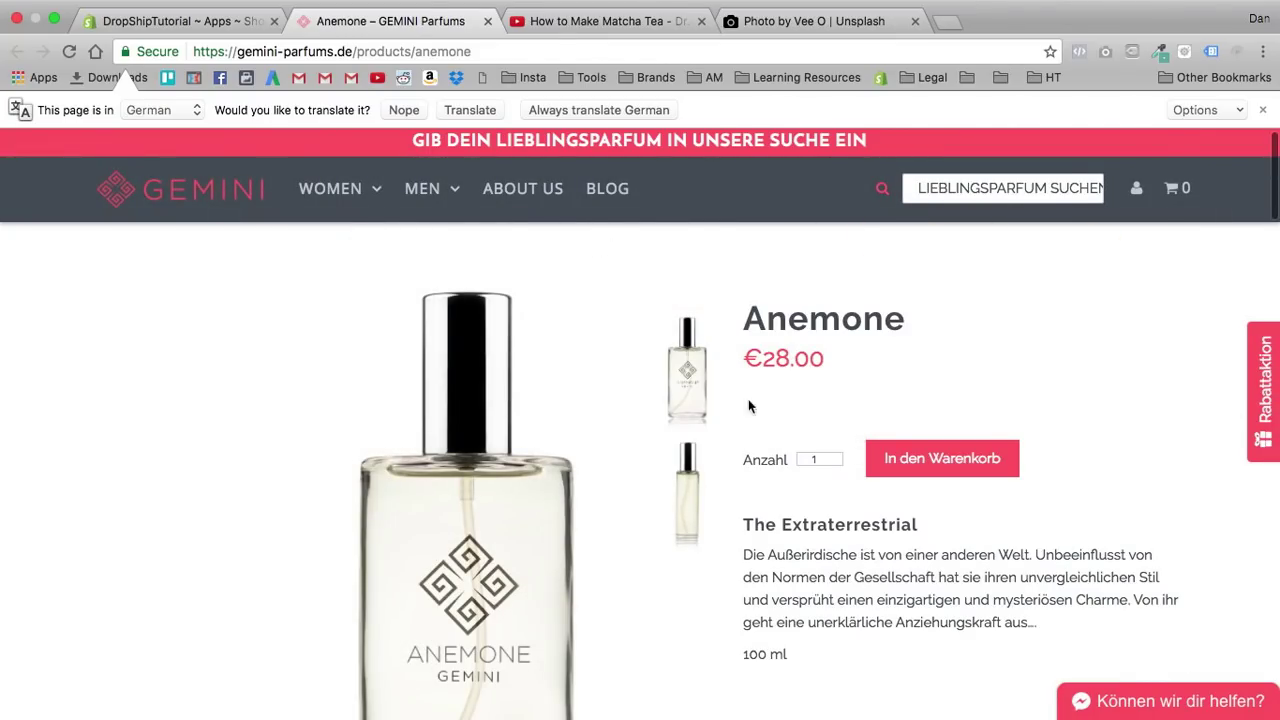
scroll(629, 363, down, 10)
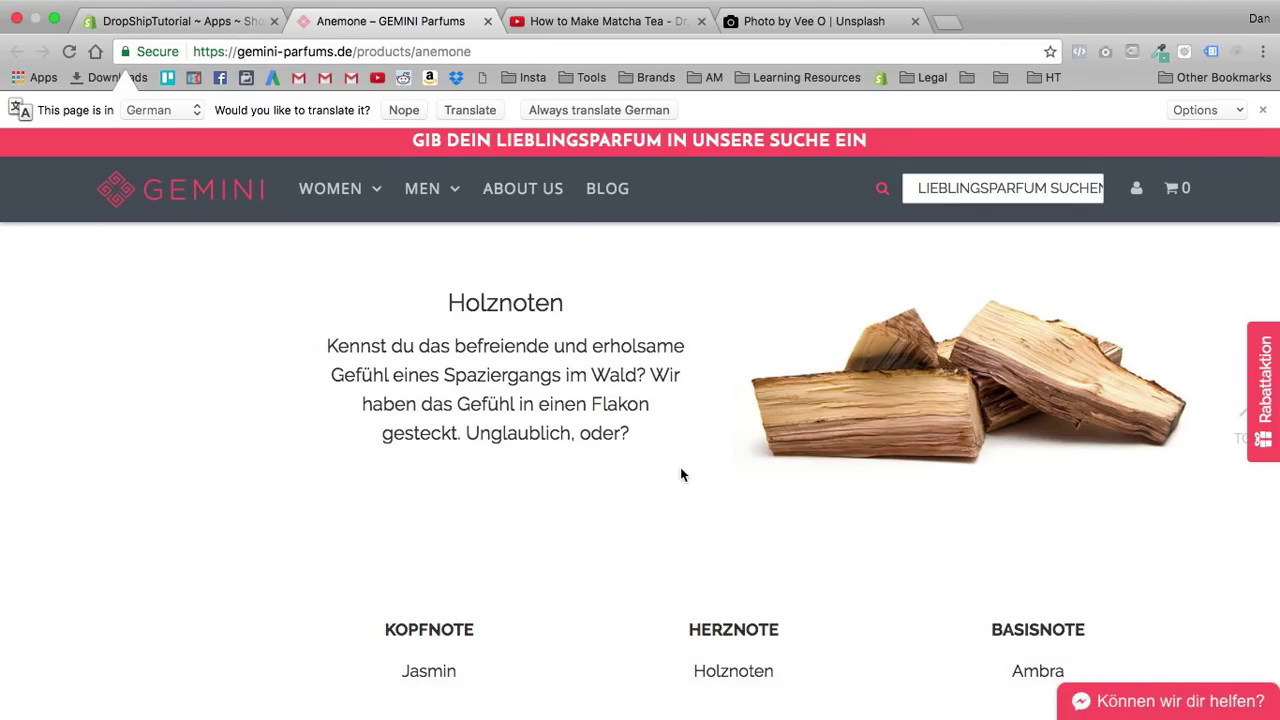
scroll(586, 463, up, 10)
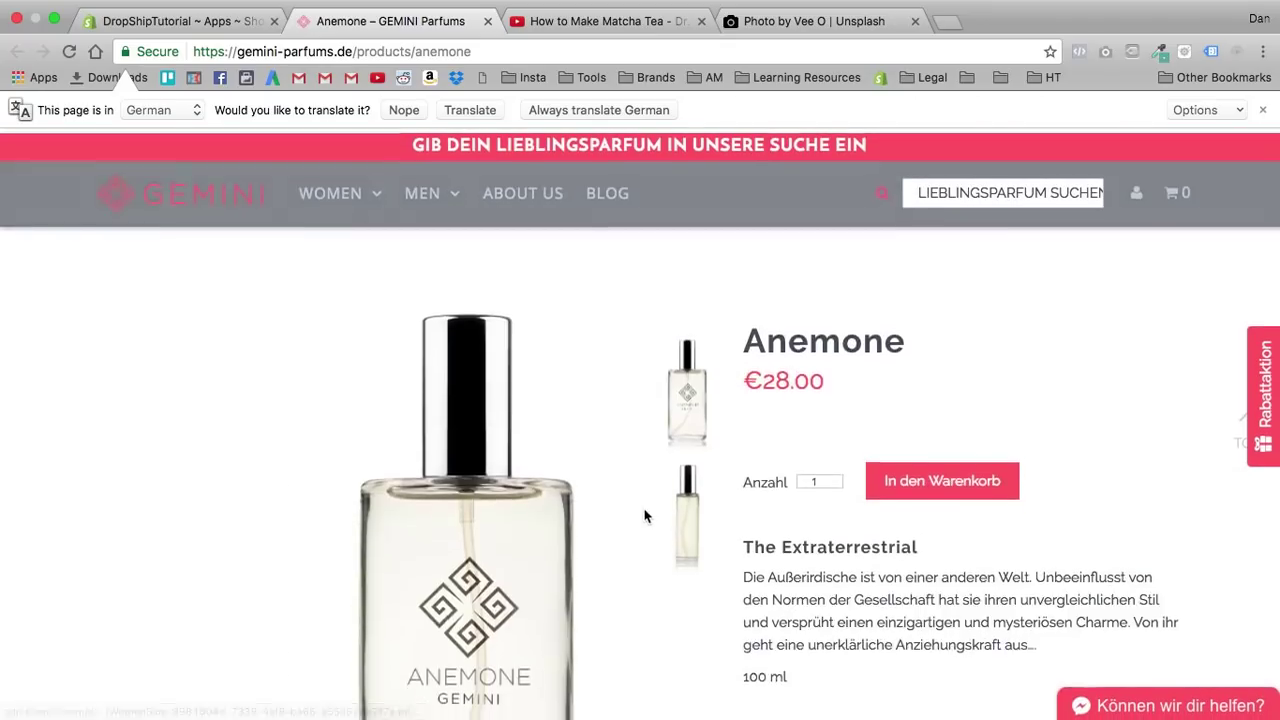
scroll(649, 517, down, 4)
scroll(649, 517, down, 5)
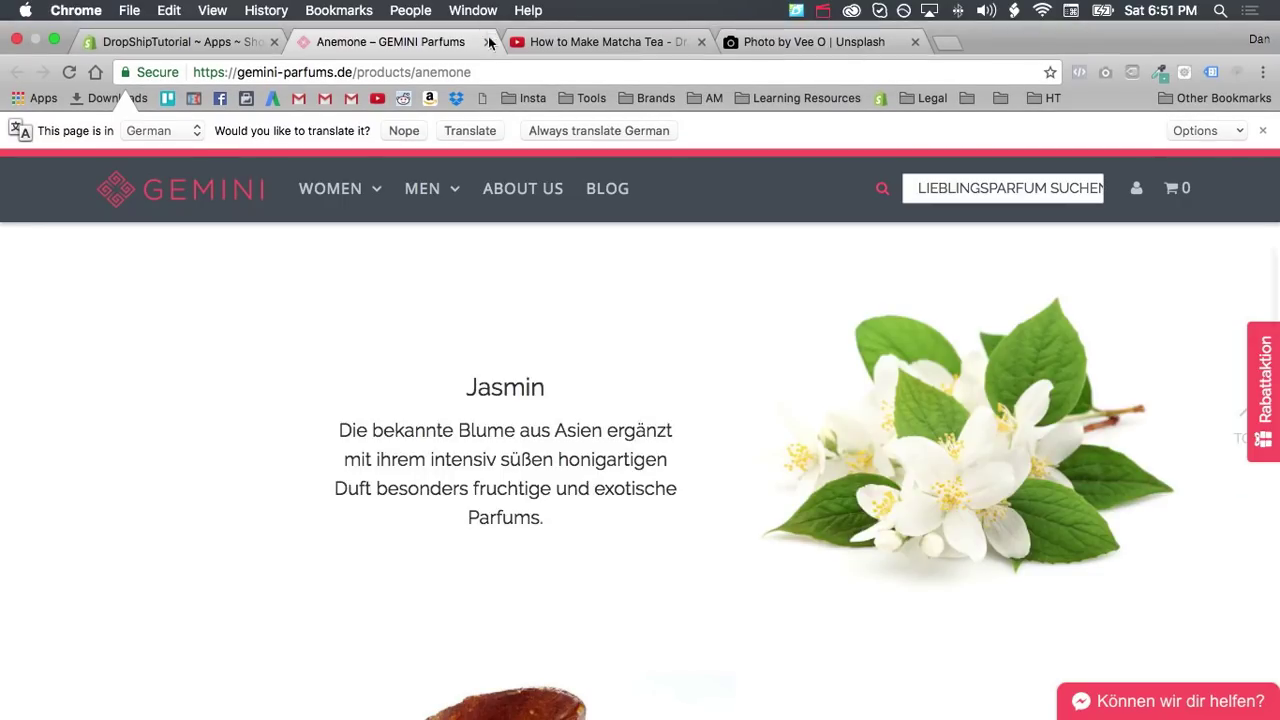
Step: Close the Anemone example page and open the Hypervisual installation help from the dashboard
click(489, 44)
scroll(555, 175, up, 6)
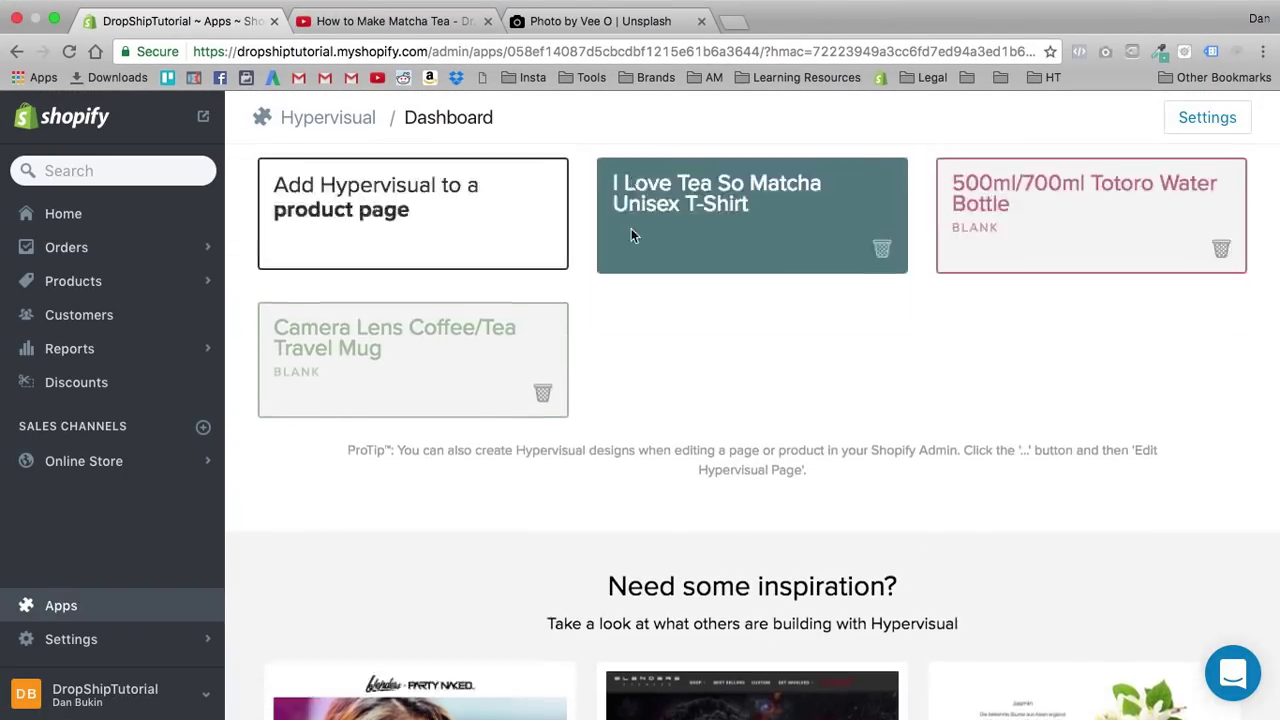
click(818, 173)
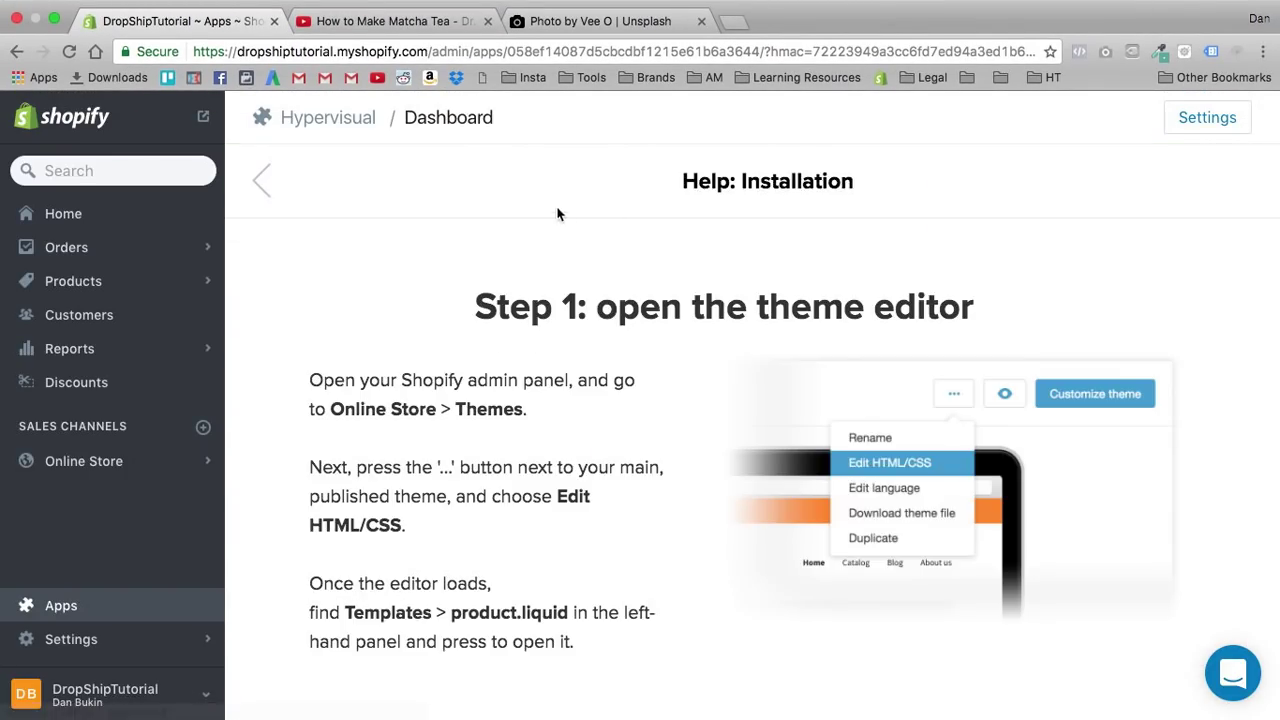
Step: Read the installation guide's code snippet instructions, highlighting the line {% include 'hypervisual' %}
scroll(467, 336, down, 10)
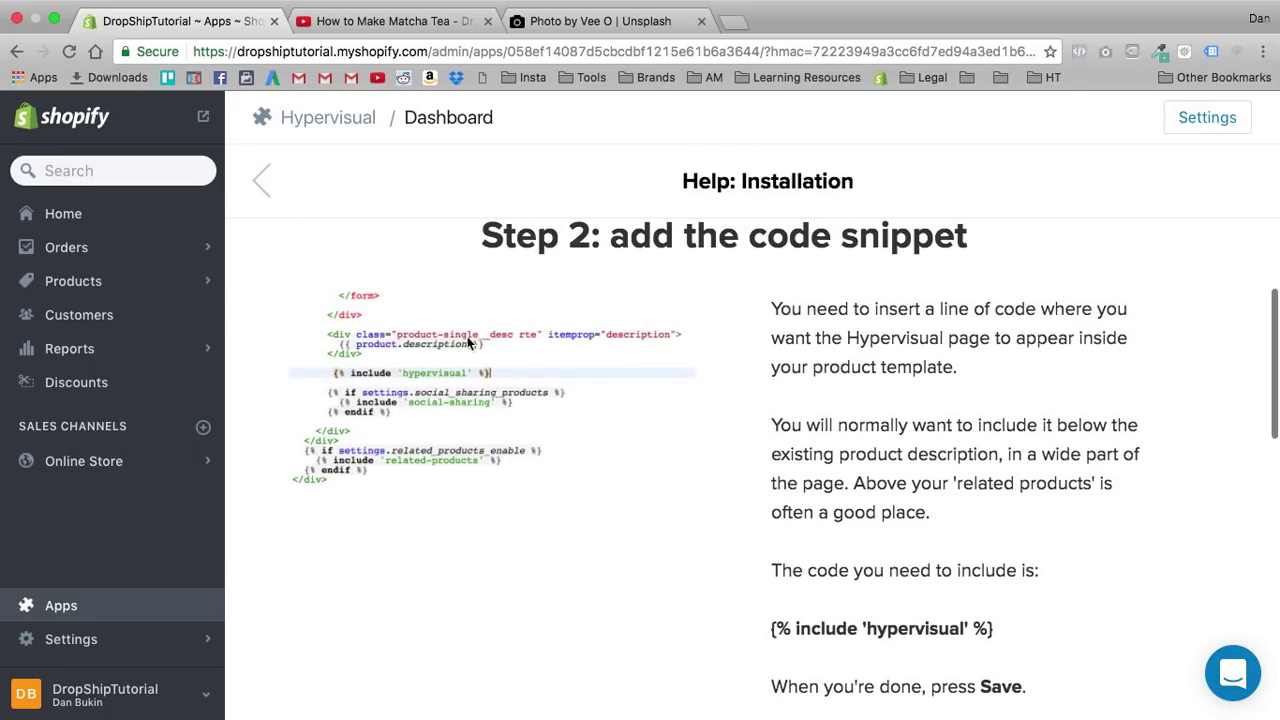
scroll(424, 383, down, 8)
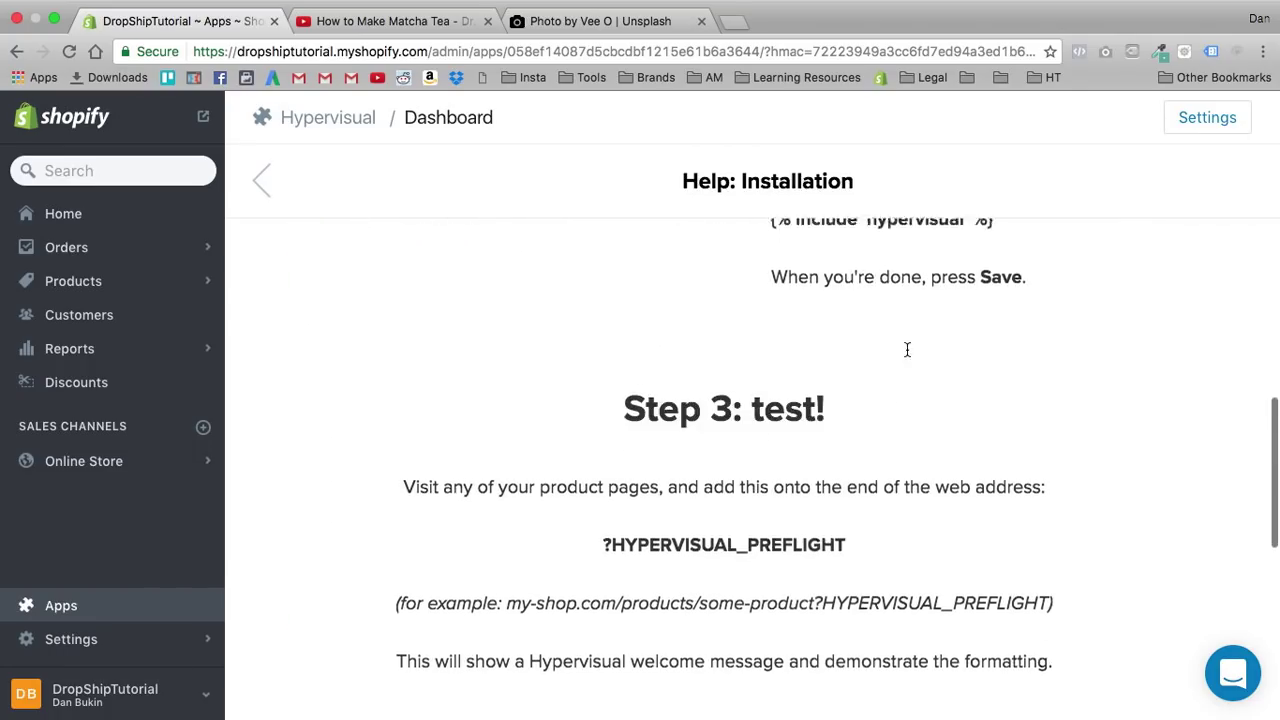
scroll(711, 420, up, 5)
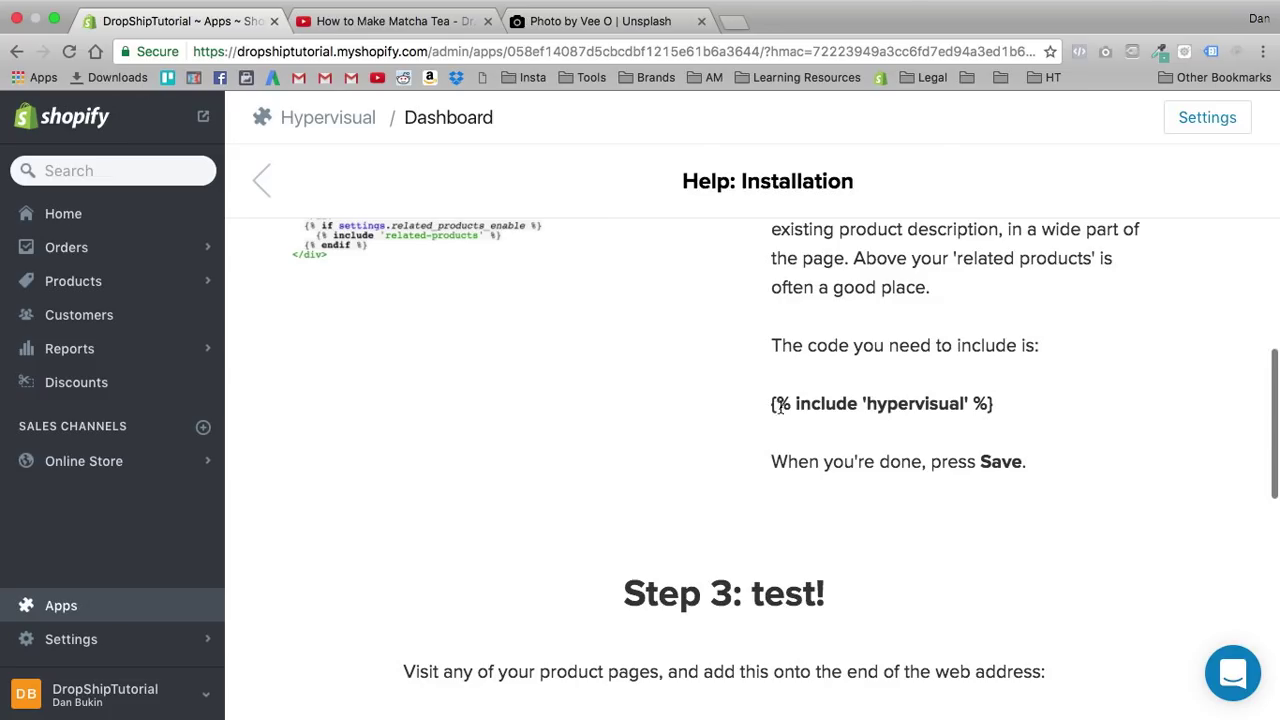
drag(780, 405, 1071, 403)
click(1025, 412)
scroll(626, 404, down, 5)
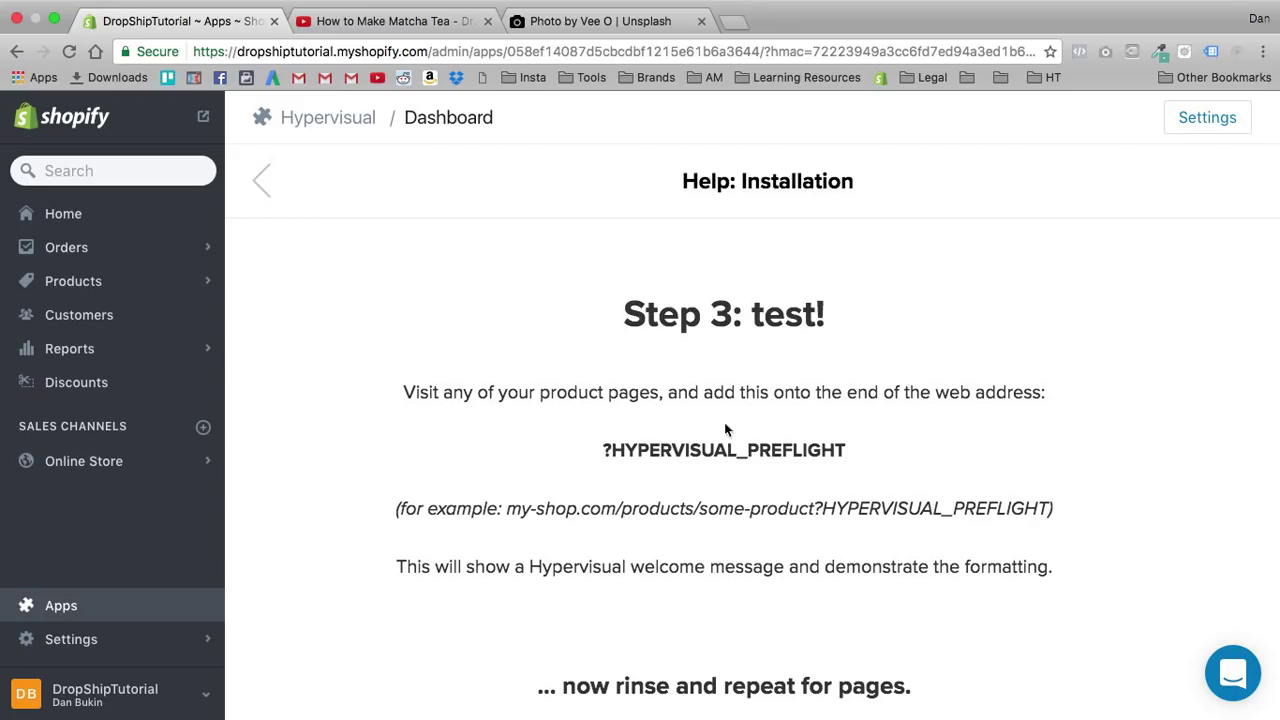
Step: Read the installation guide's Step 3 test instructions and the section on repeating the setup for templates/page.liquid
scroll(490, 480, down, 1)
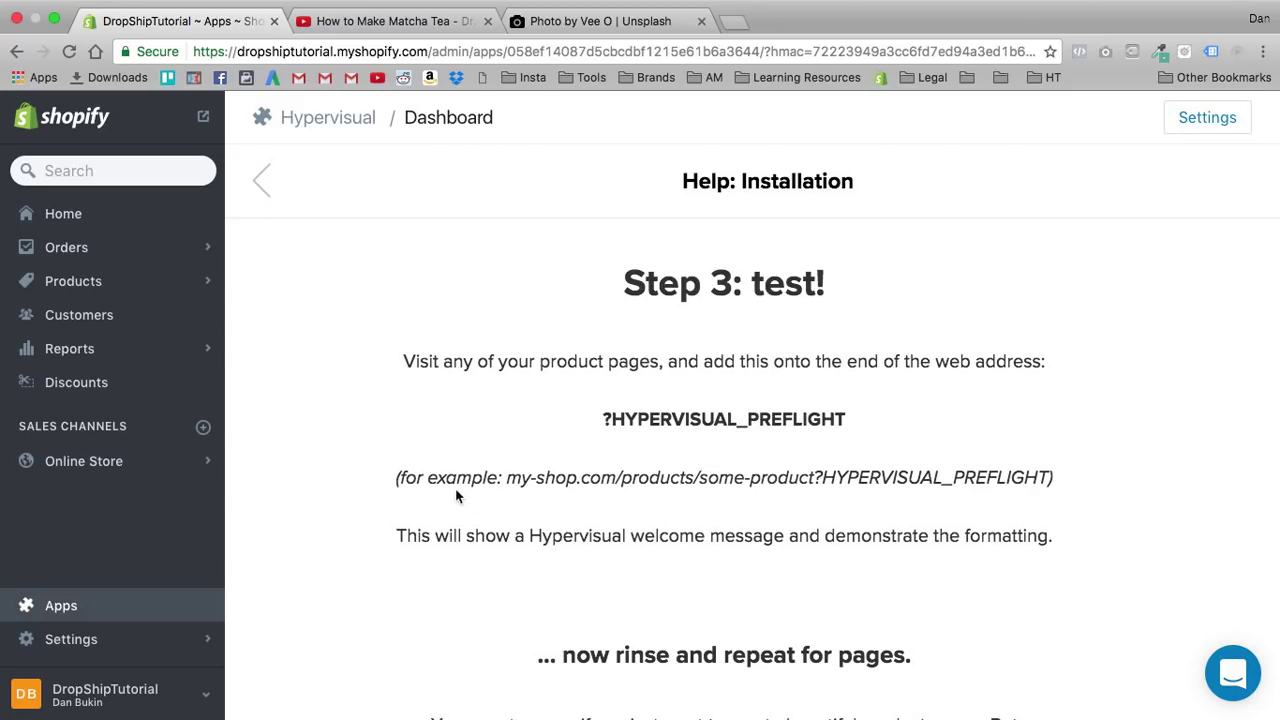
scroll(670, 512, down, 2)
scroll(637, 491, down, 3)
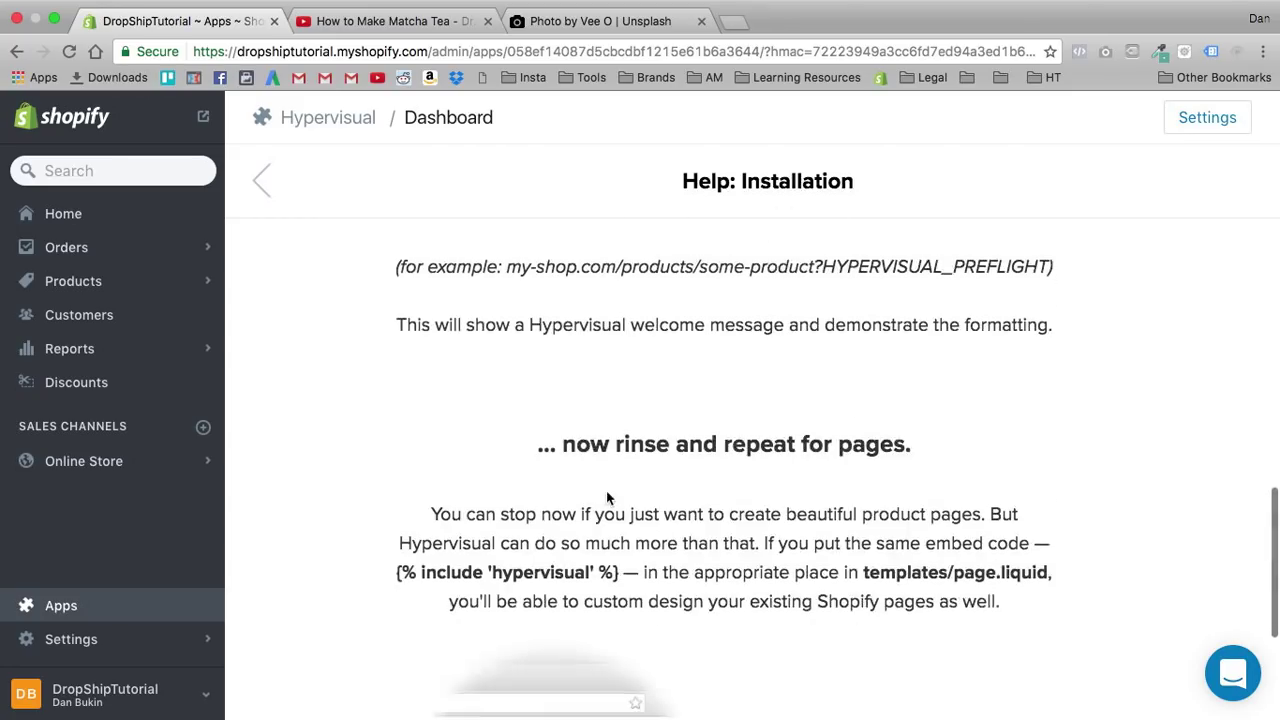
scroll(558, 468, down, 3)
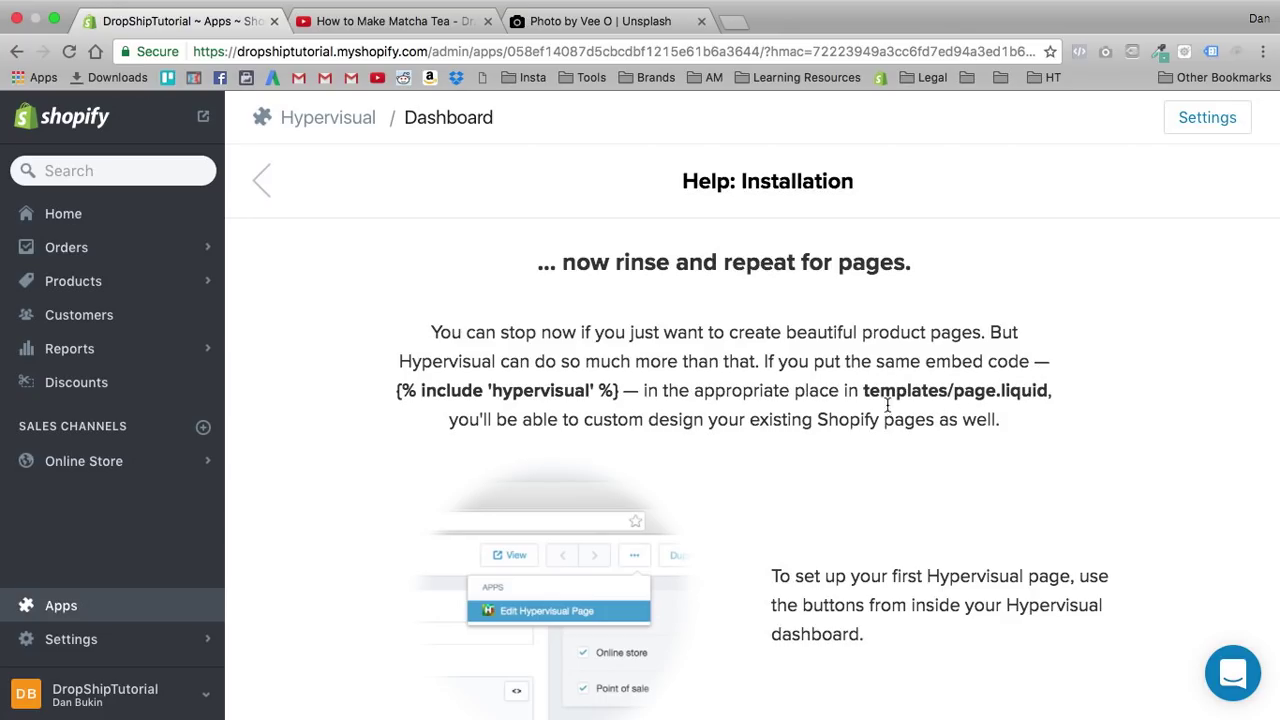
scroll(937, 438, down, 1)
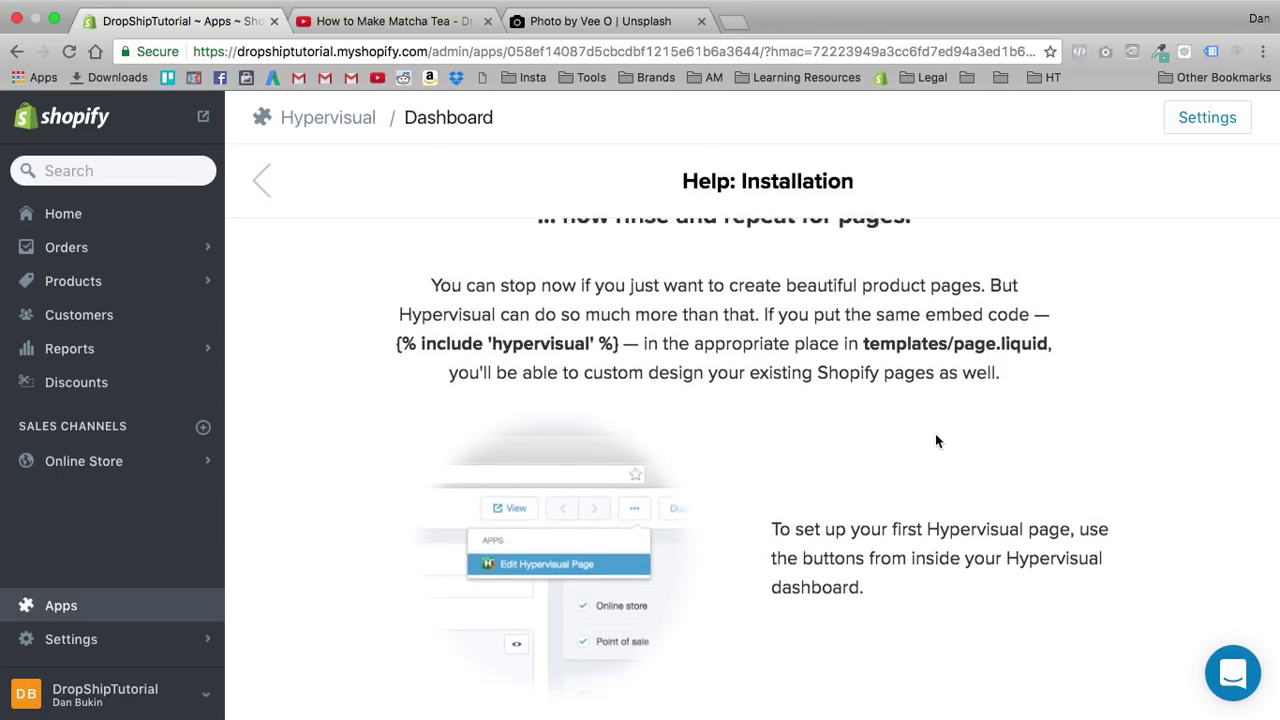
scroll(870, 540, down, 2)
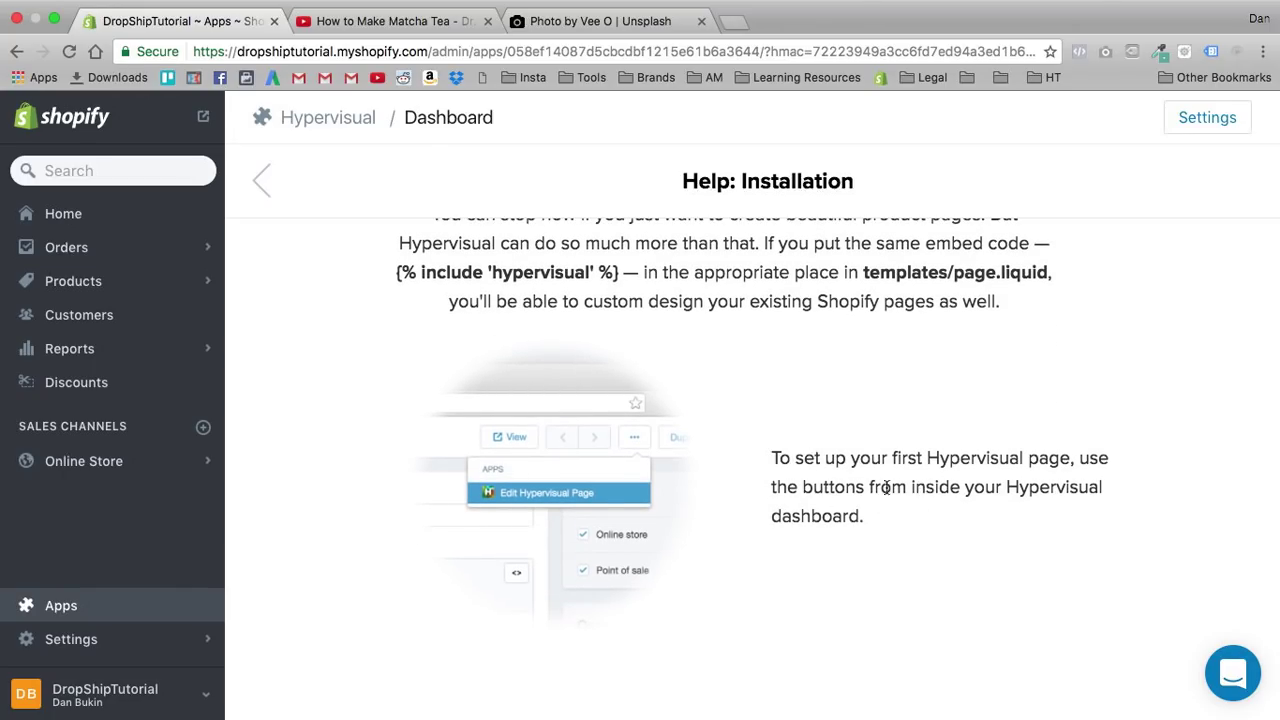
Step: Review Step 1 on opening the theme editor, highlighting its instructions, and Step 2 on adding the code snippet
scroll(866, 488, up, 10)
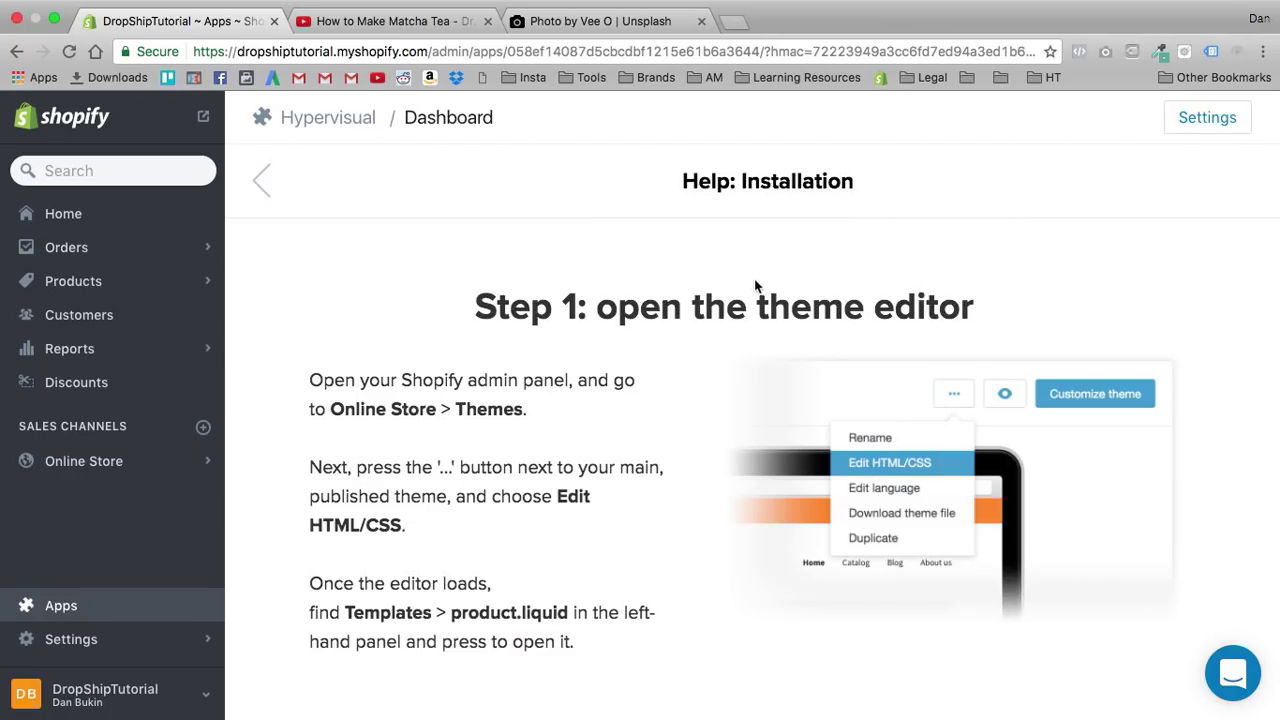
scroll(600, 458, down, 5)
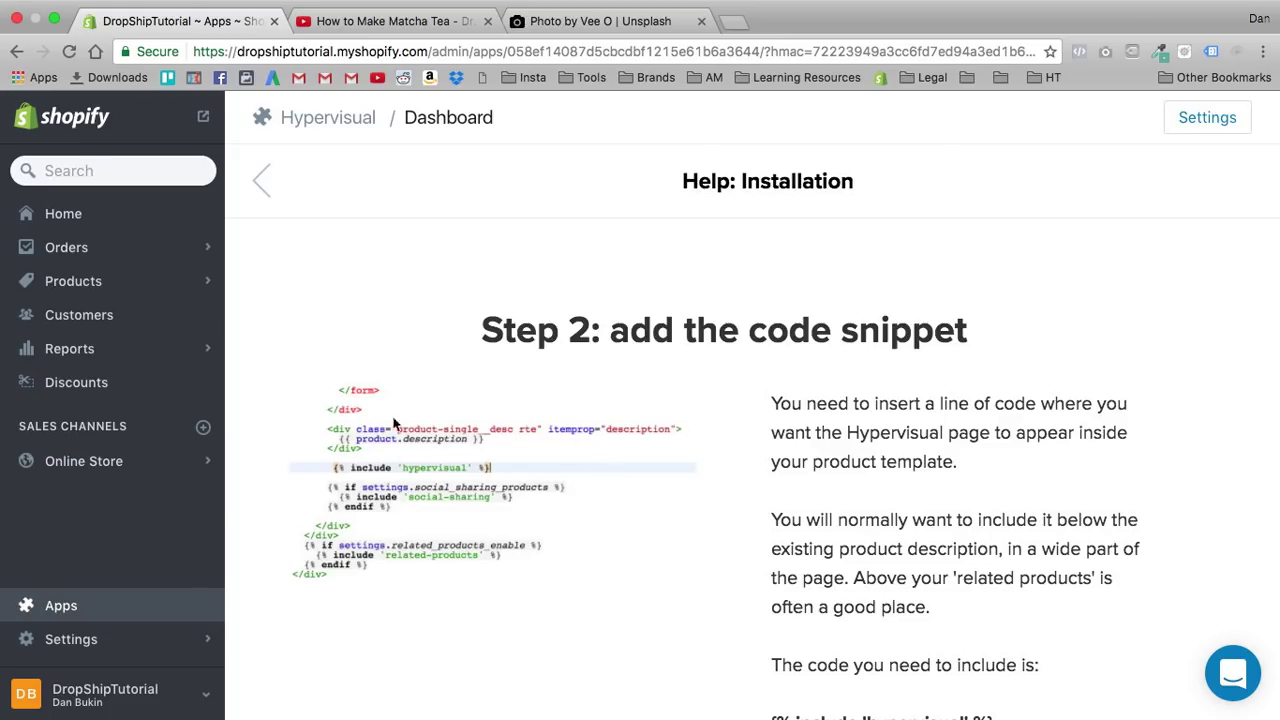
scroll(395, 424, up, 5)
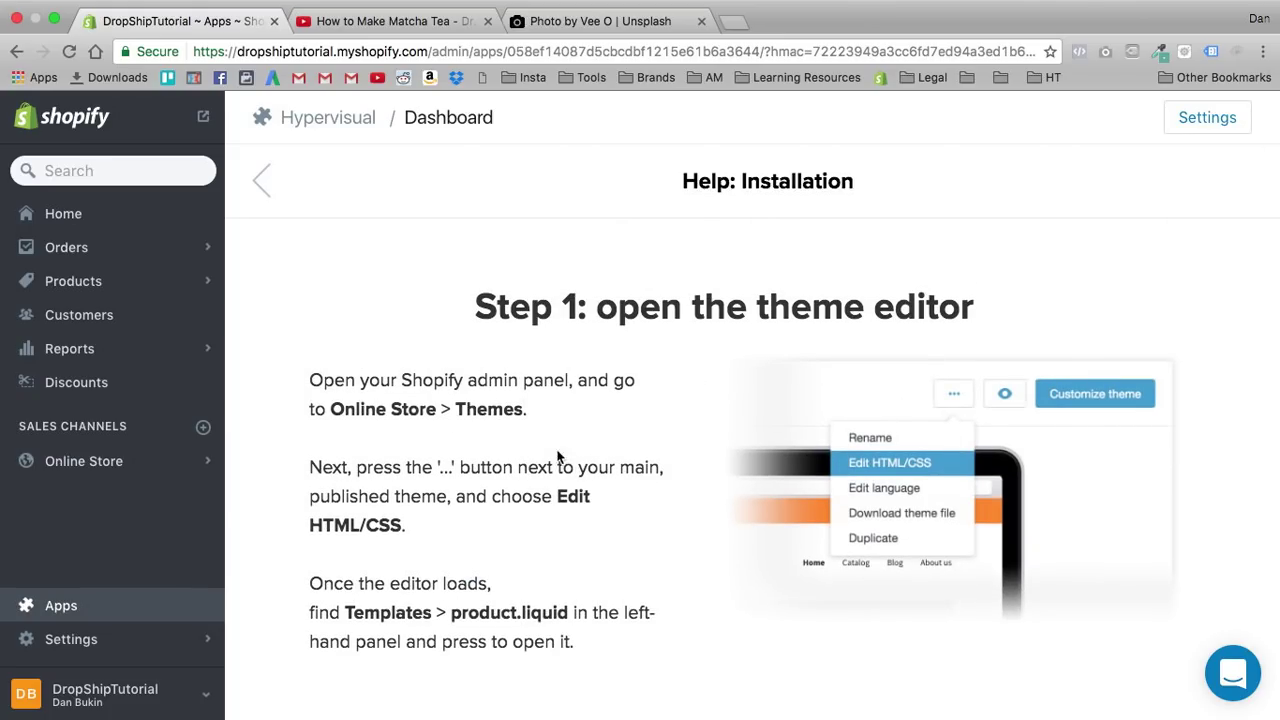
scroll(557, 456, down, 2)
drag(306, 289, 535, 579)
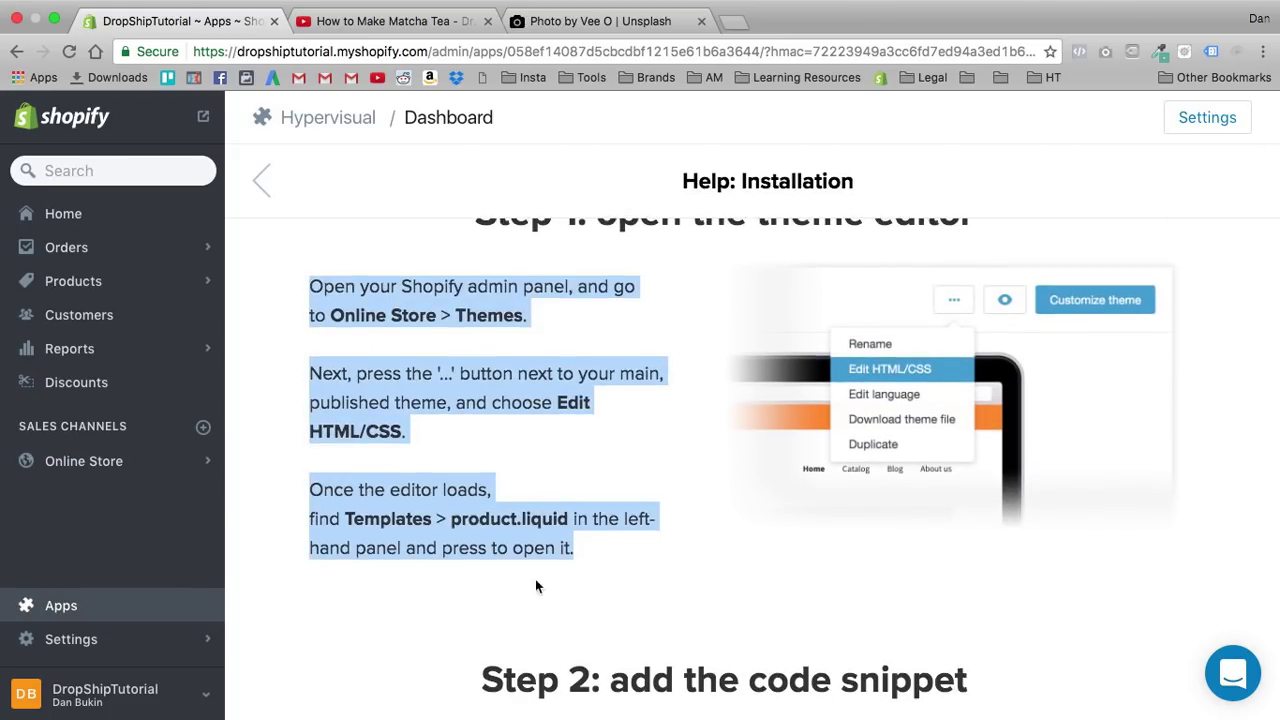
scroll(540, 560, down, 10)
scroll(918, 430, up, 1)
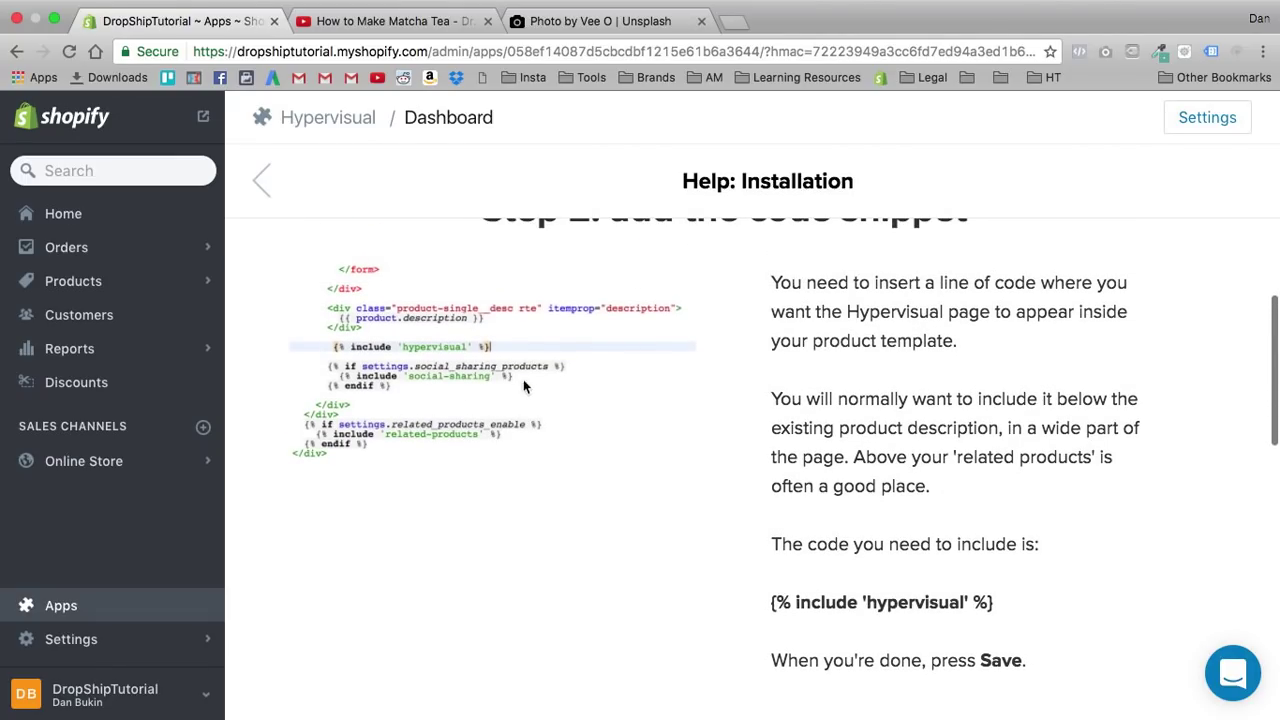
Step: Go to the store's apps page and highlight the Installed apps heading
click(58, 602)
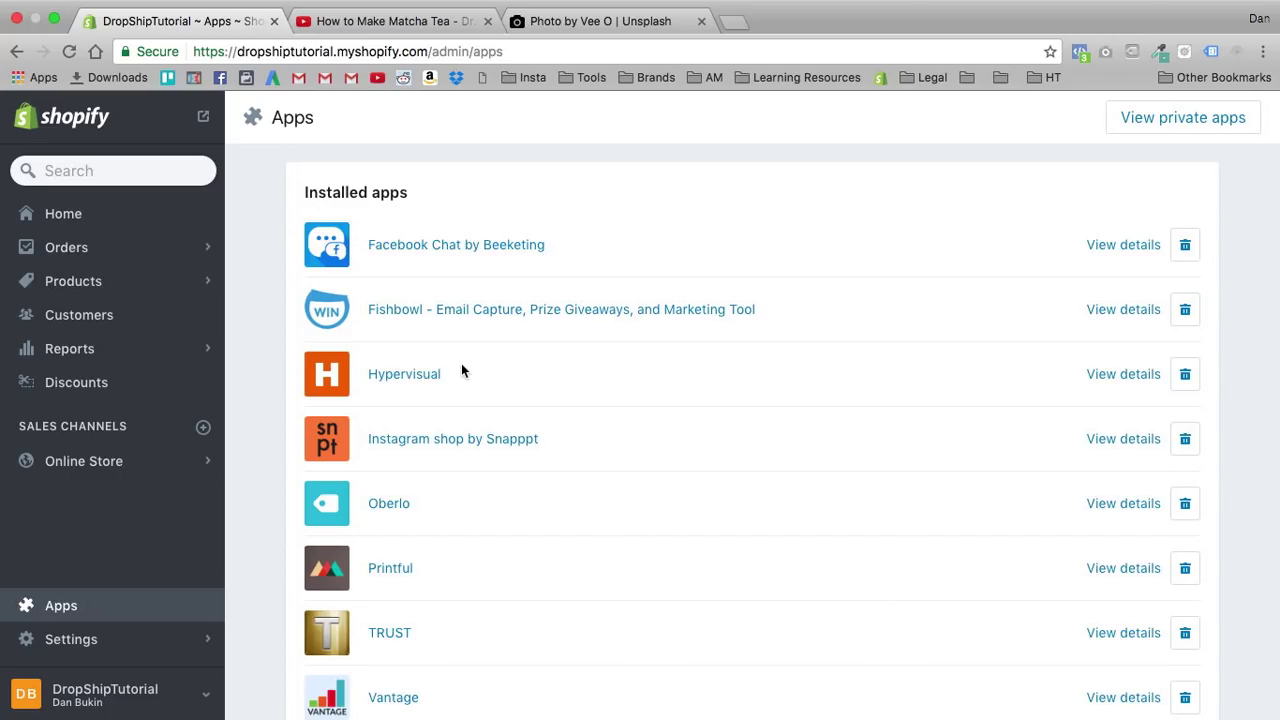
scroll(449, 337, up, 2)
drag(281, 158, 869, 311)
click(656, 199)
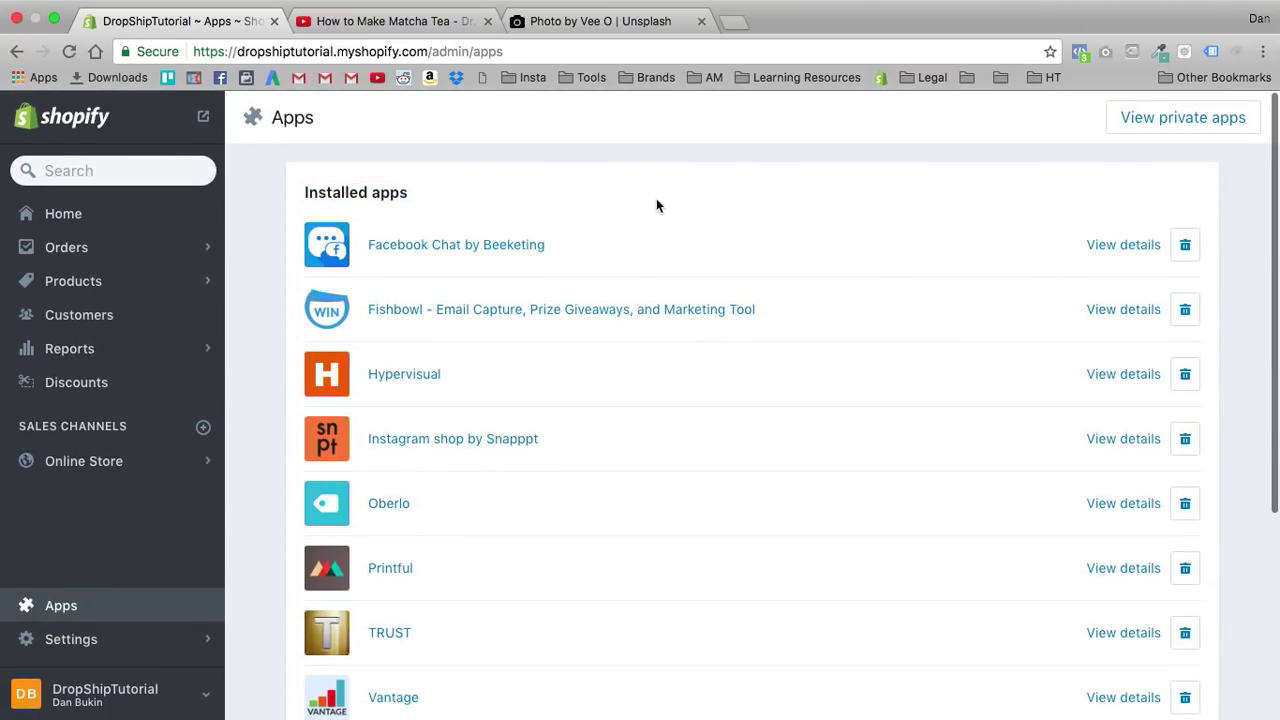
triple_click(347, 194)
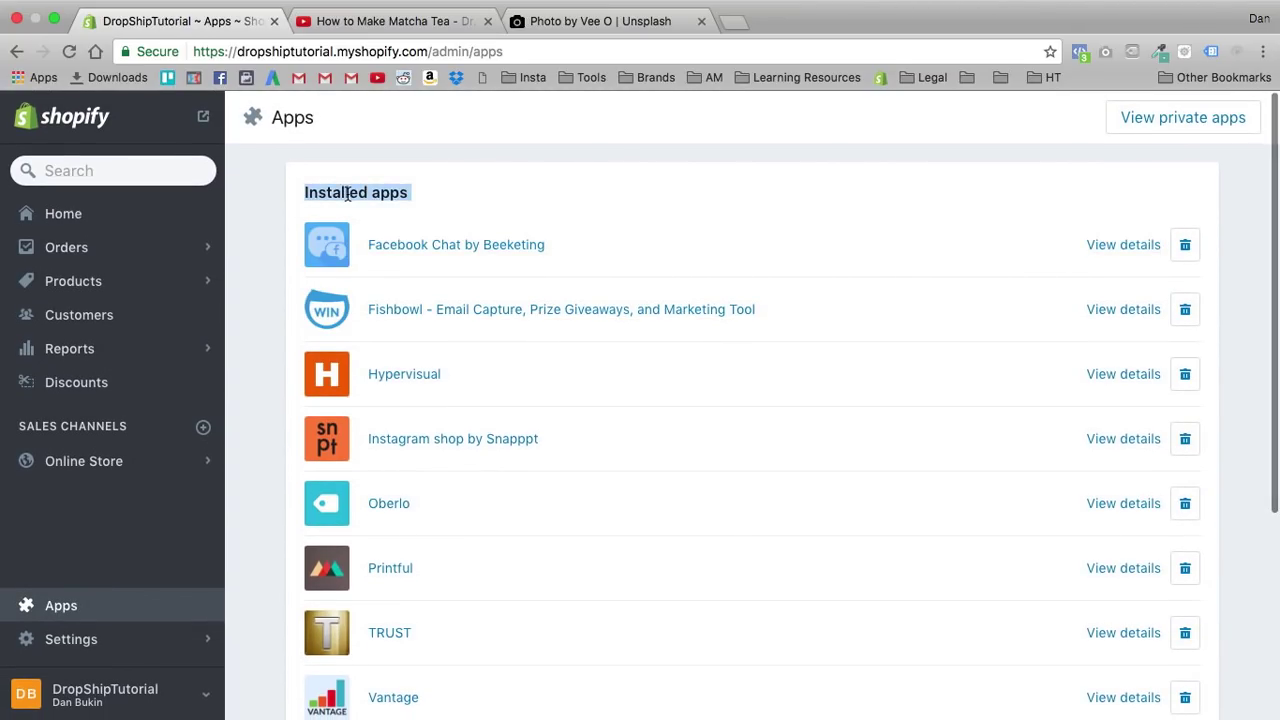